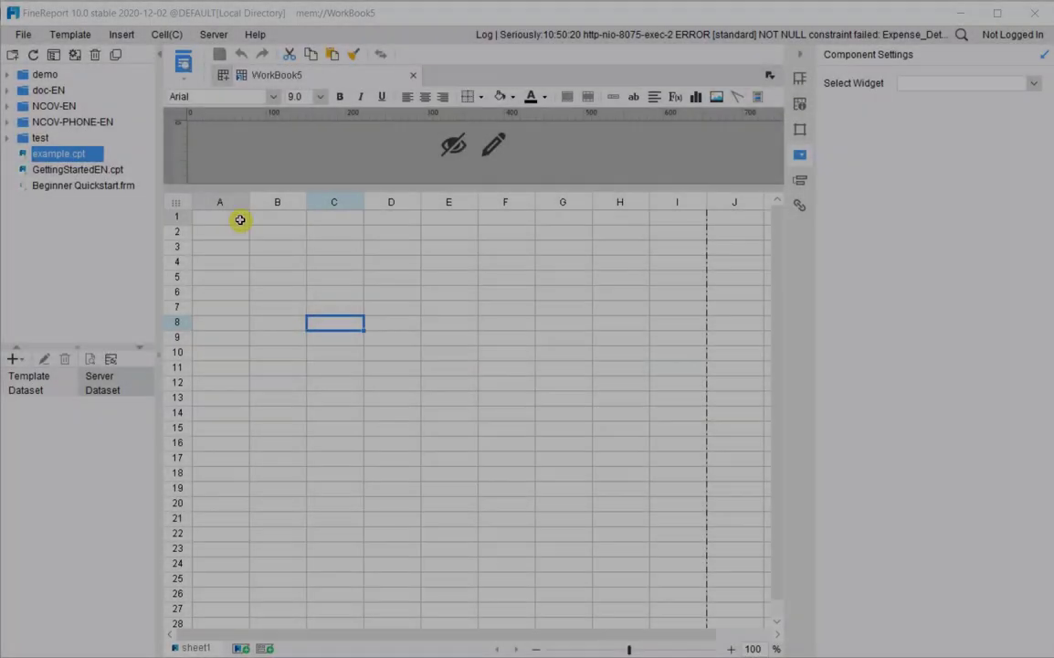
# Enter the form title "Business Trip Expense" in cell A1
pyautogui.click(239, 219)
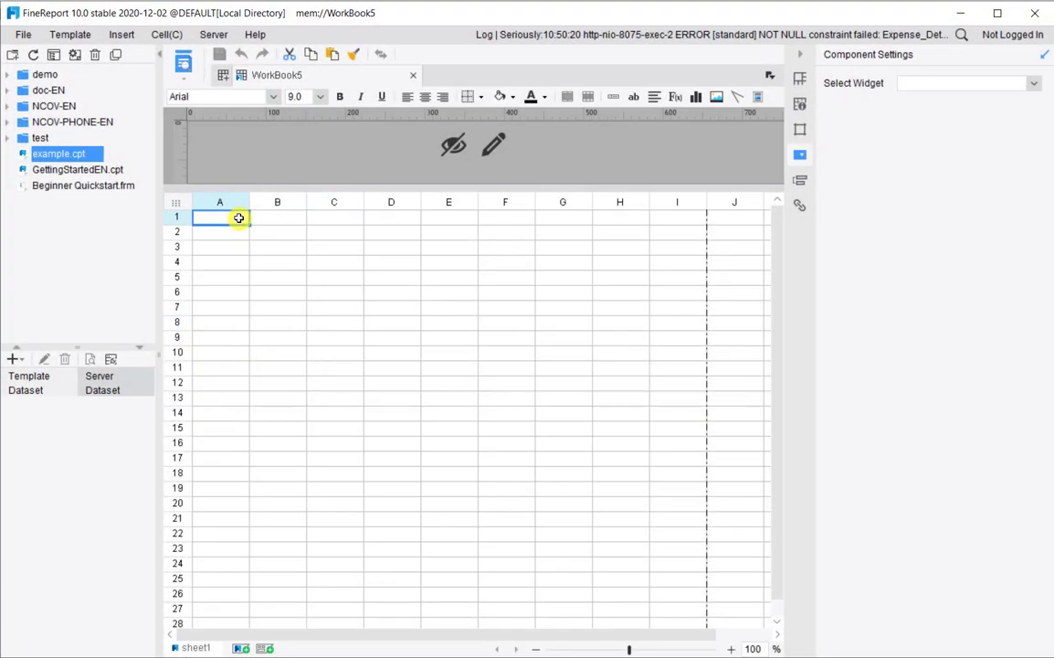
pyautogui.write('Business Trip Ex')
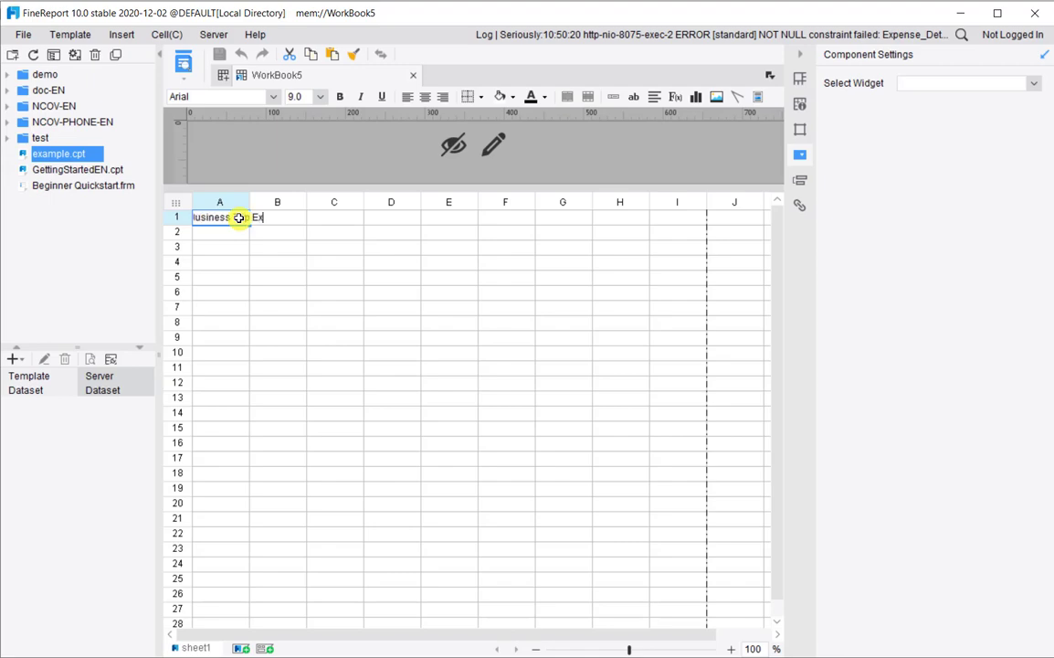
pyautogui.write('pense')
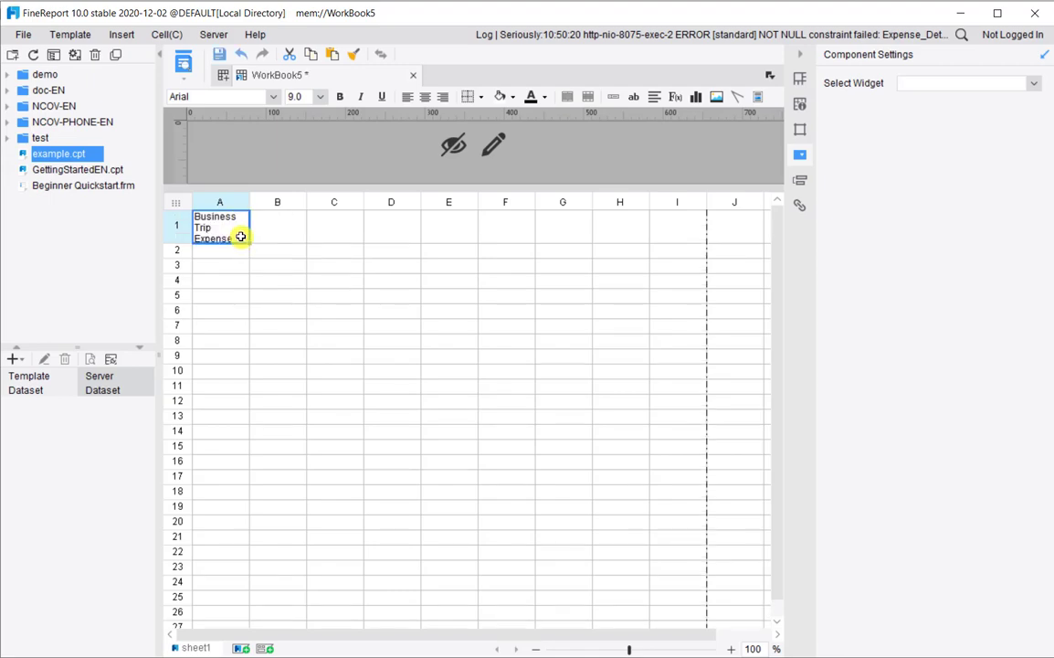
# Enter the label "ID" in cell A2 and the label "Name" in cell C2
pyautogui.click(228, 250)
pyautogui.doubleClick(228, 250)
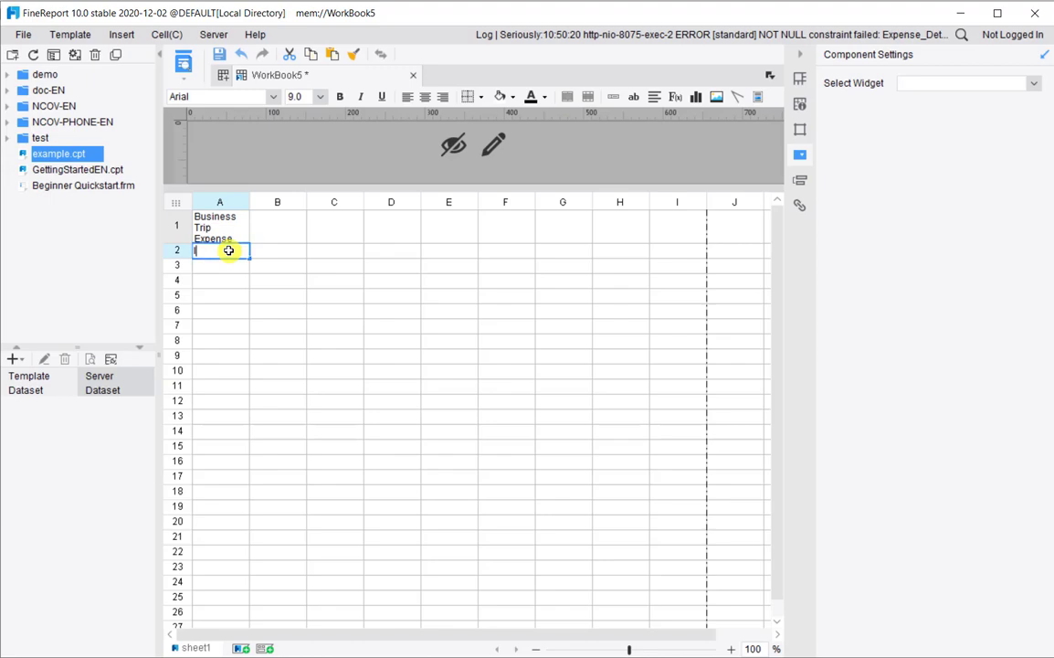
pyautogui.click(334, 250)
pyautogui.write('nAM')
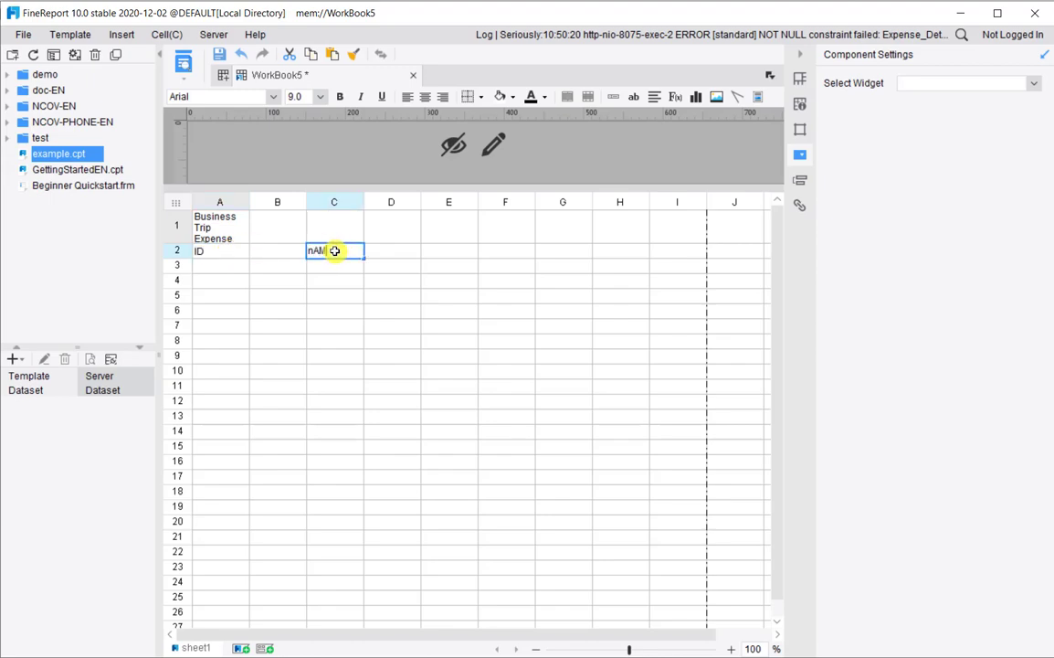
pyautogui.press('BackSpace')
pyautogui.press('BackSpace')
pyautogui.press('BackSpace')
pyautogui.write('Name')
# Enter the label "Position" in cell A3 and "Department" in cell C3
pyautogui.click(221, 265)
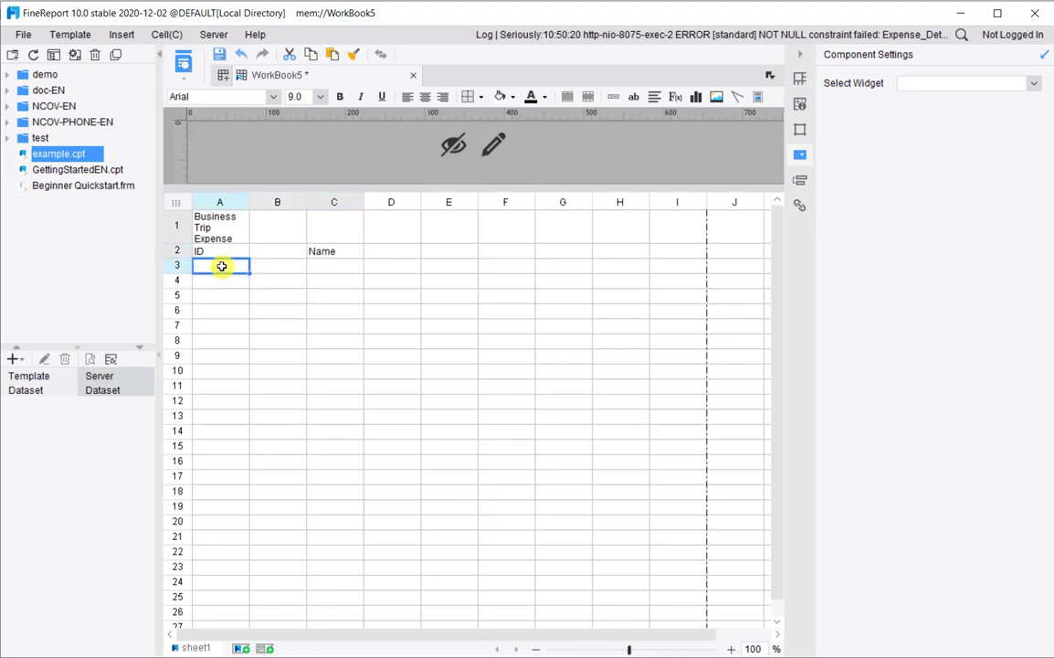
pyautogui.write('Position')
pyautogui.press('Tab')
pyautogui.press('Tab')
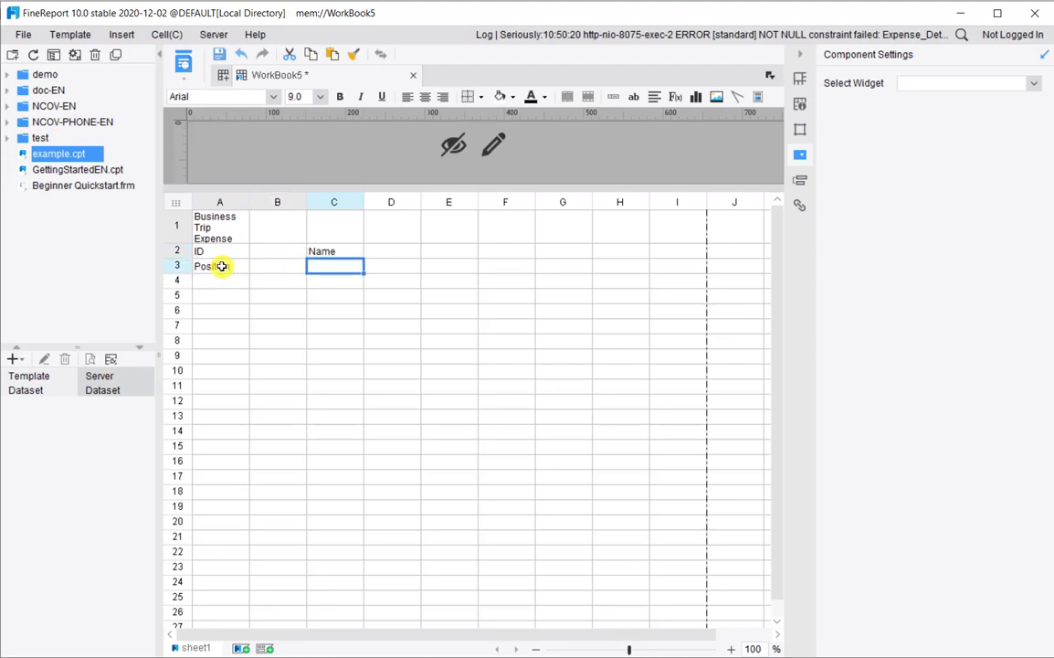
pyautogui.write('Department')
pyautogui.click(384, 266)
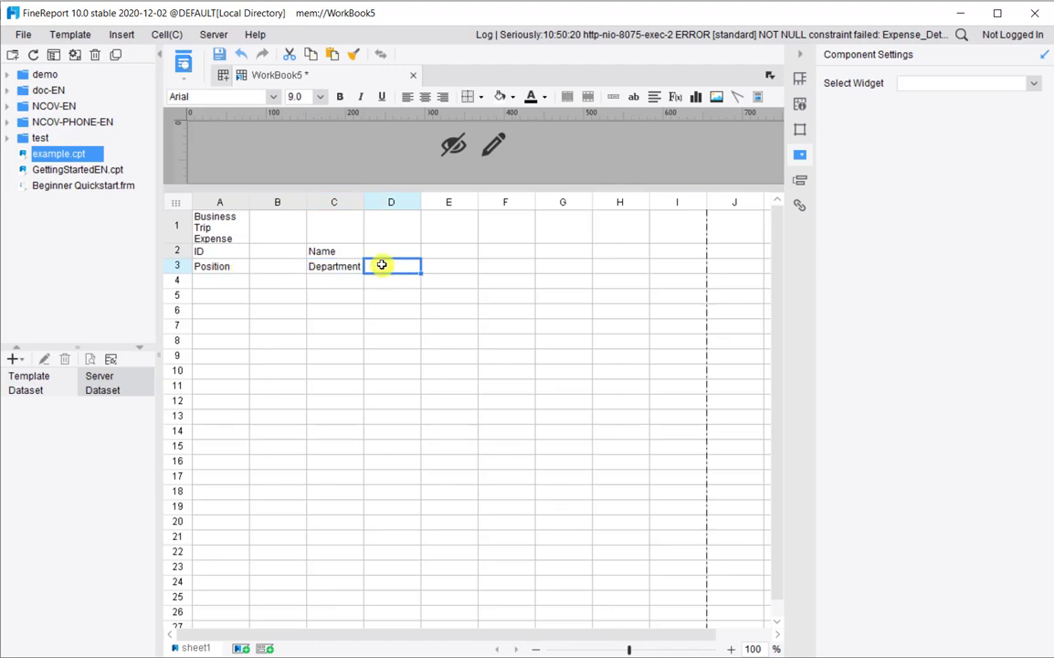
# Enter the labels "Destination" in A4, "Province" in A5 and "City" in C5
pyautogui.click(218, 287)
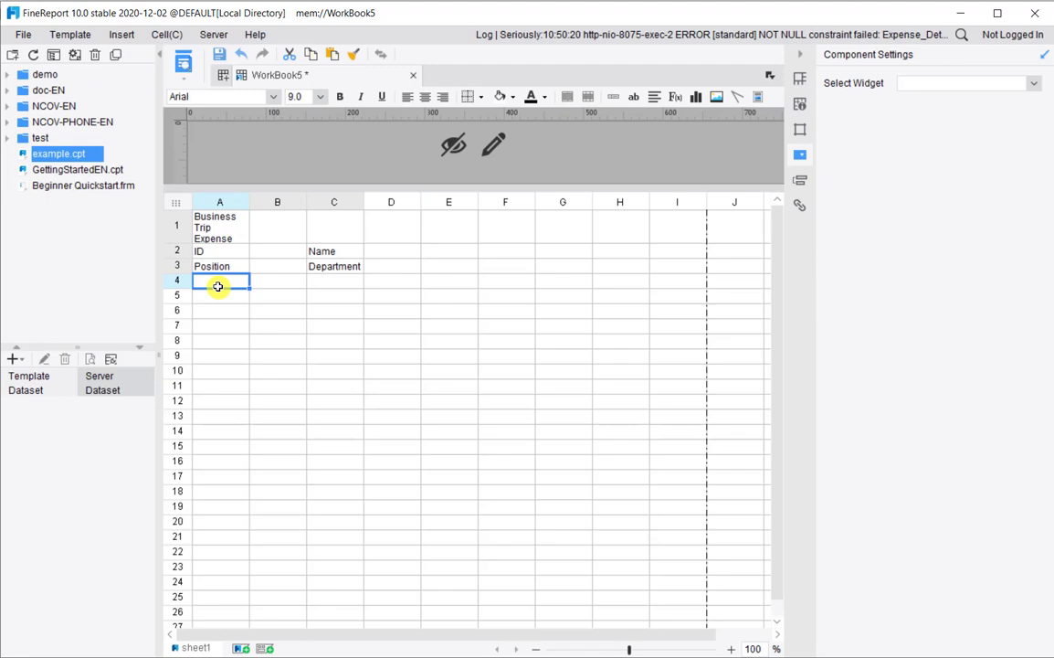
pyautogui.write('Destination')
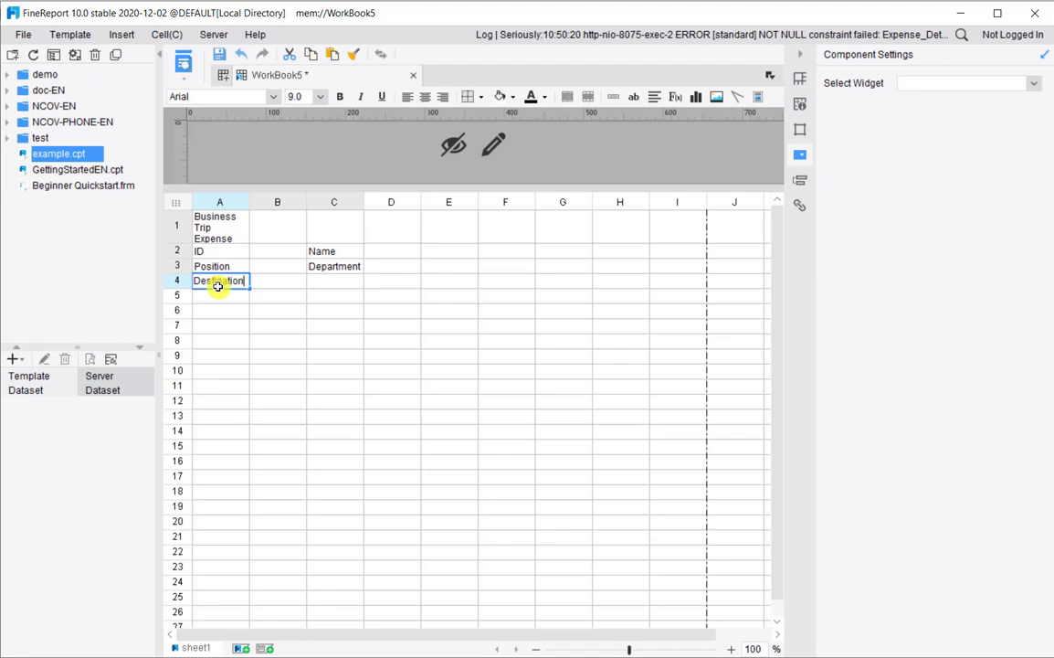
pyautogui.click(220, 295)
pyautogui.write('P')
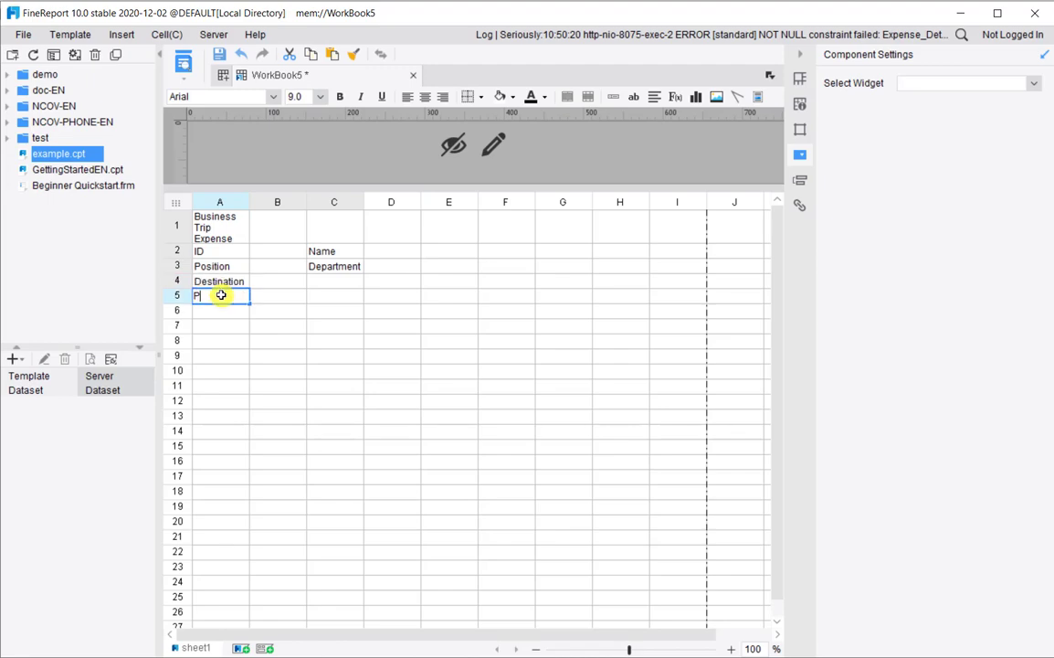
pyautogui.write('rovince')
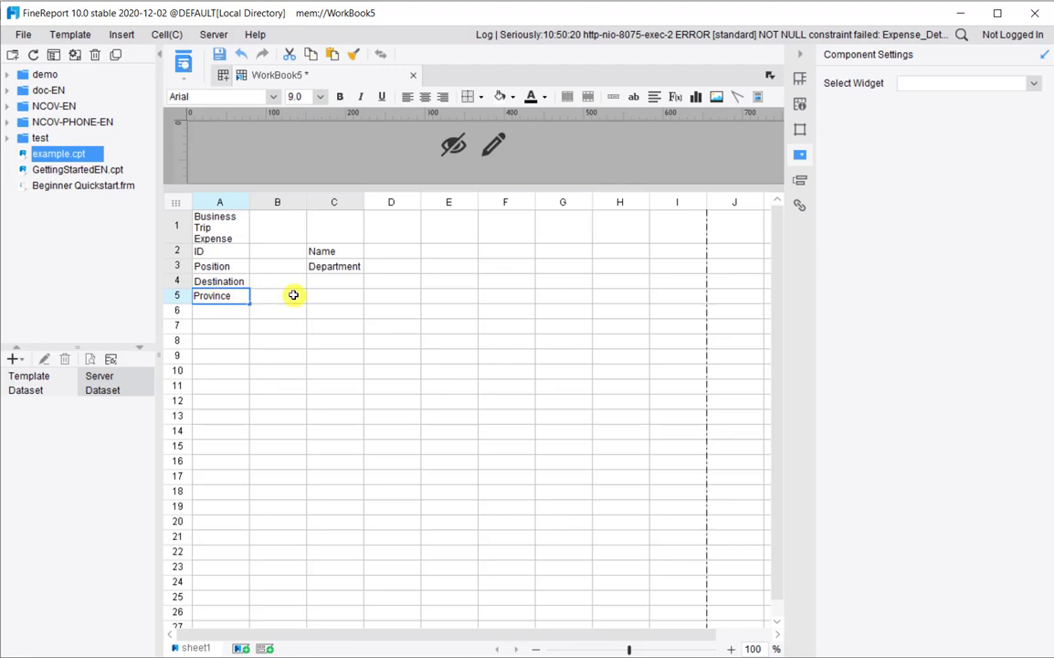
pyautogui.click(326, 298)
pyautogui.write('cit')
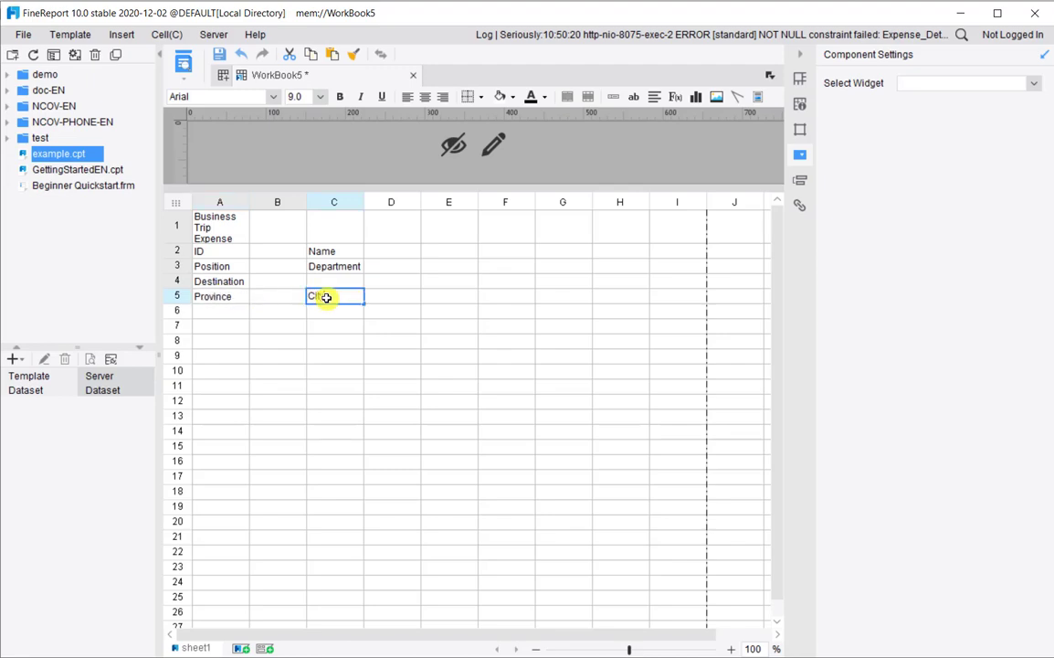
pyautogui.write('y')
# Enter the label "From" in cell A6 and the label "To" in cell C6
pyautogui.click(216, 313)
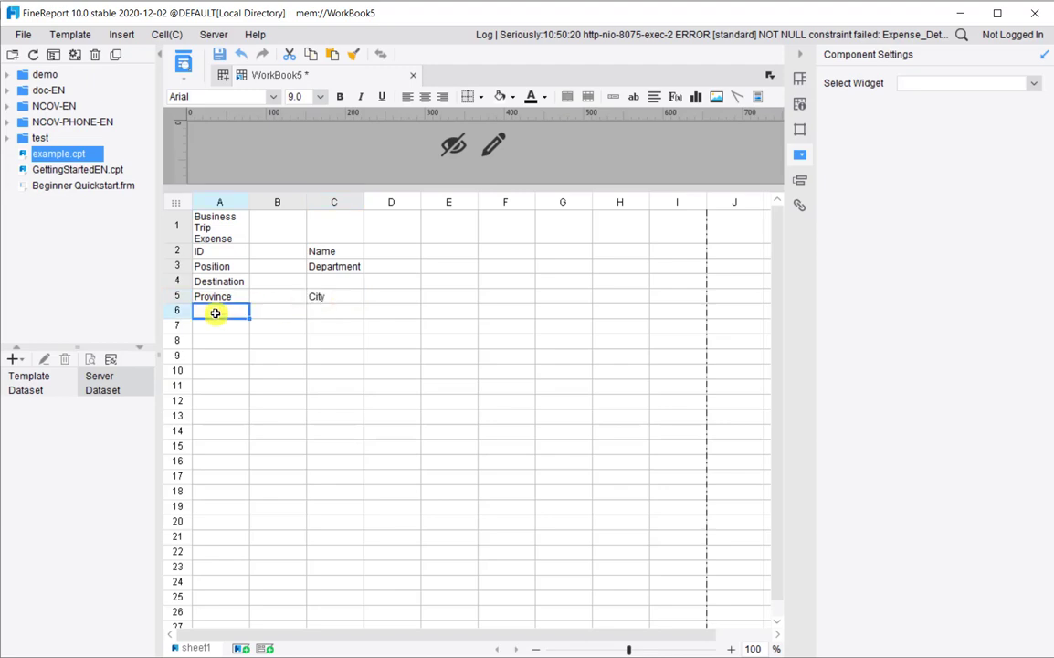
pyautogui.write('From')
pyautogui.click(341, 307)
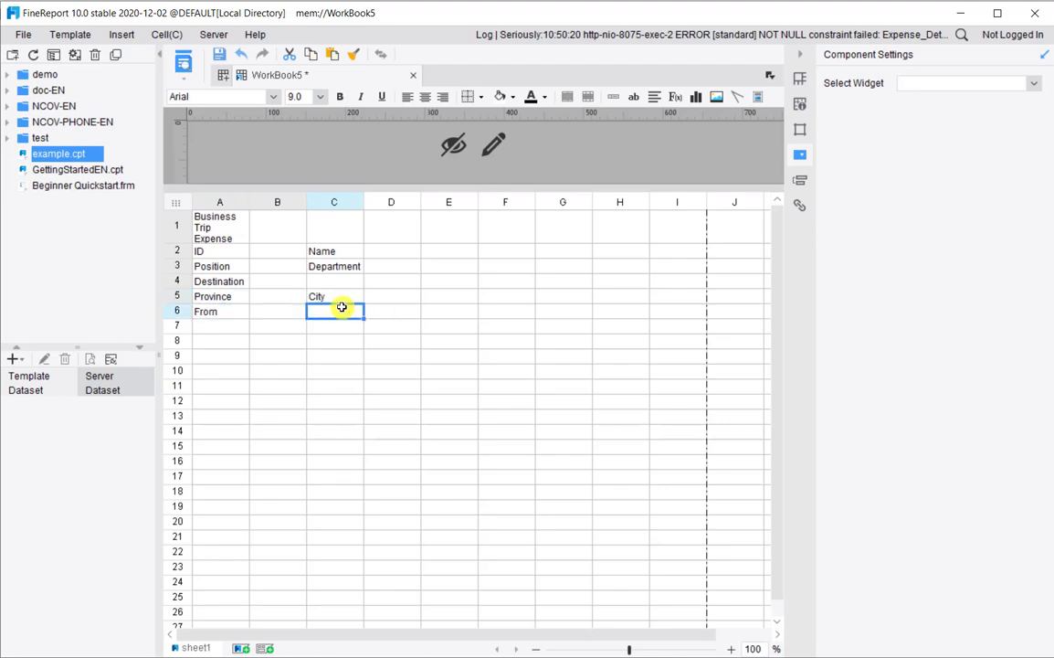
pyautogui.write('To')
# Enter the heading "Expense Detail" in A7 and the column headers "Date", "Time", "Purpose" and "Expense" in A8 to D8
pyautogui.click(234, 327)
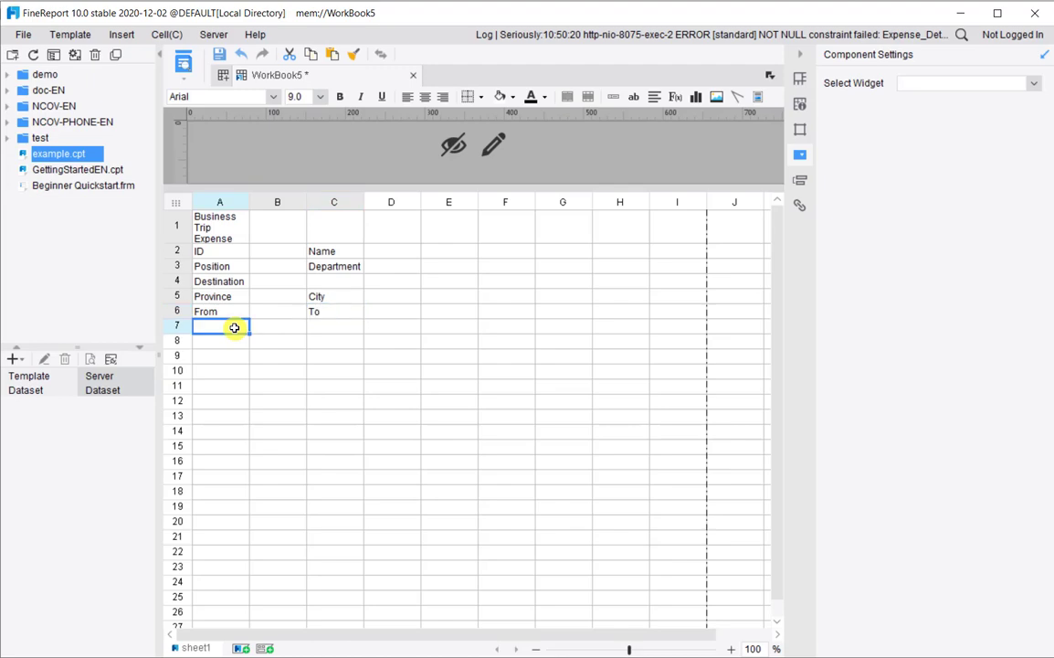
pyautogui.write('Expense Detail')
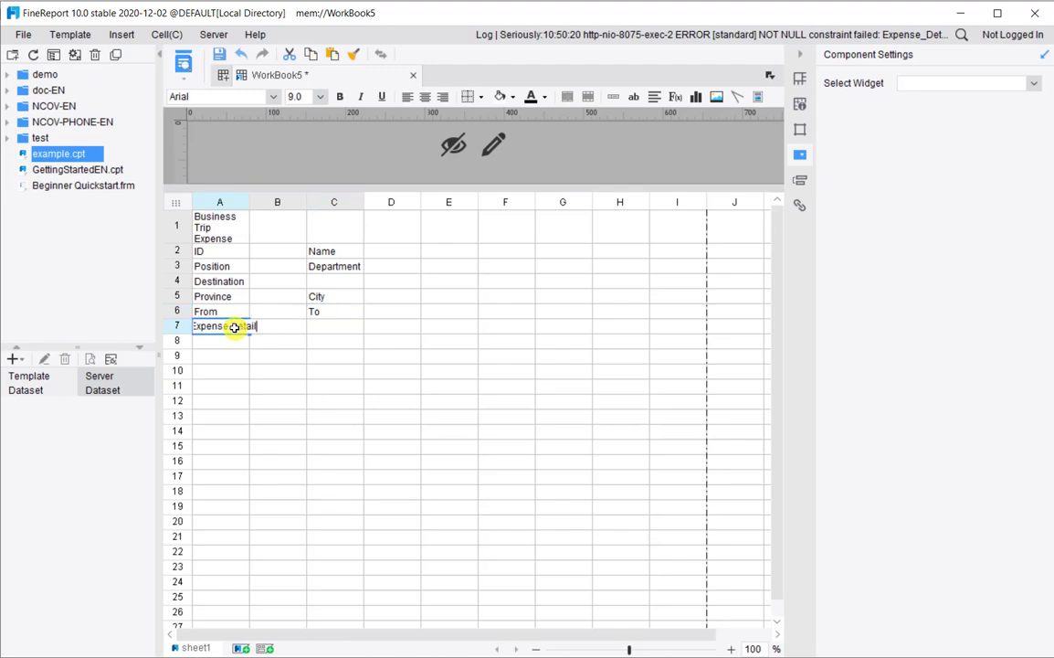
pyautogui.click(239, 344)
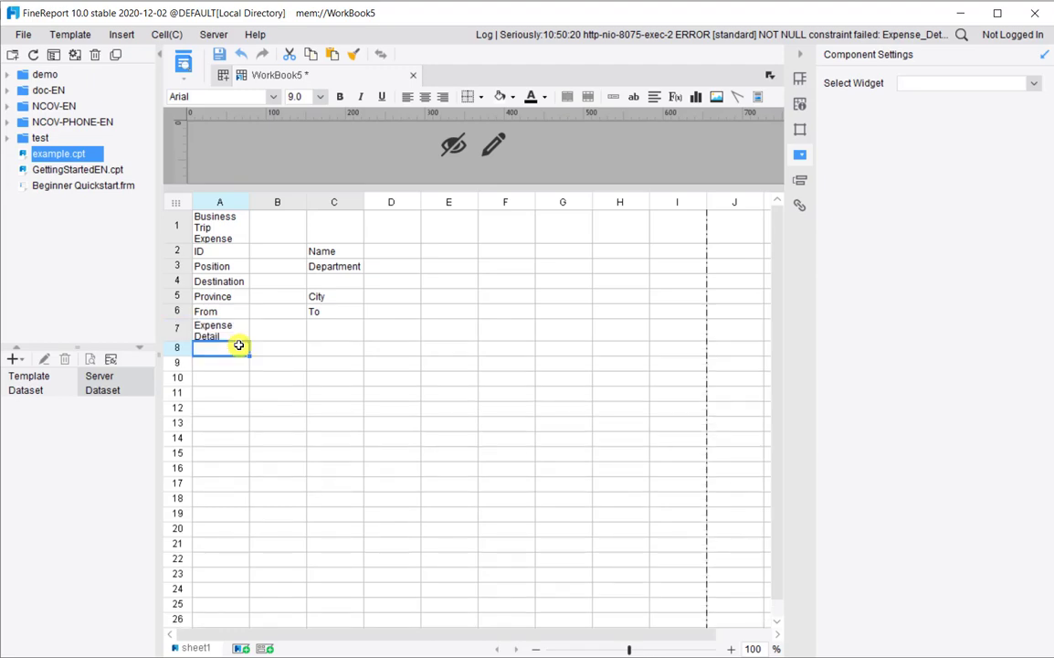
pyautogui.write('Date')
pyautogui.click(277, 346)
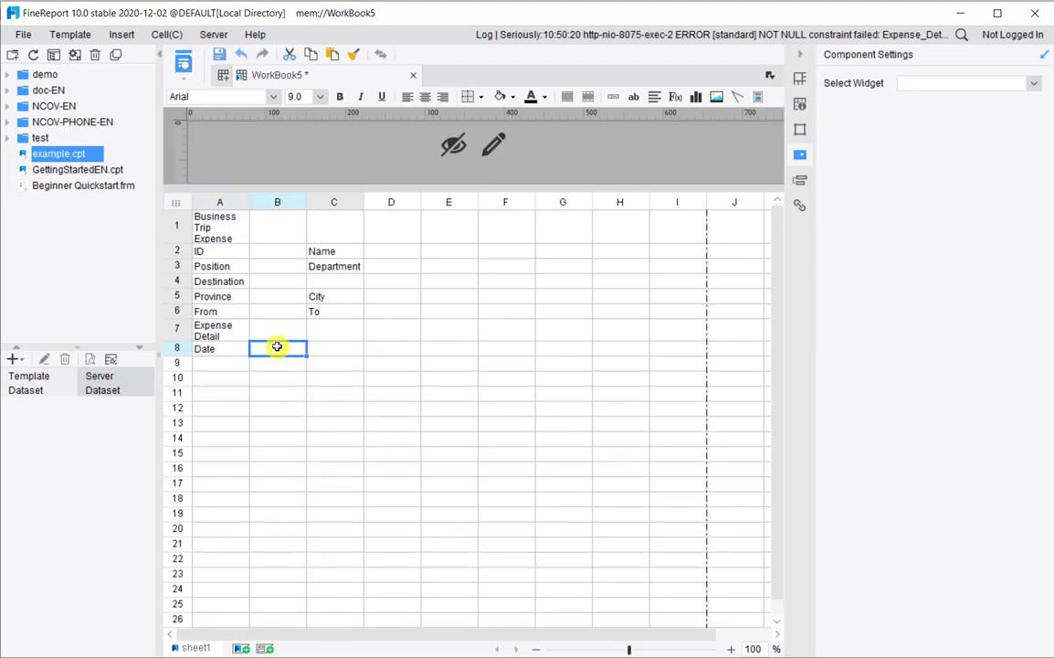
pyautogui.write('Time')
pyautogui.press('Tab')
pyautogui.write('Pu')
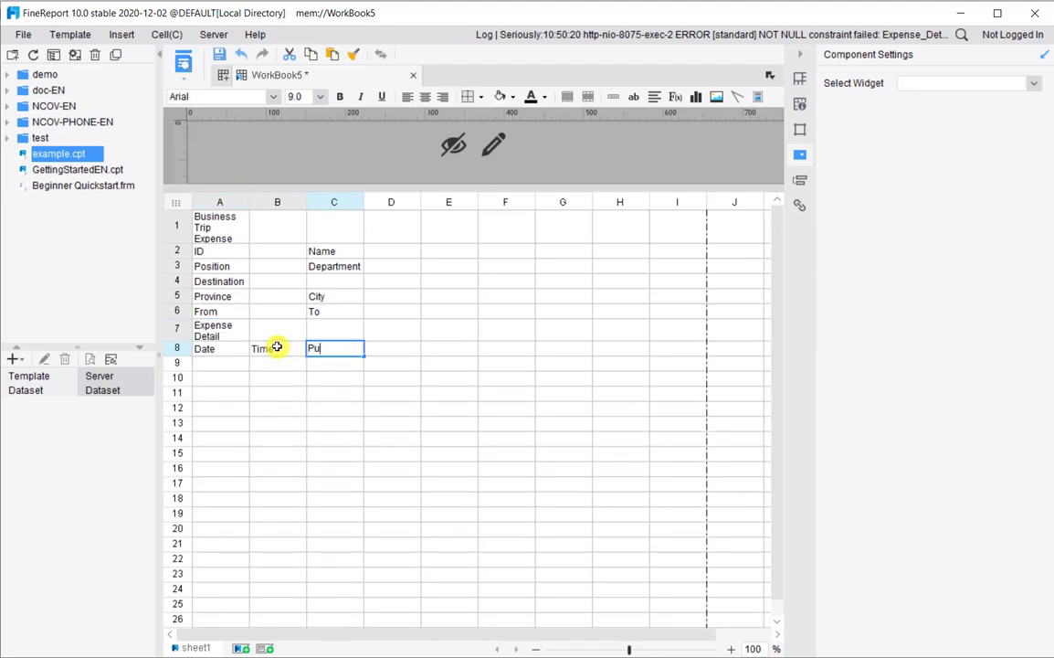
pyautogui.write('rpose')
pyautogui.press('Tab')
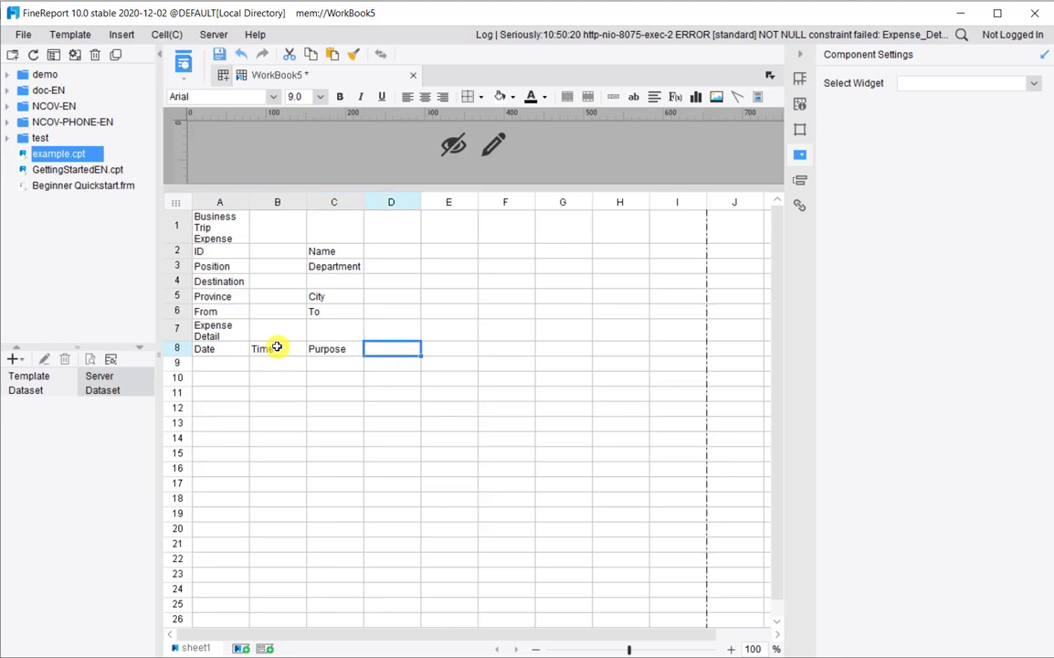
pyautogui.write('Expense')
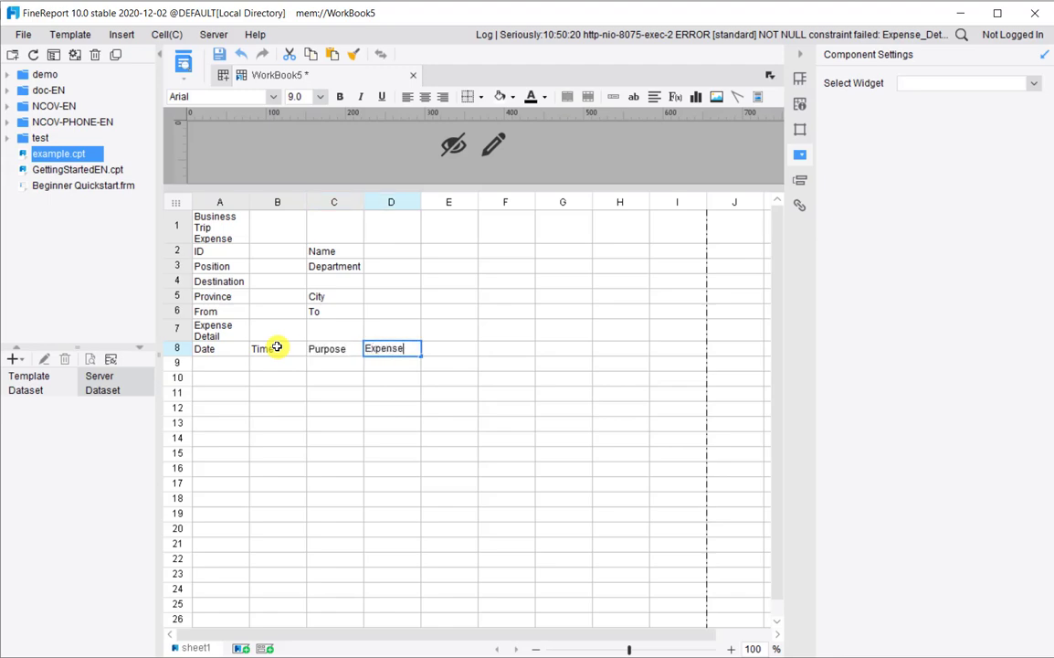
pyautogui.click(334, 376)
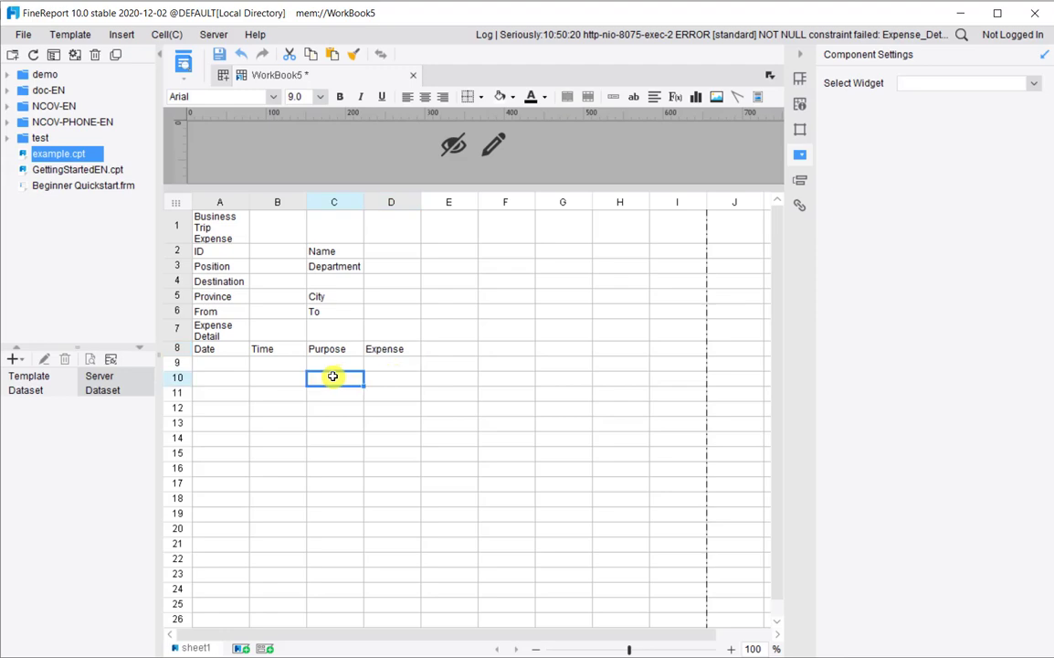
# Assign a Drop-down Box widget to cell B2 beside the ID label
pyautogui.click(288, 252)
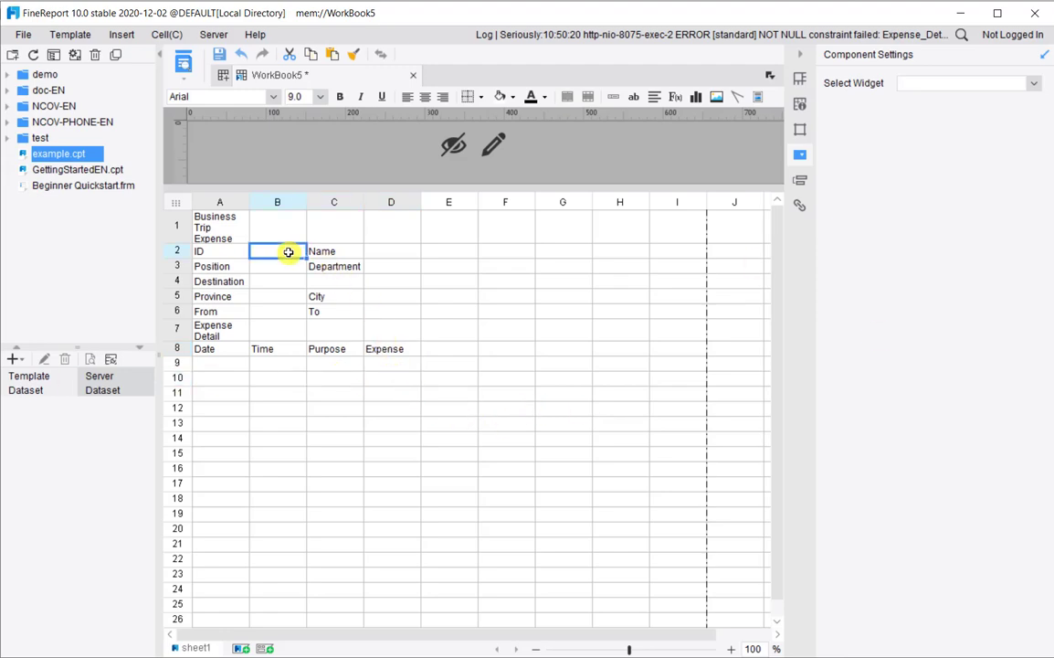
pyautogui.click(986, 85)
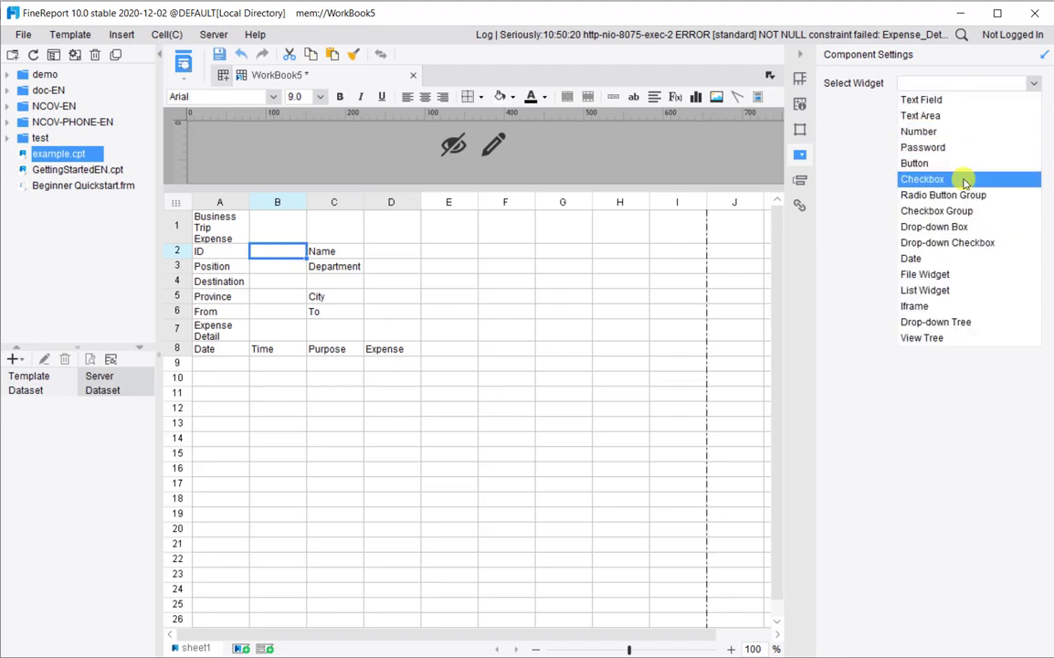
pyautogui.click(959, 234)
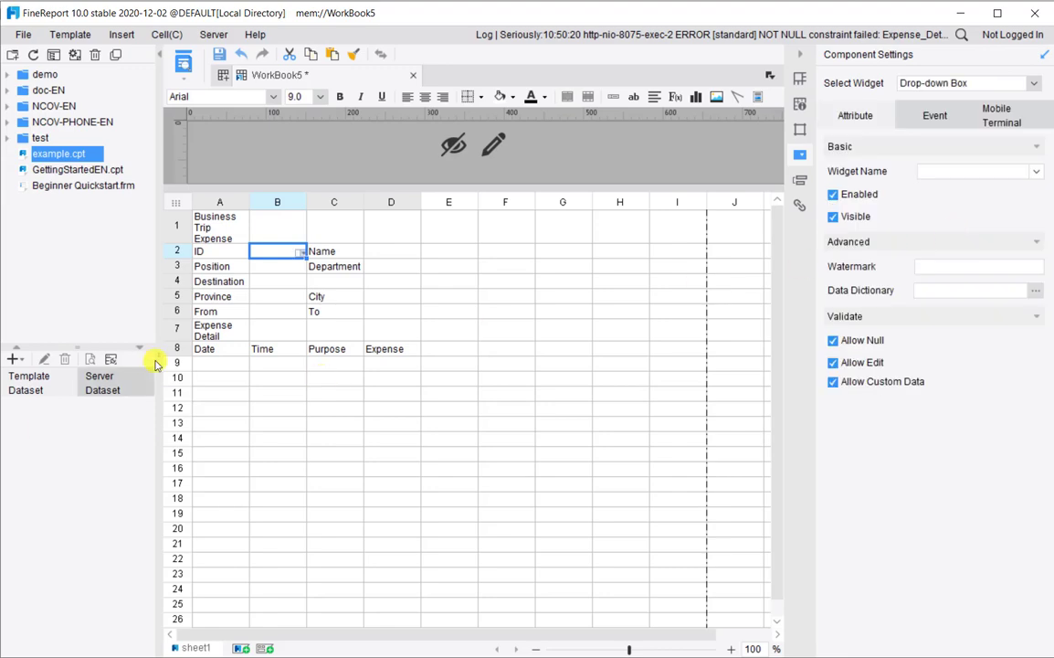
pyautogui.click(386, 250)
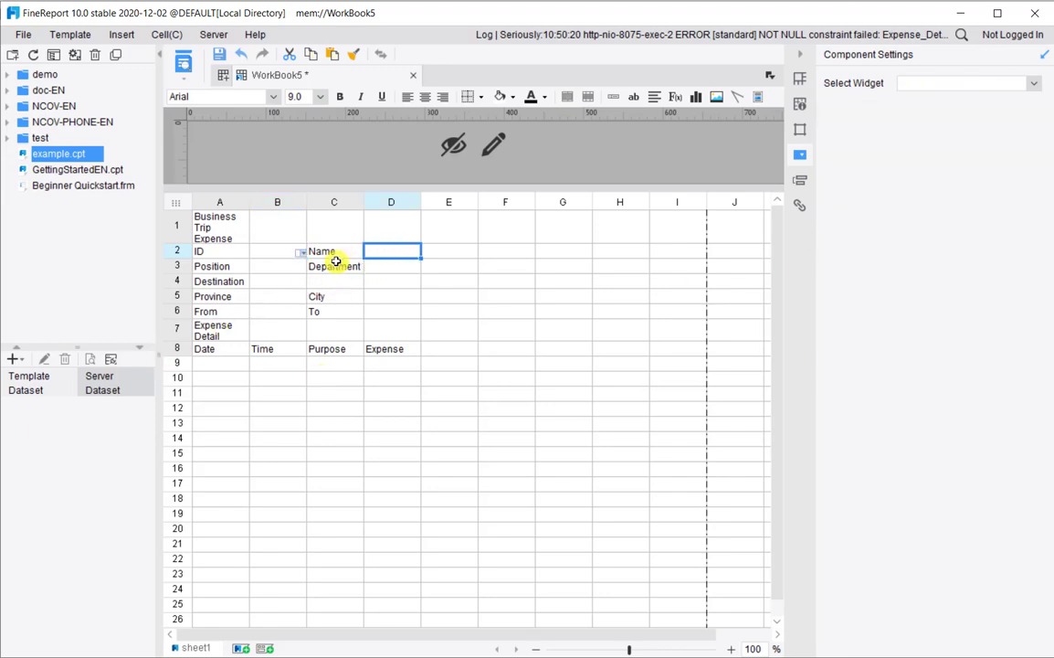
pyautogui.click(282, 270)
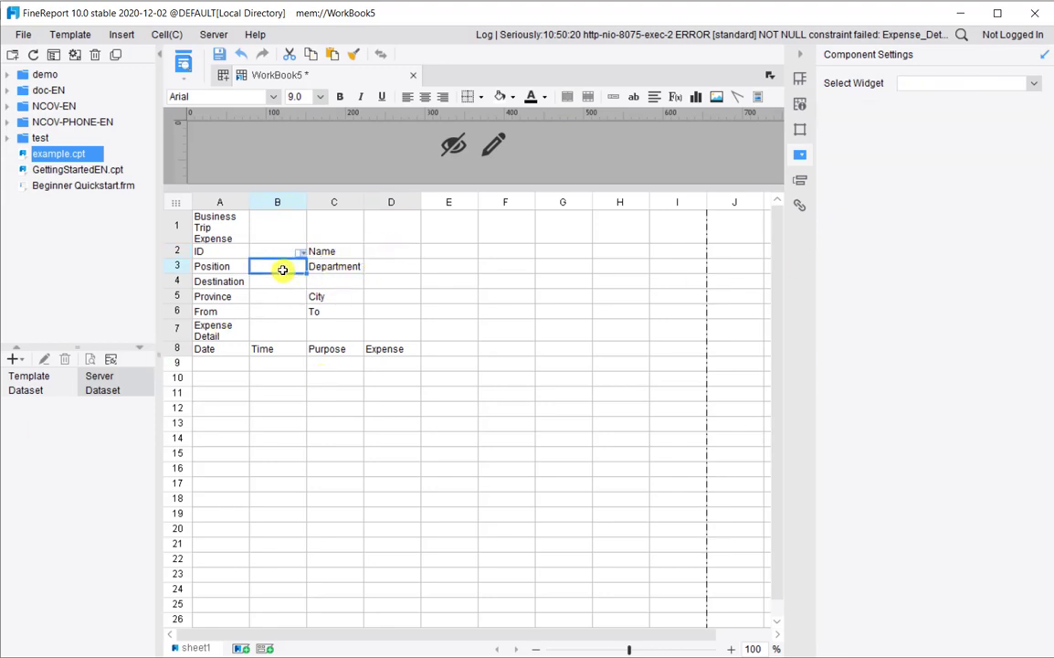
pyautogui.click(388, 265)
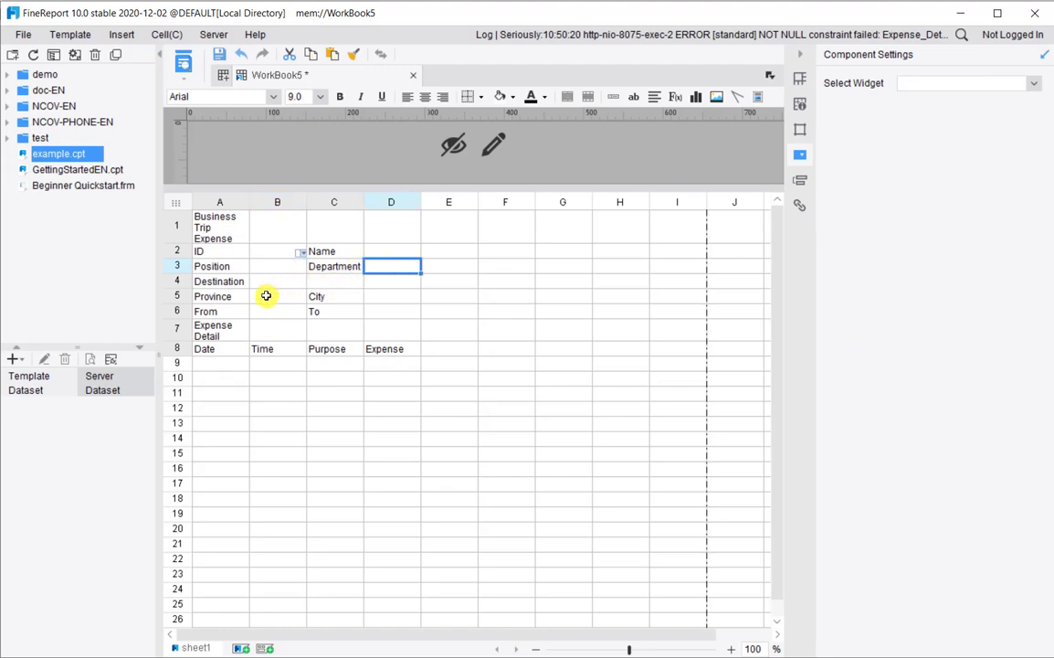
# Assign Drop-down Box widgets to cell B5 beside Province and cell D5 beside City
pyautogui.click(266, 296)
pyautogui.click(932, 82)
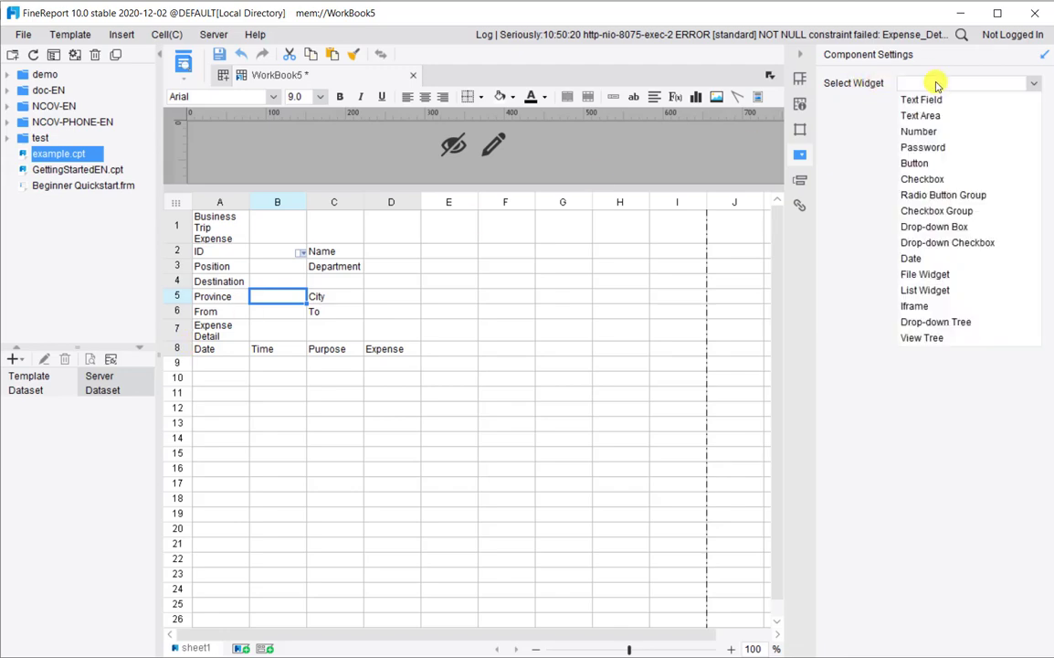
pyautogui.click(934, 229)
pyautogui.click(402, 294)
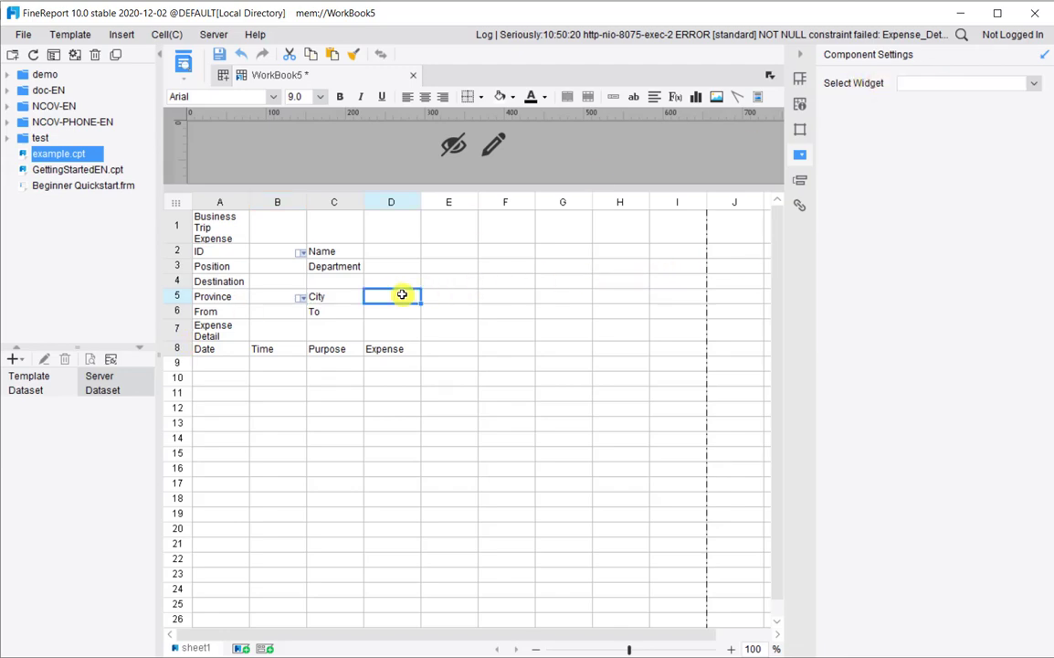
pyautogui.click(924, 84)
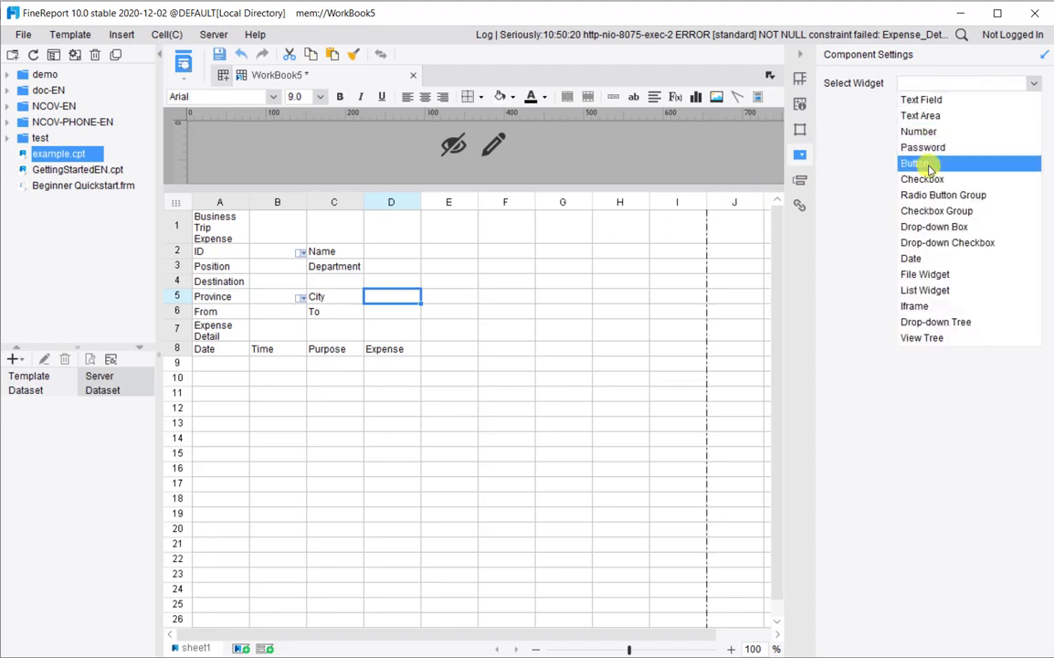
pyautogui.click(937, 231)
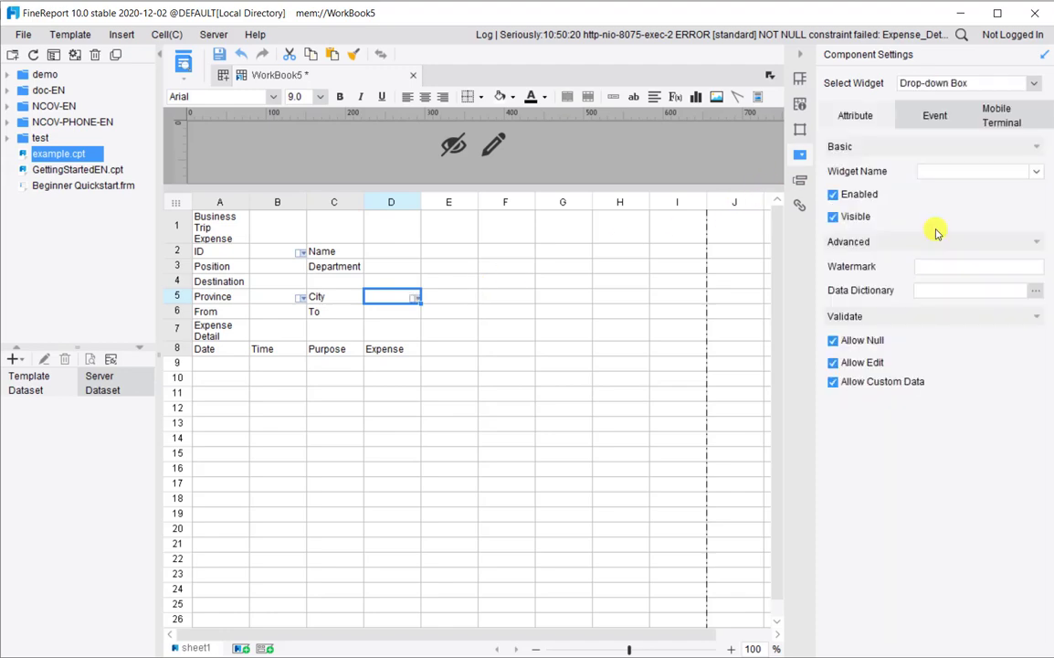
# Assign Date widgets to cell B6 beside From and cell D6 beside To
pyautogui.click(291, 314)
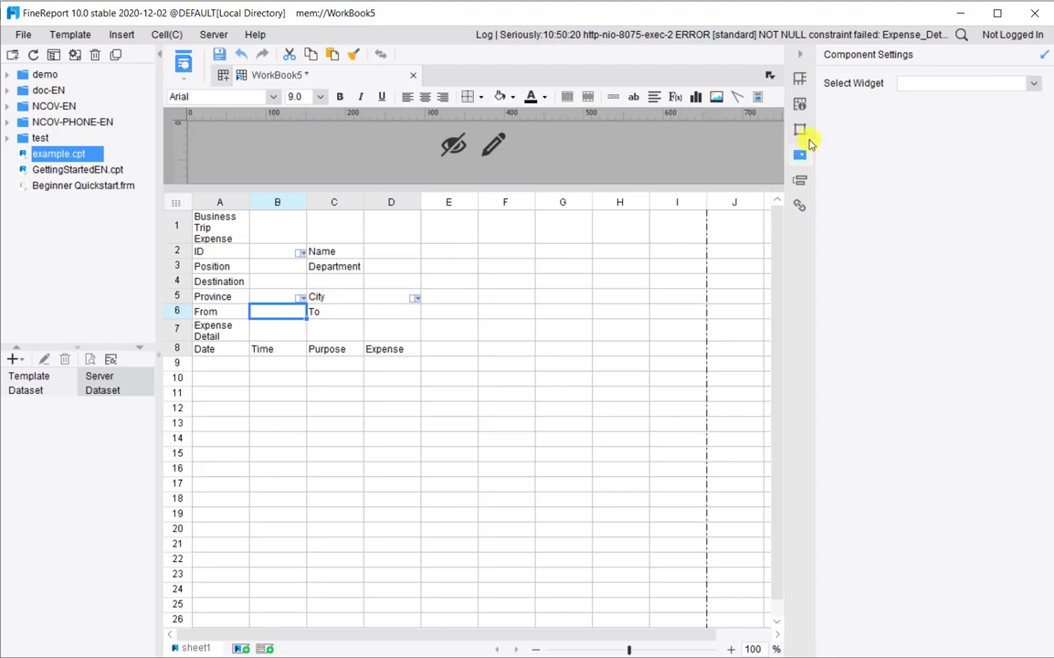
pyautogui.click(918, 84)
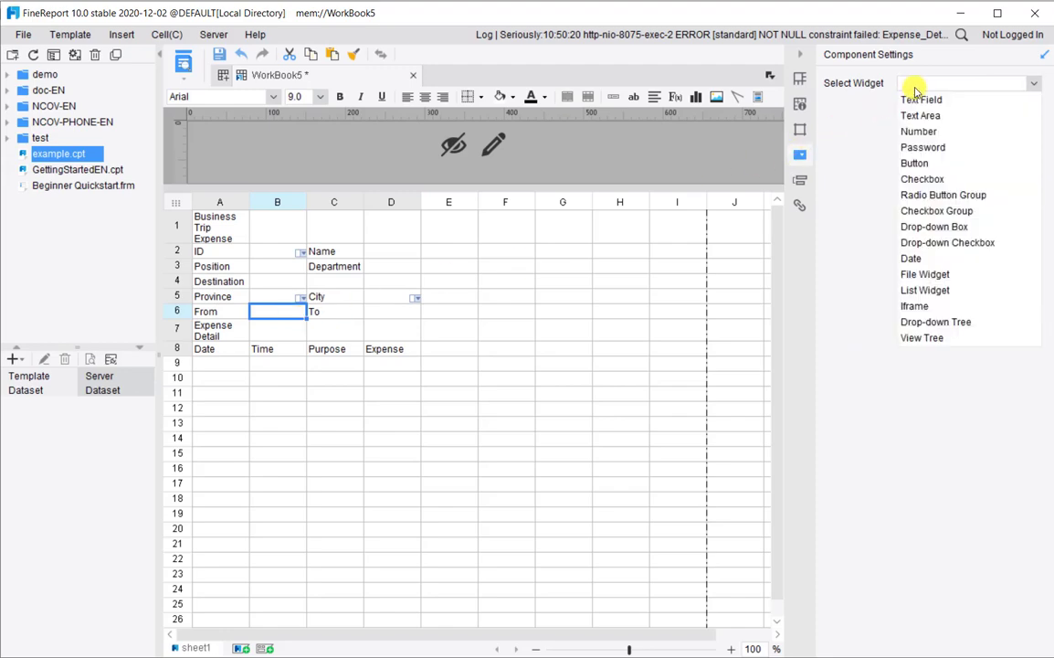
pyautogui.click(921, 258)
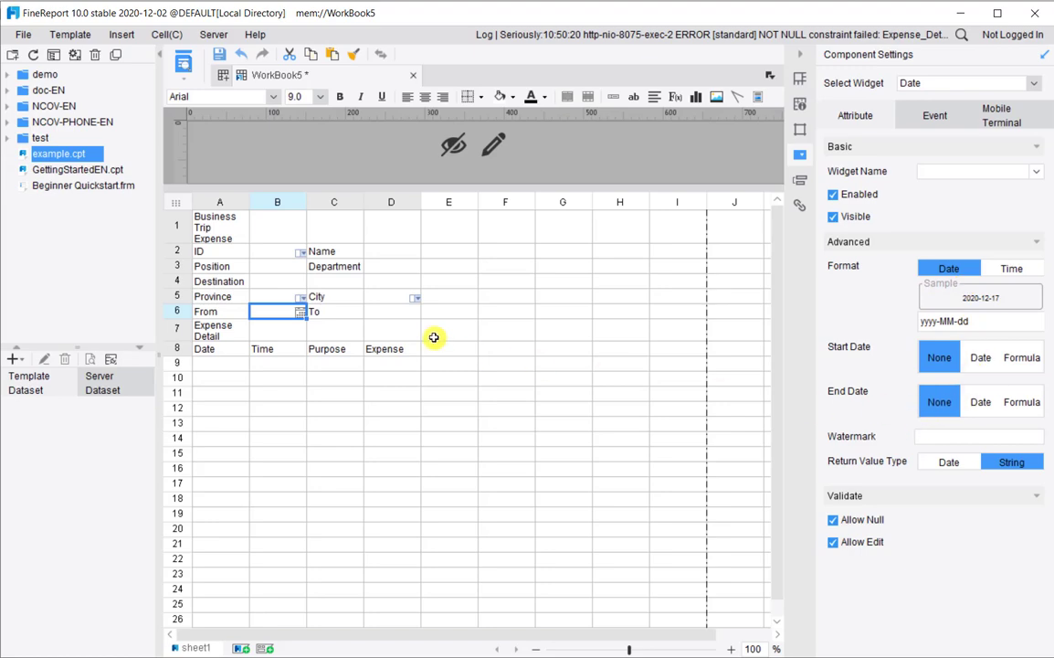
pyautogui.click(402, 311)
pyautogui.click(939, 84)
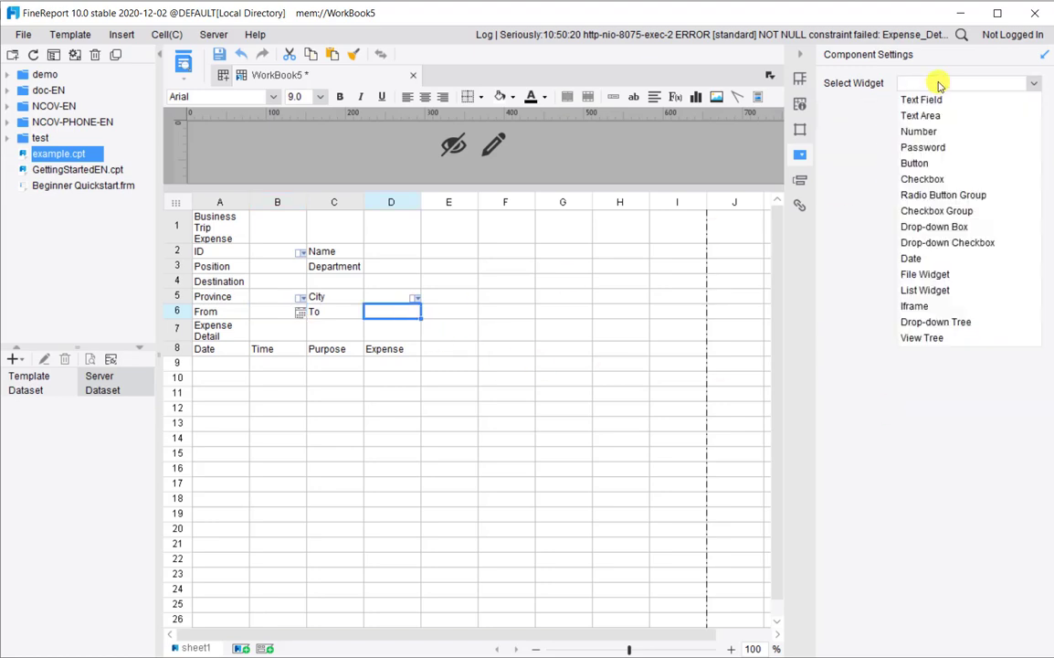
pyautogui.click(913, 258)
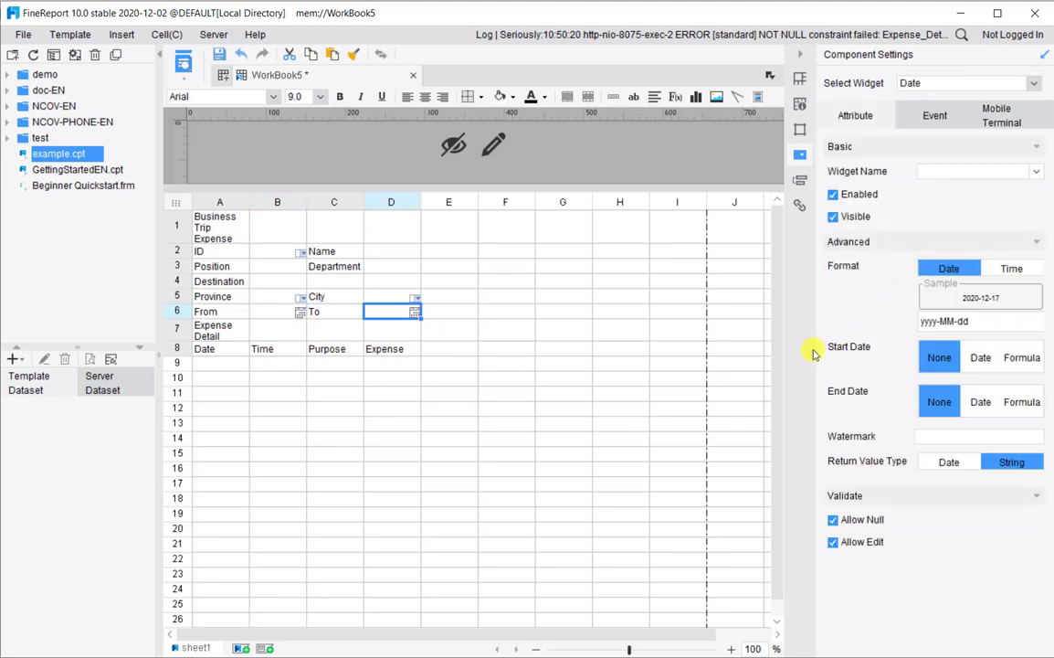
# Assign a Date widget to cell A9 below the Date column header
pyautogui.click(219, 367)
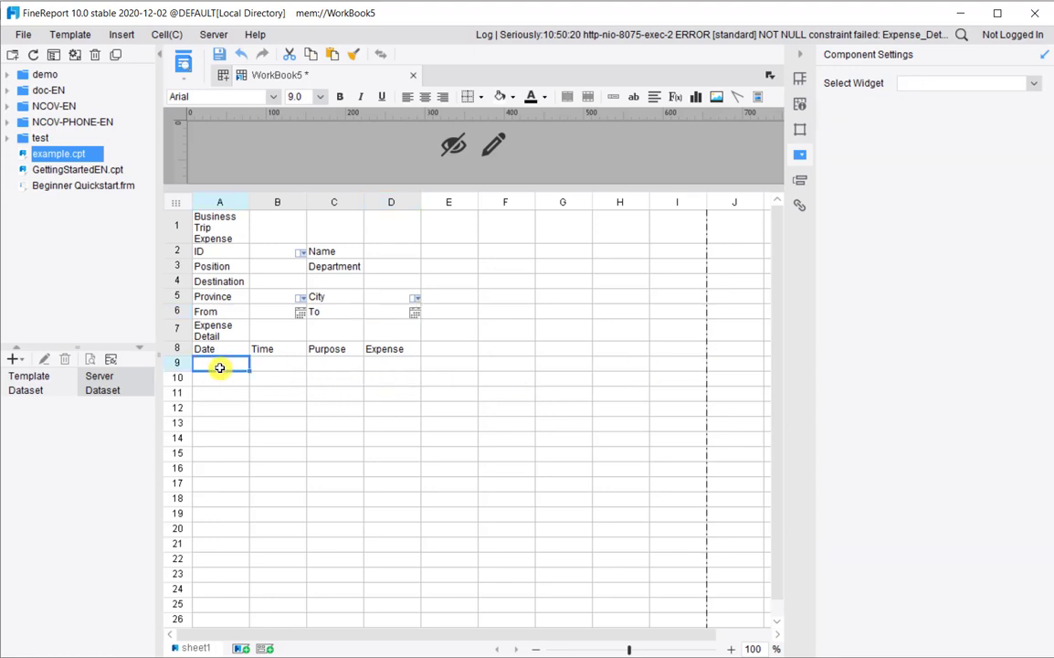
pyautogui.click(904, 84)
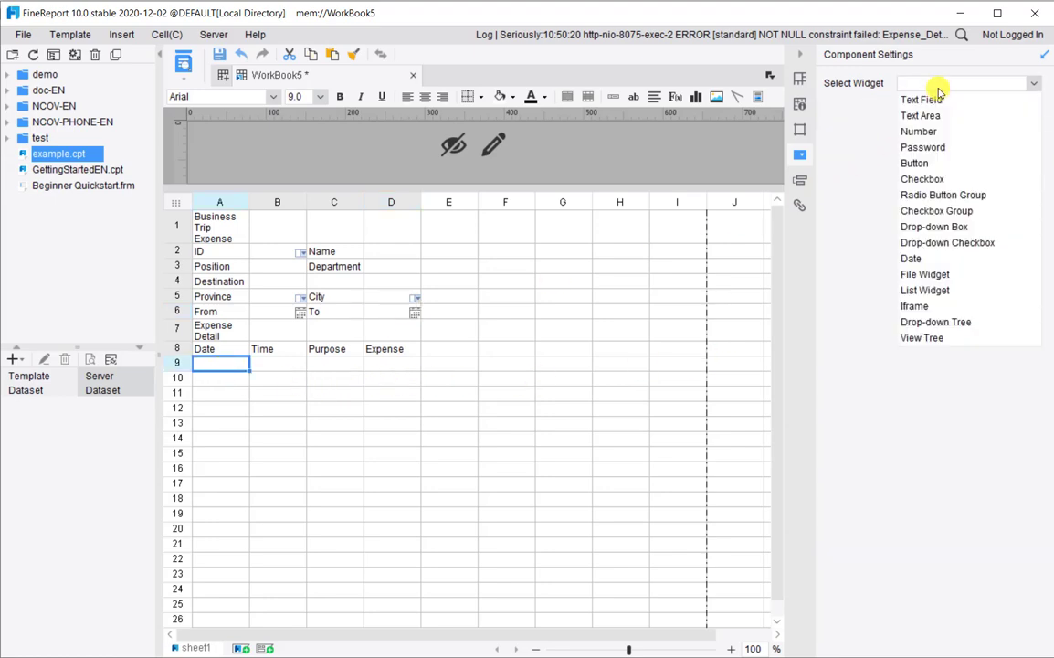
pyautogui.click(913, 259)
# Assign a Date widget to cell B9 below the Time header and set its format to Time with the pattern HH:mm
pyautogui.click(284, 367)
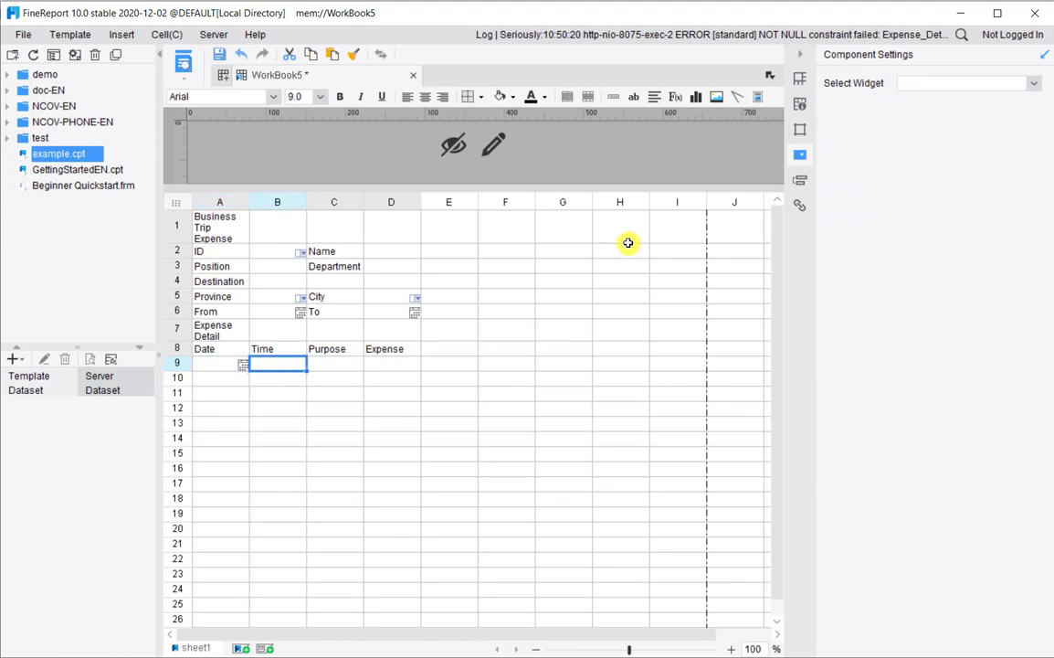
pyautogui.click(932, 84)
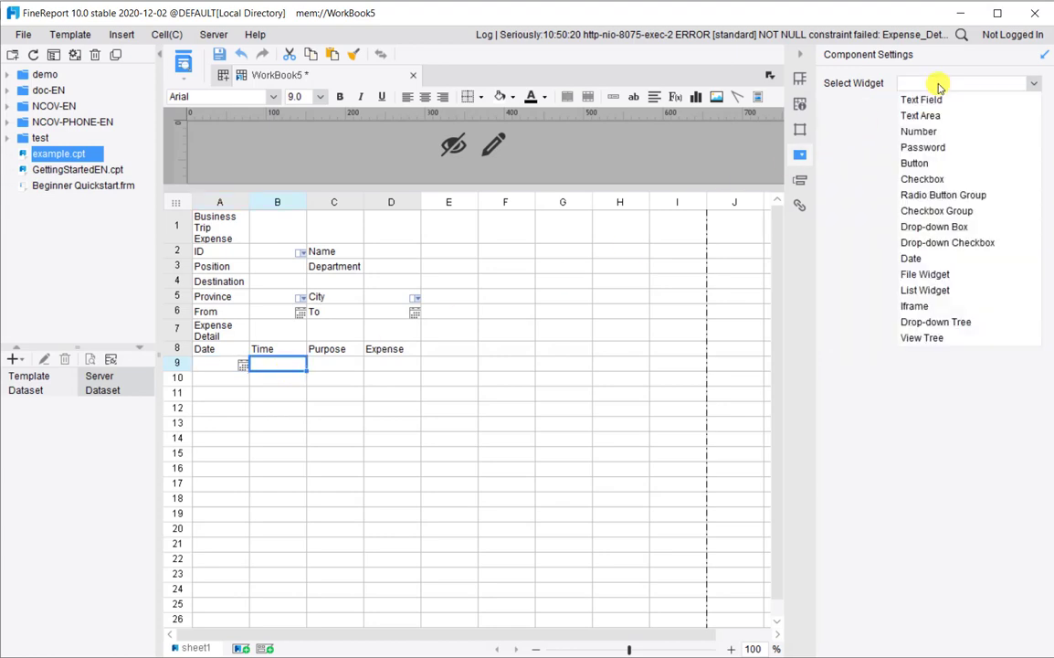
pyautogui.click(942, 259)
pyautogui.click(1006, 271)
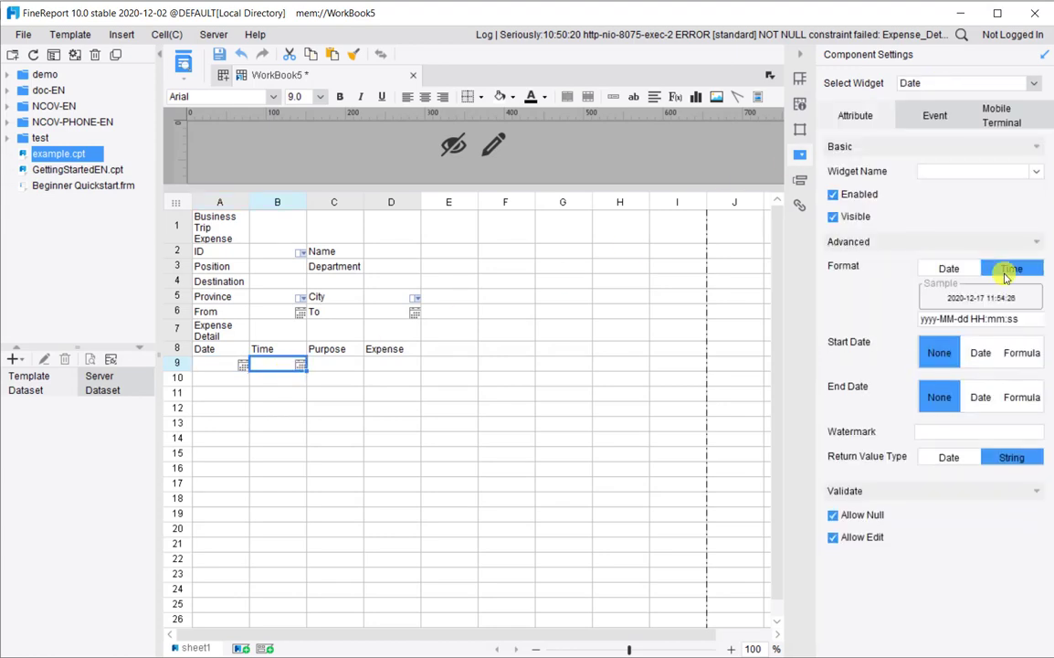
pyautogui.click(1001, 320)
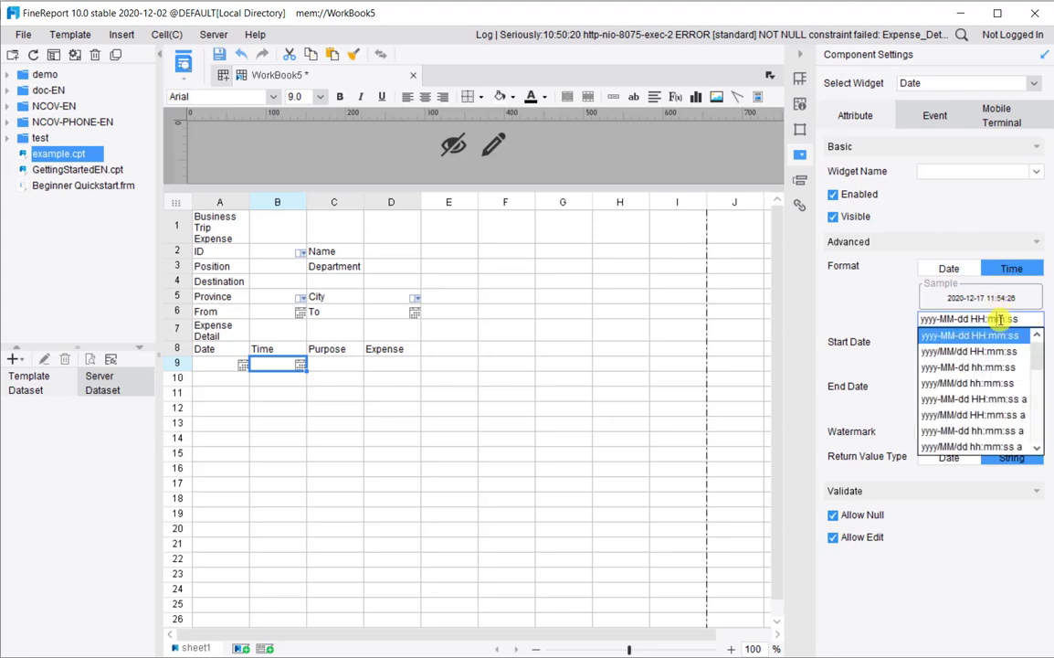
pyautogui.scroll(-8, 974, 420)
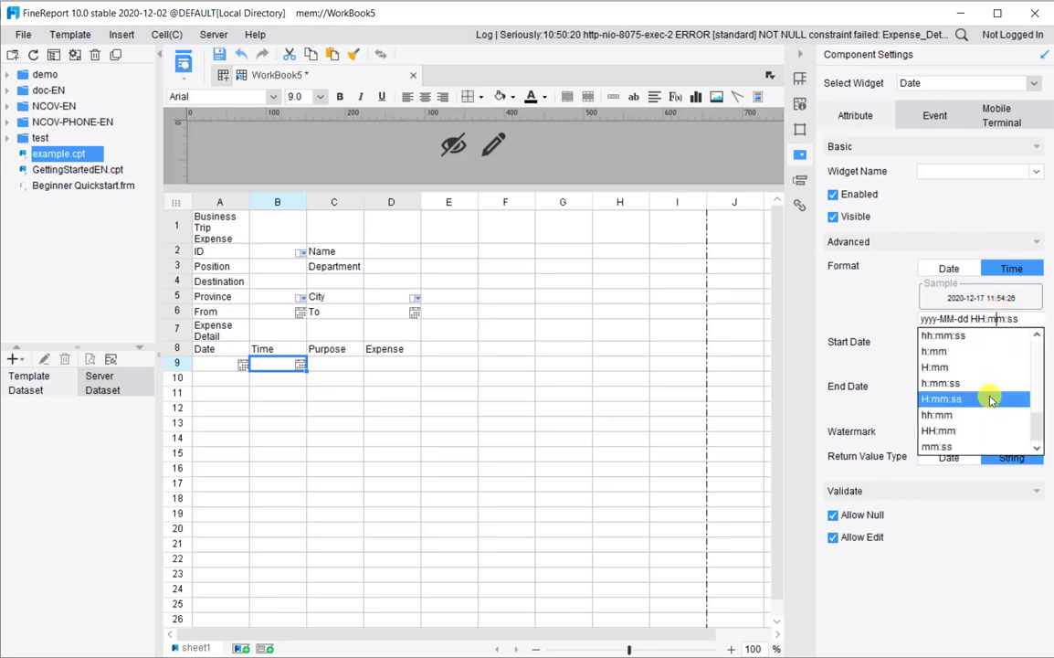
pyautogui.click(973, 430)
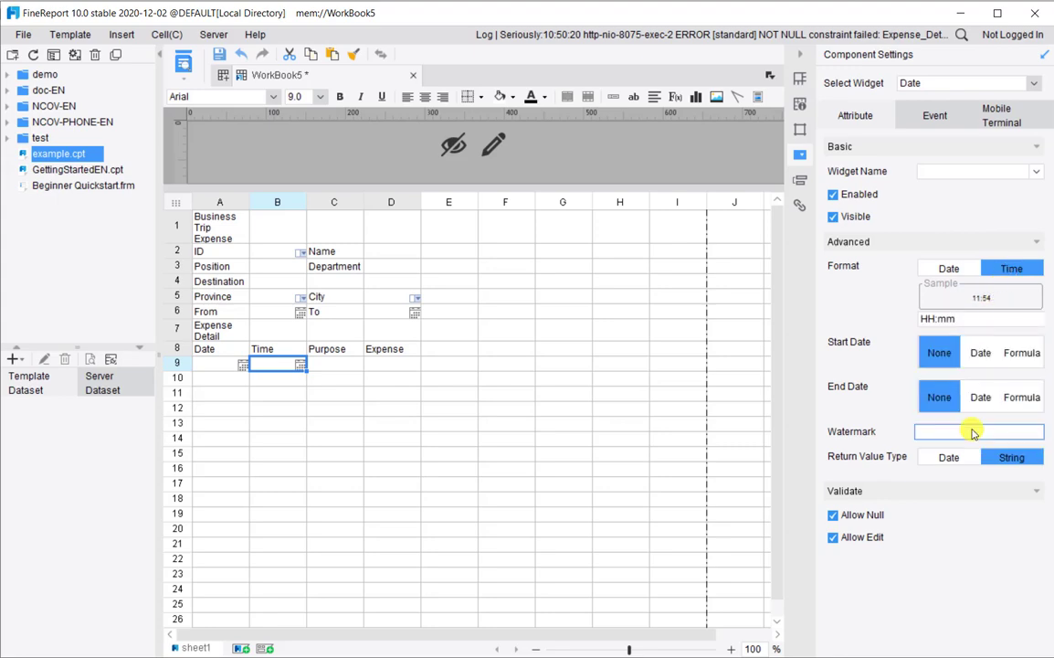
# Assign a Text Field widget to cell C9 below Purpose and a Number widget to cell D9 below Expense
pyautogui.click(351, 364)
pyautogui.click(913, 86)
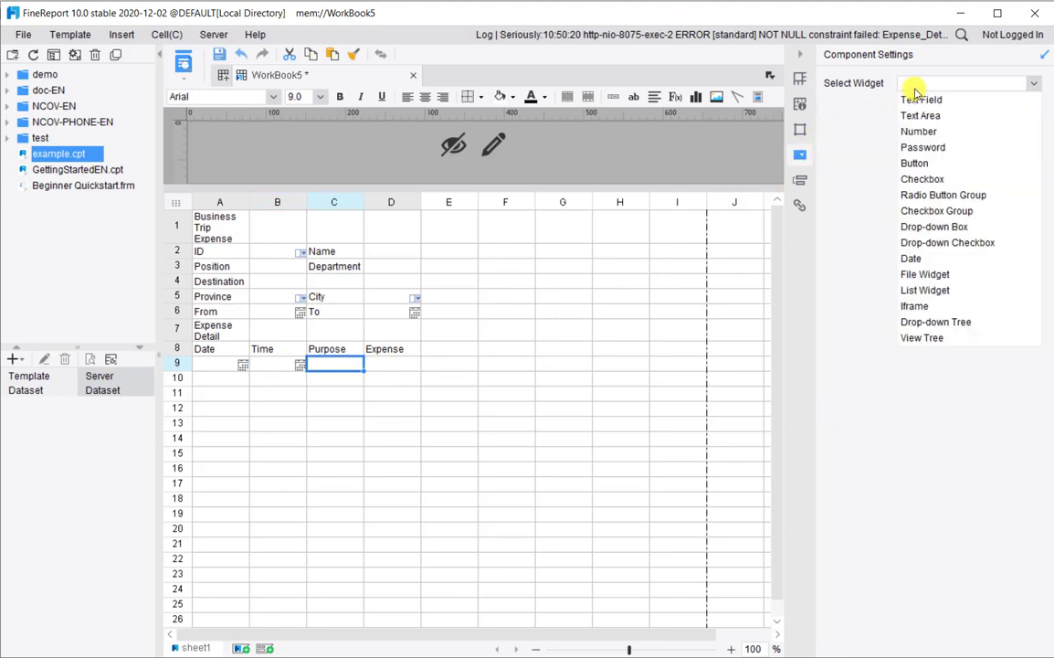
pyautogui.click(965, 98)
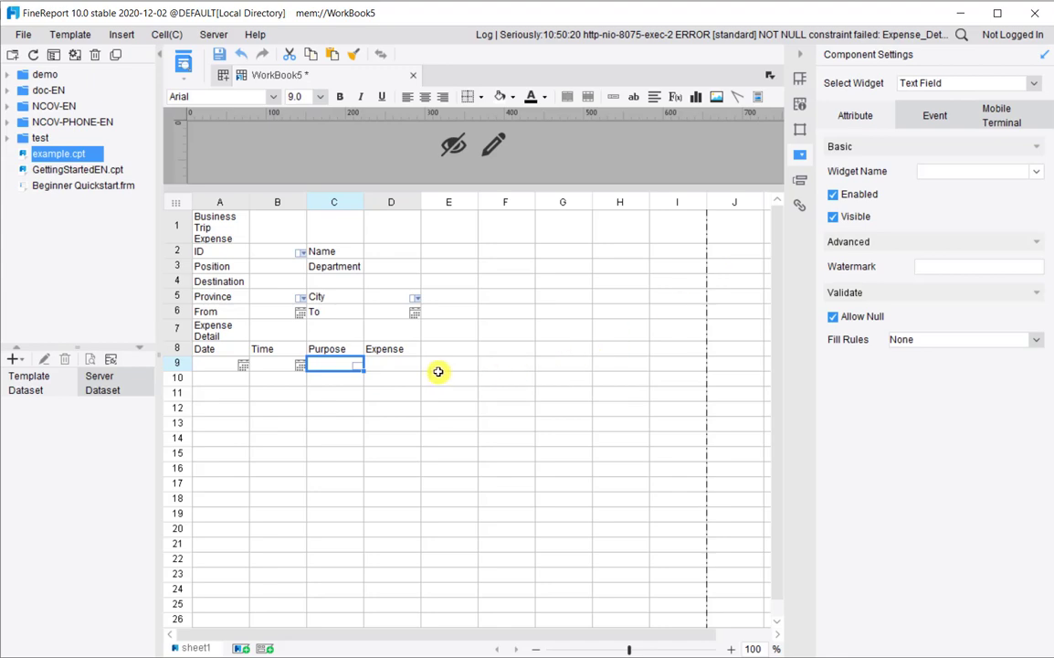
pyautogui.click(400, 364)
pyautogui.click(906, 83)
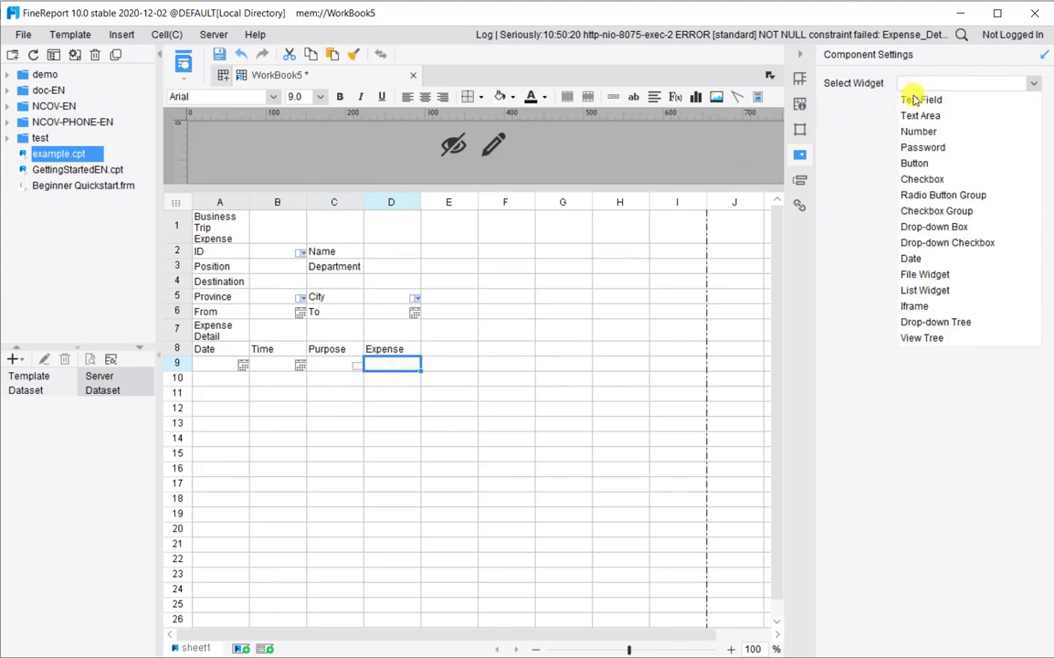
pyautogui.click(922, 131)
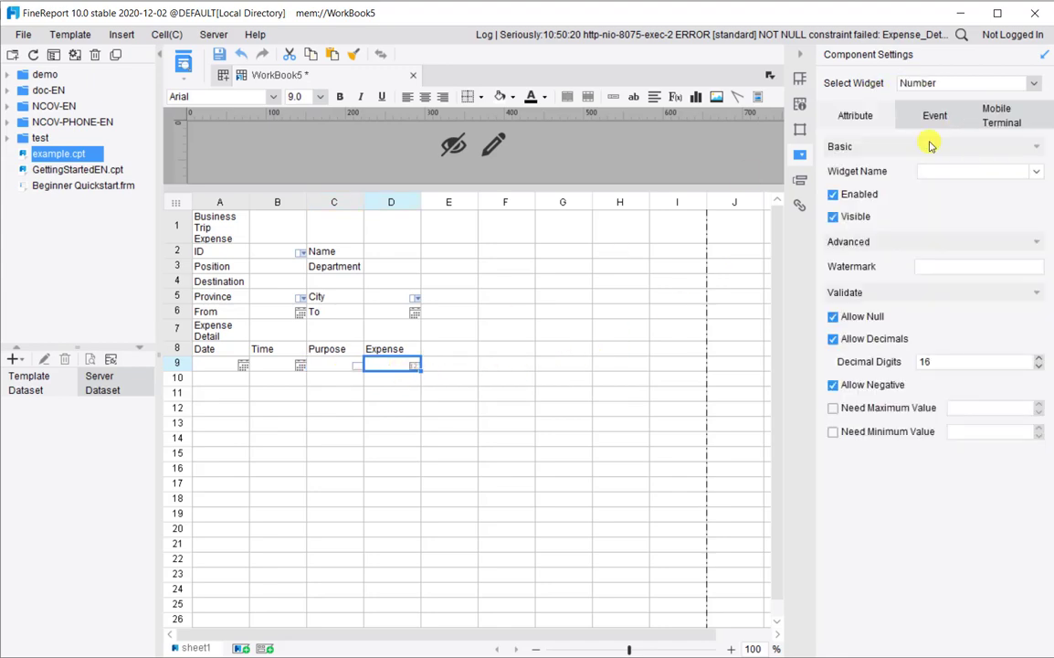
pyautogui.click(455, 366)
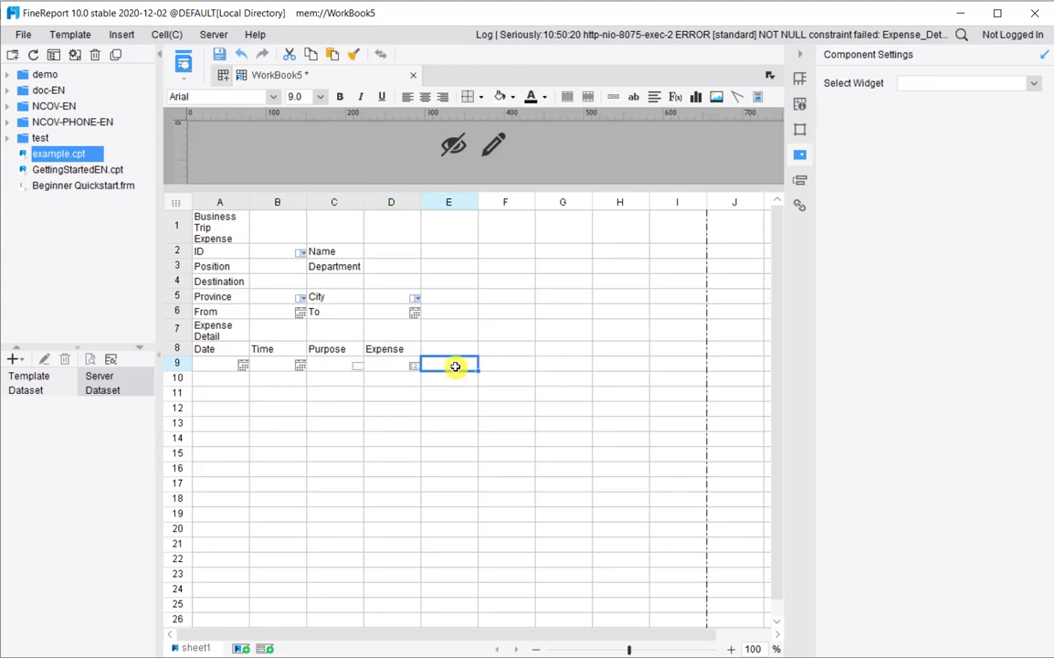
# Set the column width of columns A to D to 30 mm
pyautogui.click(223, 202)
pyautogui.moveTo(298, 196); pyautogui.dragTo(393, 197)
pyautogui.rightClick(392, 198)
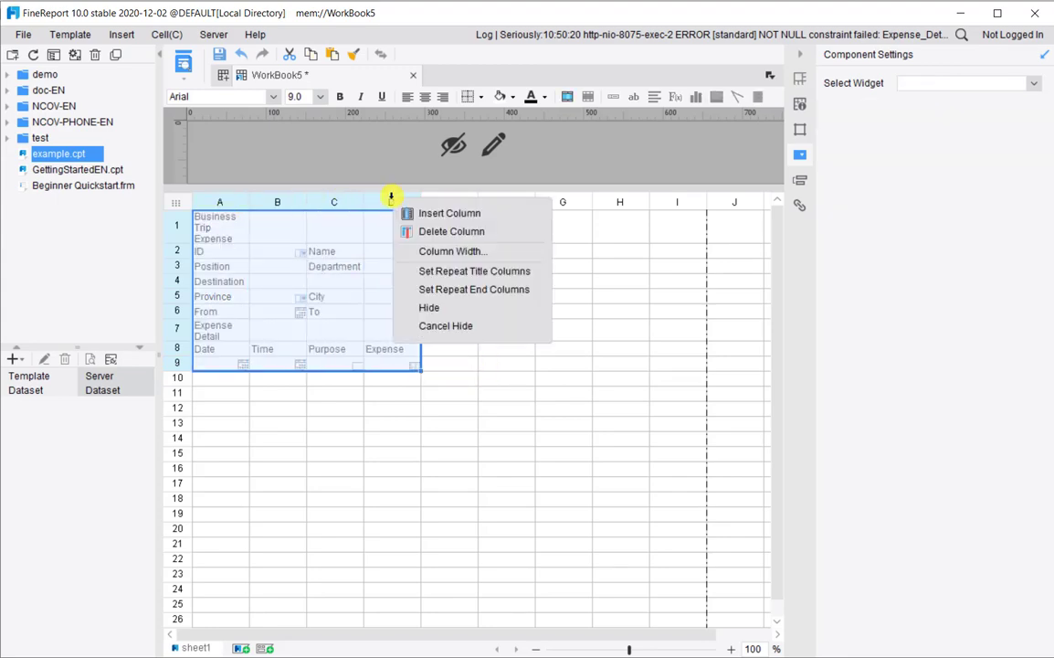
pyautogui.click(427, 252)
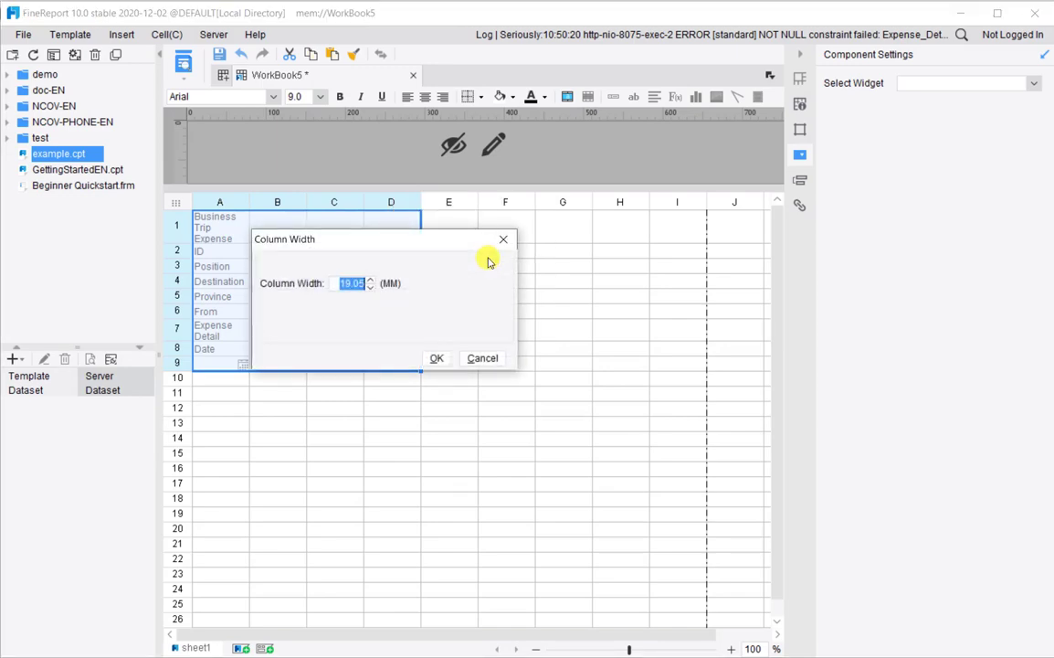
pyautogui.write('50')
pyautogui.click(437, 358)
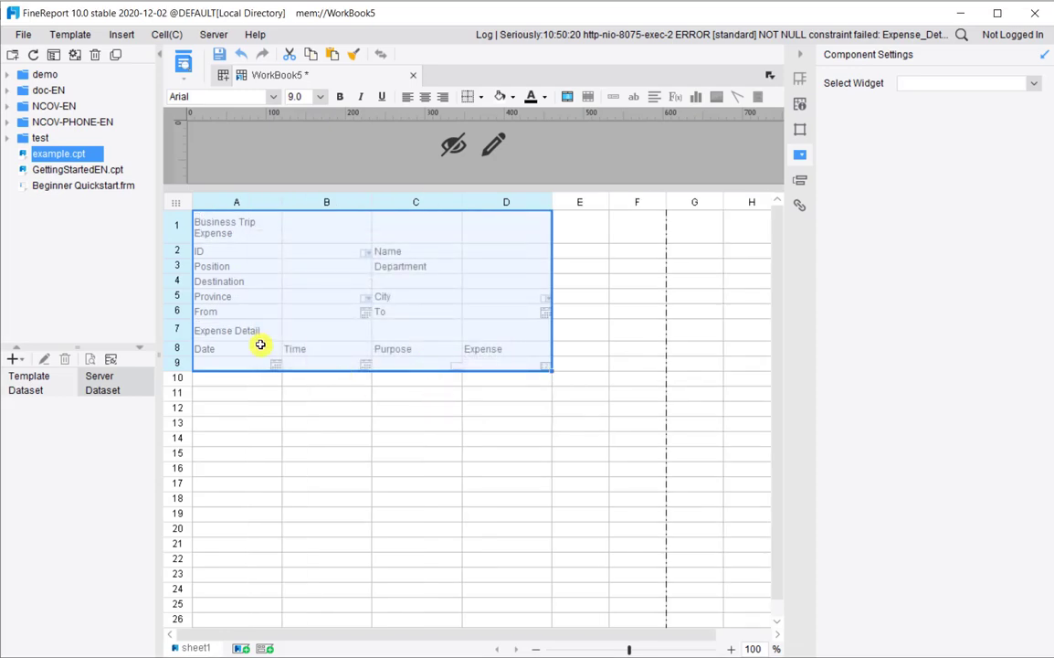
# Set the row height of rows 1 to 9 to 7 mm
pyautogui.rightClick(174, 356)
pyautogui.click(206, 406)
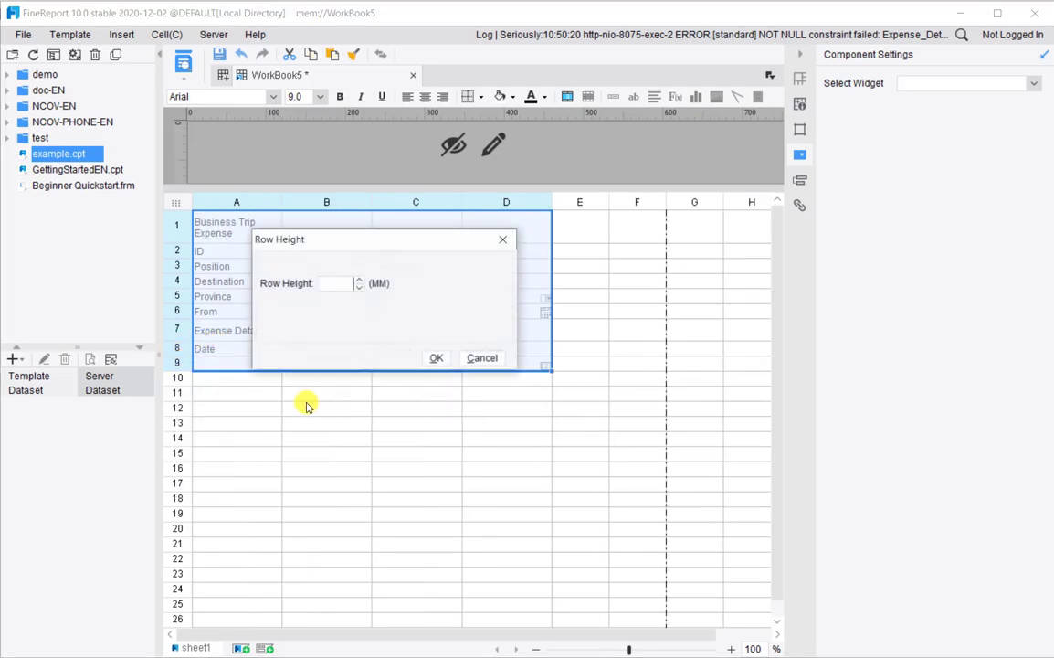
pyautogui.write('7')
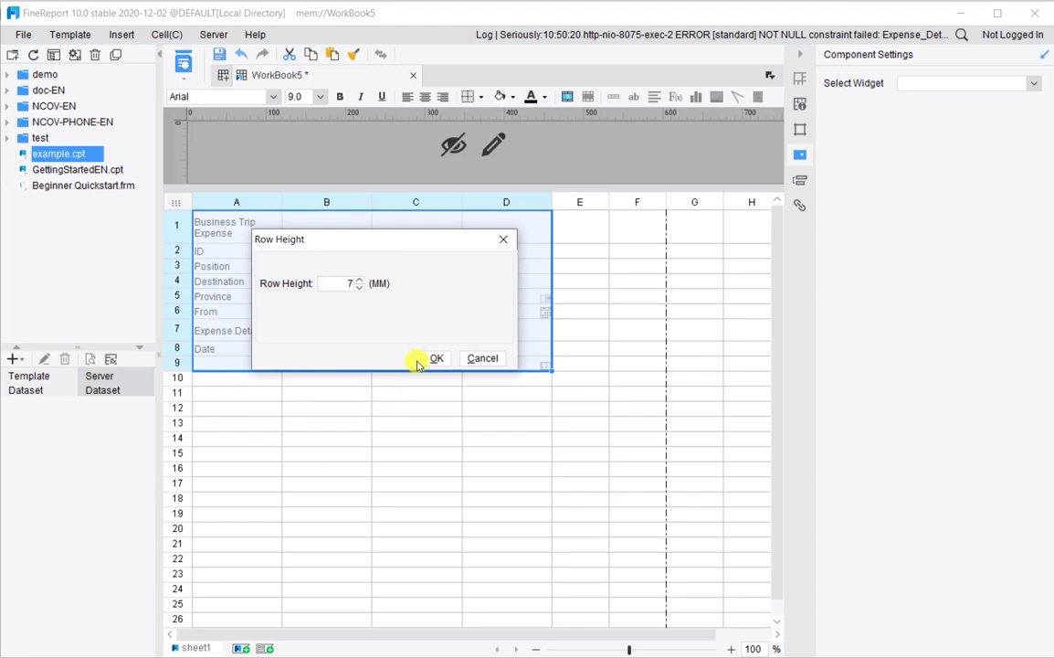
pyautogui.click(430, 358)
pyautogui.click(359, 445)
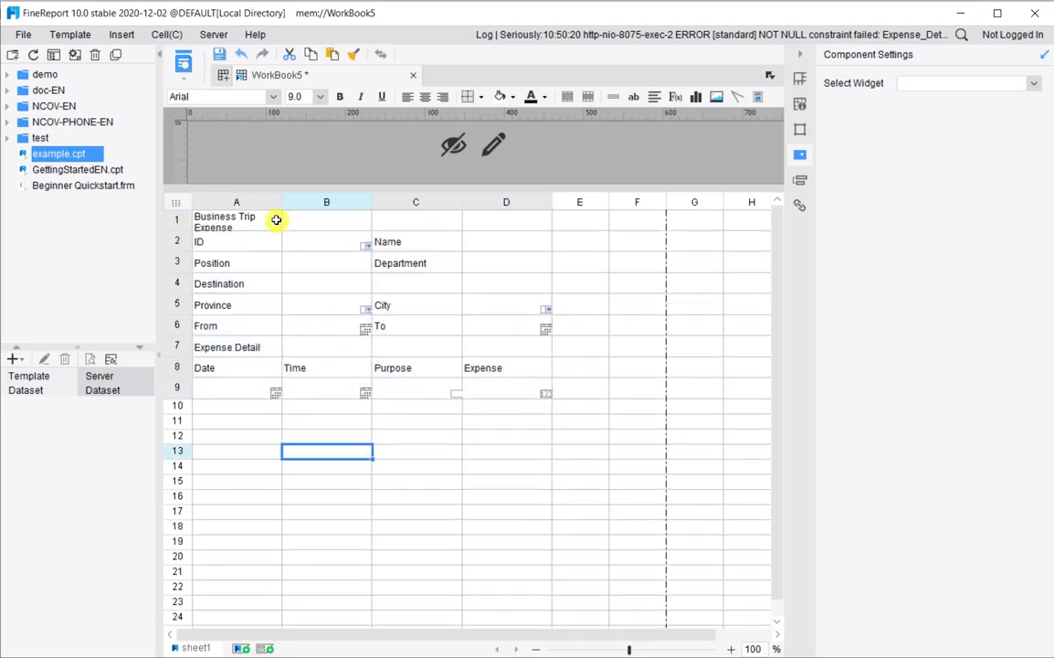
# Merge cells A1 to D1 and center the Business Trip Expense title
pyautogui.moveTo(277, 219); pyautogui.dragTo(502, 225)
pyautogui.click(567, 96)
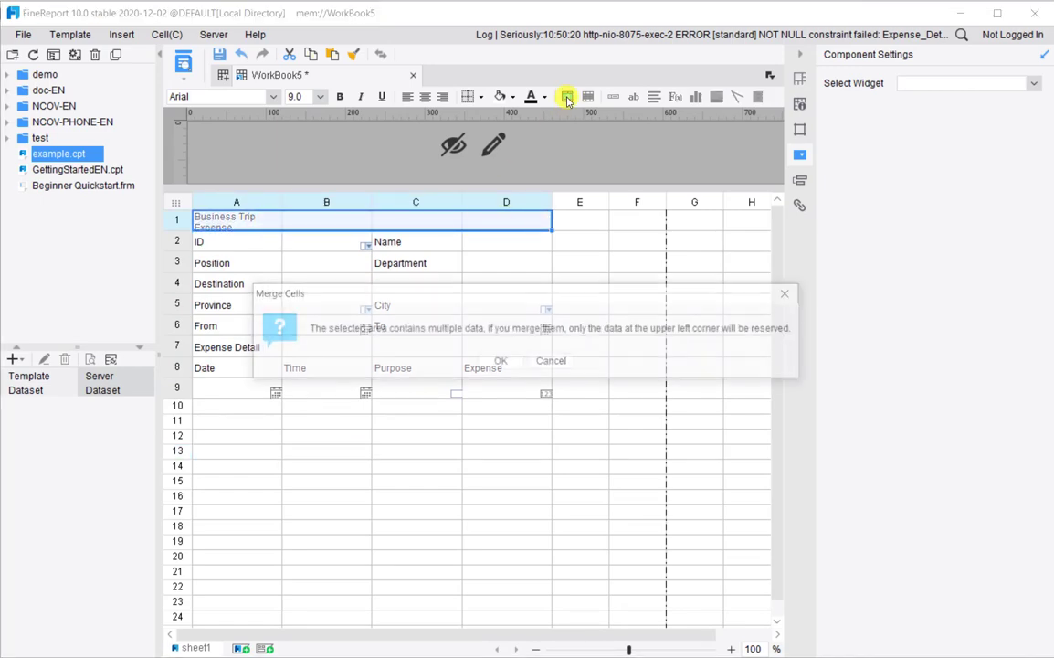
pyautogui.click(505, 361)
pyautogui.click(425, 97)
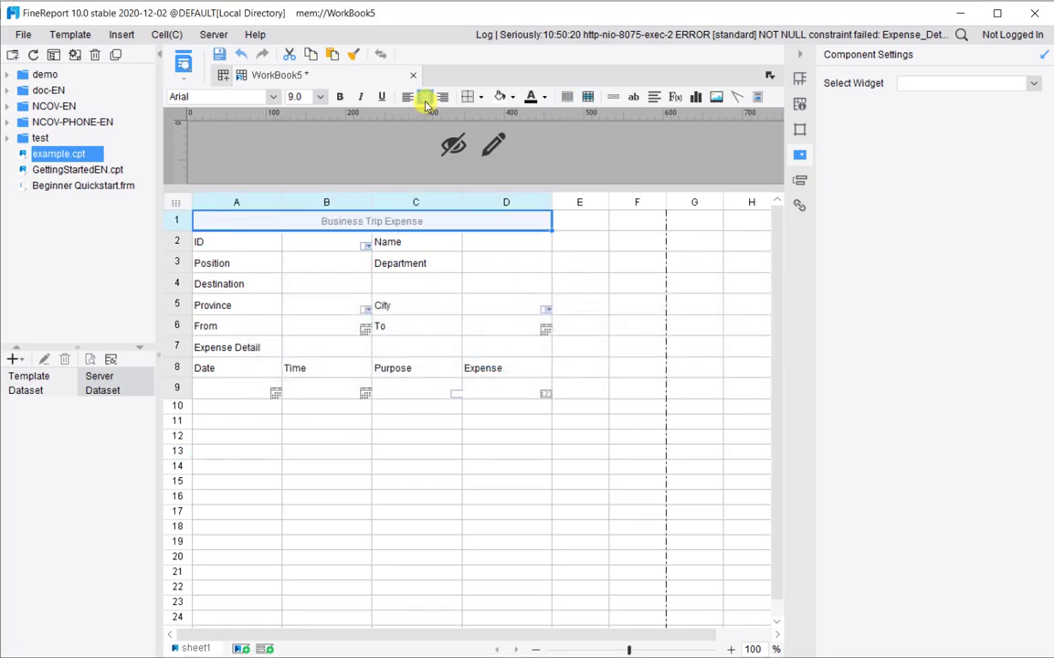
# Merge cells A4 to D4 and center the Destination heading
pyautogui.moveTo(253, 282); pyautogui.dragTo(501, 282)
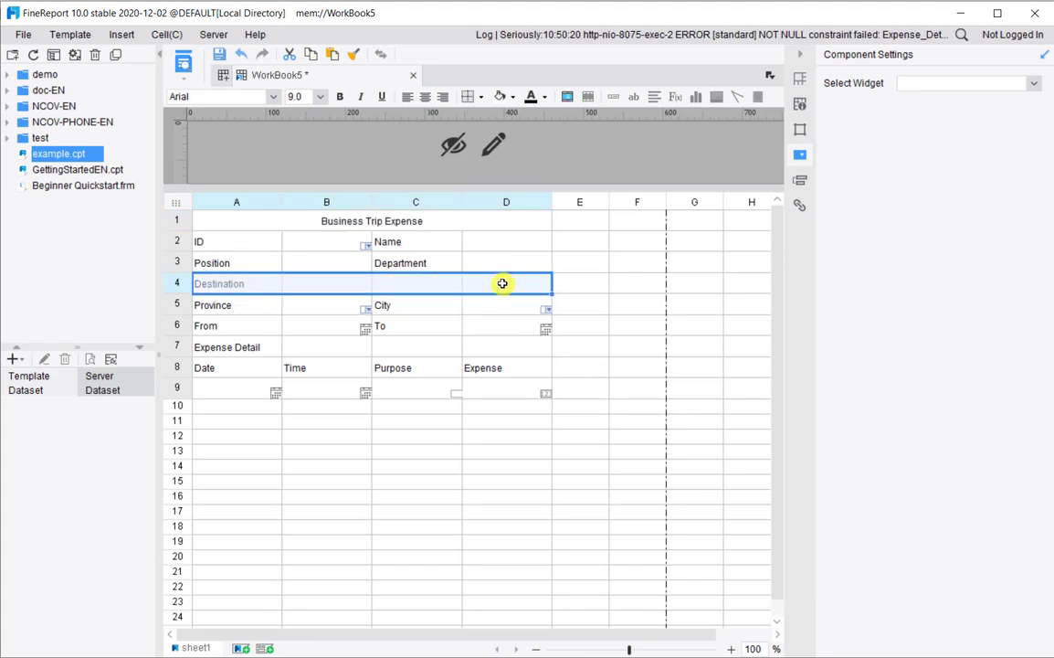
pyautogui.click(567, 96)
pyautogui.click(501, 361)
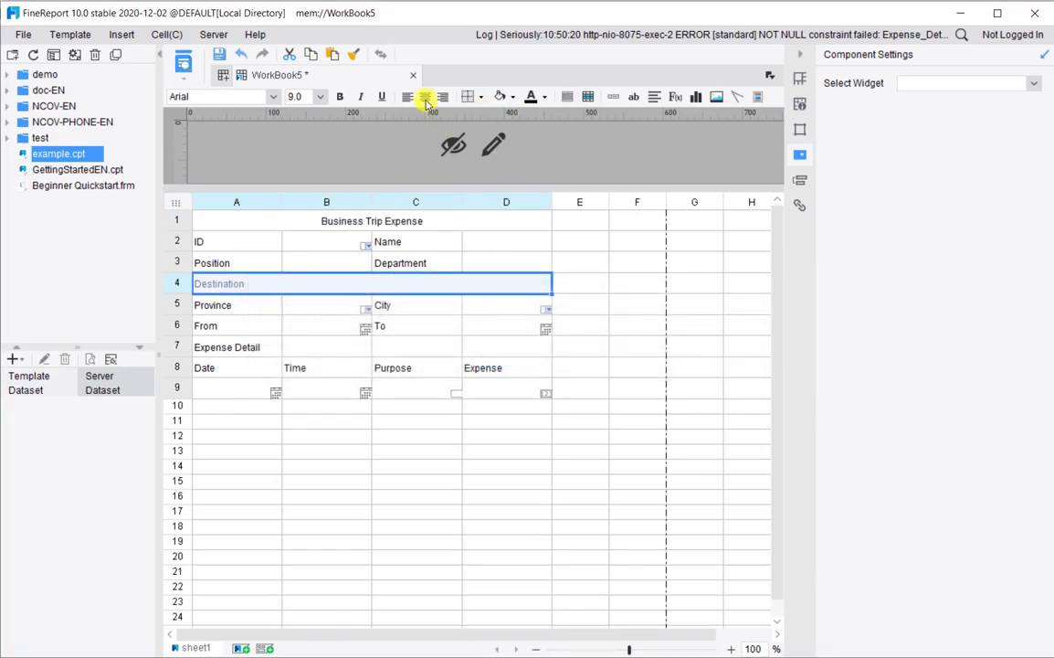
pyautogui.click(425, 97)
# Merge cells A7 to D7 and center the Expense Detail heading
pyautogui.moveTo(261, 347); pyautogui.dragTo(496, 345)
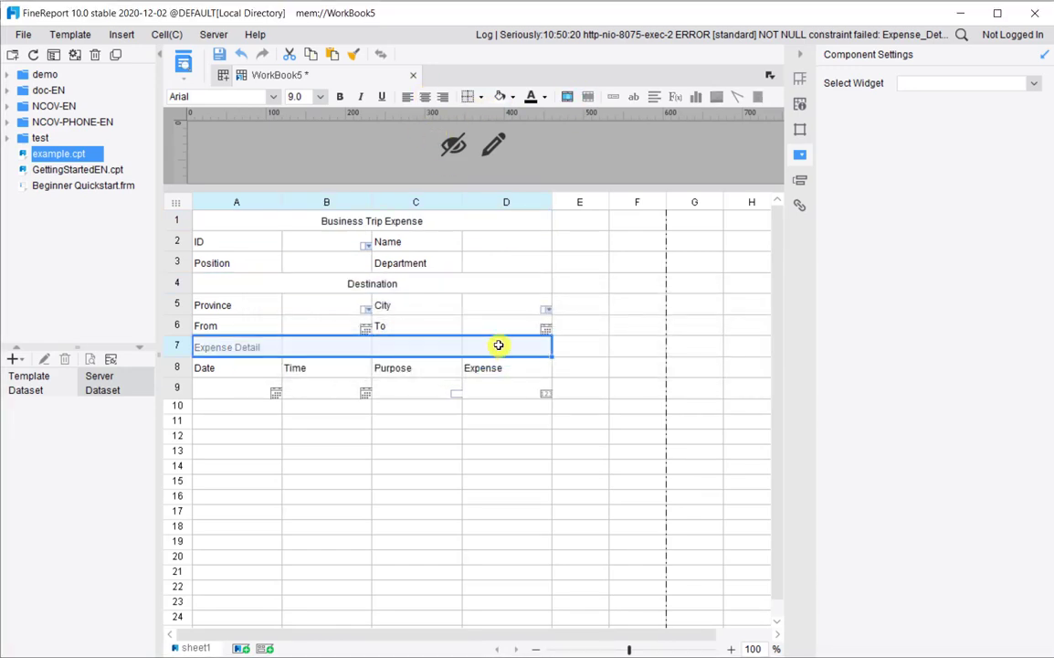
pyautogui.click(567, 96)
pyautogui.click(501, 361)
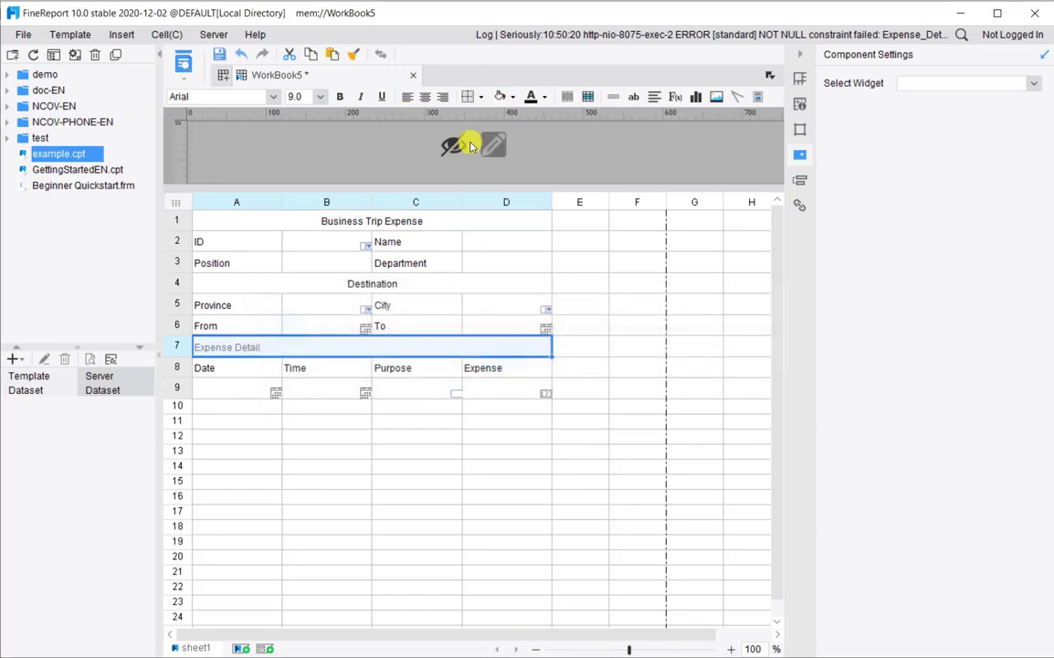
pyautogui.click(427, 97)
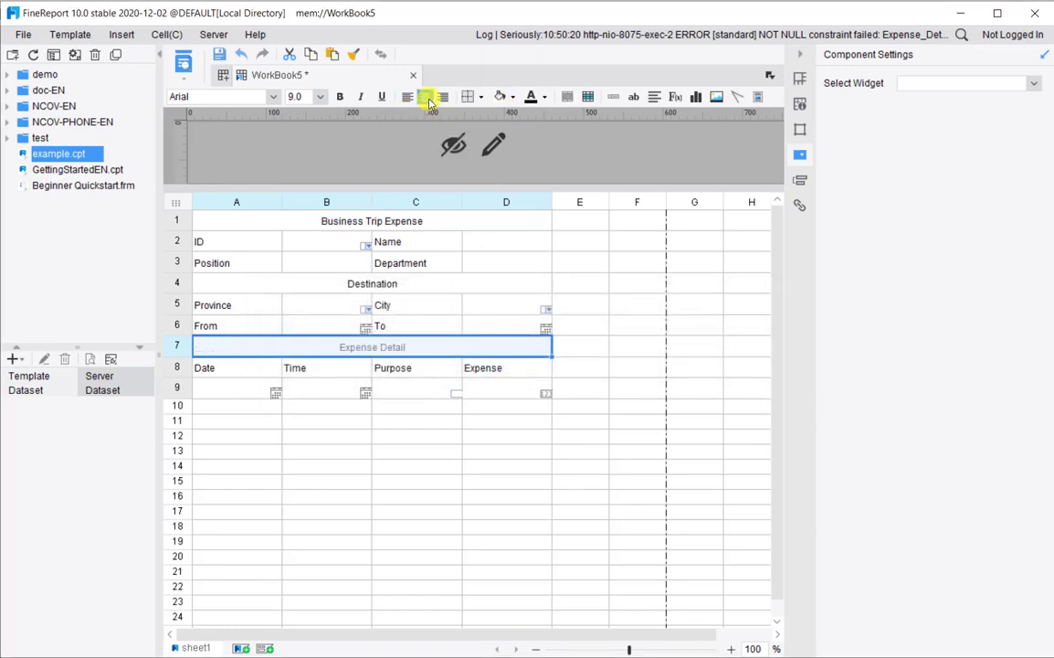
pyautogui.click(356, 422)
# Apply light gray external and inside borders to cells A1 to D9
pyautogui.moveTo(315, 218); pyautogui.dragTo(470, 396)
pyautogui.click(483, 97)
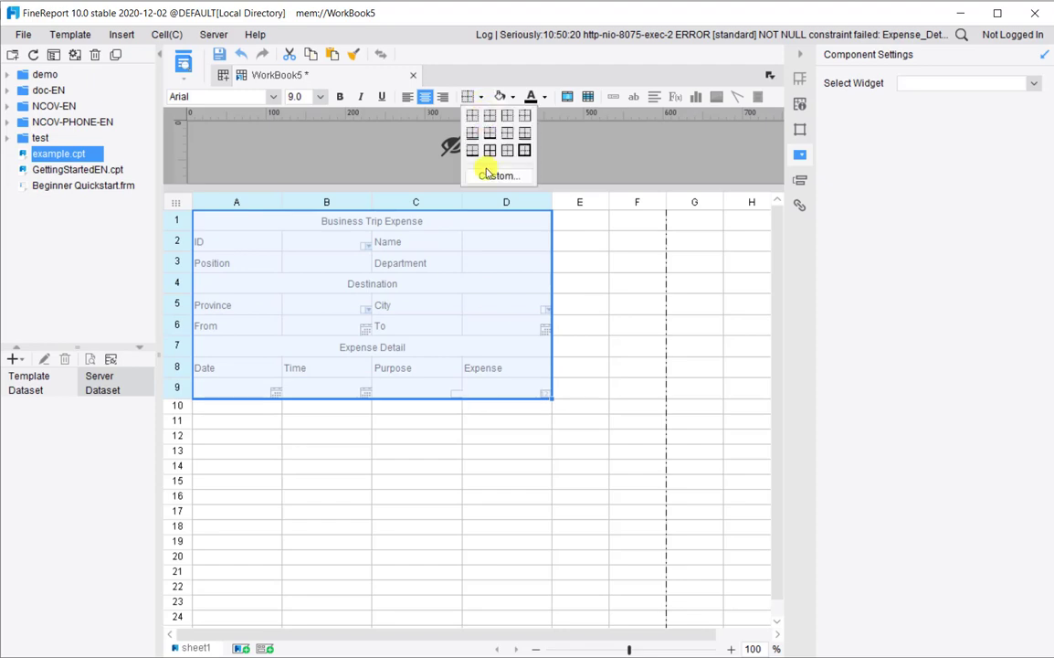
pyautogui.click(523, 178)
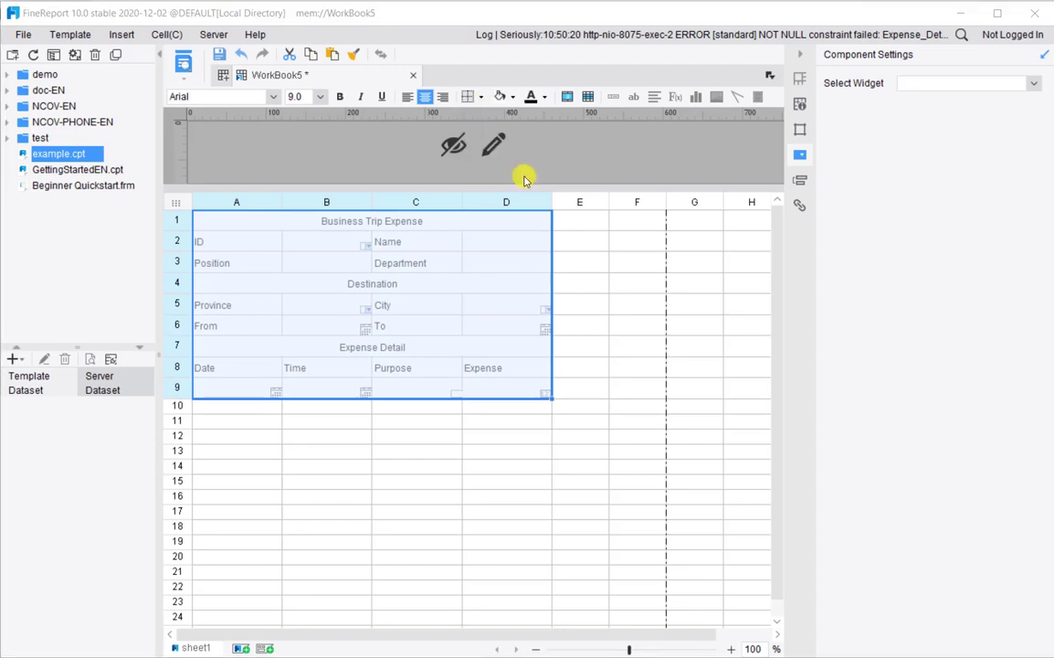
pyautogui.moveTo(463, 77); pyautogui.dragTo(694, 128)
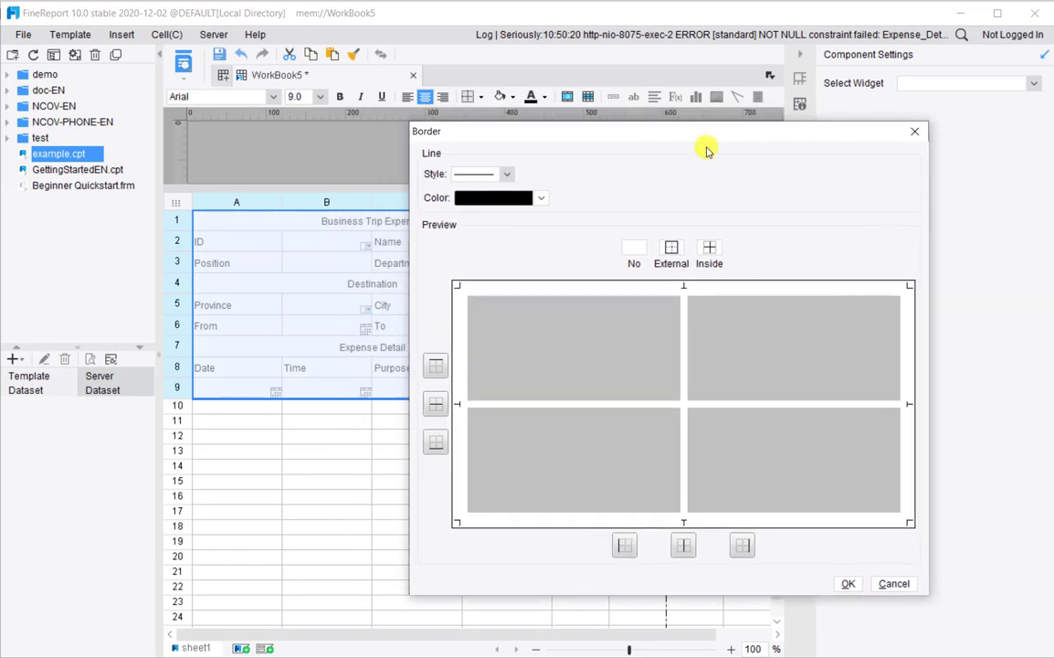
pyautogui.click(540, 197)
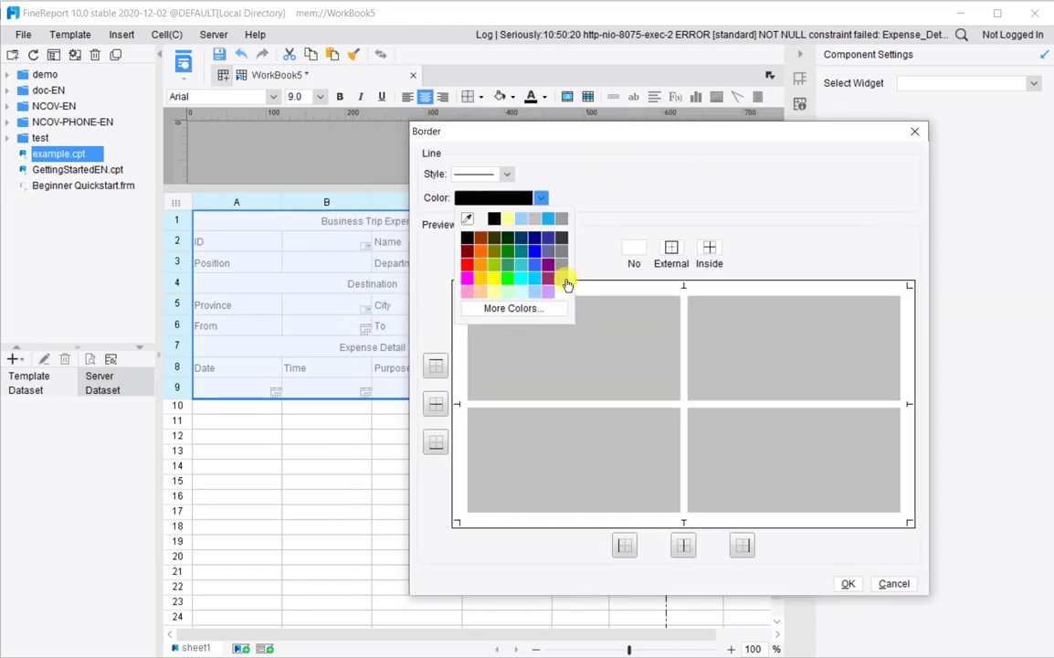
pyautogui.click(563, 280)
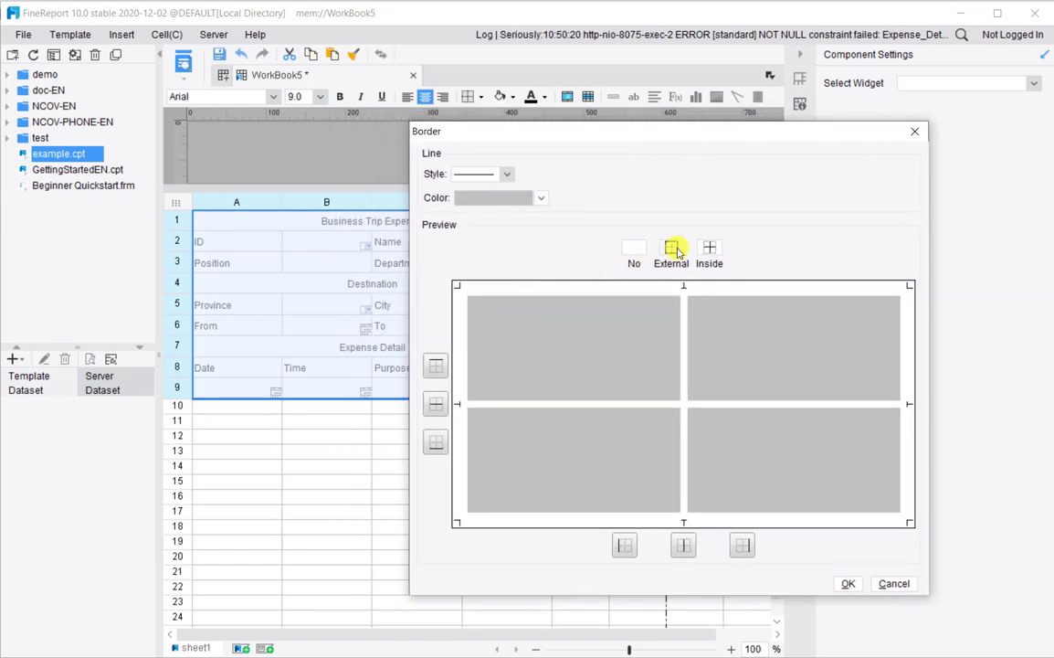
pyautogui.click(708, 249)
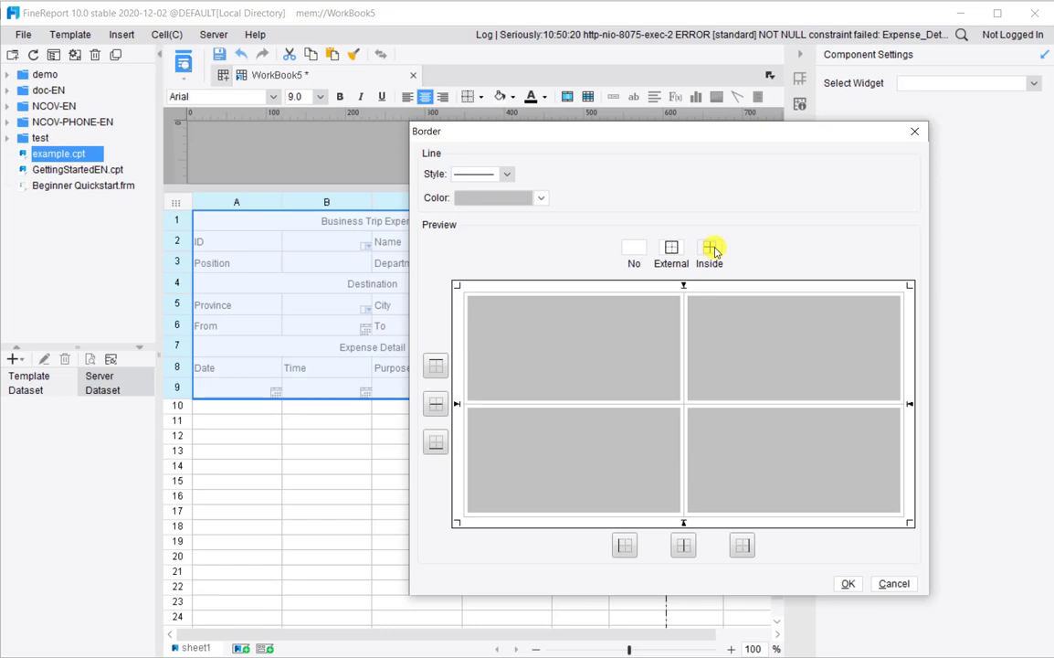
pyautogui.click(845, 584)
pyautogui.click(346, 449)
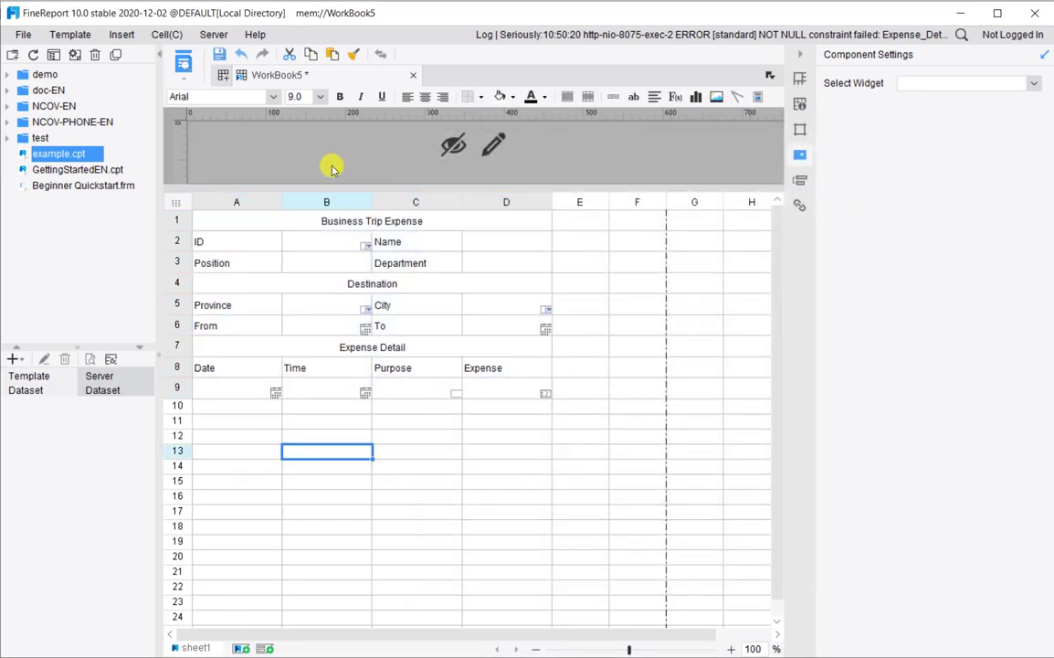
# Make the Business Trip Expense, Destination and Expense Detail headings bold
pyautogui.click(411, 227)
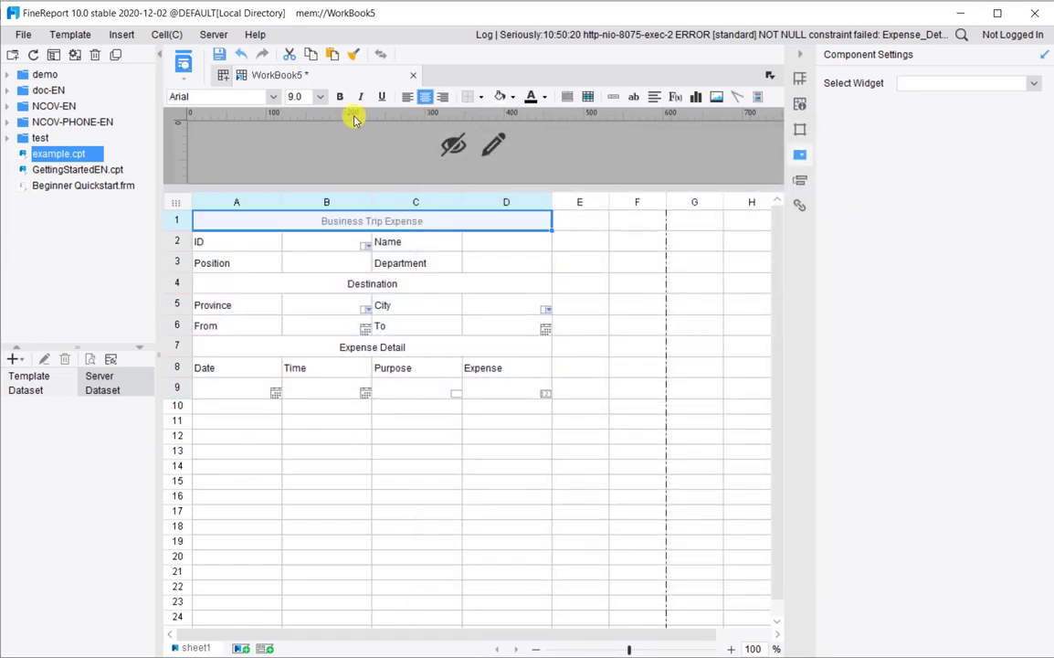
pyautogui.keyDown('ctrl'); pyautogui.click(417, 283); pyautogui.keyUp('ctrl')
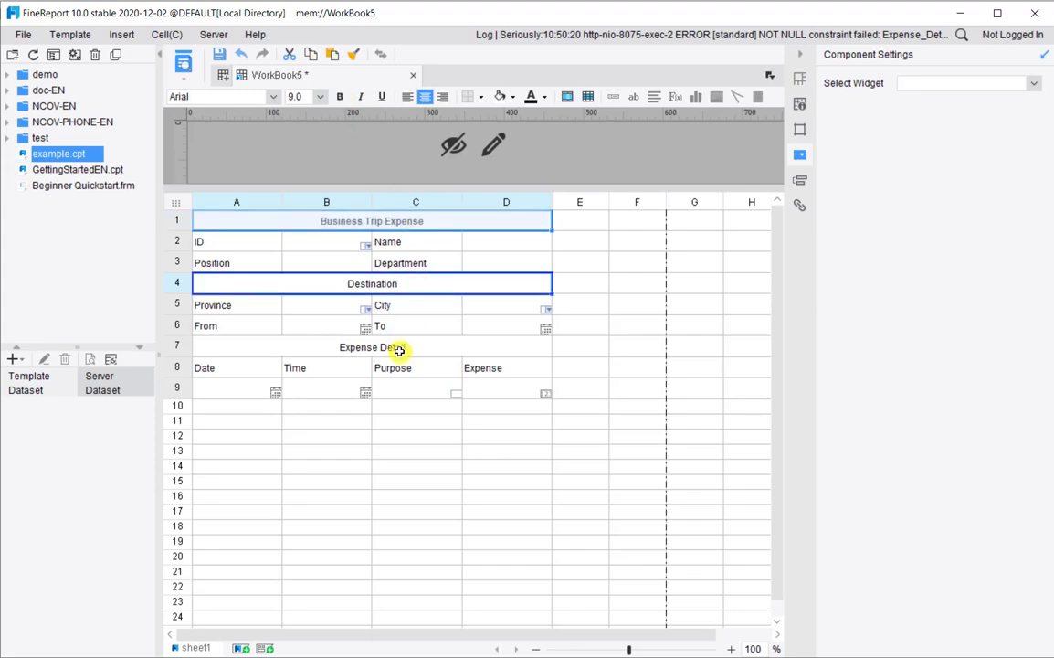
pyautogui.keyDown('ctrl'); pyautogui.click(400, 347); pyautogui.keyUp('ctrl')
pyautogui.click(340, 96)
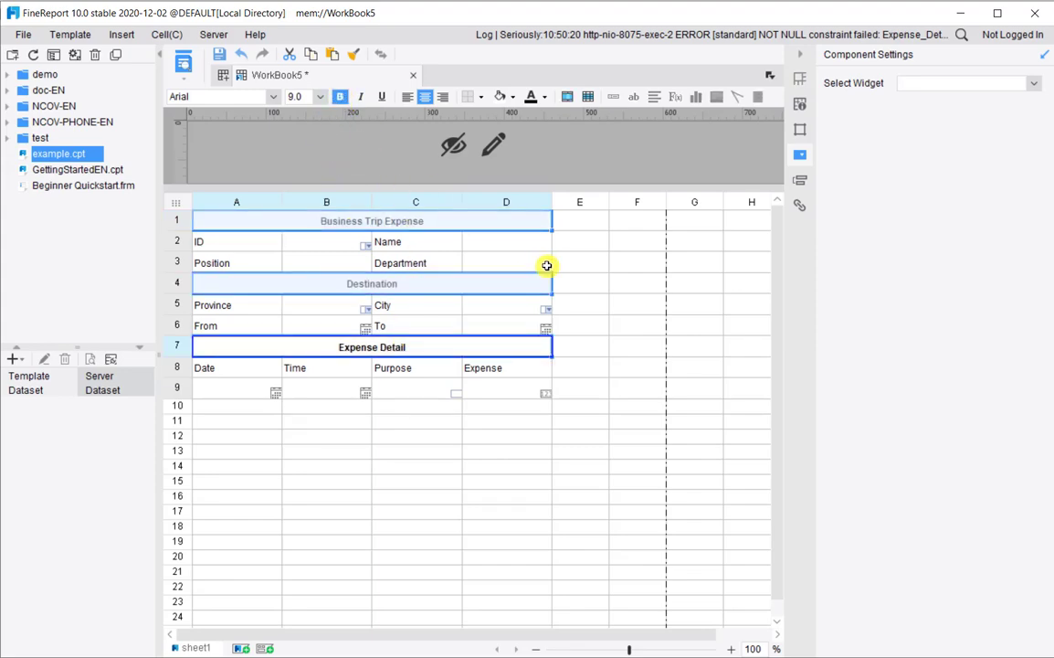
# Fill the three selected heading rows with a light blue background
pyautogui.click(514, 97)
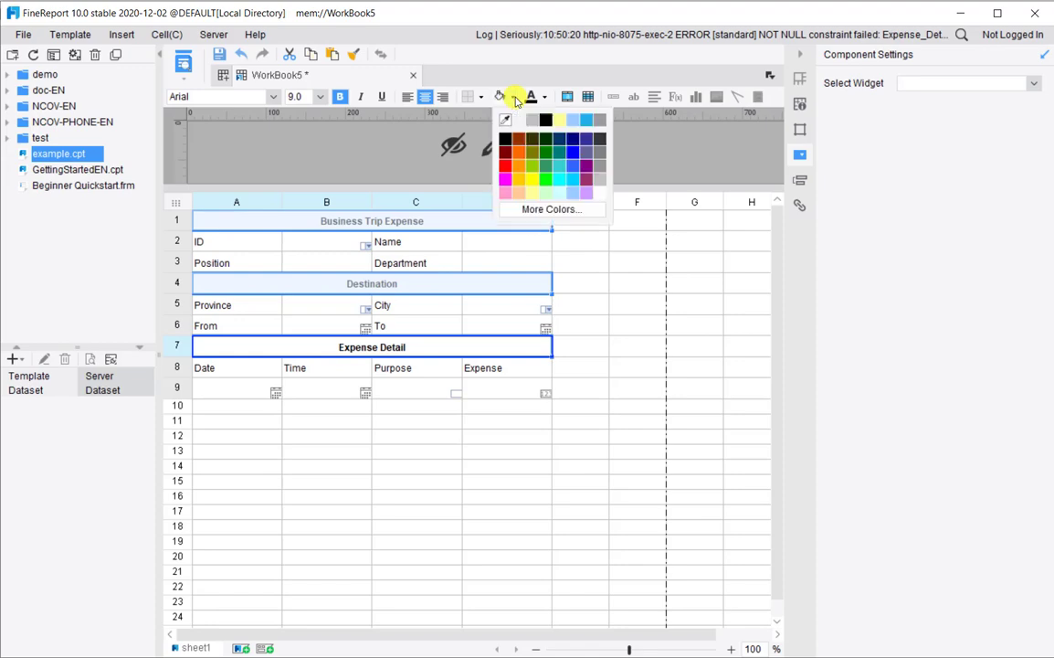
pyautogui.click(572, 192)
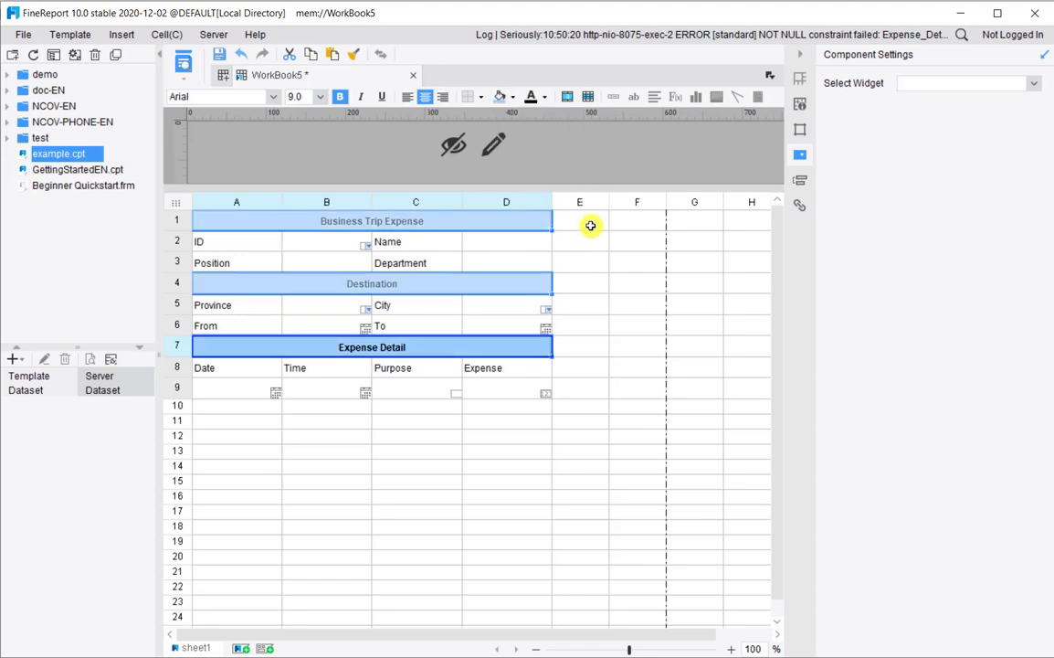
pyautogui.click(593, 229)
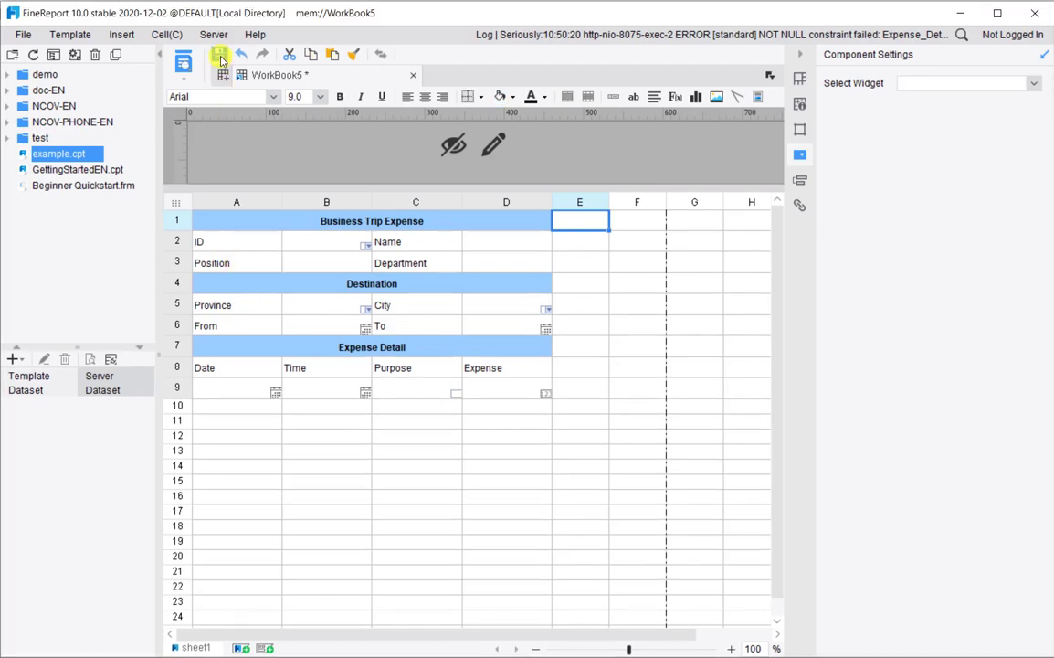
# Save the template as Business Expense.cpt in the report working directory
pyautogui.click(219, 56)
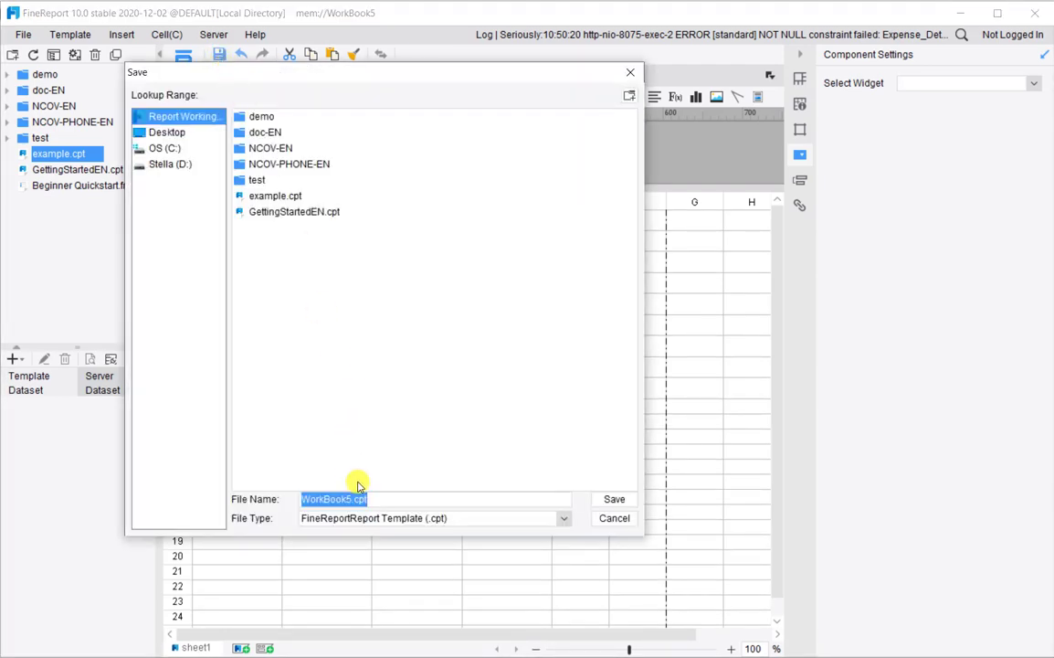
pyautogui.click(354, 499)
pyautogui.doubleClick(338, 499)
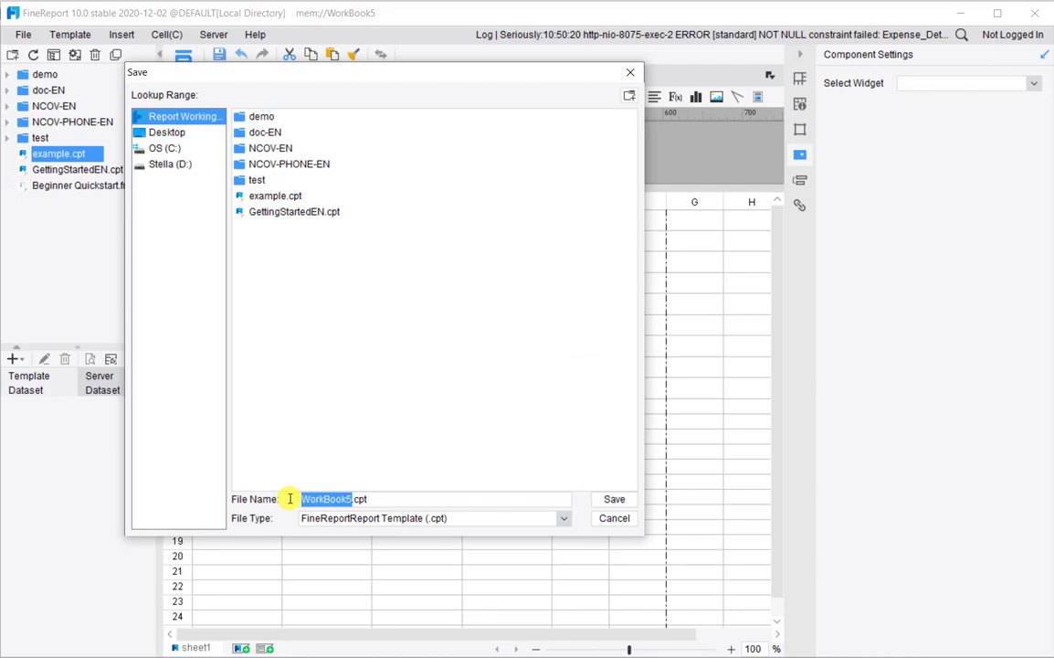
pyautogui.write('B')
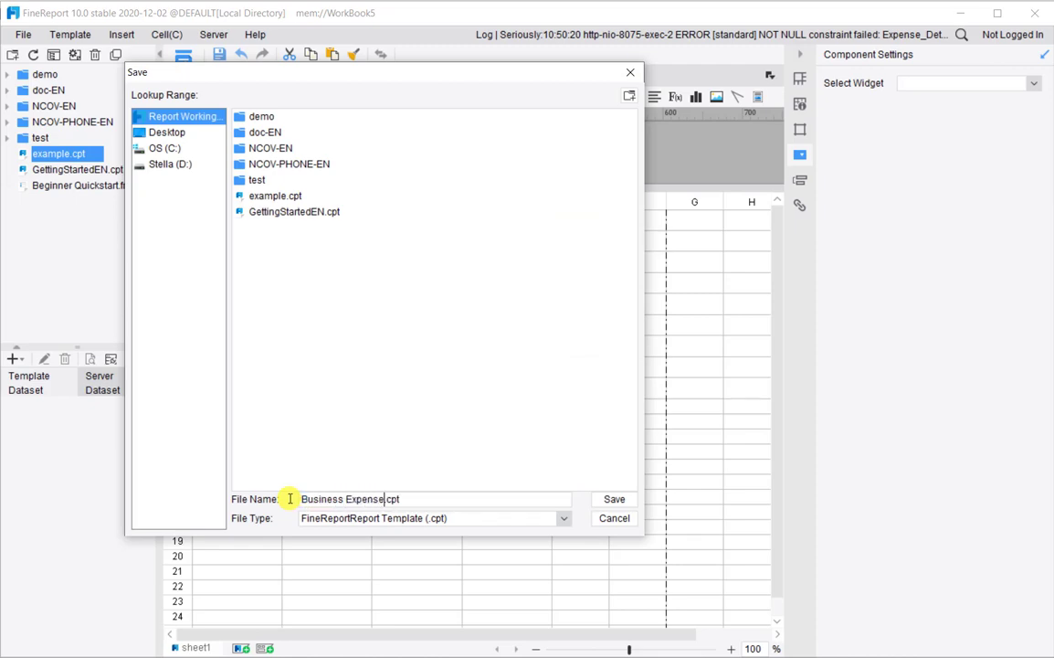
pyautogui.write('usiness Expense')
pyautogui.click(605, 499)
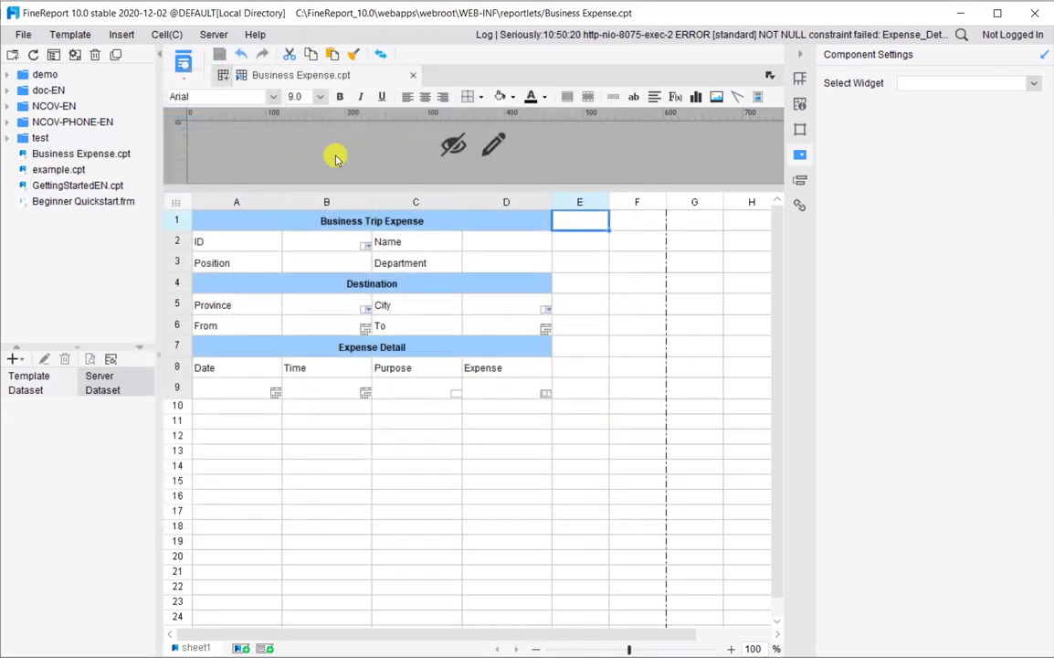
# Open the form in Data Entry Preview and check the Province, To, Expense, Time and Date input widgets
pyautogui.click(183, 73)
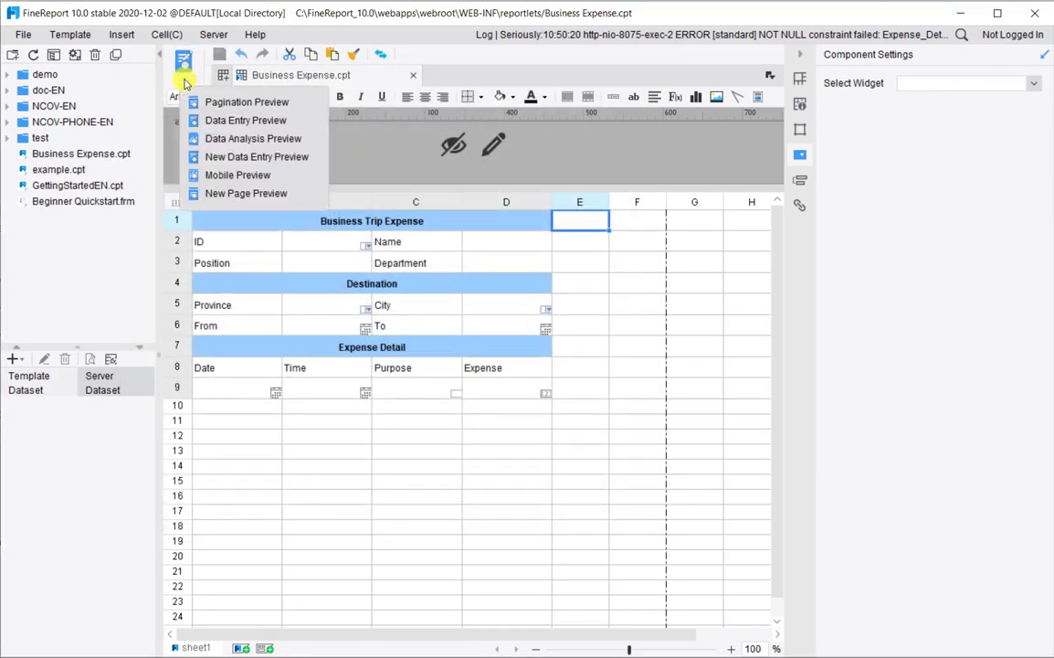
pyautogui.click(298, 125)
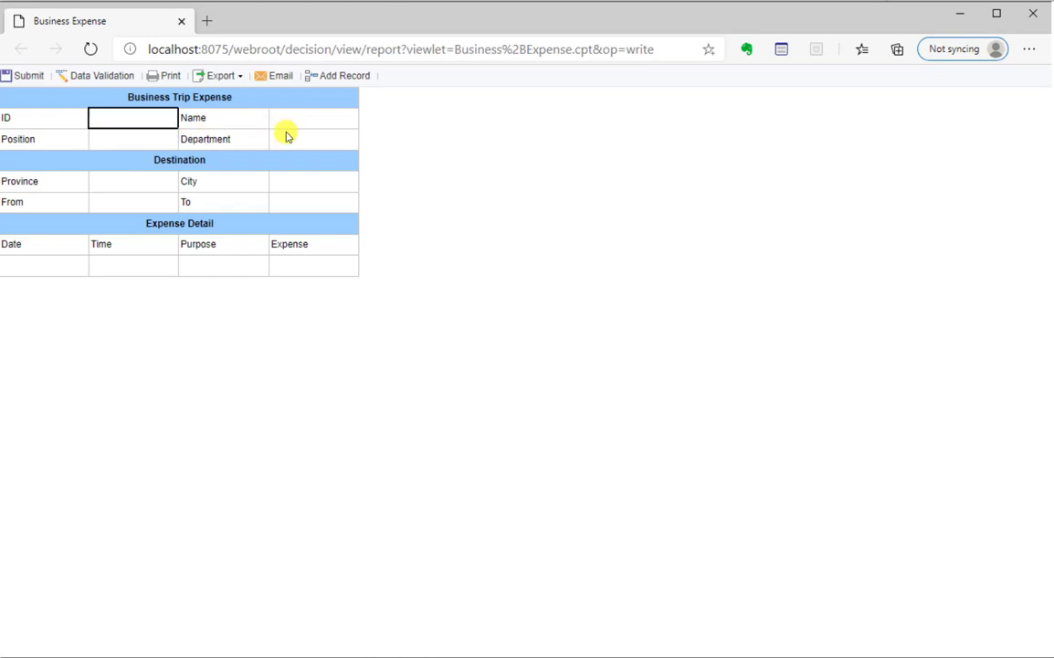
pyautogui.click(167, 181)
pyautogui.click(167, 181)
pyautogui.click(289, 202)
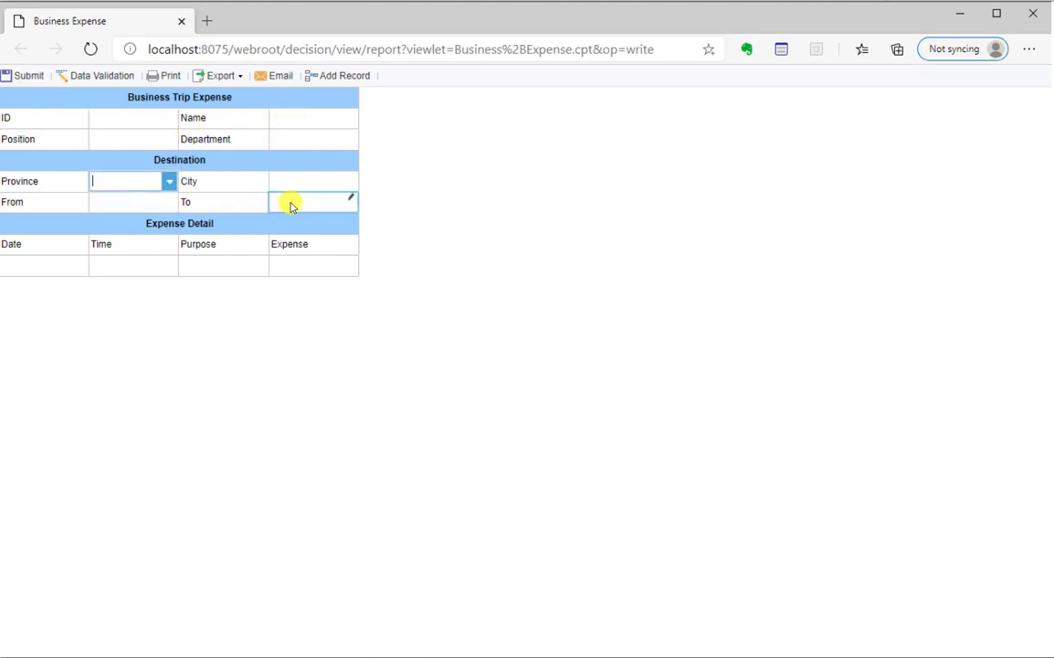
pyautogui.click(354, 204)
pyautogui.click(352, 260)
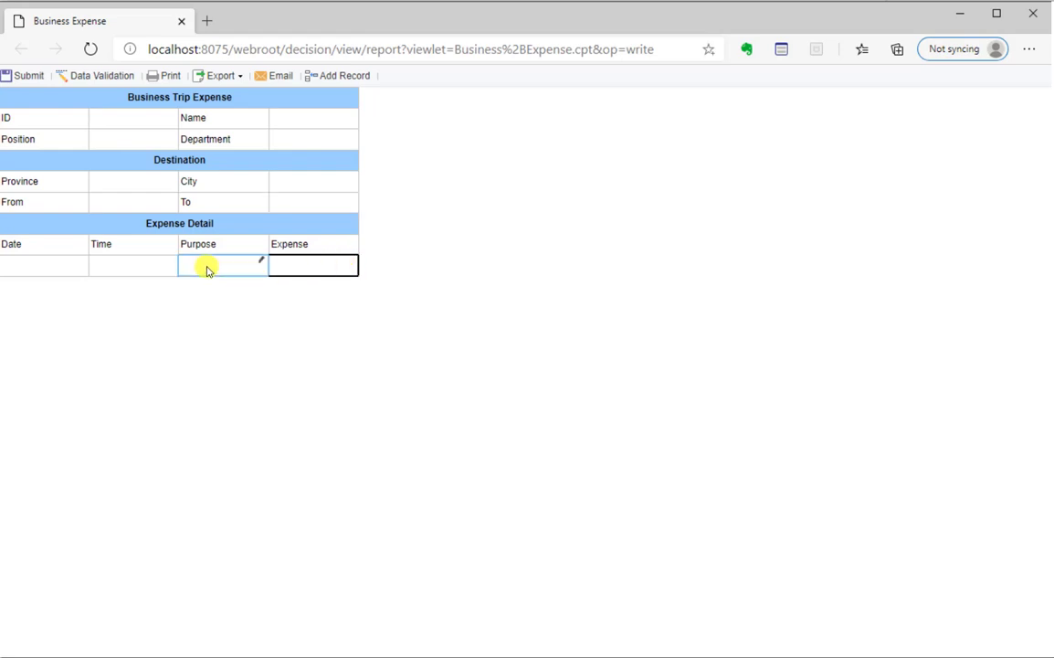
pyautogui.click(133, 270)
pyautogui.click(169, 264)
pyautogui.click(42, 267)
pyautogui.click(79, 265)
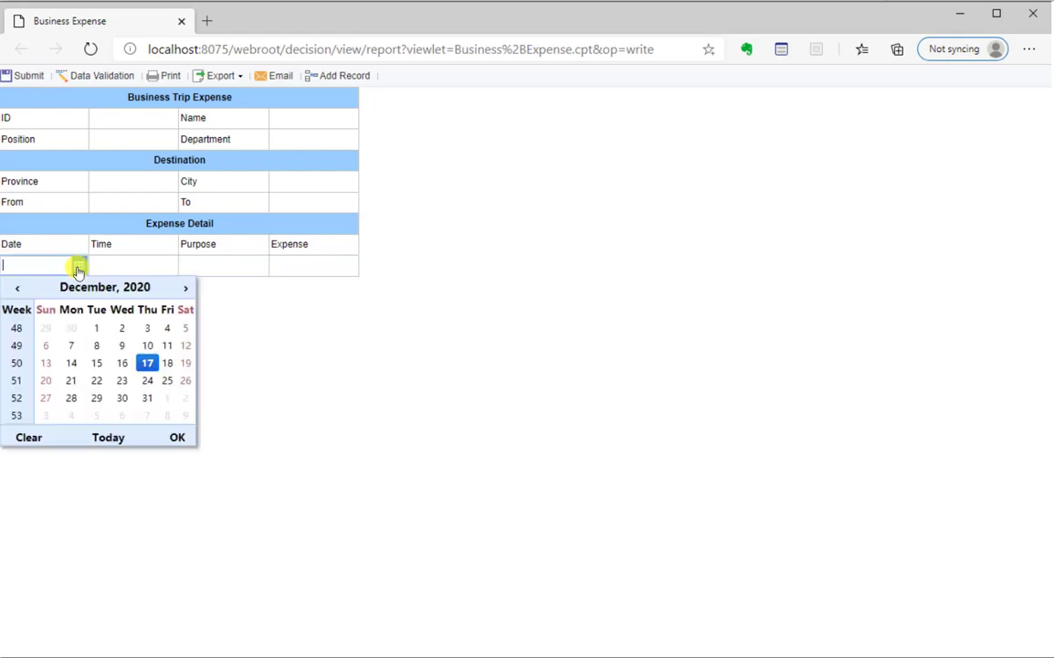
pyautogui.click(539, 260)
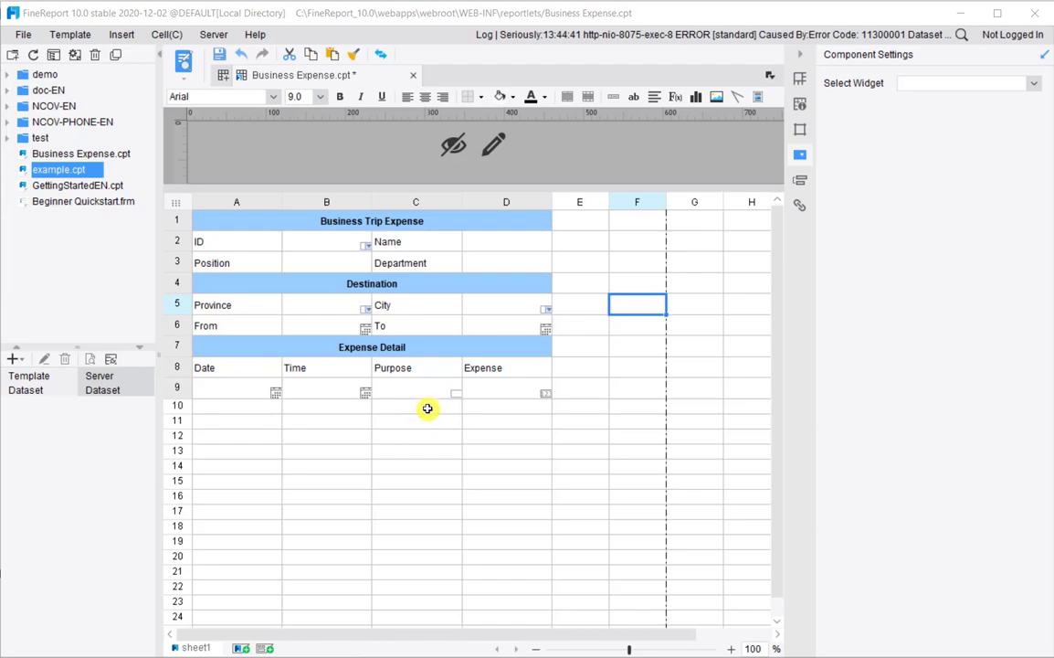
# Set the data dictionary of the ID drop-down box in B2 to FRDemo's EmployeeInformation table, with ID as actual and display value
pyautogui.click(344, 244)
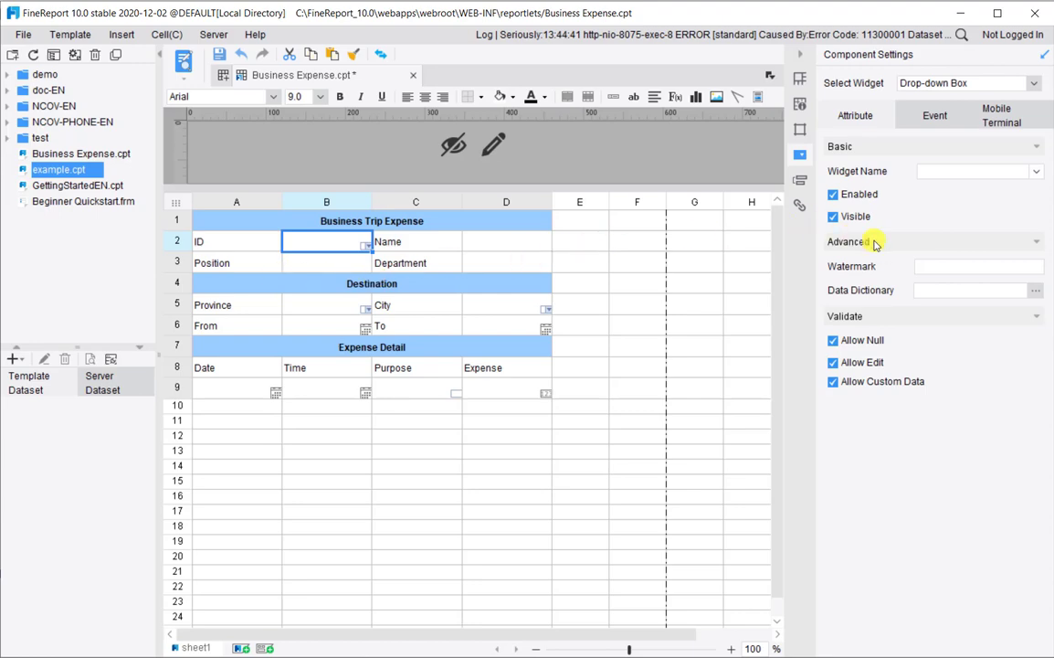
pyautogui.click(1035, 290)
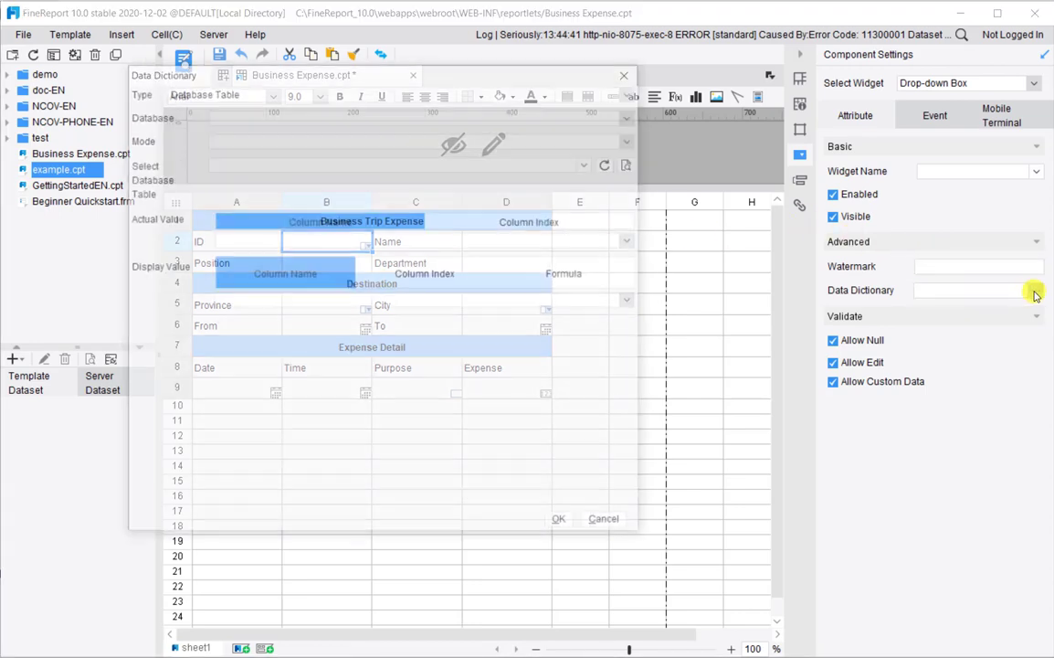
pyautogui.click(323, 117)
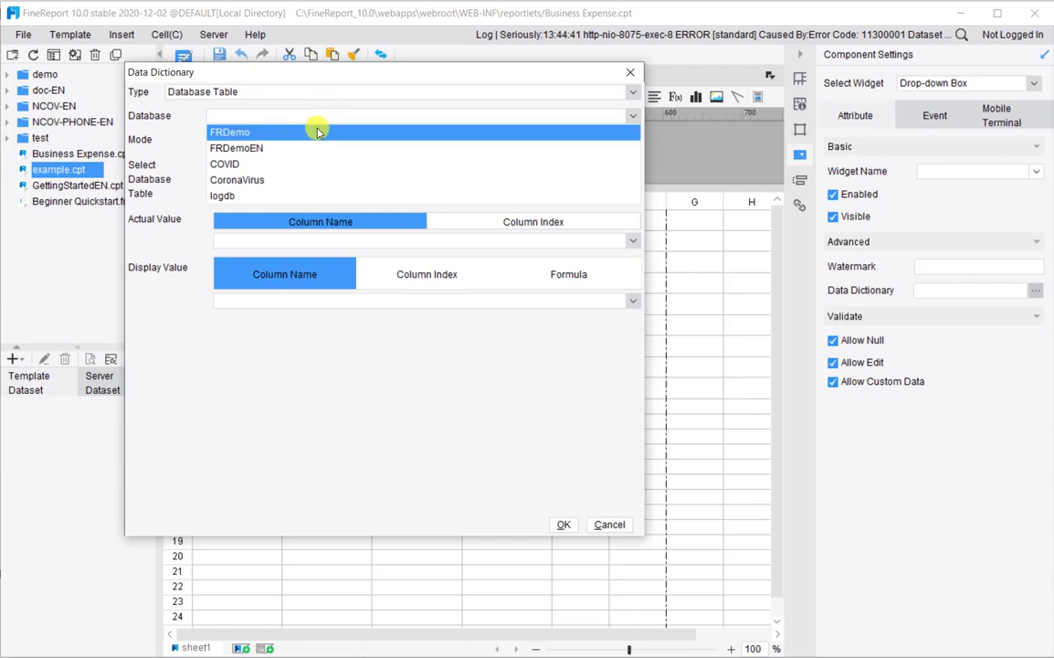
pyautogui.click(313, 132)
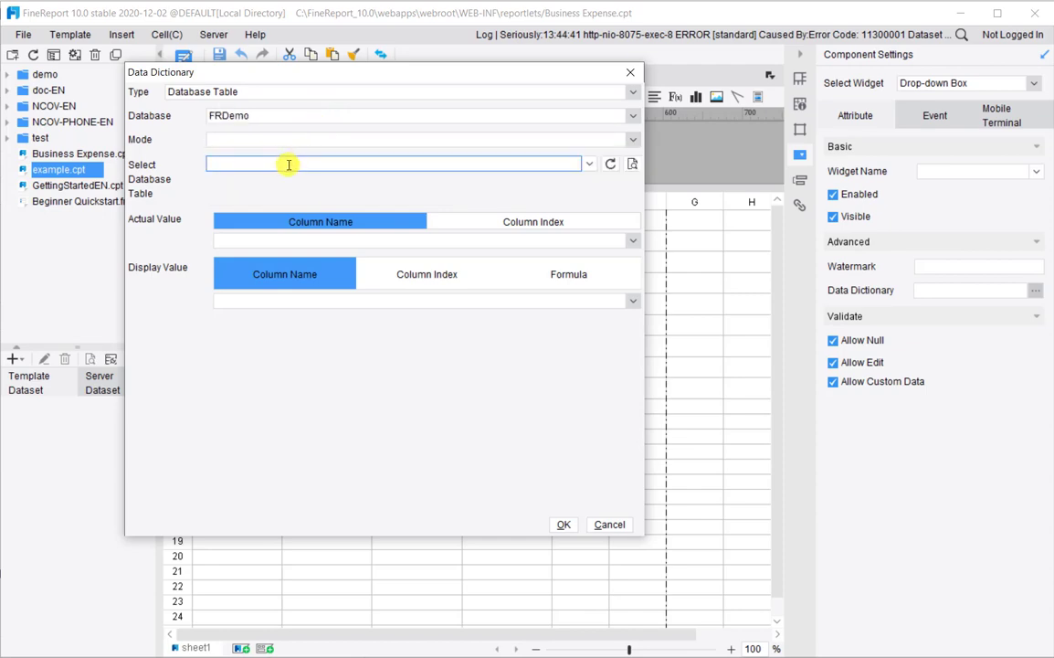
pyautogui.write('emp')
pyautogui.scroll(-1, 292, 196)
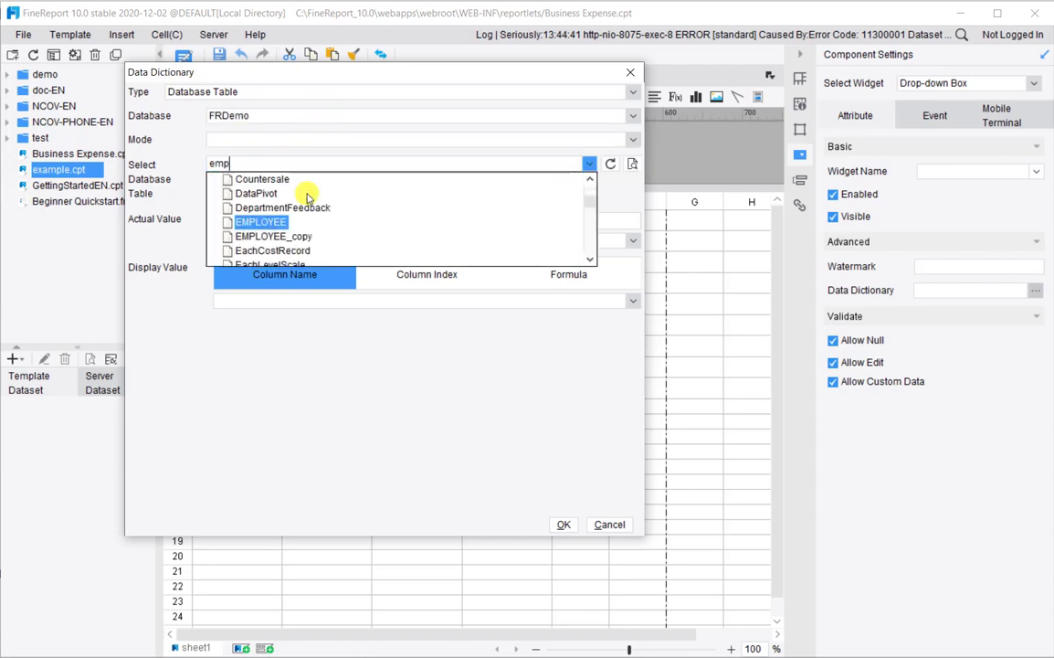
pyautogui.scroll(-2, 274, 223)
pyautogui.click(294, 180)
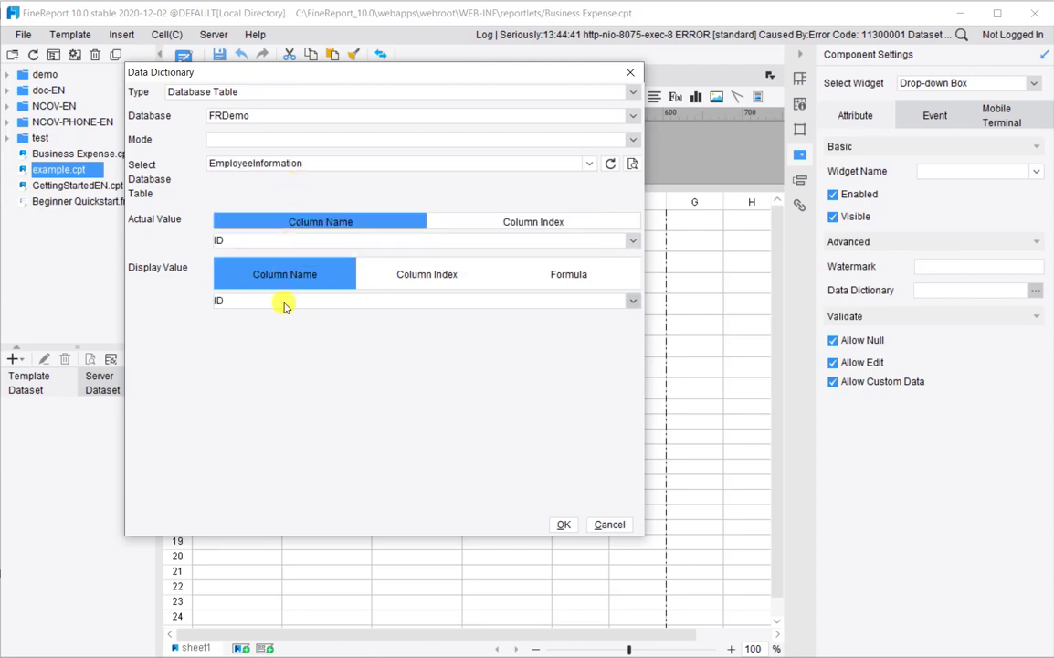
pyautogui.click(565, 524)
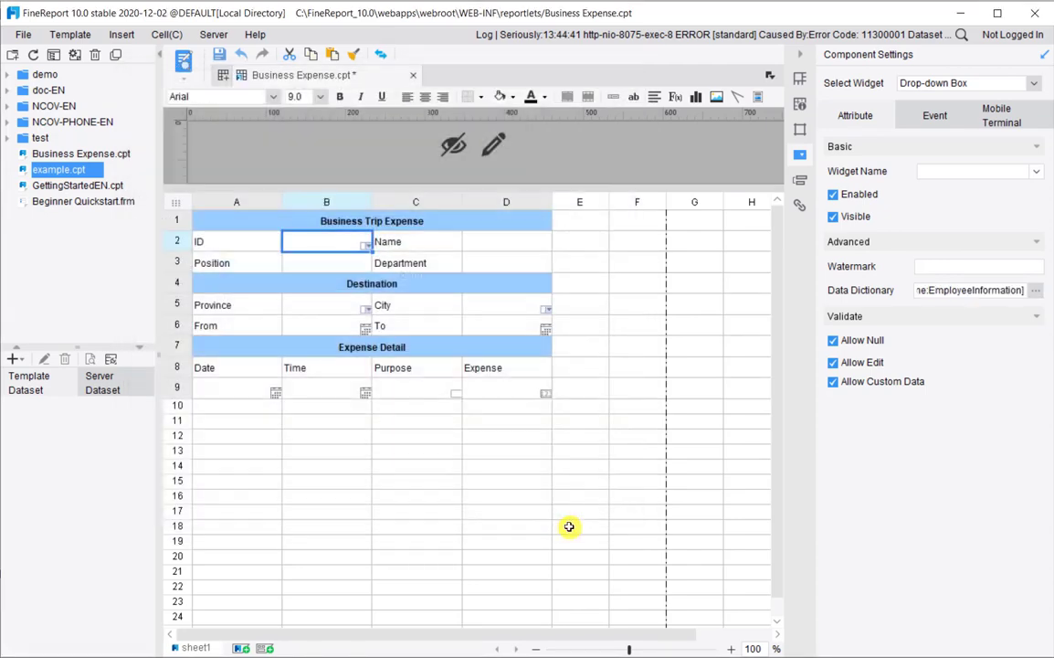
pyautogui.click(577, 241)
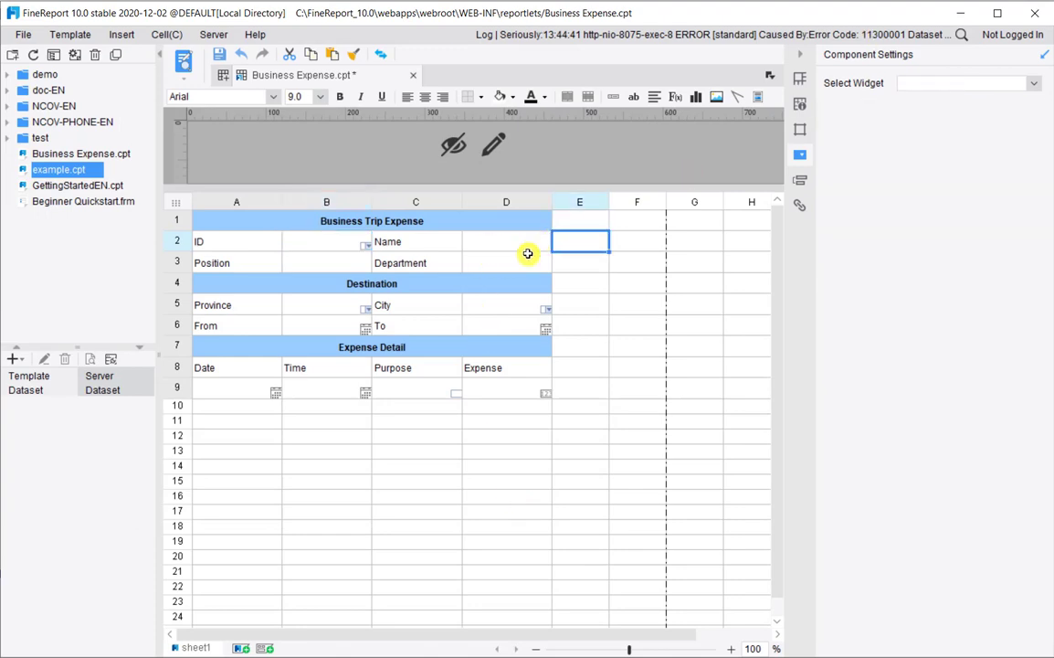
# Enter =SQL("FRDemo", "SELECT [Full name] FROM EmployeeInformation WHERE ID = '" + B2 + "'", 1, 1) in the Name cell D2
pyautogui.click(494, 244)
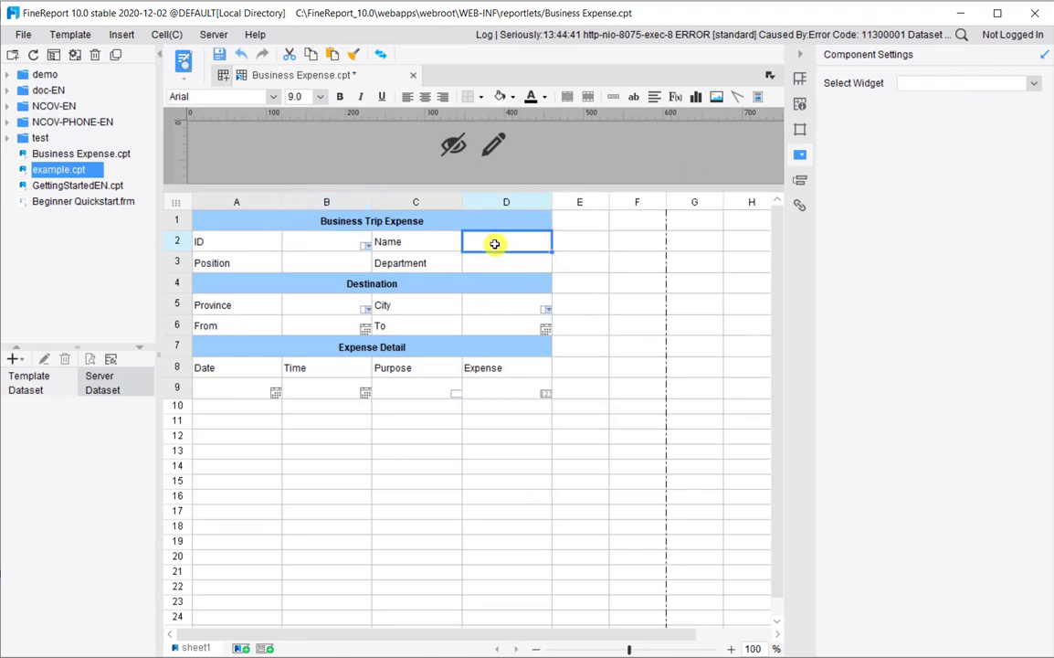
pyautogui.hotkey('ctrl', 'v')
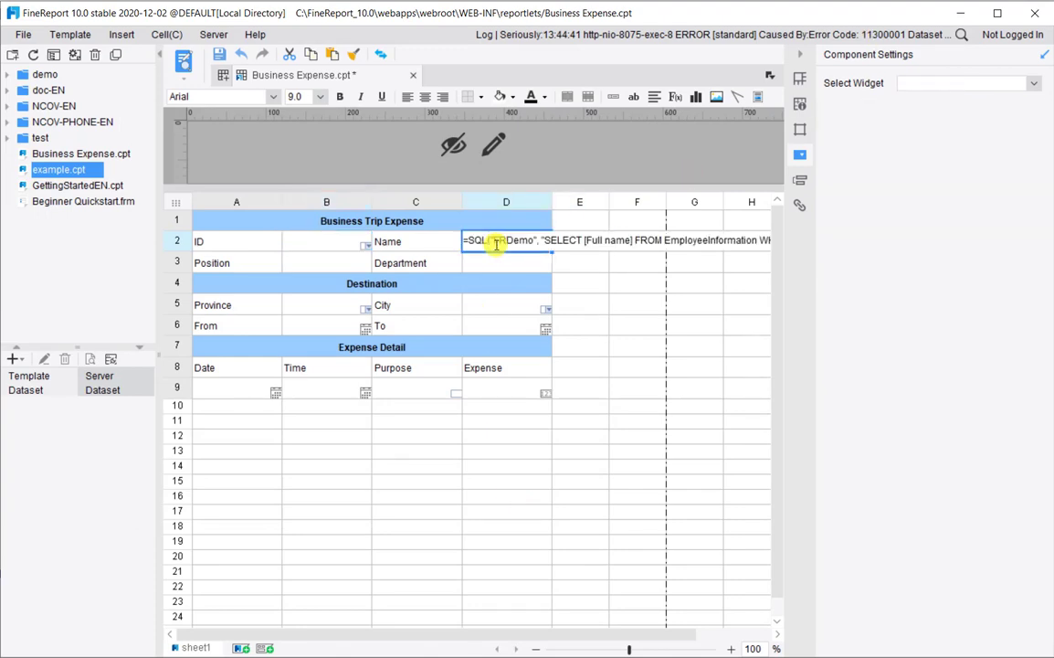
pyautogui.click(565, 256)
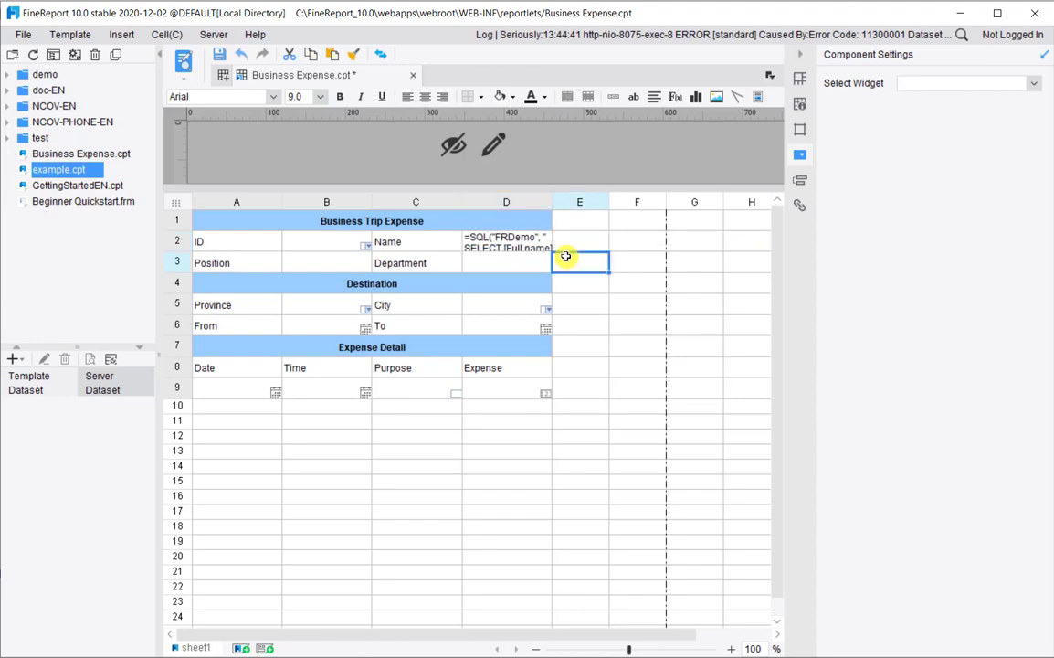
pyautogui.doubleClick(512, 239)
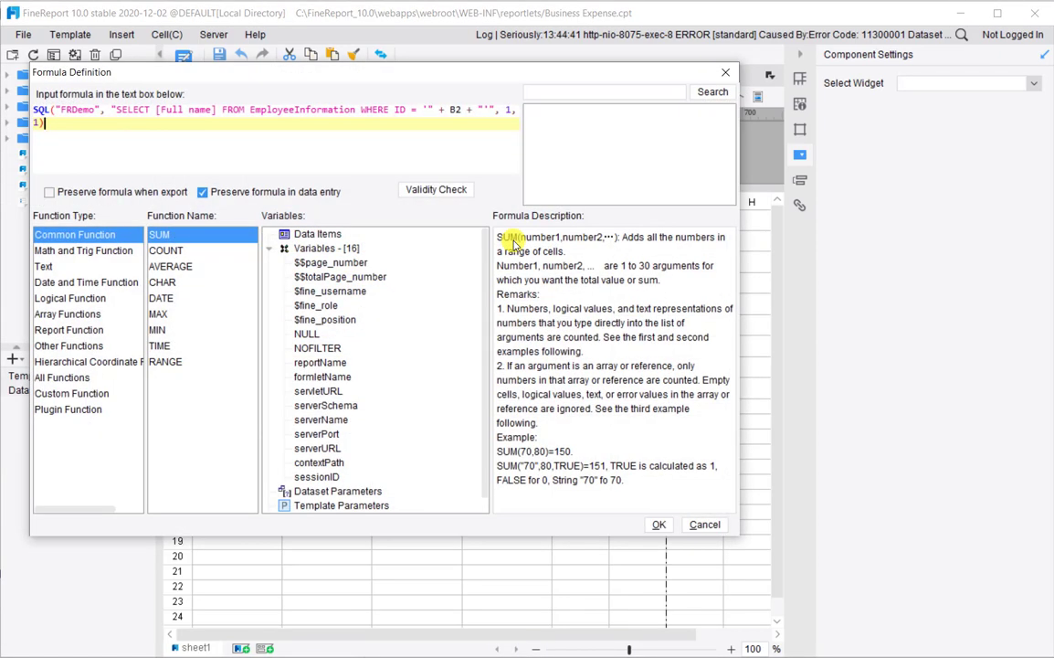
pyautogui.moveTo(252, 74); pyautogui.dragTo(386, 284)
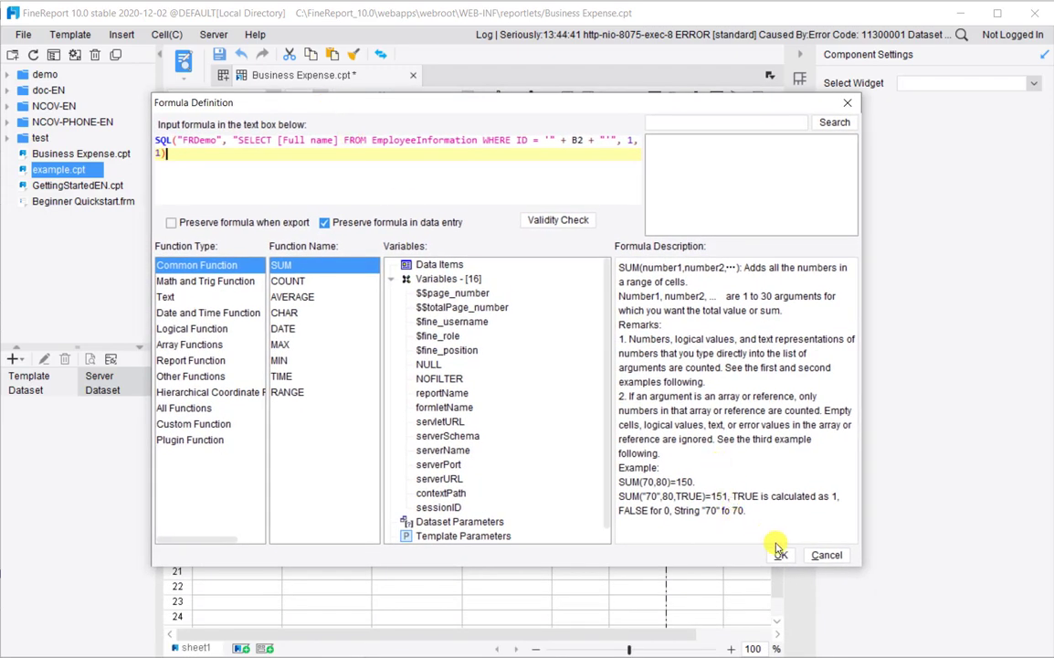
pyautogui.click(779, 552)
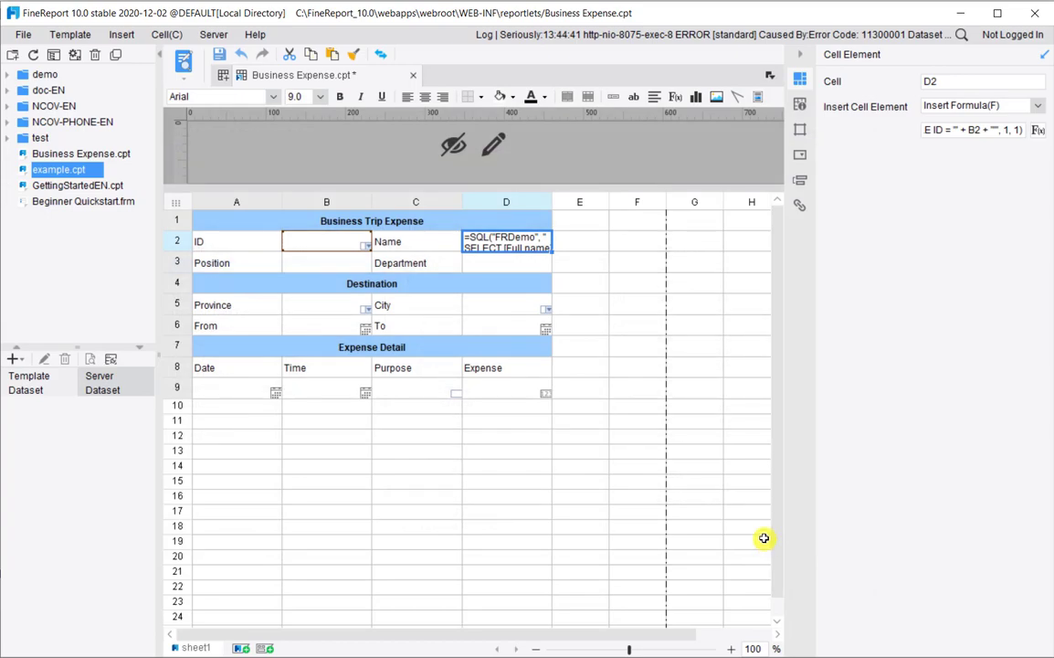
# Enter the same SQL formula in the Position cell B3, with Position instead of [Full name] as the selected column
pyautogui.doubleClick(314, 259)
pyautogui.write('=SQL("FRDemo", "SELECT [Full name] FROM EmployeeInformation WHERE ID = \'" + B2 + "\'", 1, 1)')
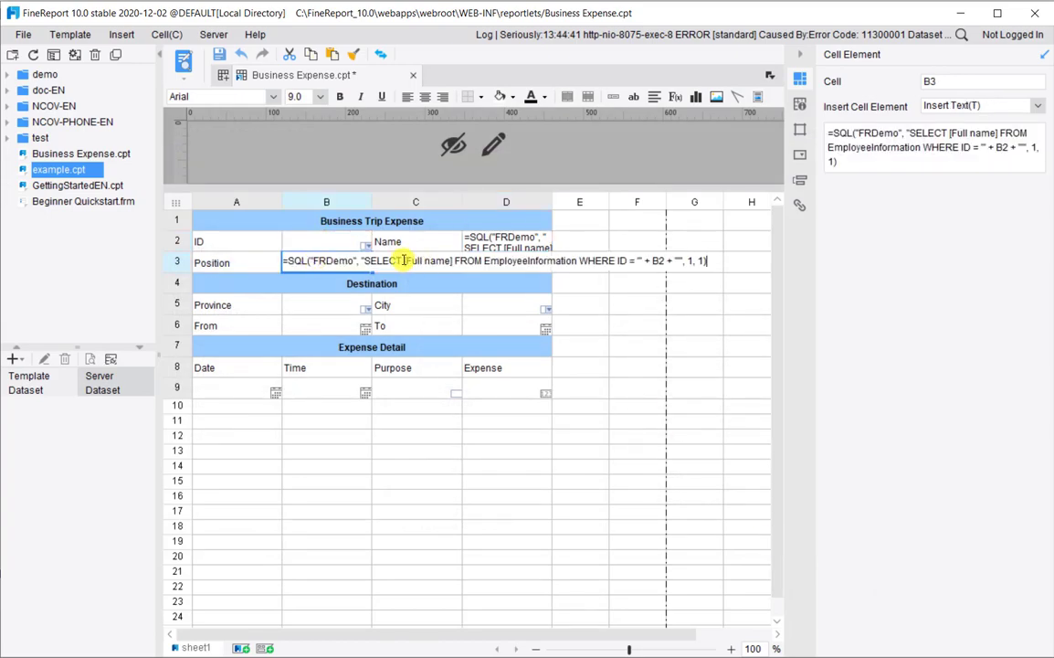
pyautogui.click(630, 304)
pyautogui.doubleClick(318, 263)
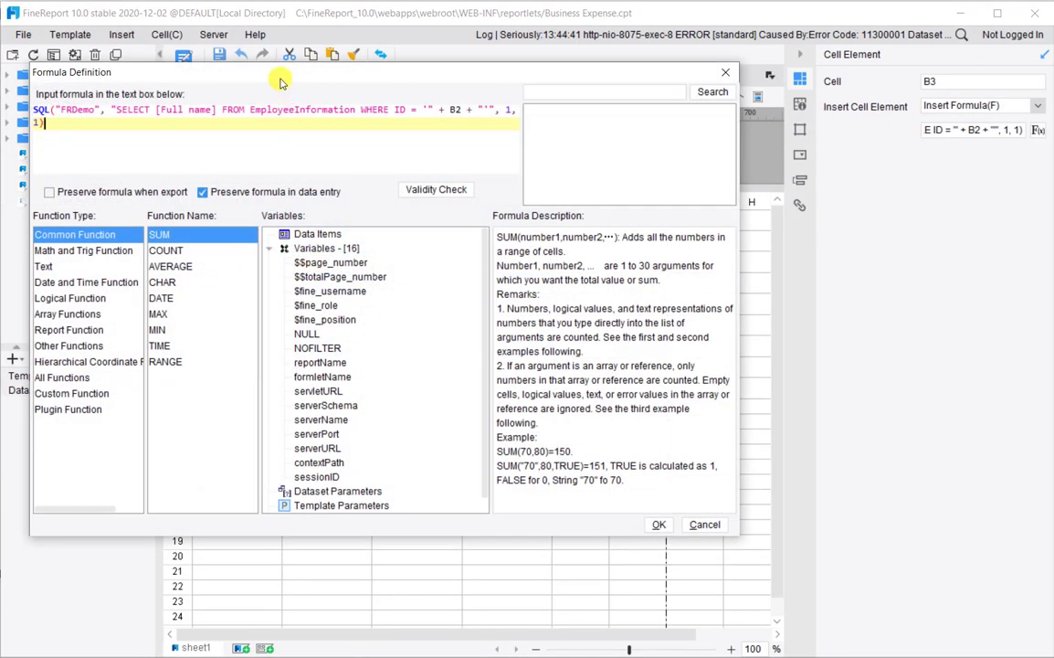
pyautogui.moveTo(216, 110); pyautogui.dragTo(158, 109)
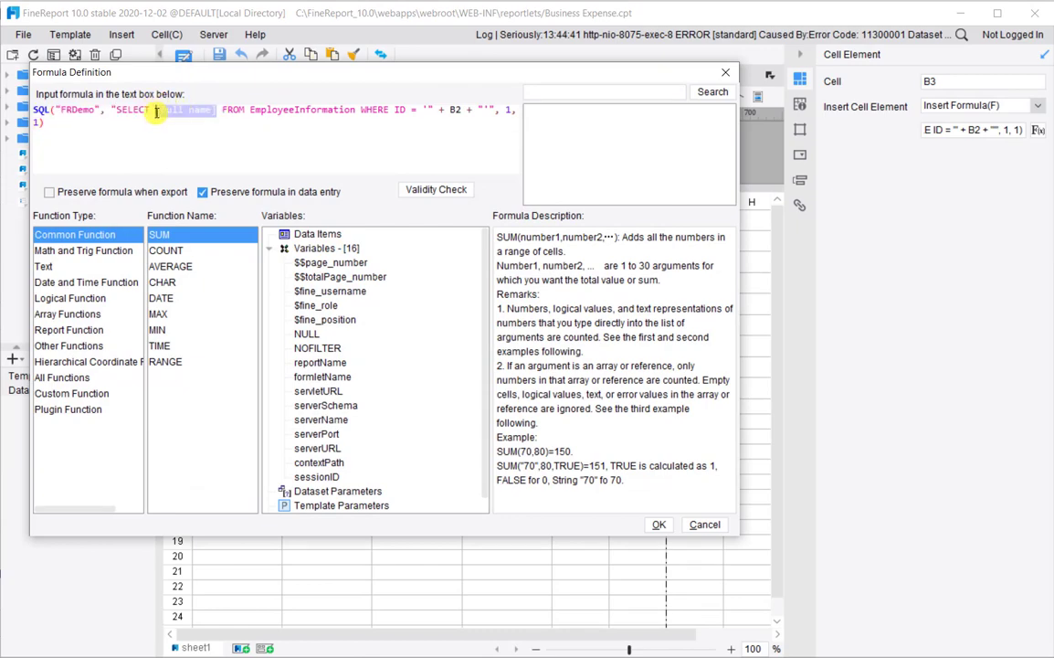
pyautogui.write('Position')
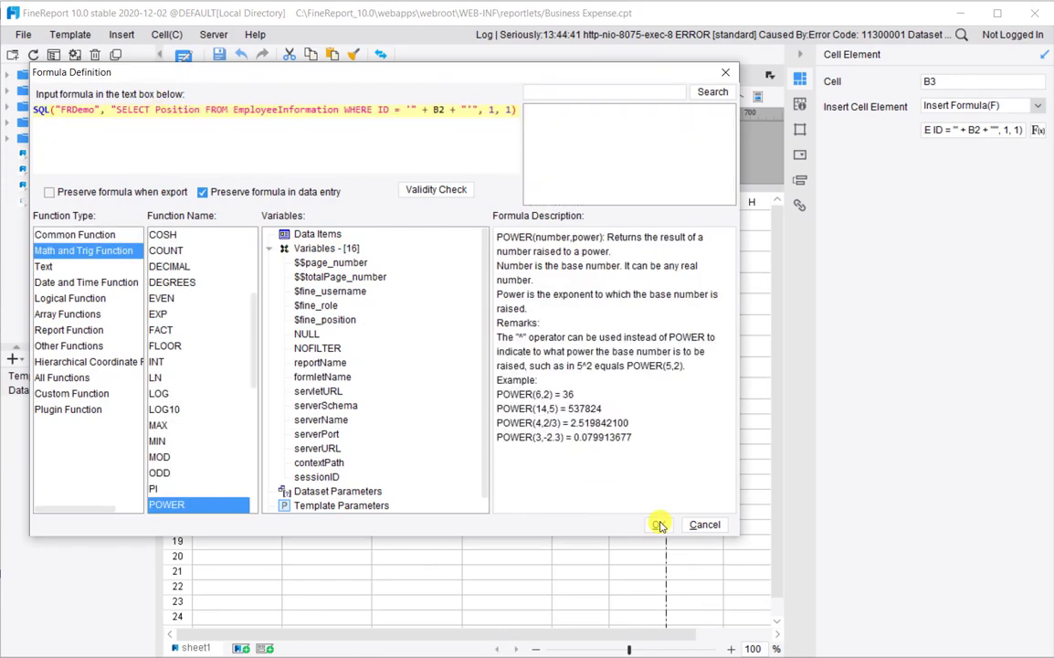
pyautogui.click(657, 528)
# Enter the SQL formula in the Department cell D3, replacing [Full name] with Department as the selected column
pyautogui.doubleClick(490, 266)
pyautogui.write('=SQL("FRDemo", "SELECT [Full name] FROM EmployeeInformation WHERE ID = \'" + B2 + "\'", 1, 1)')
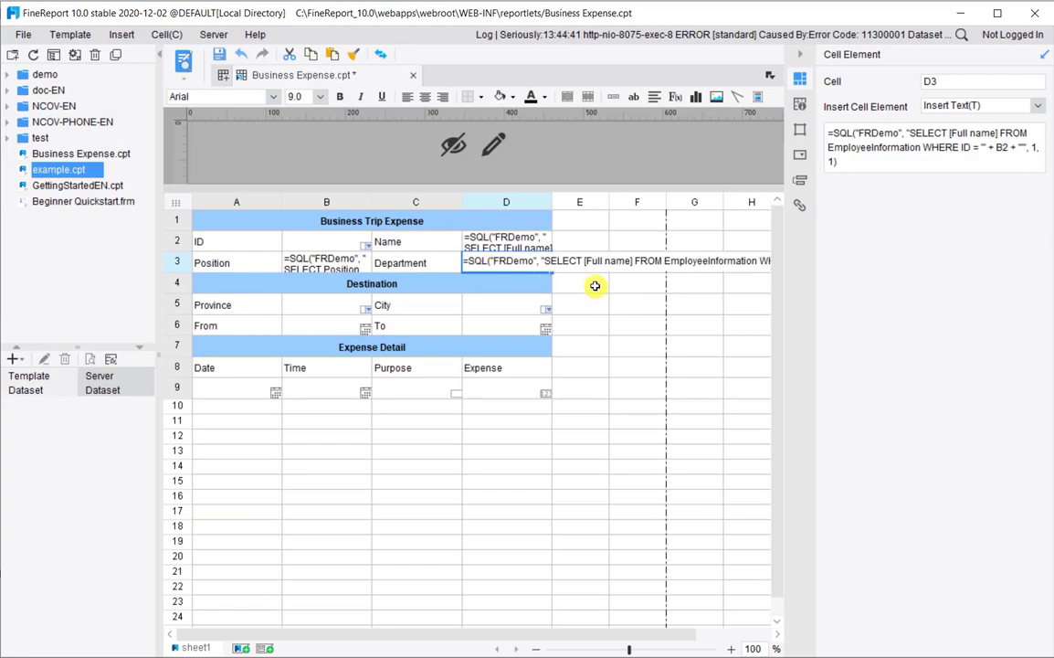
pyautogui.click(594, 287)
pyautogui.click(519, 265)
pyautogui.doubleClick(519, 265)
pyautogui.moveTo(217, 109); pyautogui.dragTo(153, 113)
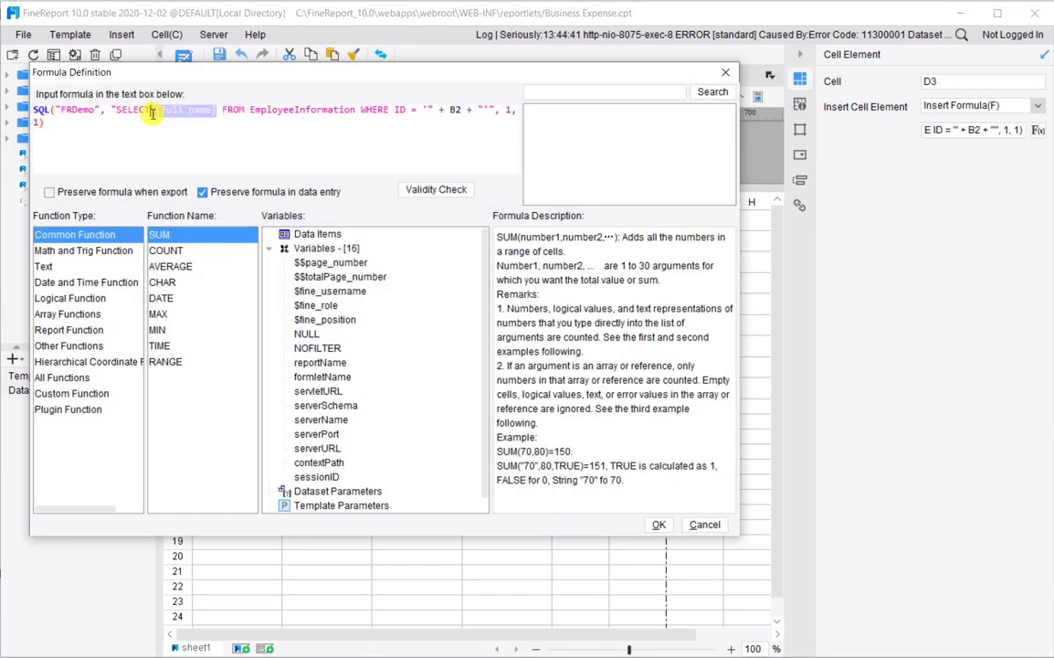
pyautogui.write('Department')
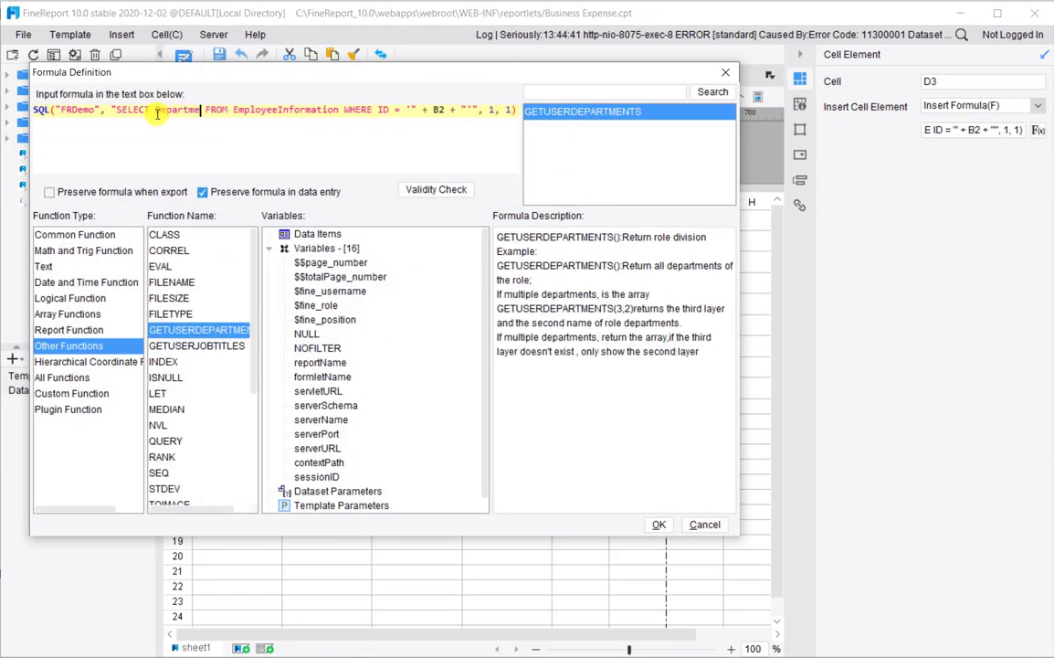
pyautogui.click(659, 524)
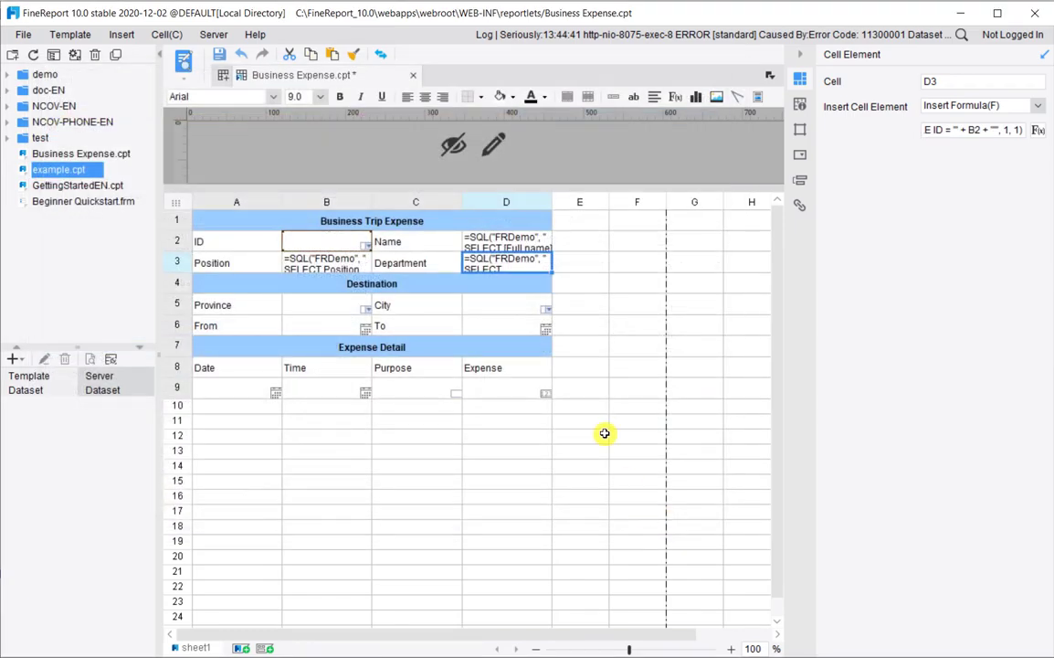
pyautogui.click(586, 255)
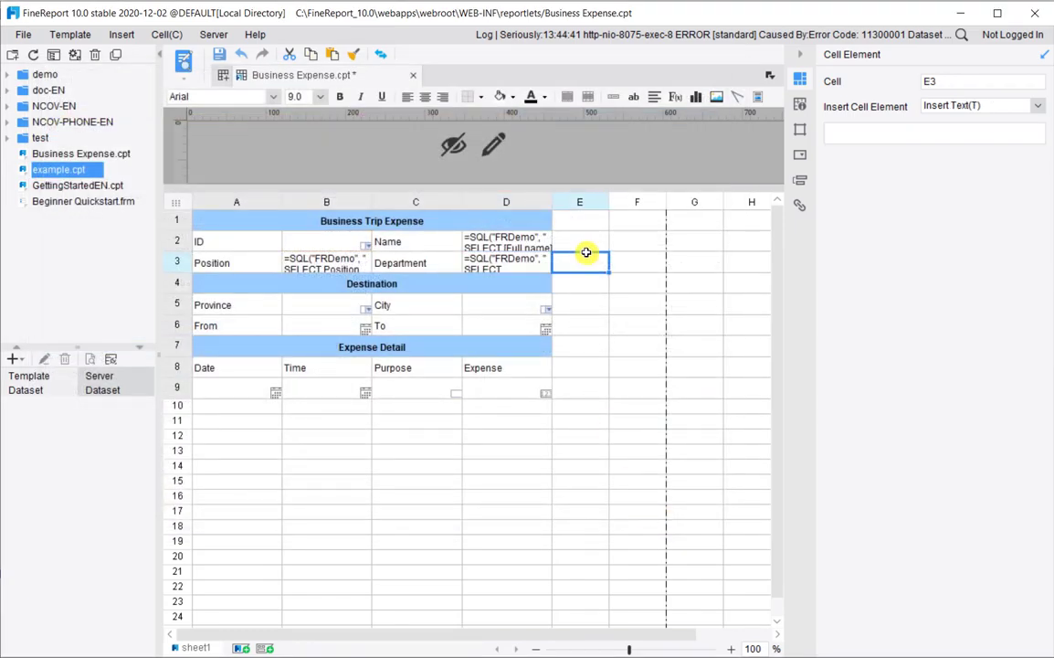
# Save the template and test the ID drop-down in Data Entry Preview by choosing an employee ID
pyautogui.click(219, 58)
pyautogui.click(186, 60)
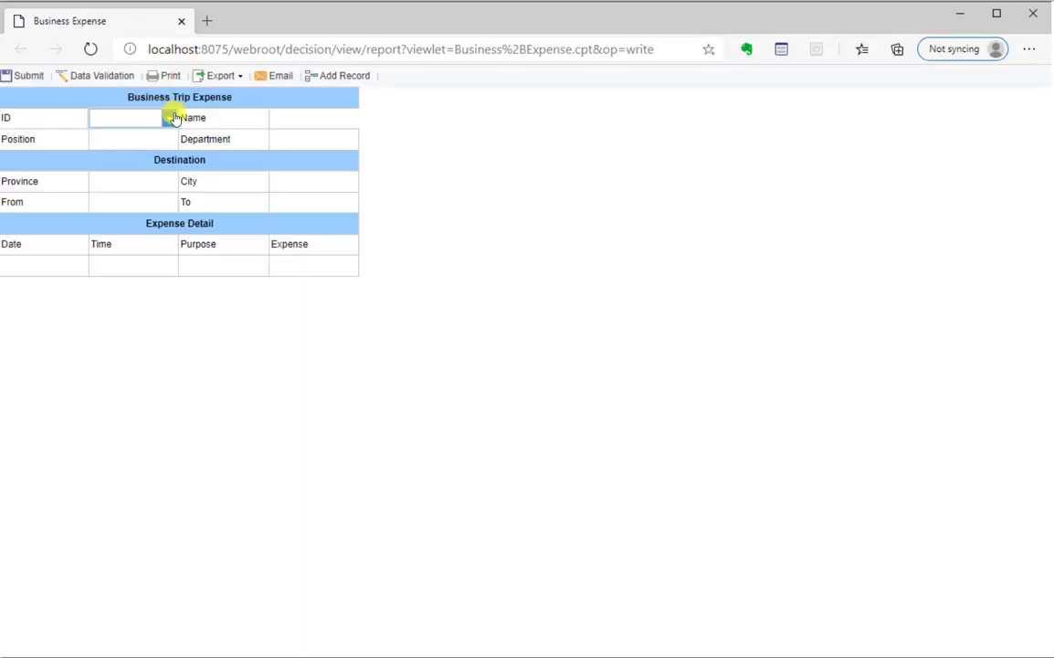
pyautogui.click(168, 115)
pyautogui.click(162, 167)
pyautogui.click(348, 179)
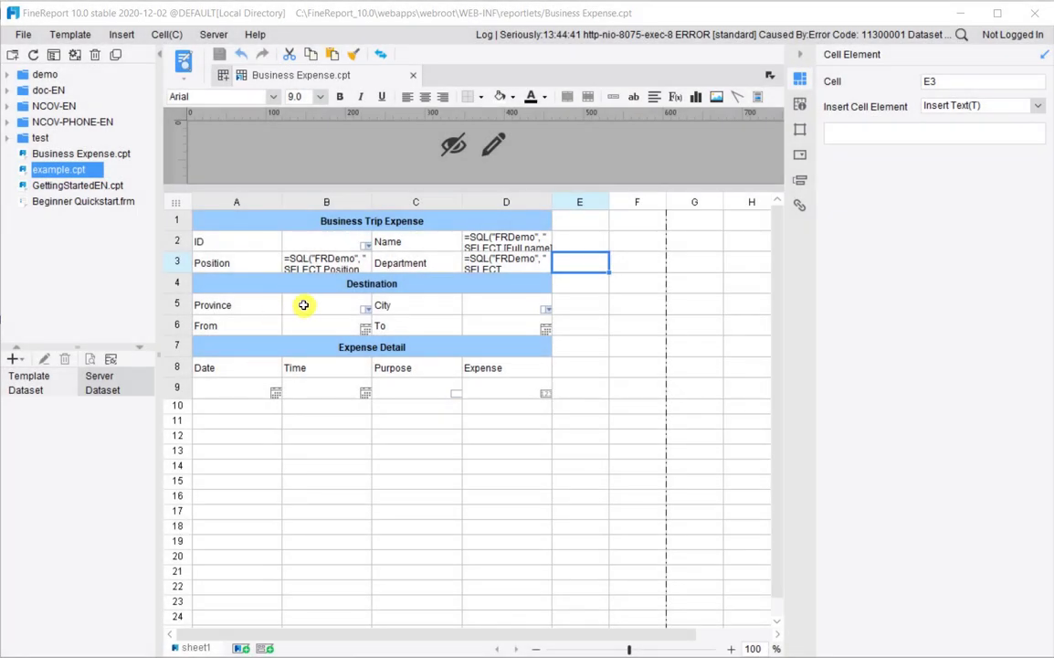
# Add an FRDemo database query dataset: SELECT DISTINCT CASE pid WHEN "" THEN "Other" ELSE pid END AS Province, Provinces AS City FROM Map1
pyautogui.click(308, 307)
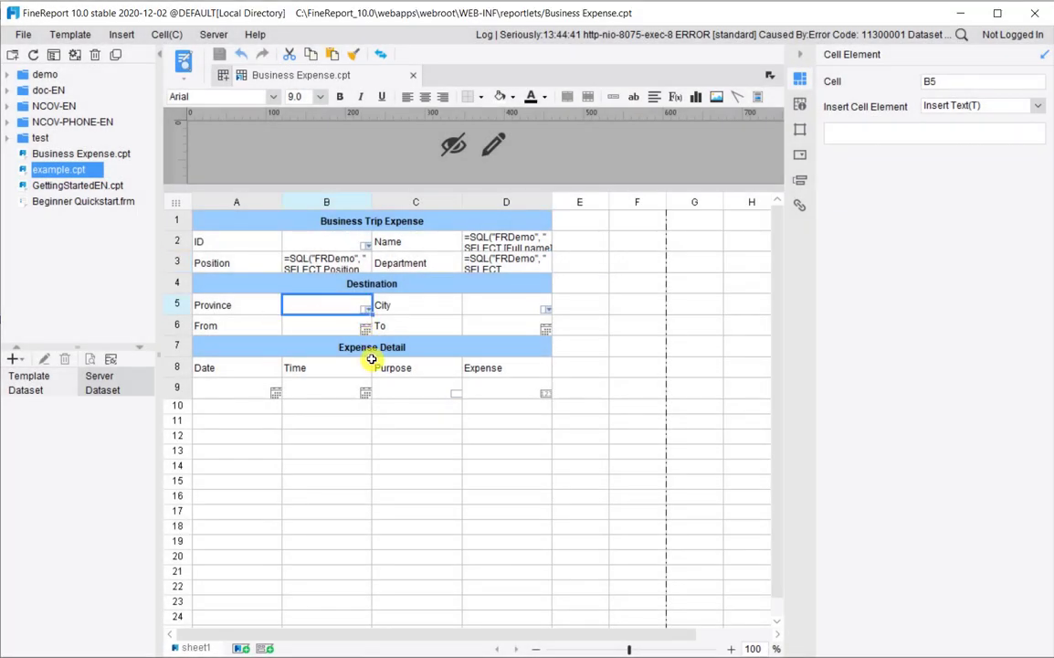
pyautogui.click(526, 304)
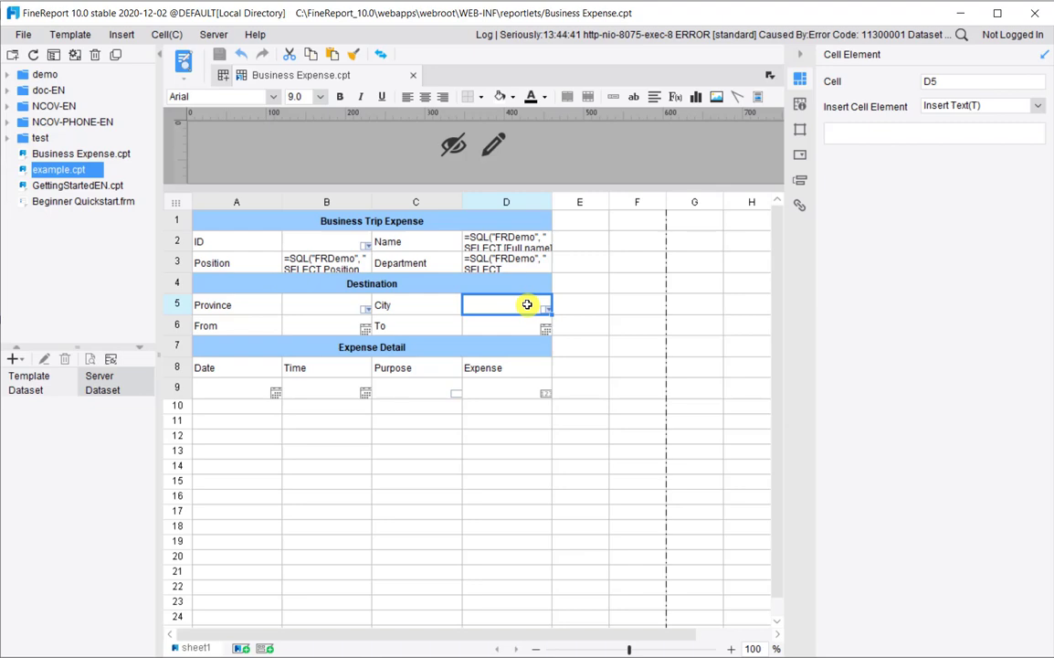
pyautogui.click(331, 303)
pyautogui.click(14, 361)
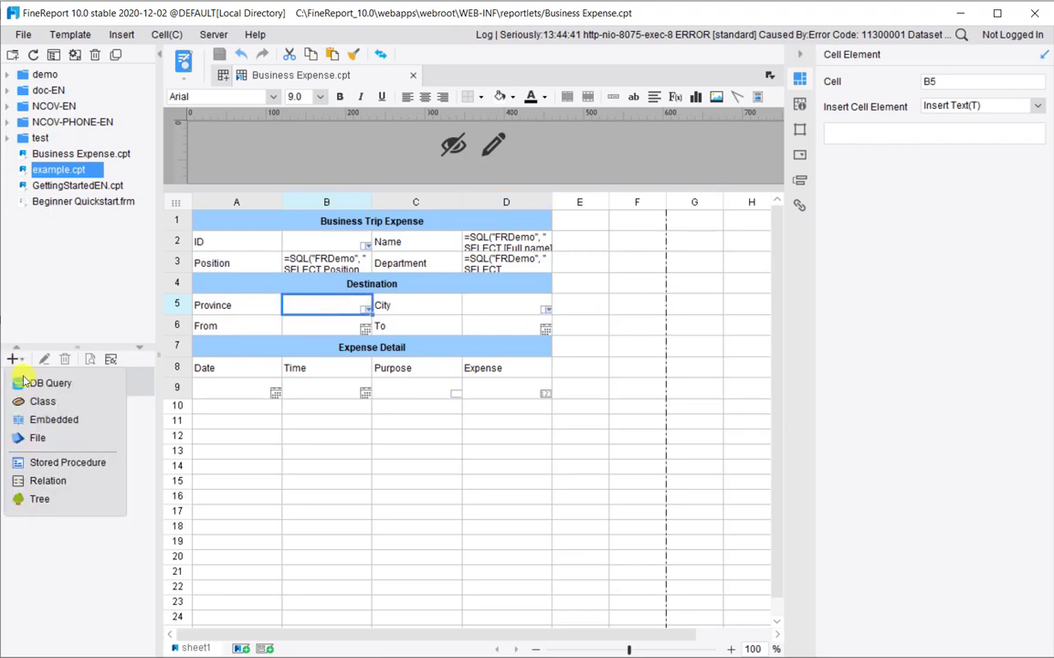
pyautogui.click(46, 381)
pyautogui.write('SELECT DISTINCT CASE pid WHEN "" THEN "Other"  ELSE pid  END AS Province,  Provinces AS City FROM Map1')
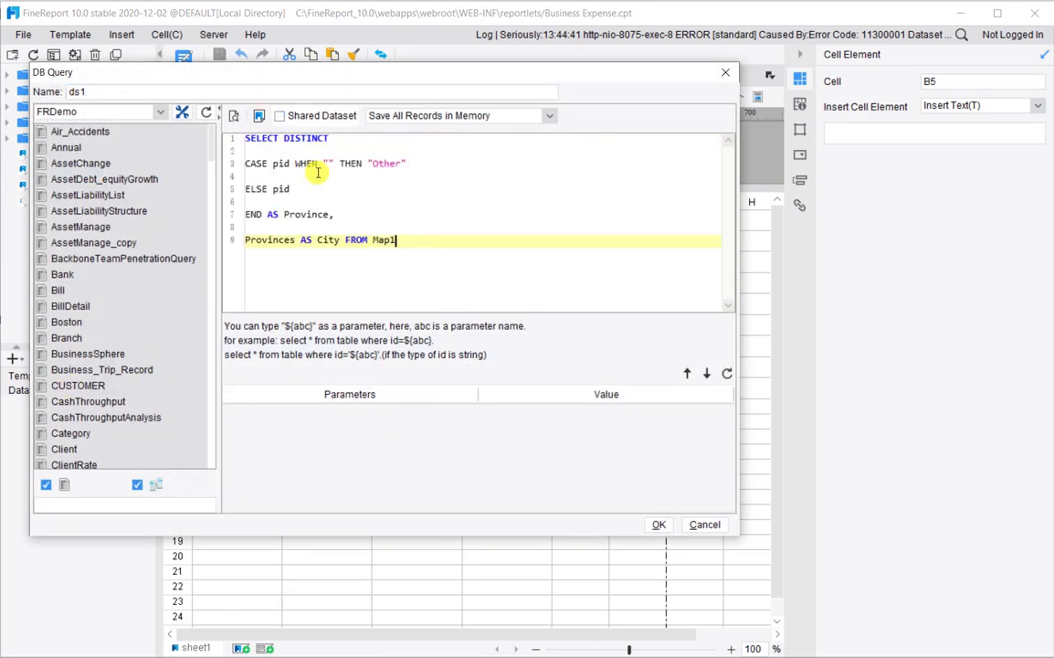
# Remove the blank lines between the statements of the SQL query
pyautogui.hotkey('ctrl', 'Home')
pyautogui.press('End')
pyautogui.click(275, 163)
pyautogui.press('BackSpace')
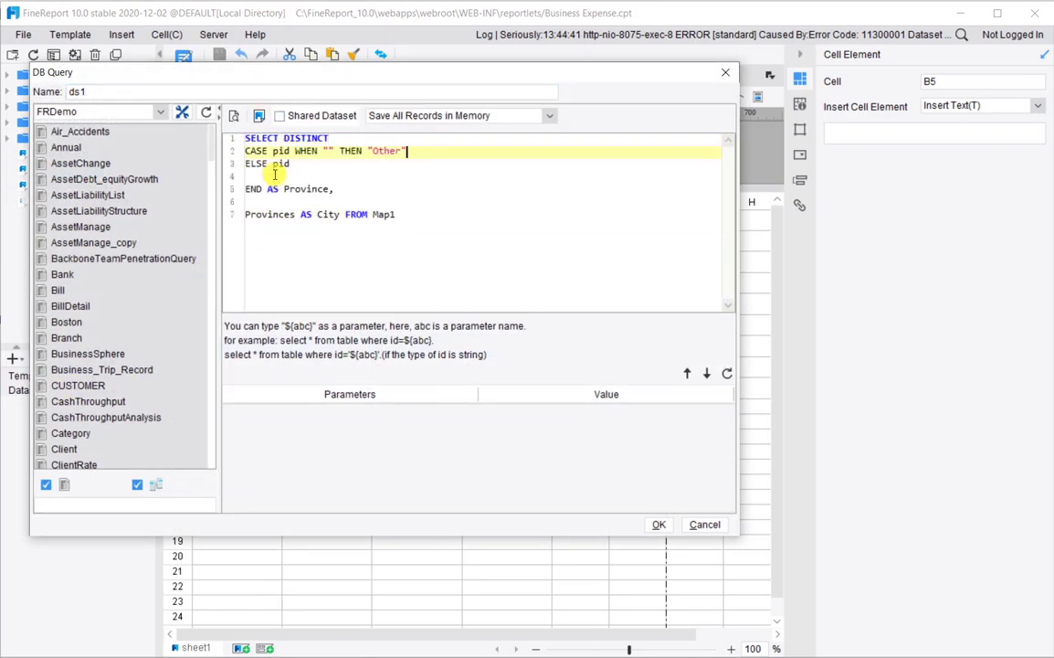
pyautogui.click(275, 176)
pyautogui.press('BackSpace')
pyautogui.click(275, 188)
pyautogui.press('BackSpace')
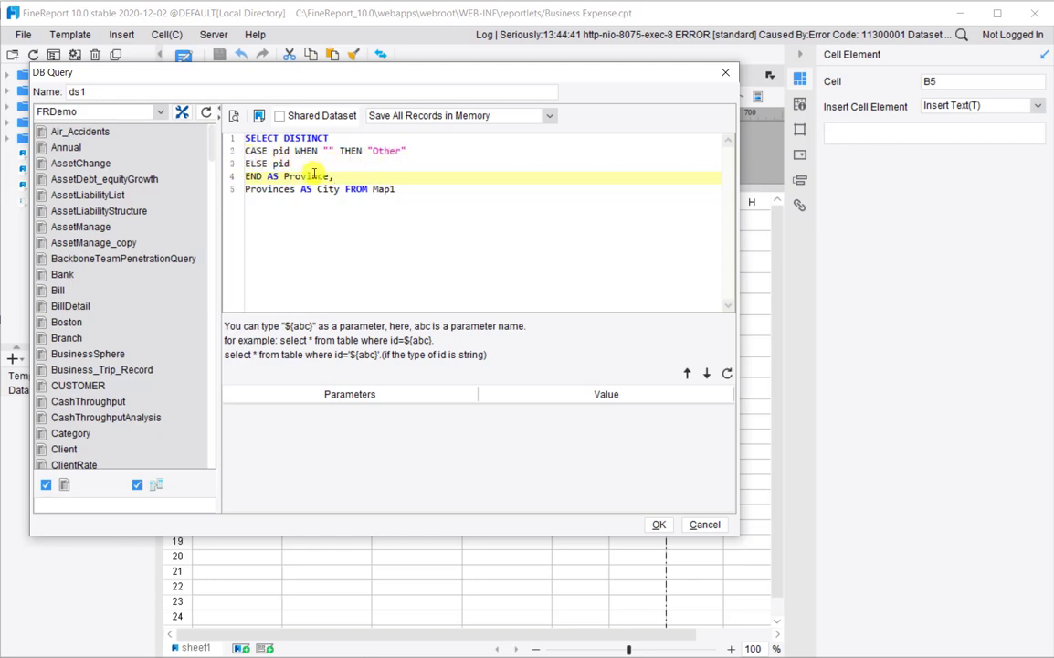
# Preview the query's Province and City records with wider columns, and confirm the new dataset
pyautogui.click(232, 118)
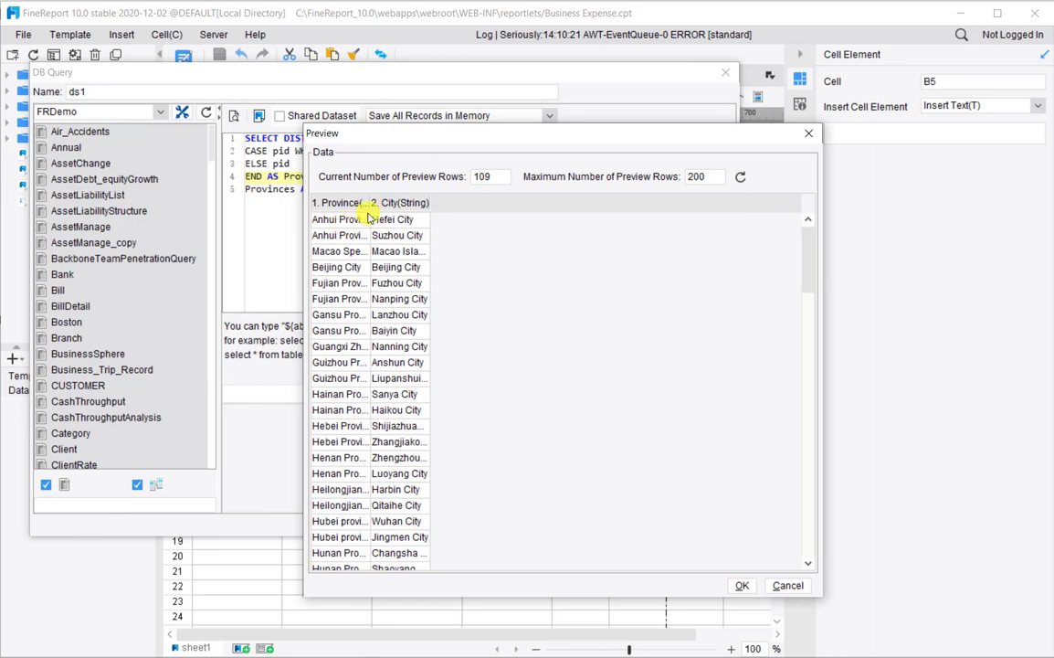
pyautogui.moveTo(368, 216); pyautogui.dragTo(490, 205)
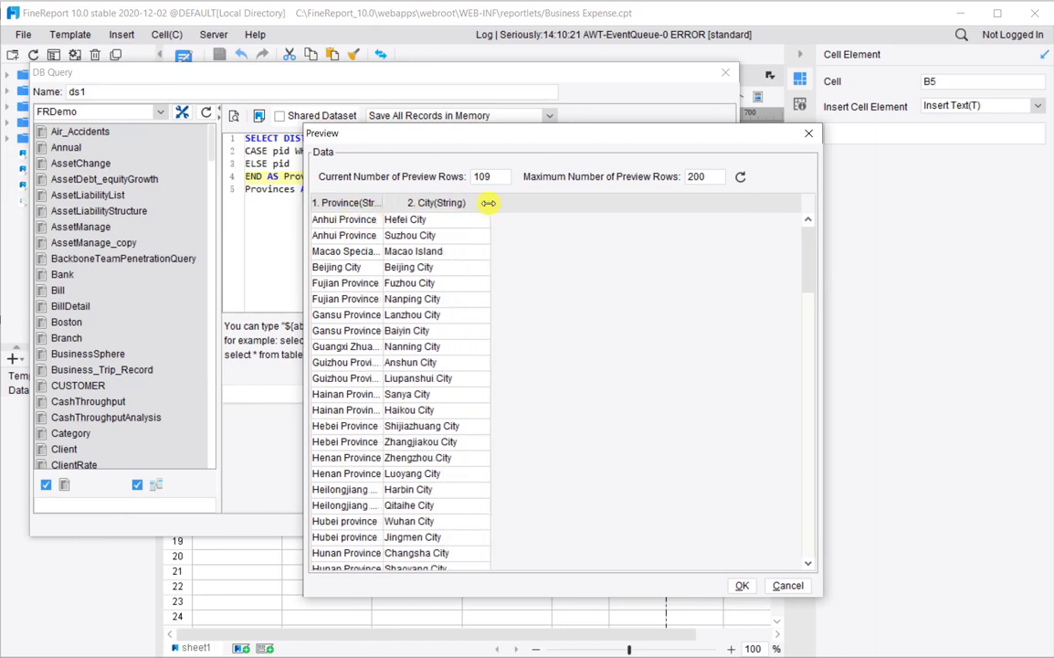
pyautogui.scroll(-15, 353, 346)
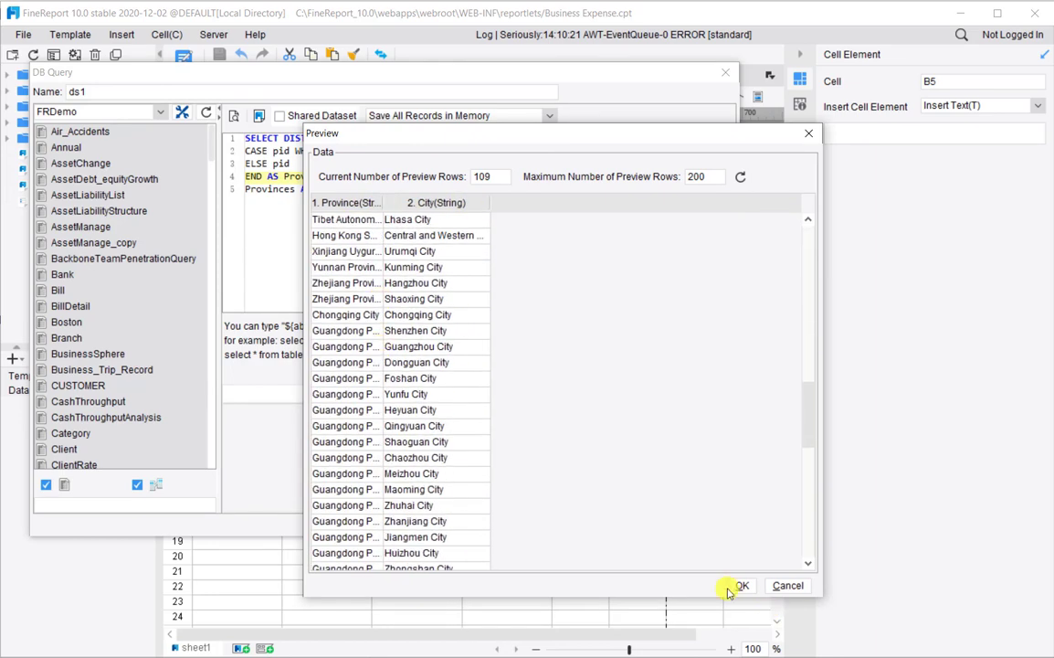
pyautogui.click(740, 586)
pyautogui.click(657, 523)
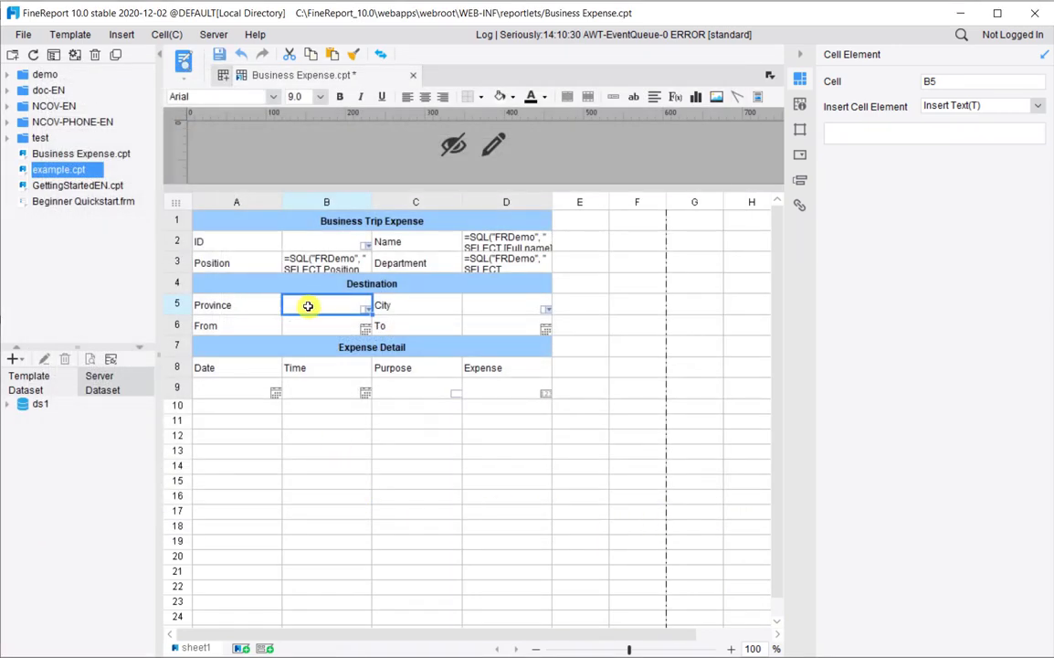
# Set the data dictionary of the Province drop-down box in B5 to a Data Query on ds1, with Province as actual and display value
pyautogui.click(800, 157)
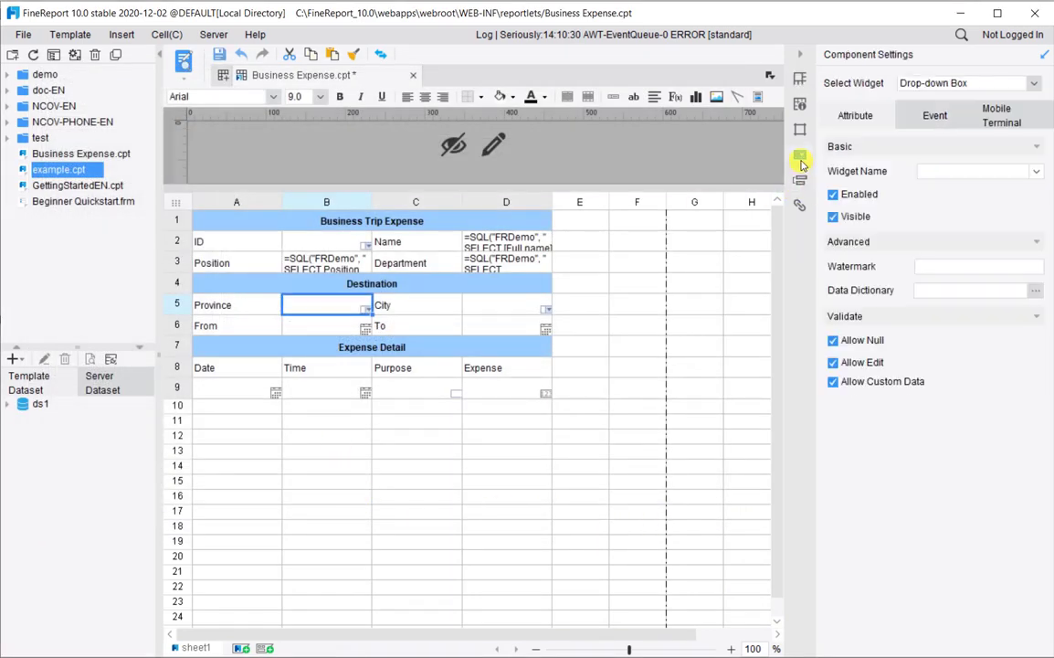
pyautogui.click(1040, 292)
pyautogui.moveTo(386, 78); pyautogui.dragTo(612, 126)
pyautogui.click(916, 141)
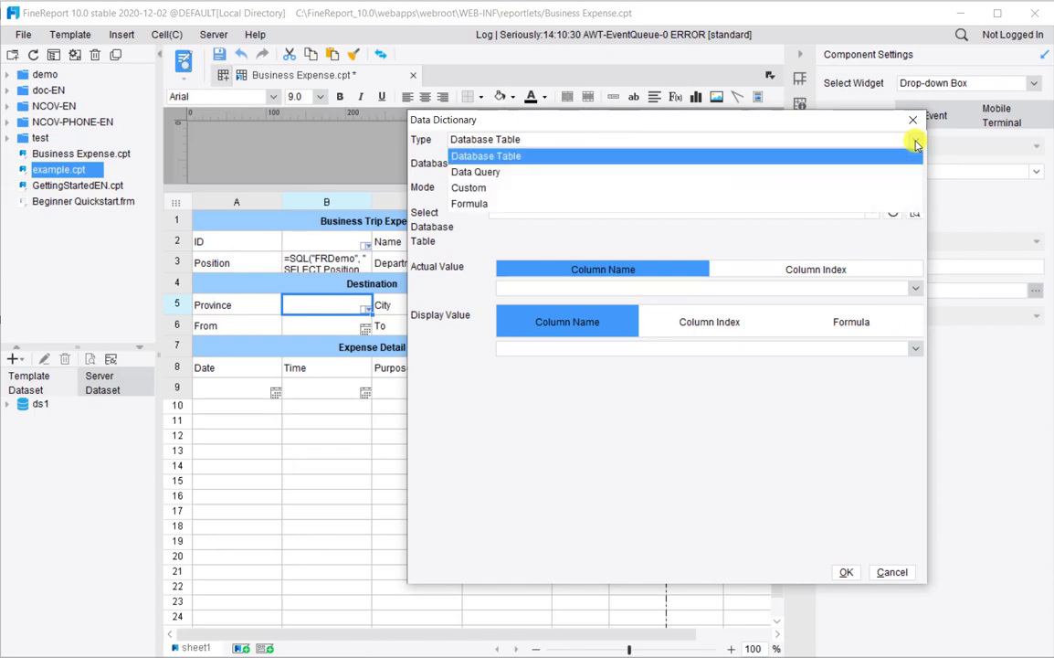
pyautogui.click(651, 173)
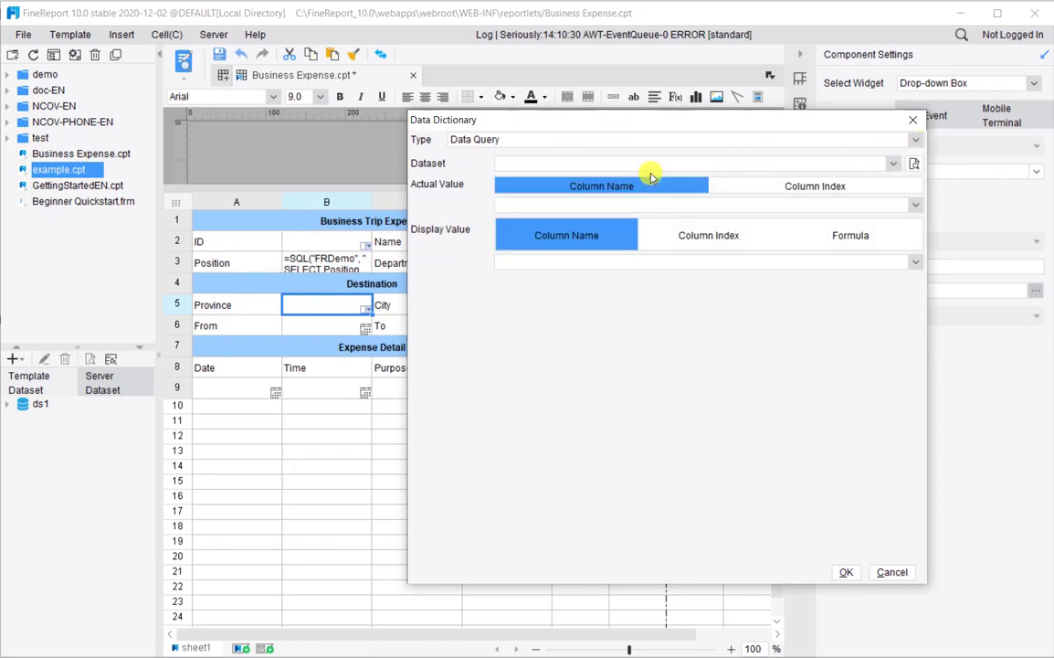
pyautogui.click(635, 166)
pyautogui.click(605, 184)
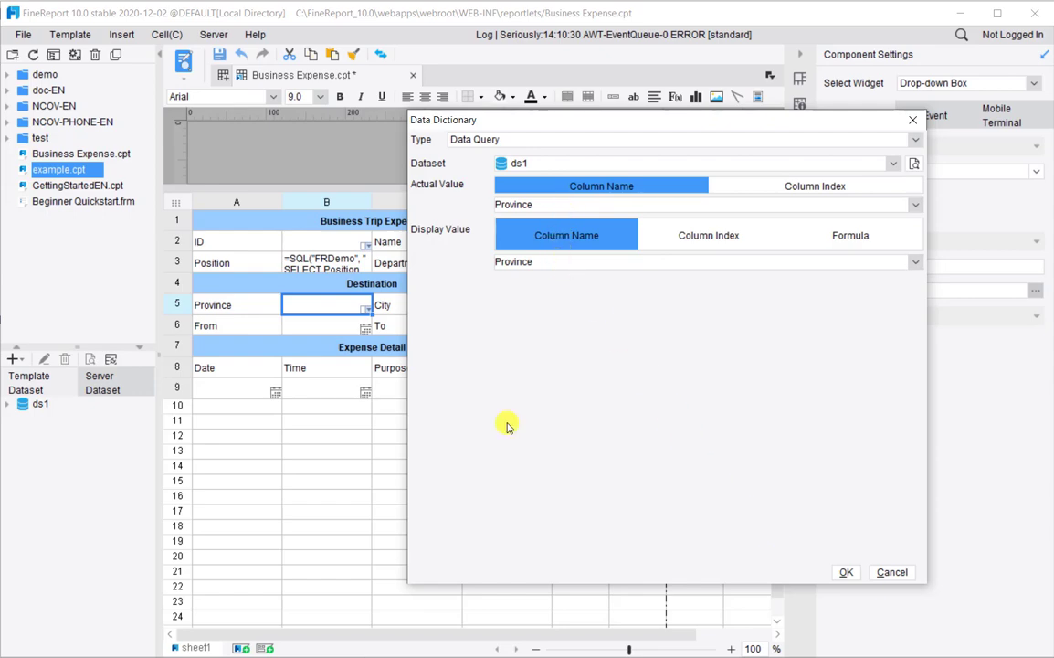
pyautogui.click(846, 572)
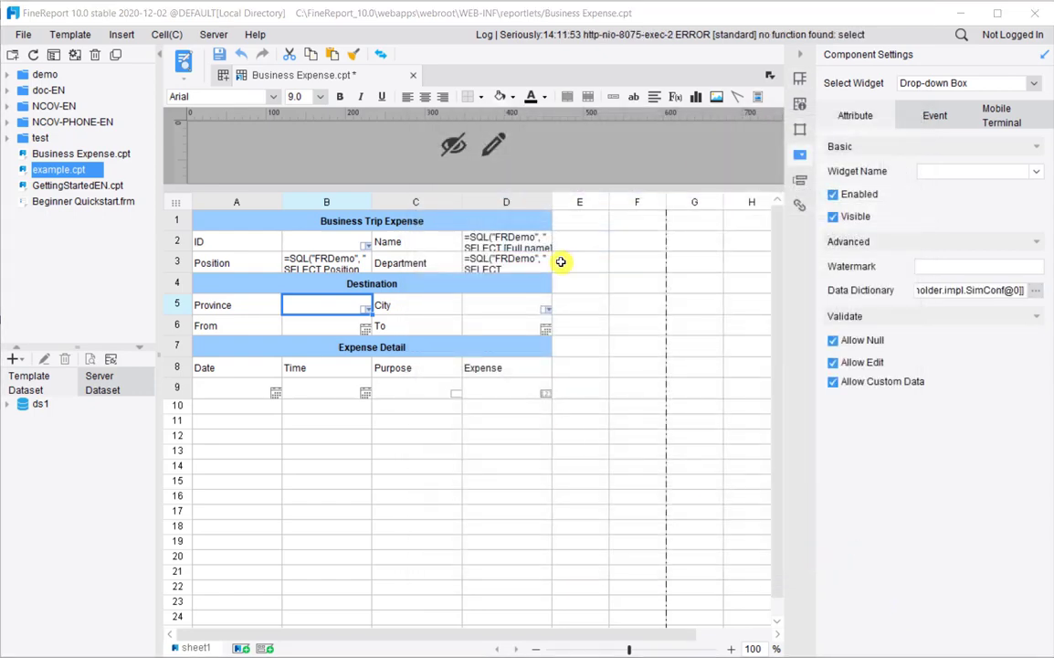
# Set the data dictionary type of the City drop-down box in D5 to Formula
pyautogui.click(514, 307)
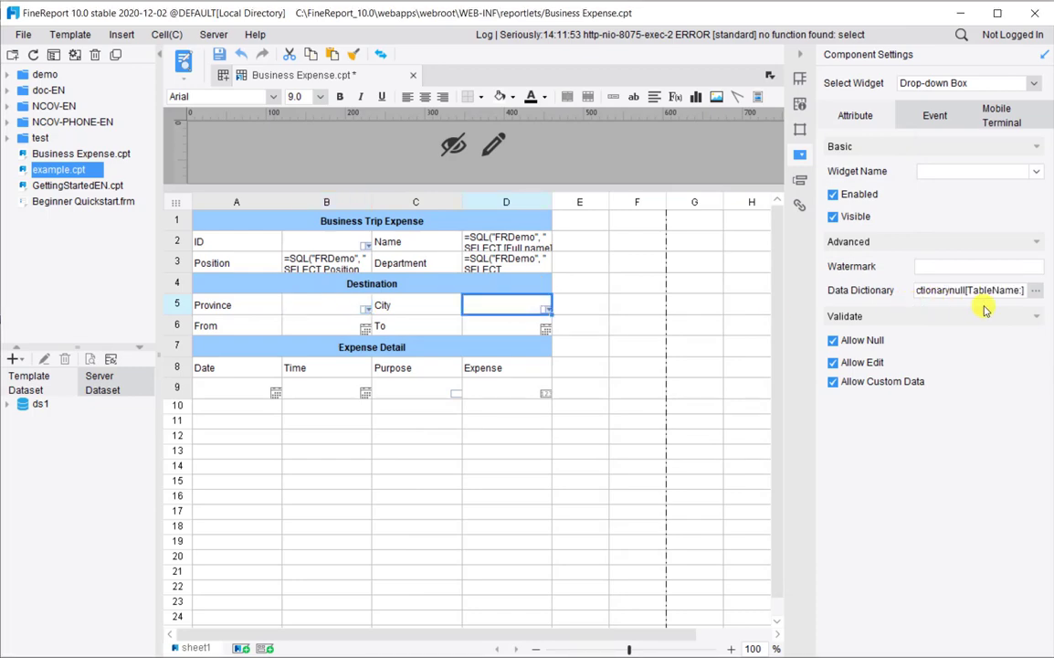
pyautogui.click(1035, 290)
pyautogui.click(412, 90)
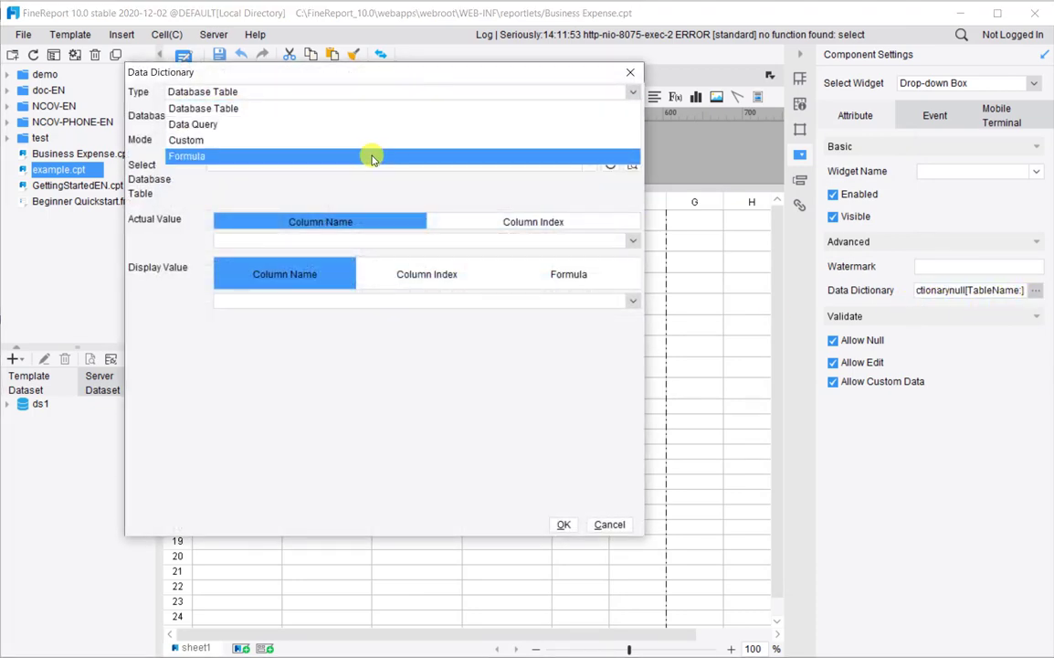
pyautogui.click(371, 159)
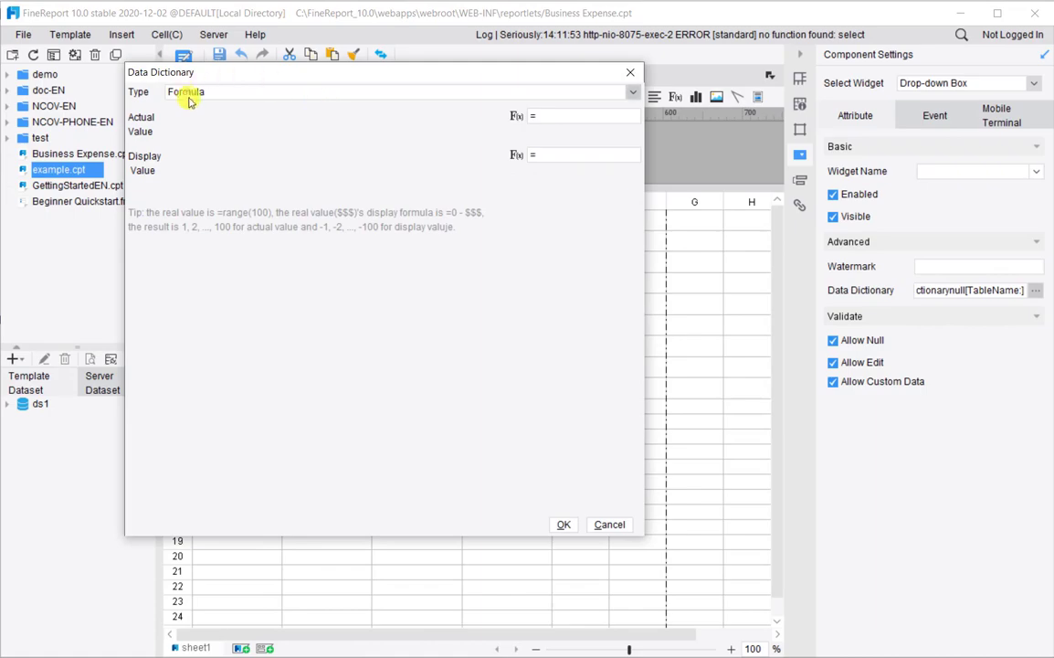
# Enter ds1.select(City, Province=B5) as the actual value formula of the City data dictionary
pyautogui.click(542, 119)
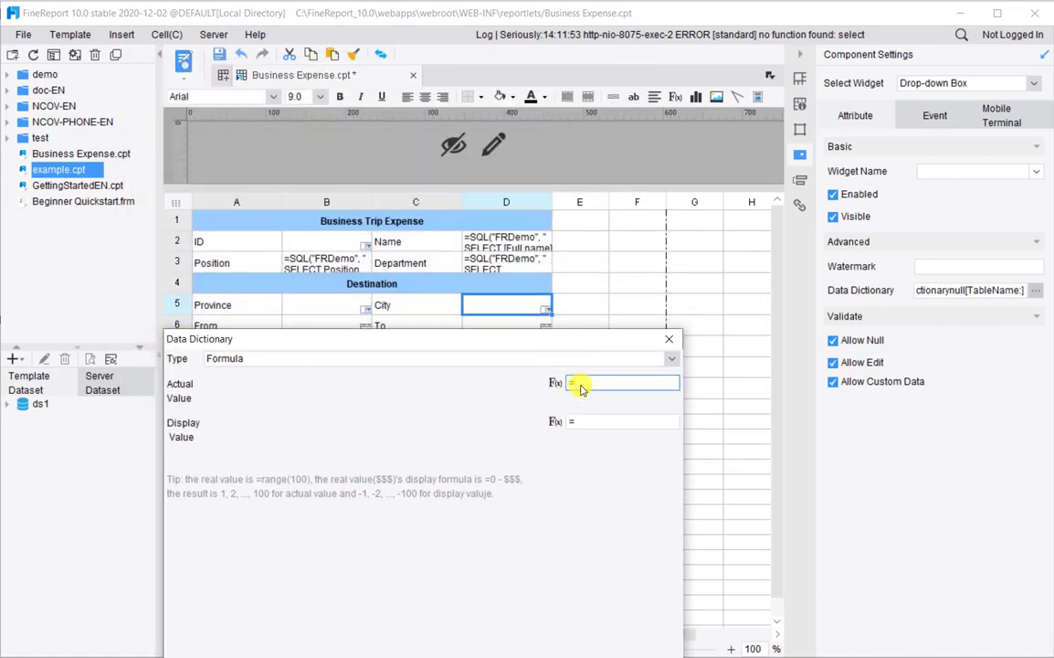
pyautogui.click(581, 388)
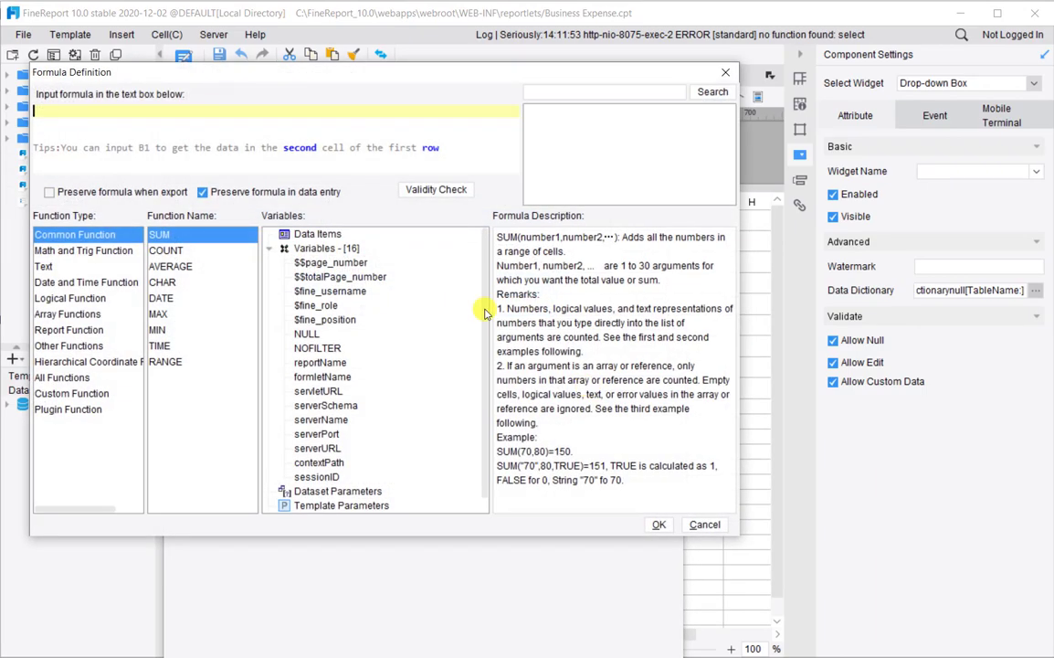
pyautogui.moveTo(303, 82); pyautogui.dragTo(402, 347)
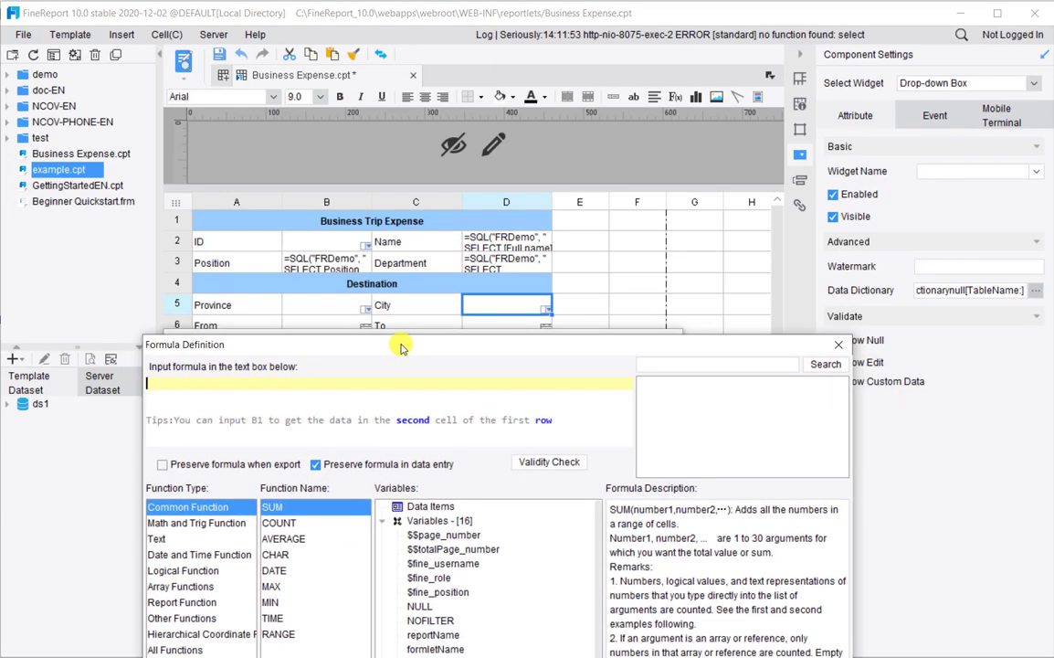
pyautogui.write('ds')
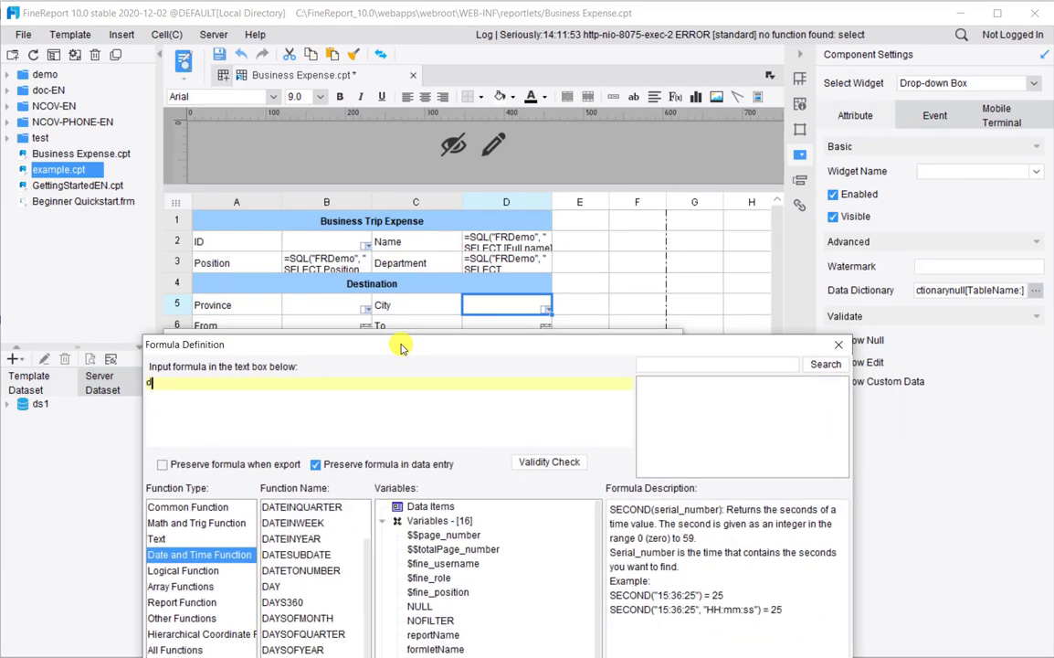
pyautogui.write('1.select')
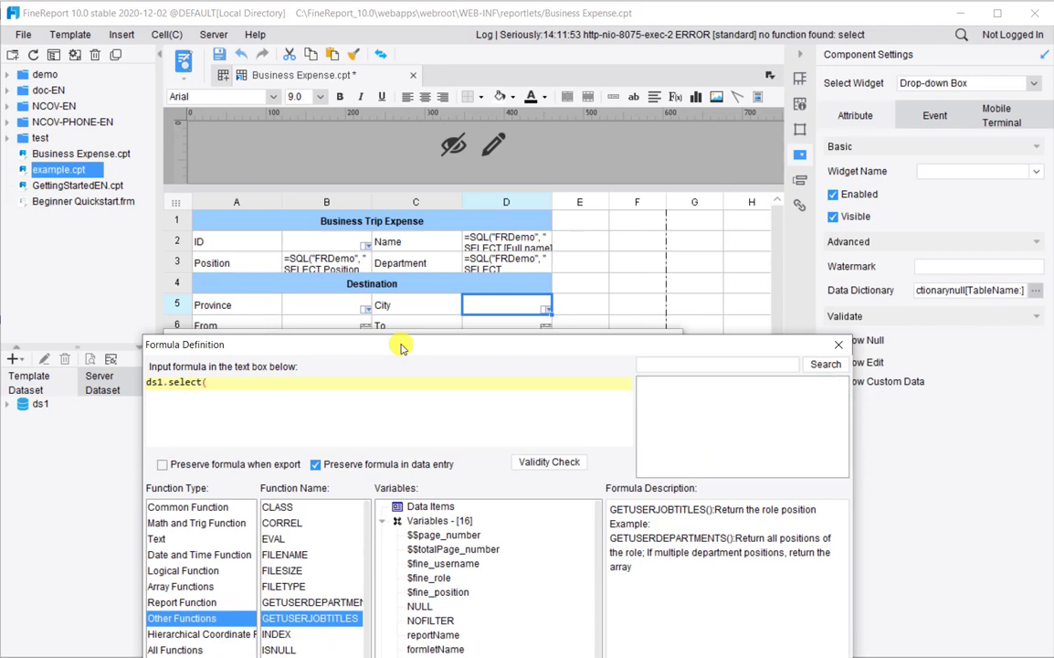
pyautogui.write('(City')
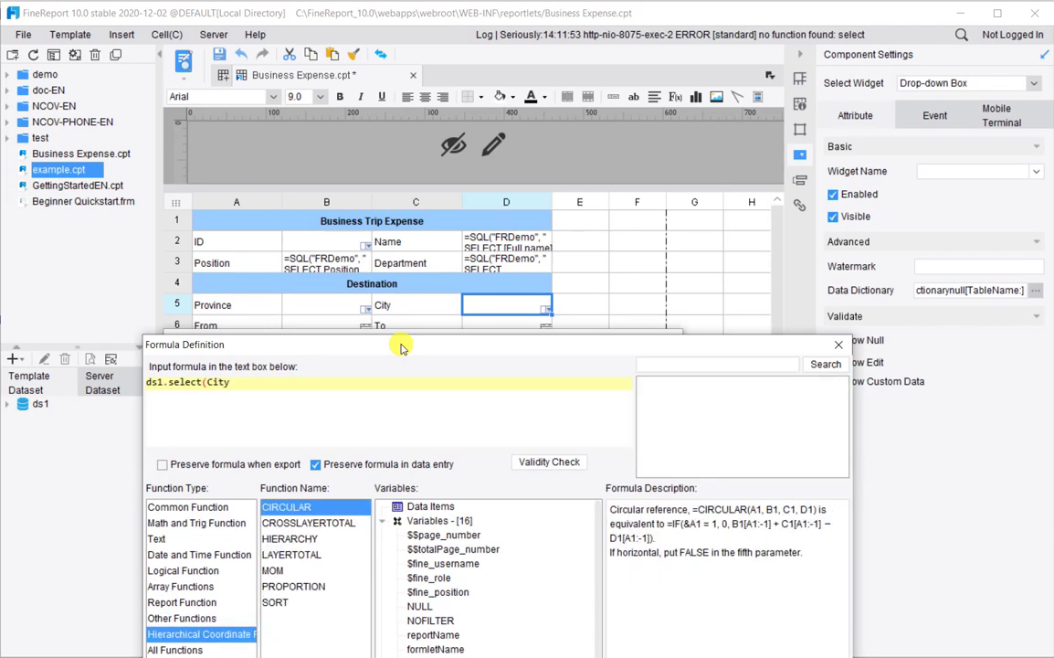
pyautogui.write(', Prov')
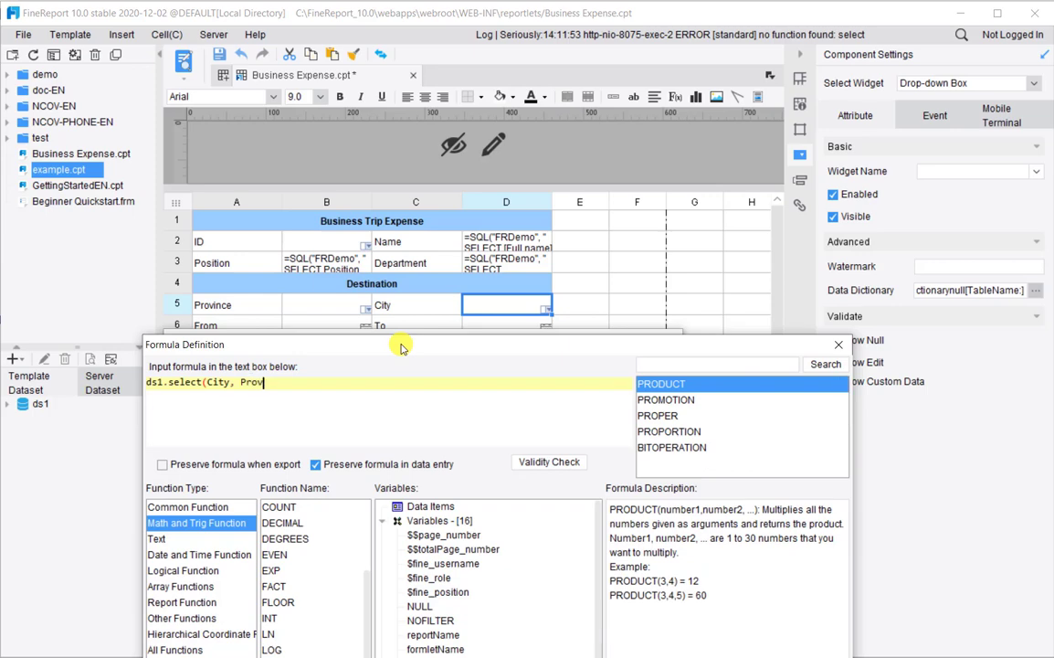
pyautogui.write('ince=')
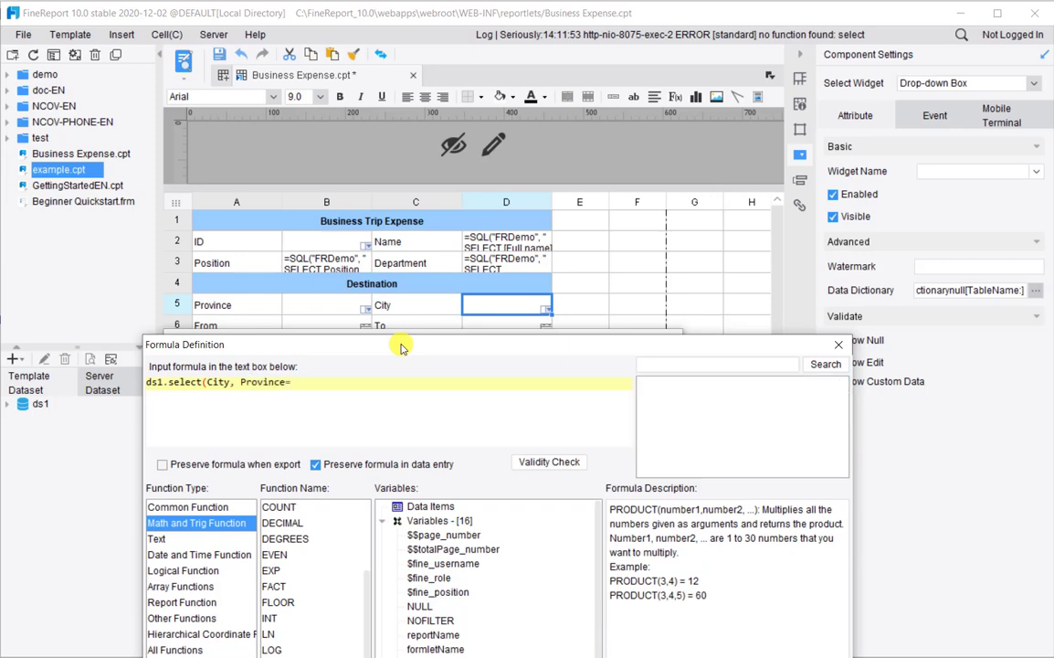
pyautogui.write('85')
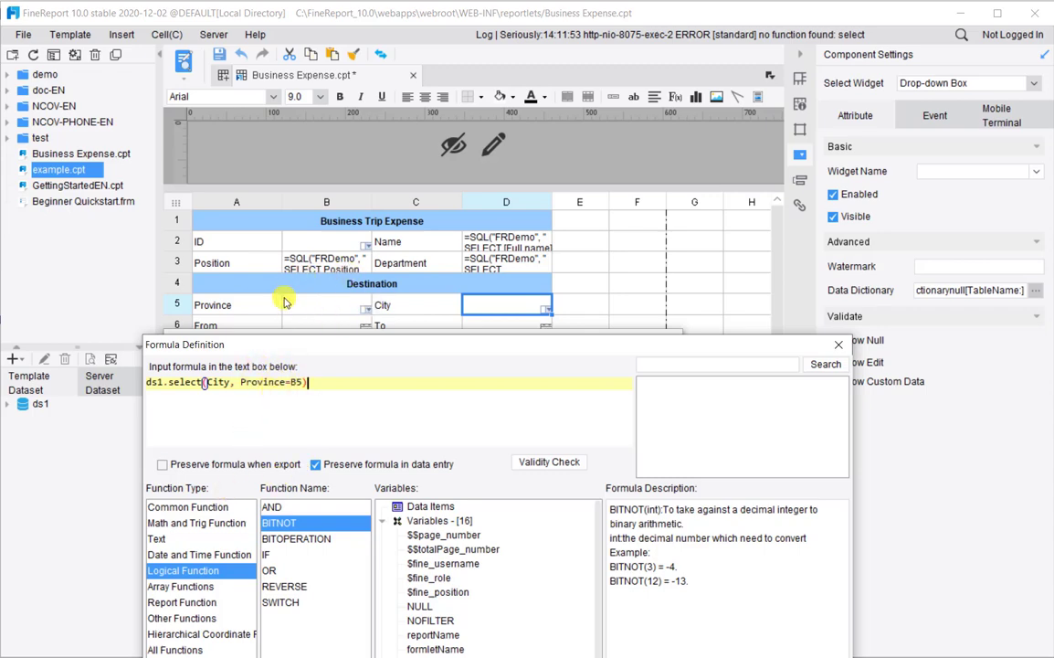
# Check the validity of the City formula, then confirm the formula and the data dictionary
pyautogui.click(551, 455)
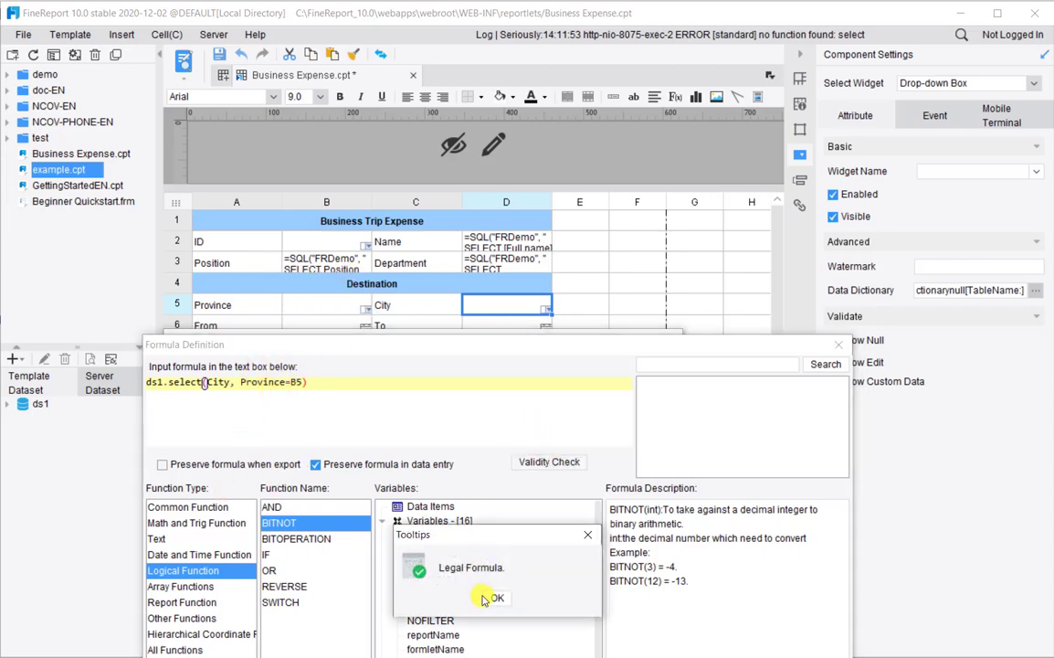
pyautogui.click(494, 598)
pyautogui.moveTo(437, 346); pyautogui.dragTo(427, 156)
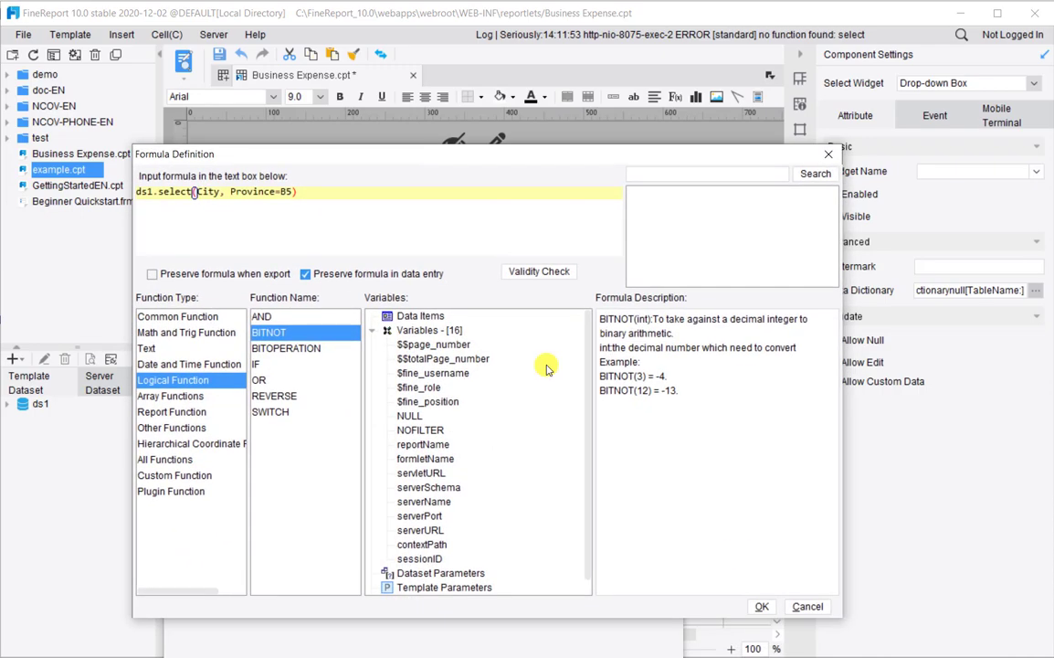
pyautogui.click(759, 608)
pyautogui.moveTo(508, 338); pyautogui.dragTo(502, 142)
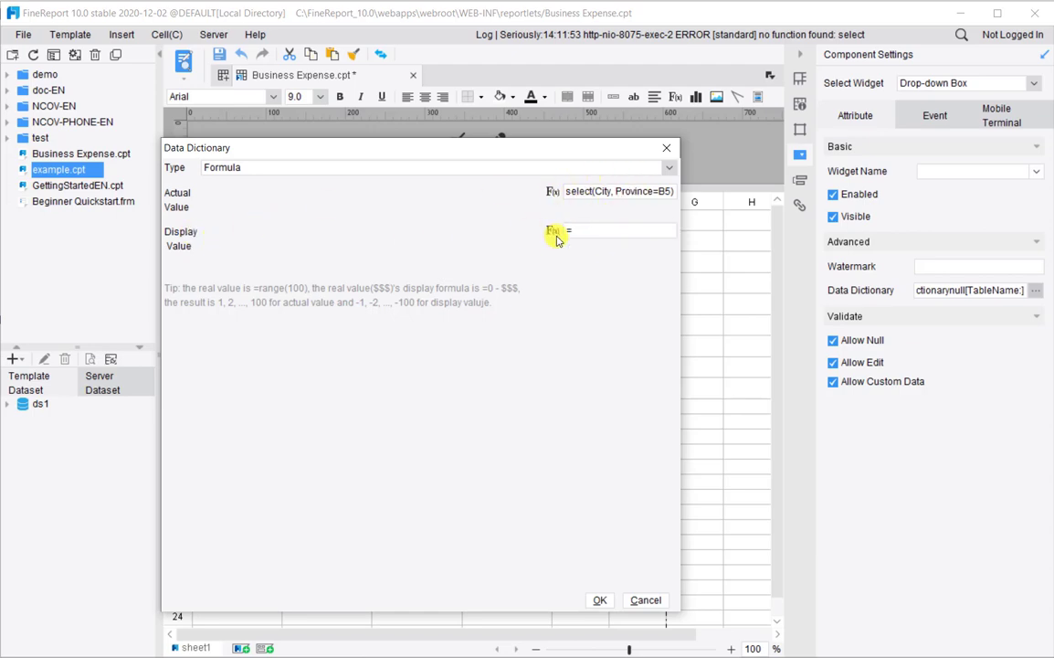
pyautogui.click(597, 601)
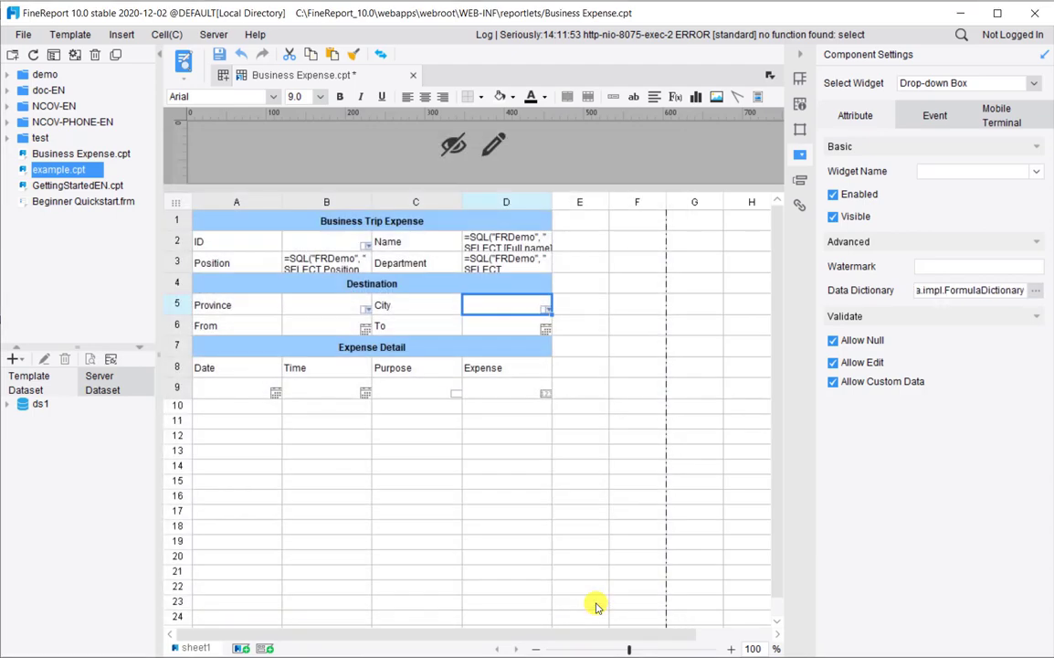
# Preview the data entry form, choose Fujian Province as the Province and check the City choices
pyautogui.click(182, 68)
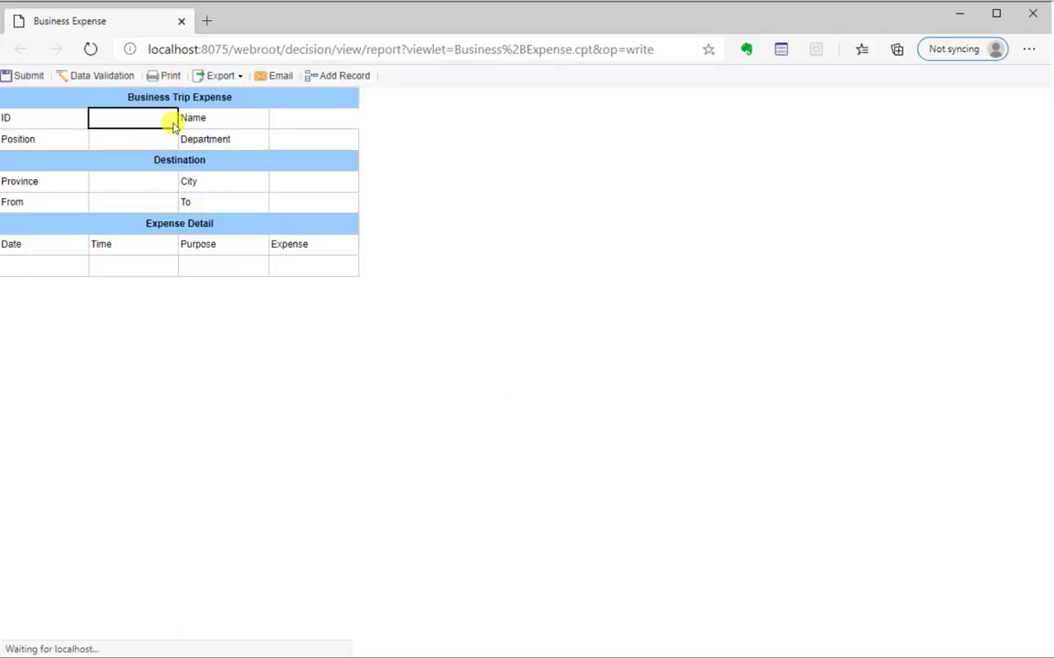
pyautogui.click(167, 181)
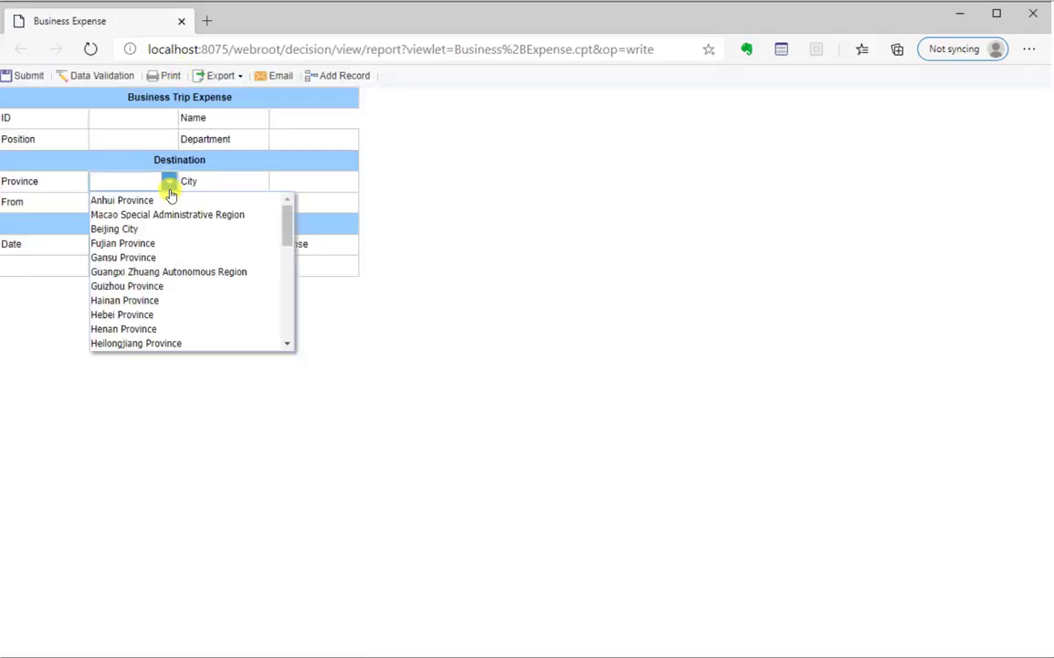
pyautogui.click(171, 244)
pyautogui.click(317, 181)
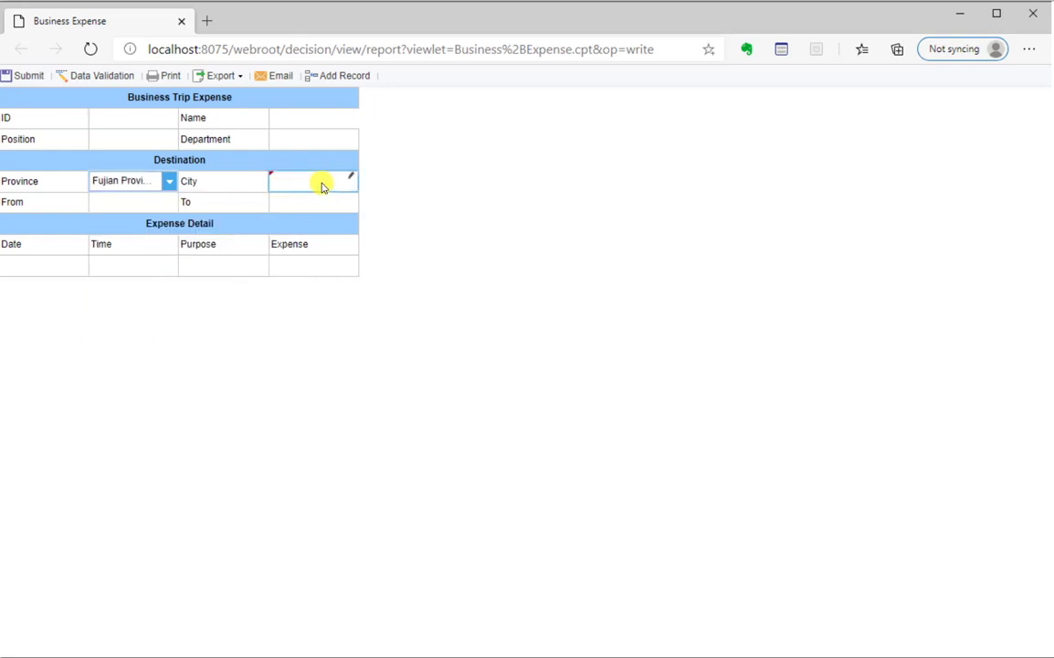
pyautogui.click(347, 181)
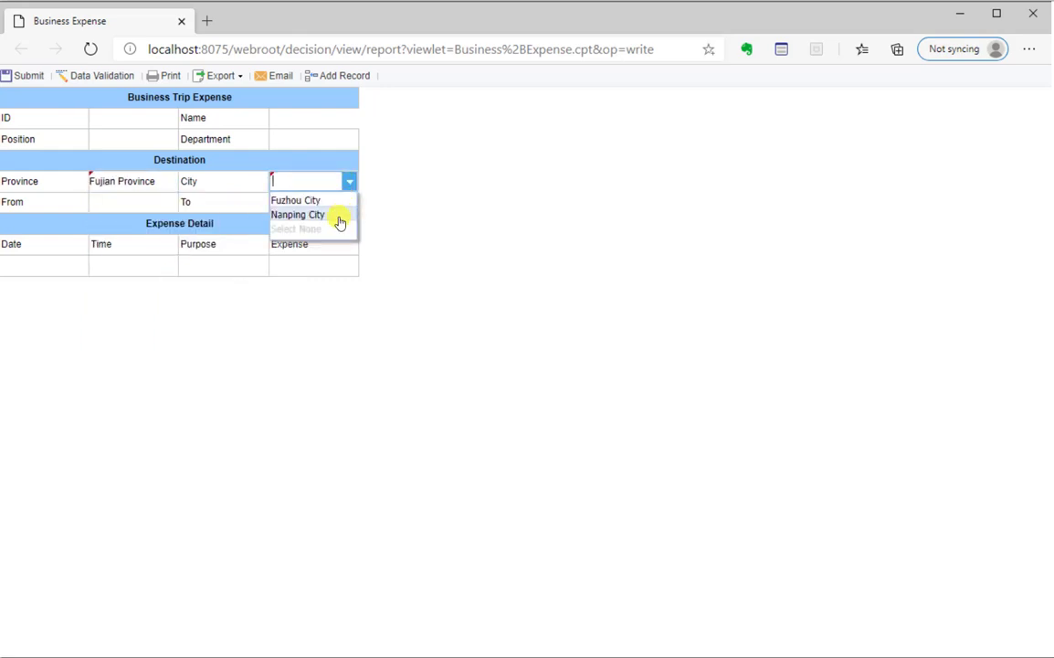
# Change the Province in the preview to Beijing City and check the City choices again
pyautogui.click(169, 181)
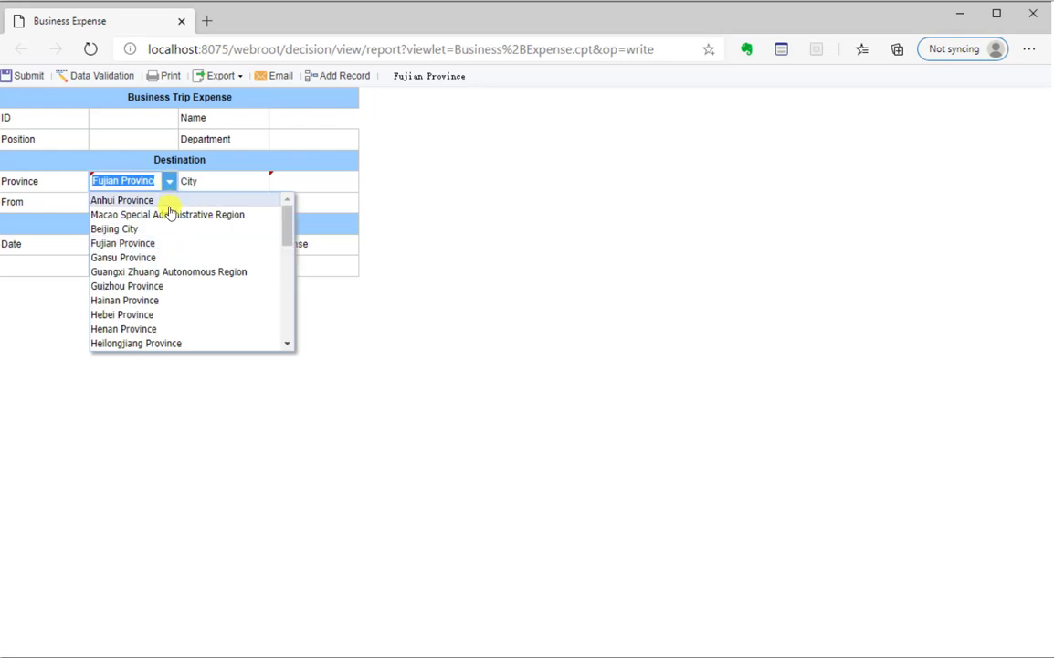
pyautogui.click(168, 230)
pyautogui.click(314, 180)
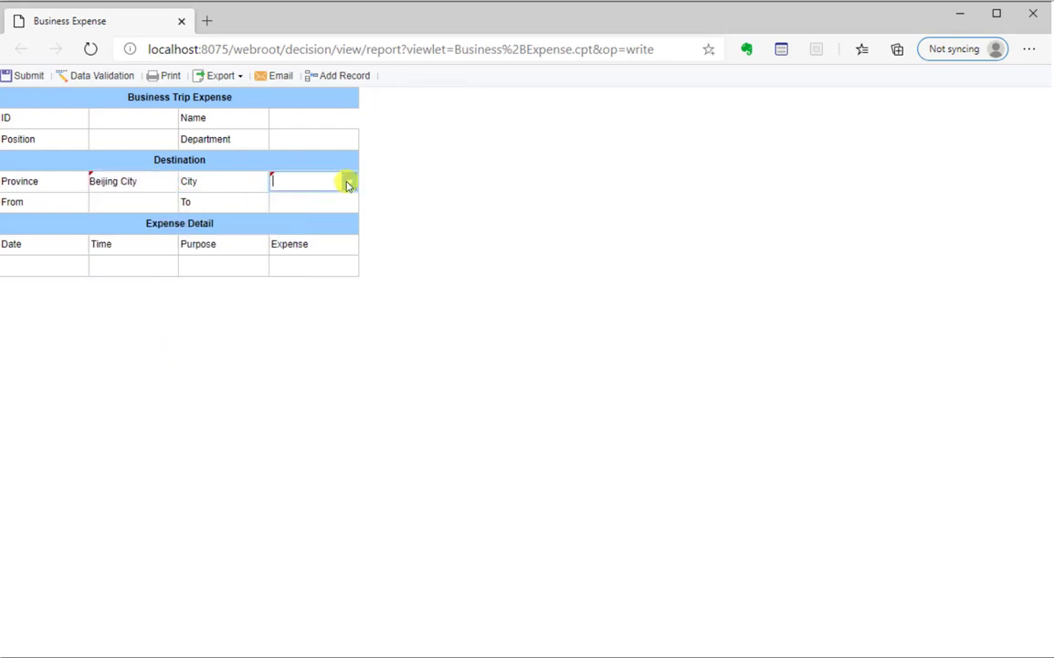
pyautogui.click(348, 182)
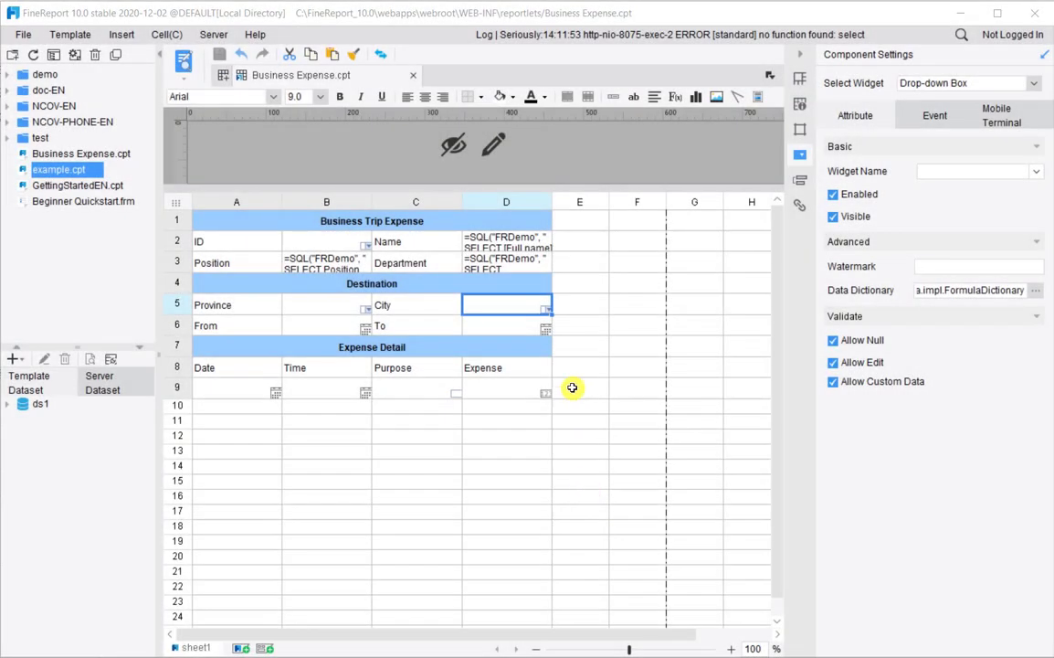
# Add a Button widget of type Insert Row to cell E9, beside the expense detail row
pyautogui.click(571, 388)
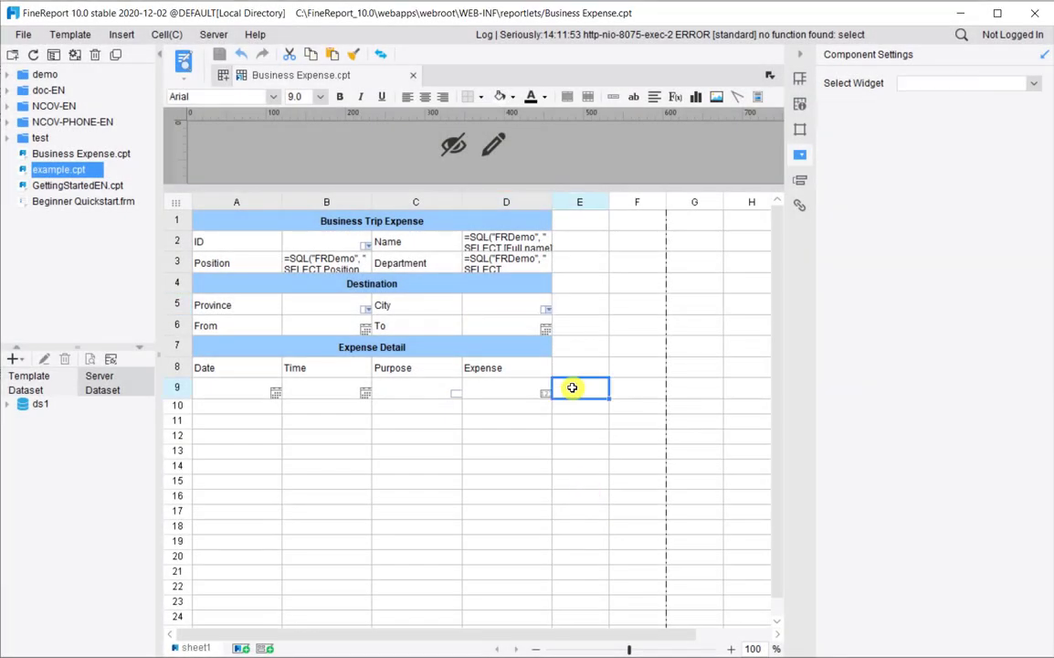
pyautogui.click(902, 84)
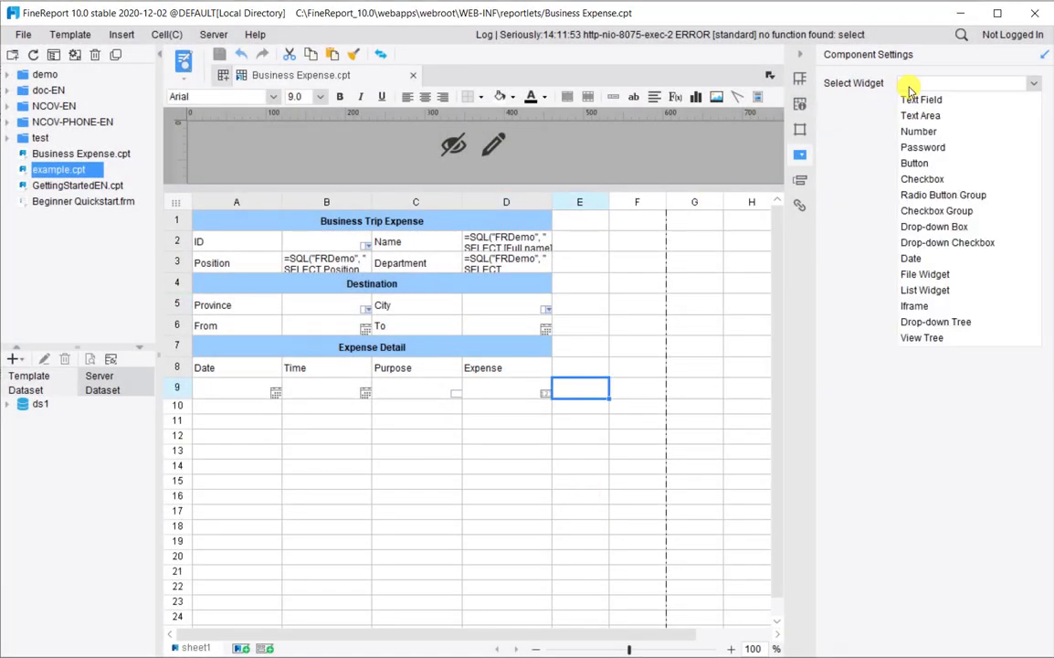
pyautogui.click(914, 163)
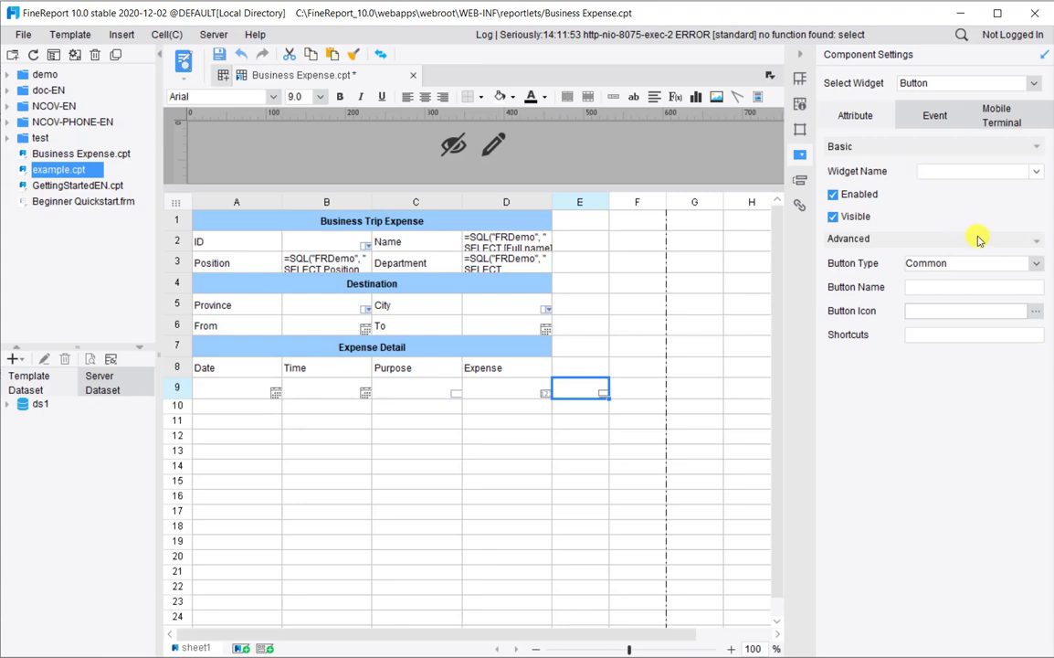
pyautogui.click(1033, 263)
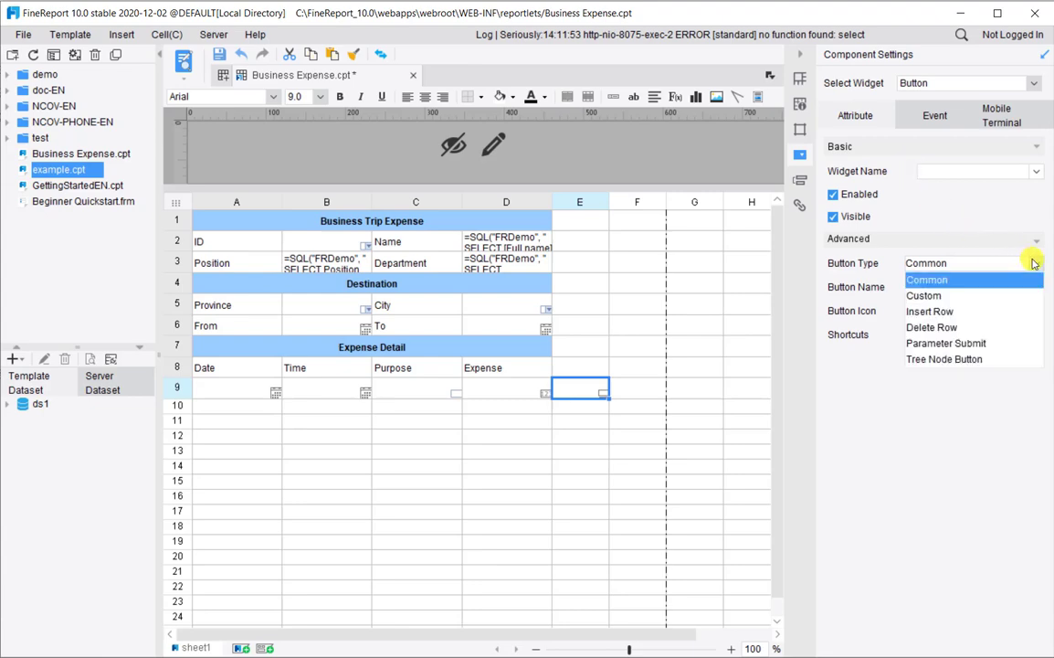
pyautogui.click(992, 312)
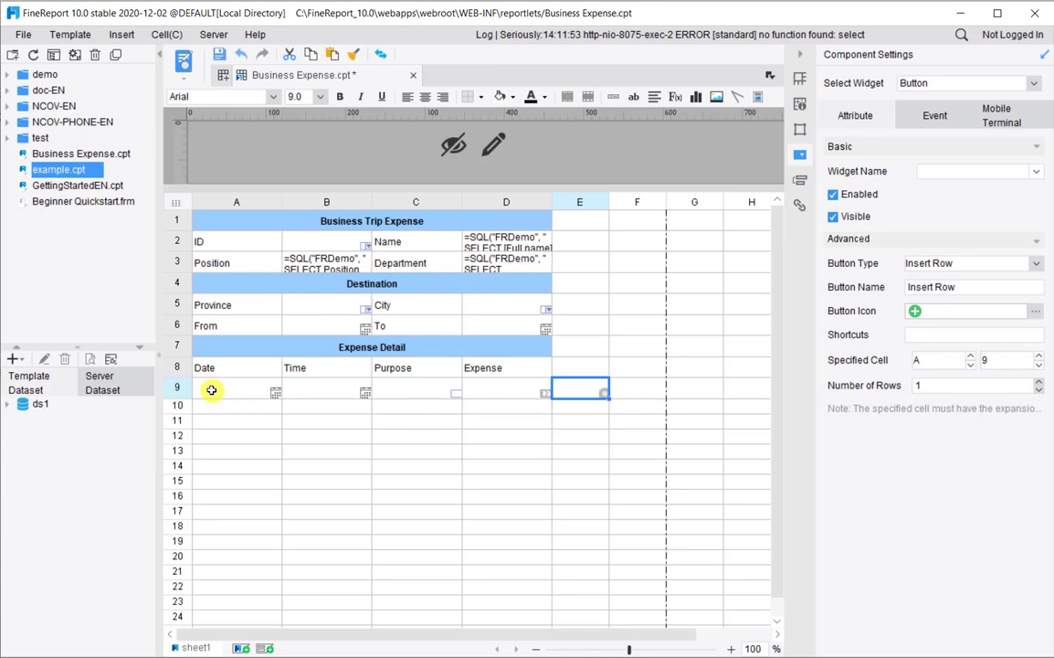
# Add a Button widget of type Delete Row to cell F9, with A9 as its specified cell
pyautogui.click(639, 388)
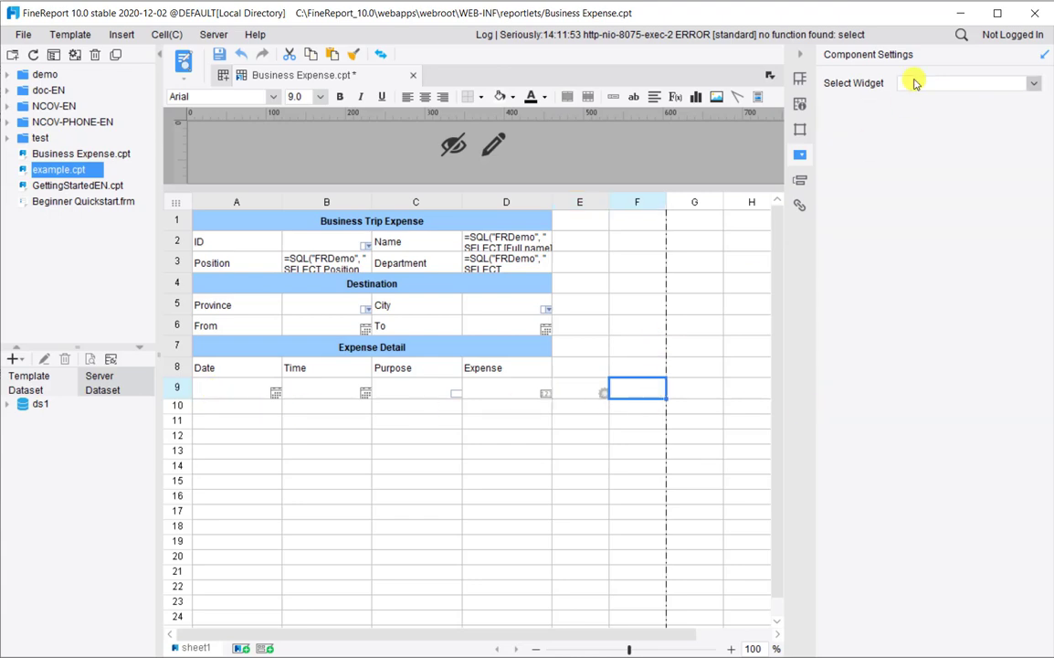
pyautogui.click(916, 83)
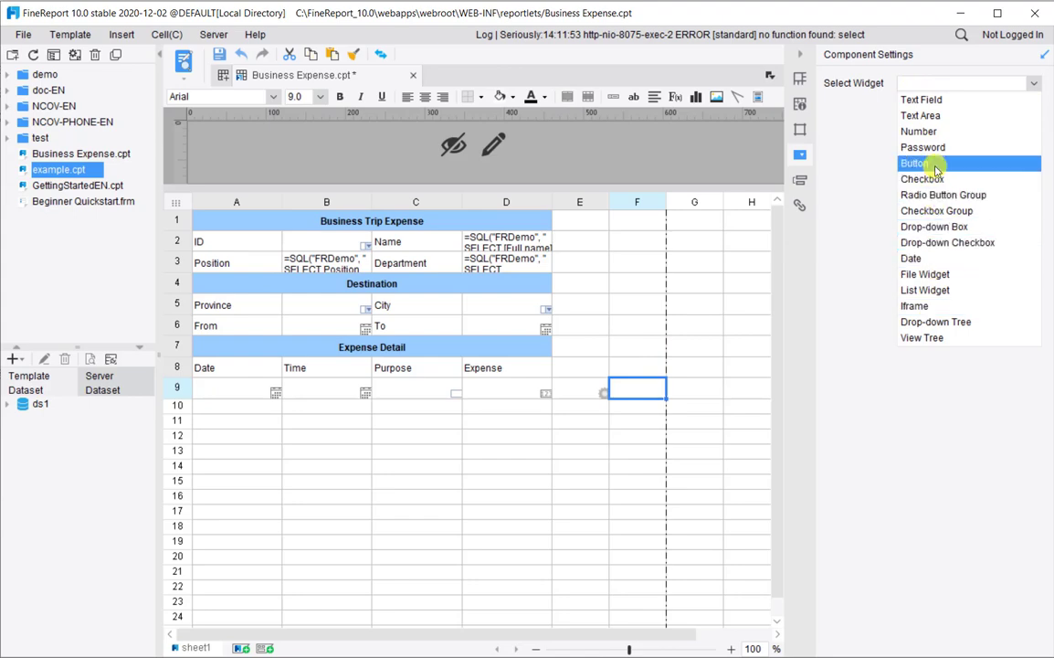
pyautogui.click(935, 165)
pyautogui.click(1030, 267)
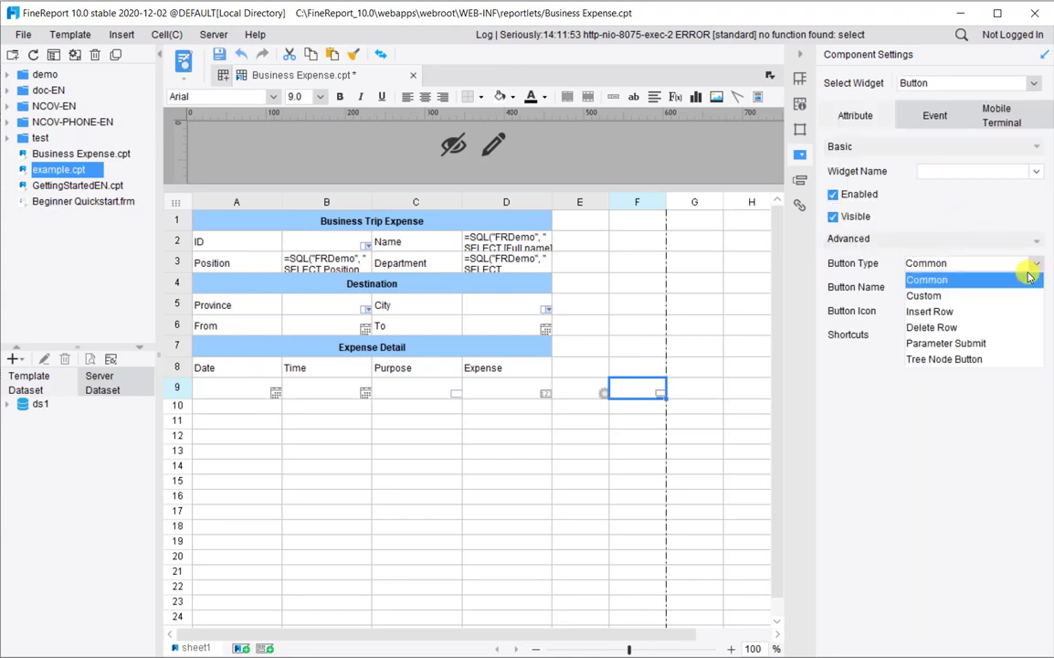
pyautogui.click(988, 329)
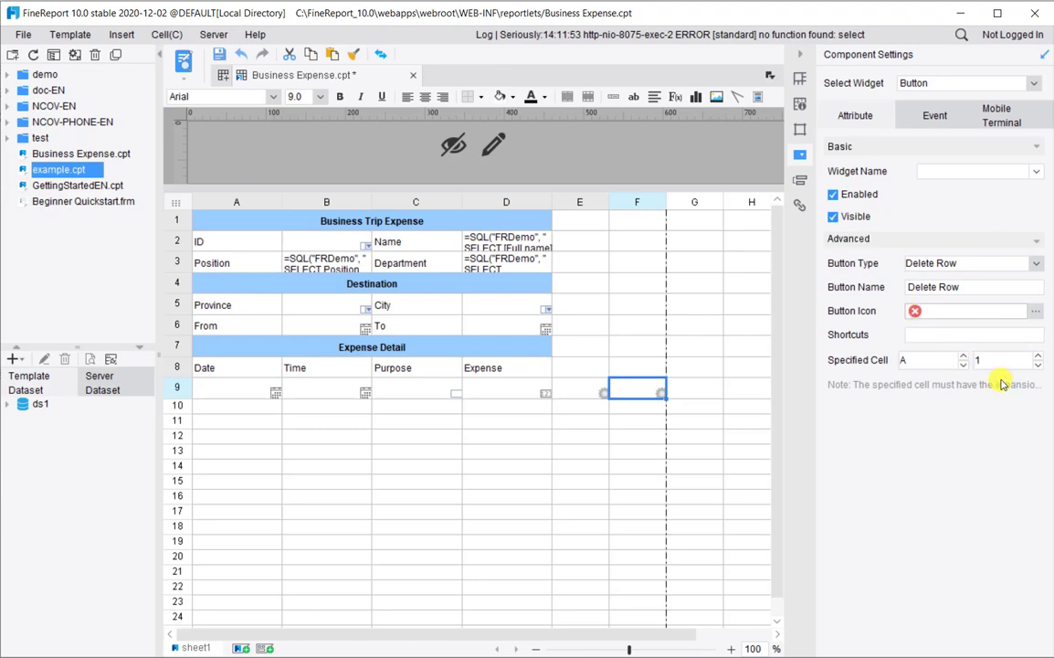
pyautogui.moveTo(999, 361); pyautogui.dragTo(967, 367)
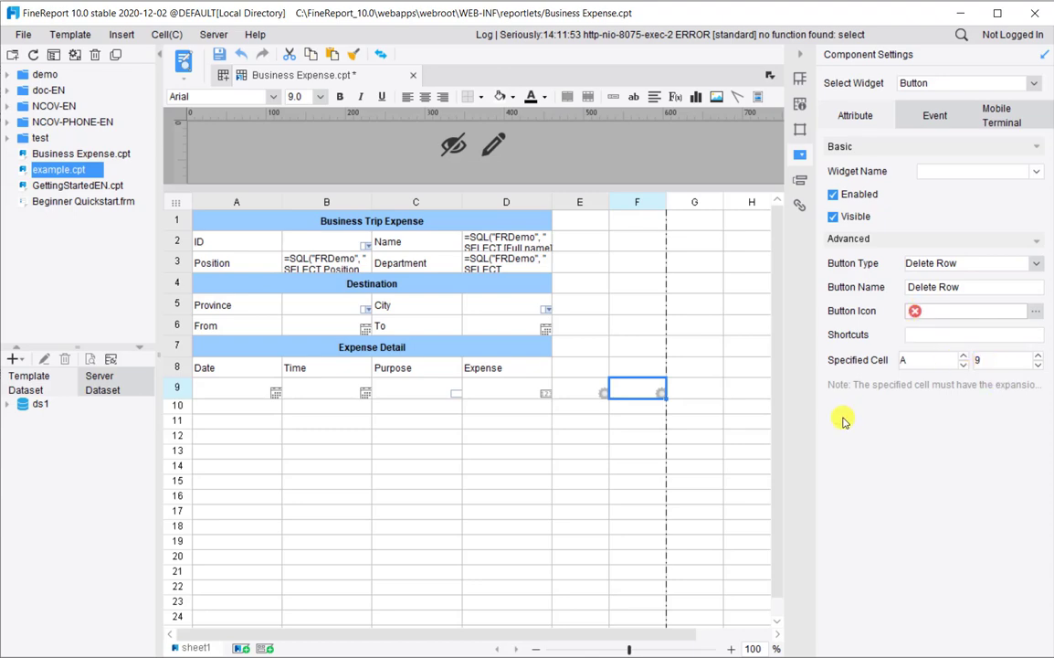
# Set the width of columns E and F, which hold the insert and delete row buttons, to 5 mm
pyautogui.moveTo(589, 202); pyautogui.dragTo(630, 198)
pyautogui.rightClick(635, 203)
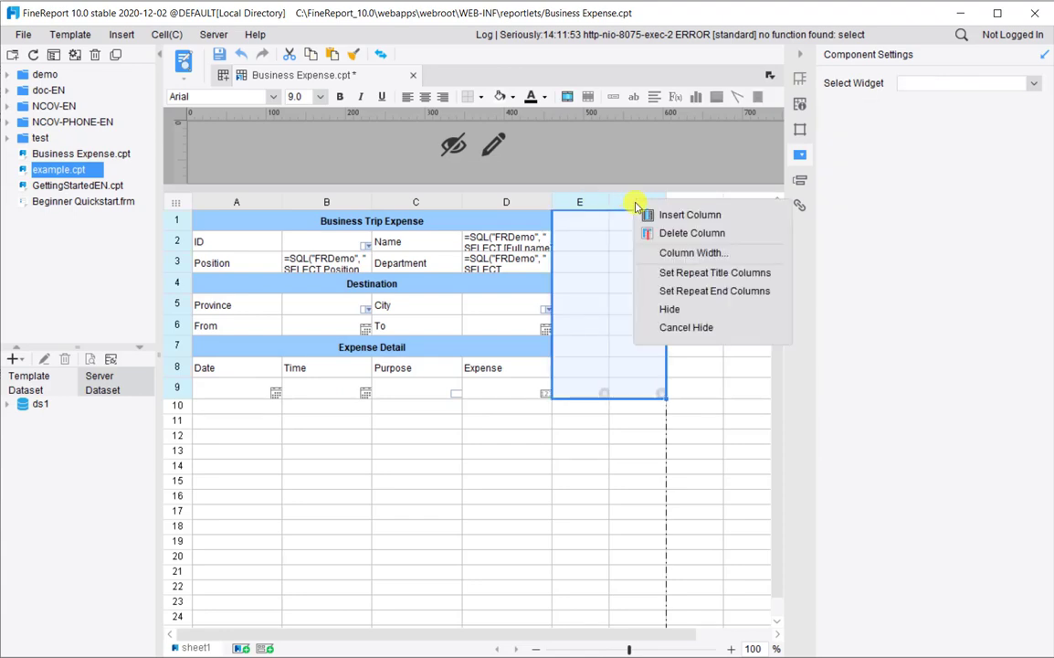
pyautogui.click(657, 252)
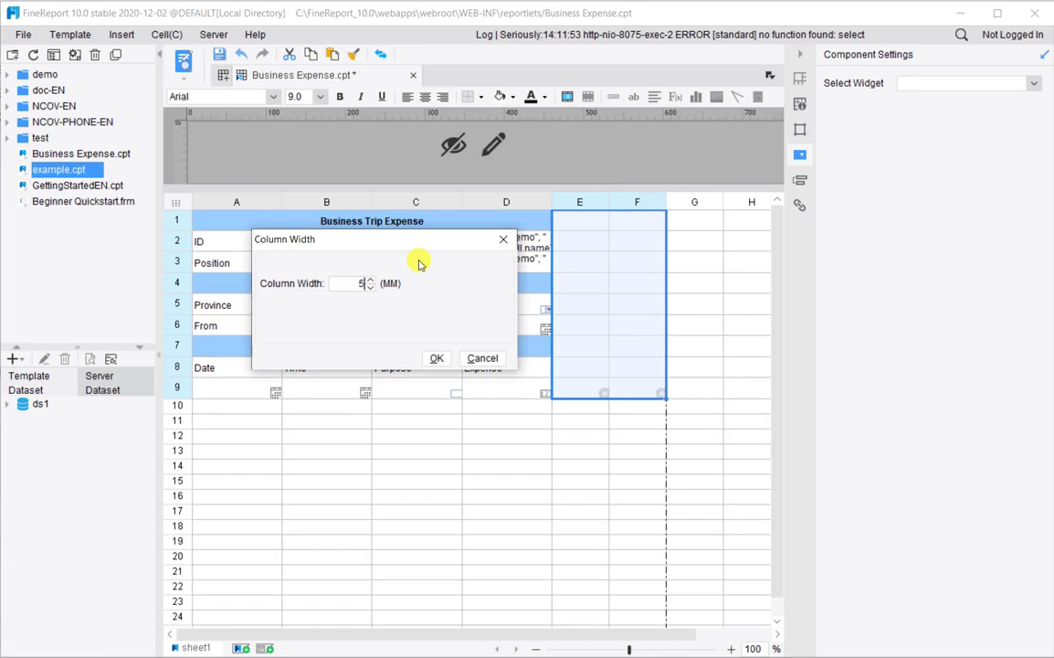
pyautogui.write('5')
pyautogui.click(436, 358)
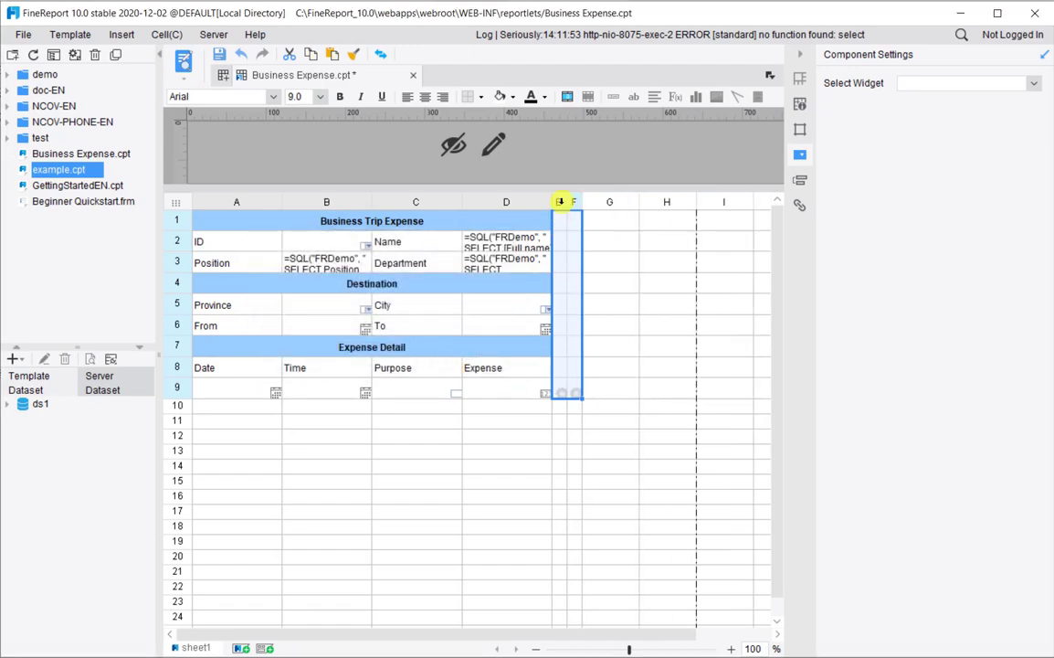
pyautogui.click(624, 387)
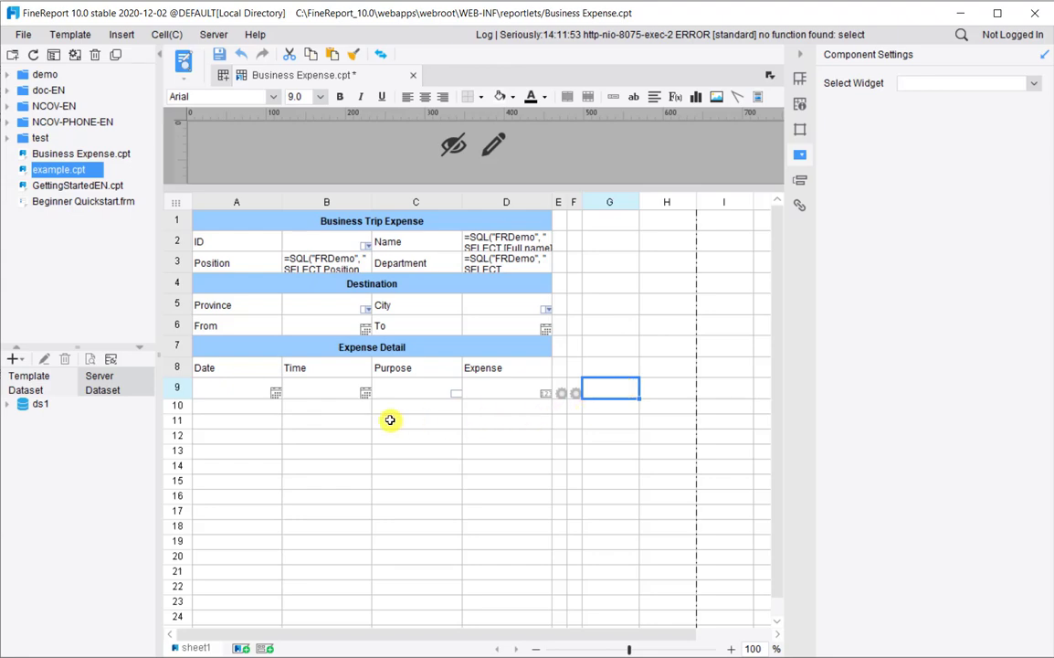
# Set the expansion direction of the expense date cell A9 to vertical
pyautogui.click(239, 384)
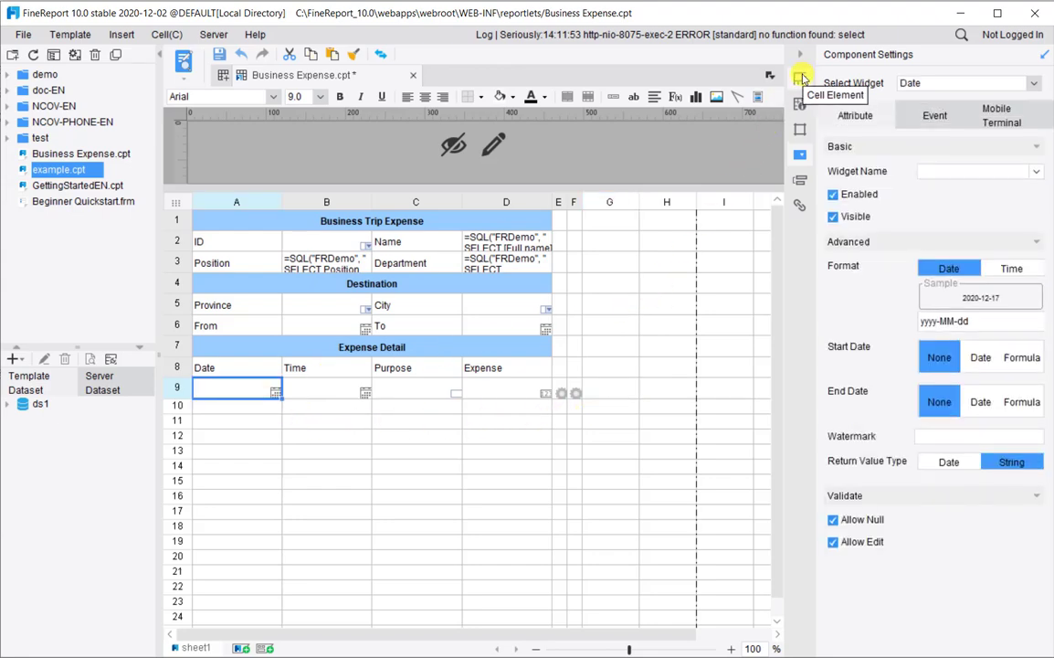
pyautogui.click(801, 77)
pyautogui.click(800, 104)
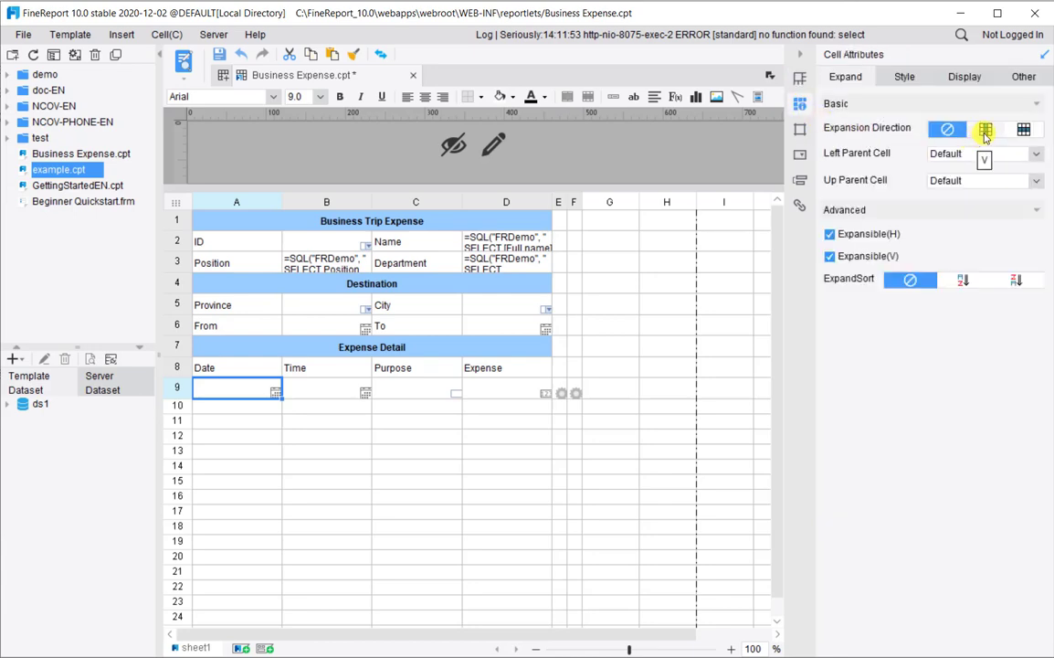
pyautogui.click(986, 131)
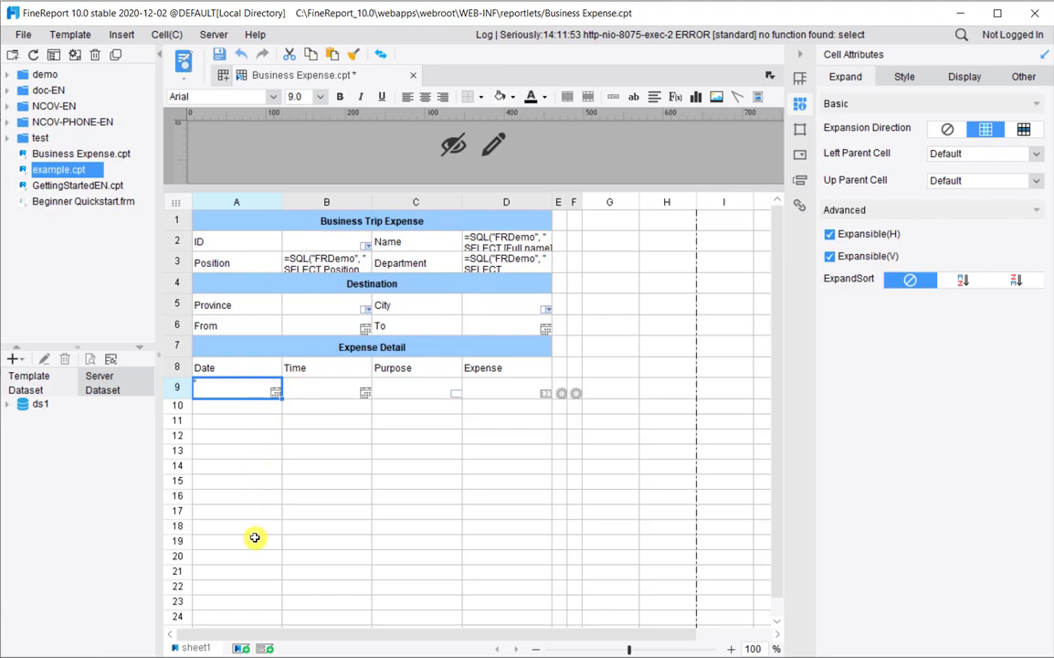
# Preview the data entry form and test the row buttons by inserting two expense detail rows and deleting the added rows
pyautogui.click(187, 60)
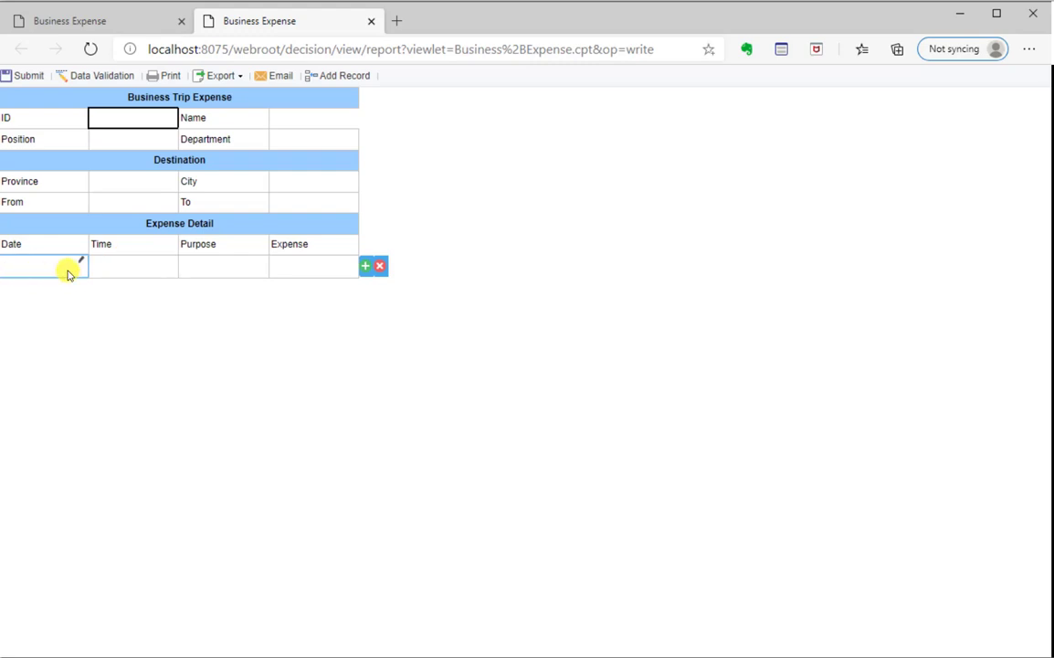
pyautogui.click(69, 270)
pyautogui.click(365, 268)
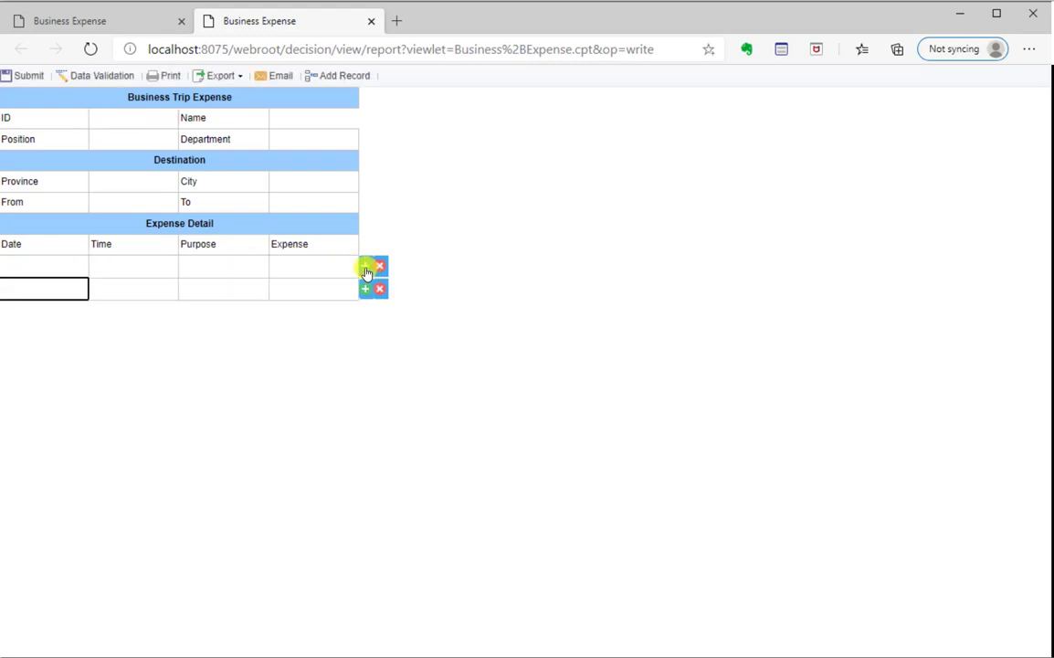
pyautogui.click(366, 289)
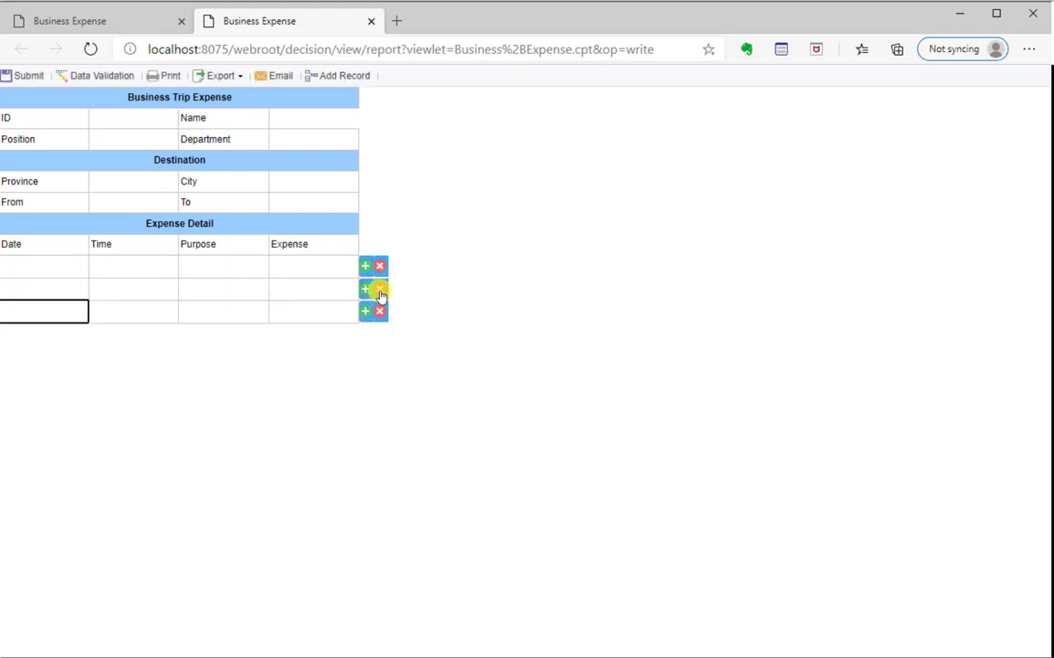
pyautogui.click(380, 292)
pyautogui.click(380, 291)
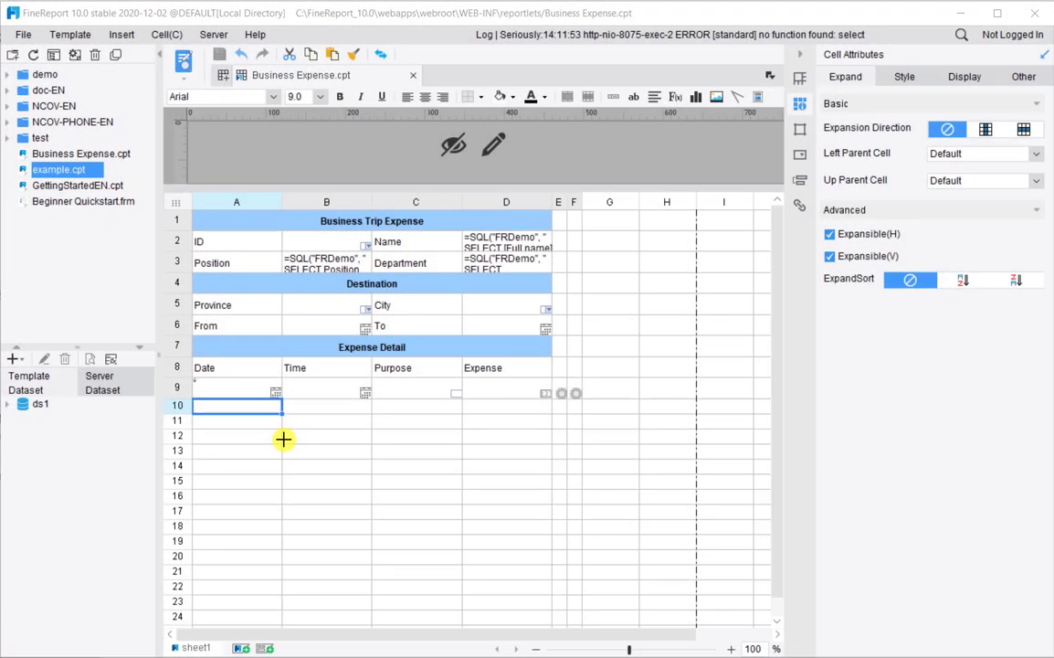
pyautogui.click(284, 438)
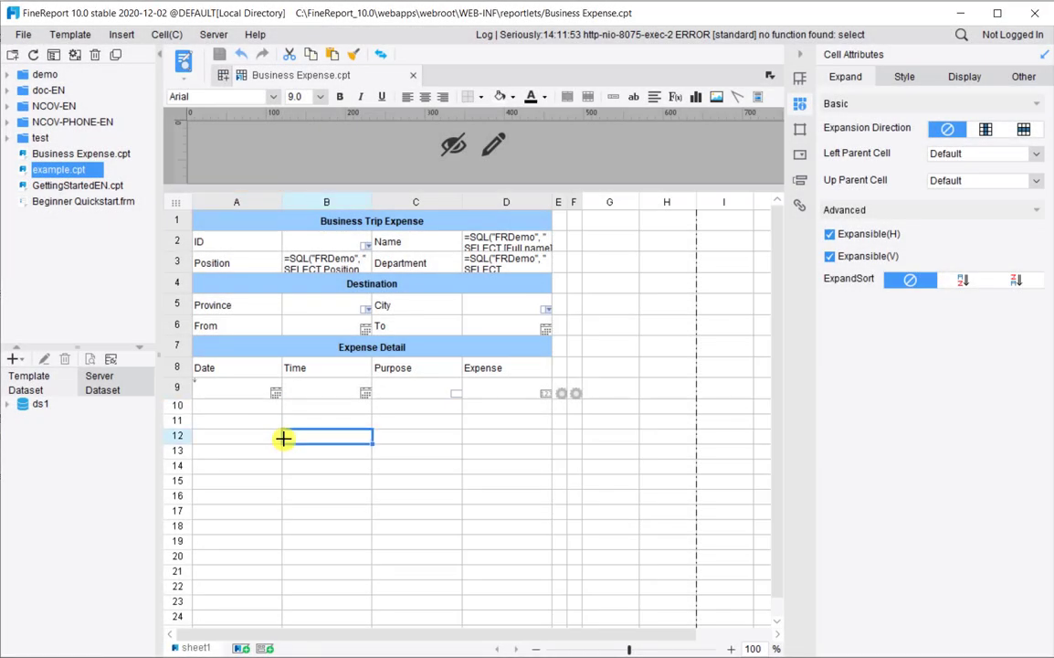
pyautogui.click(219, 216)
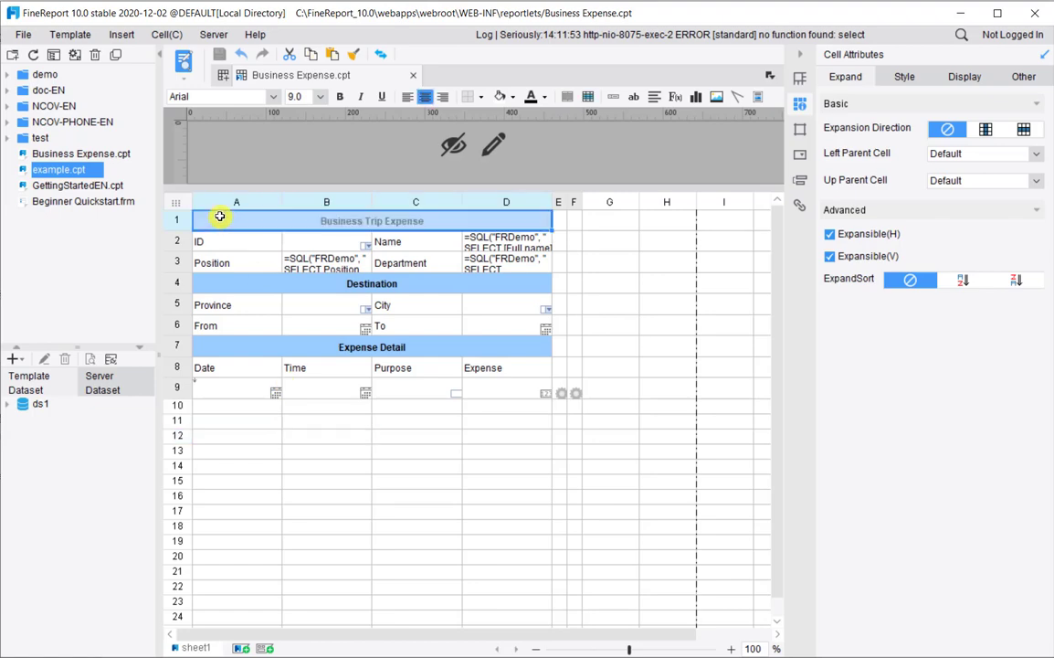
pyautogui.moveTo(242, 236); pyautogui.dragTo(510, 319)
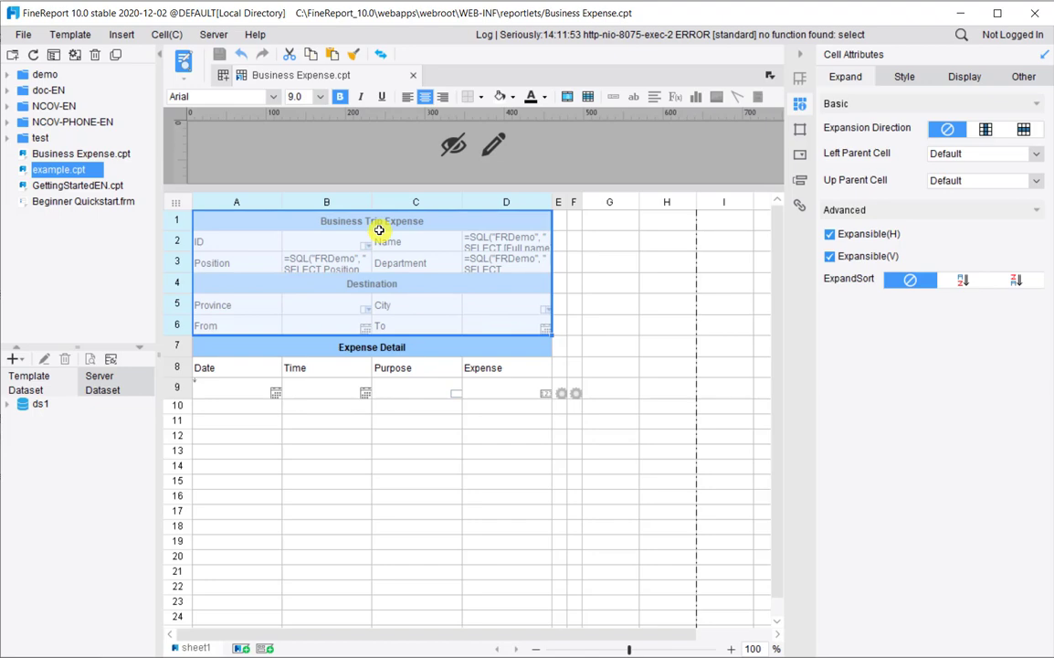
pyautogui.moveTo(239, 353); pyautogui.dragTo(348, 388)
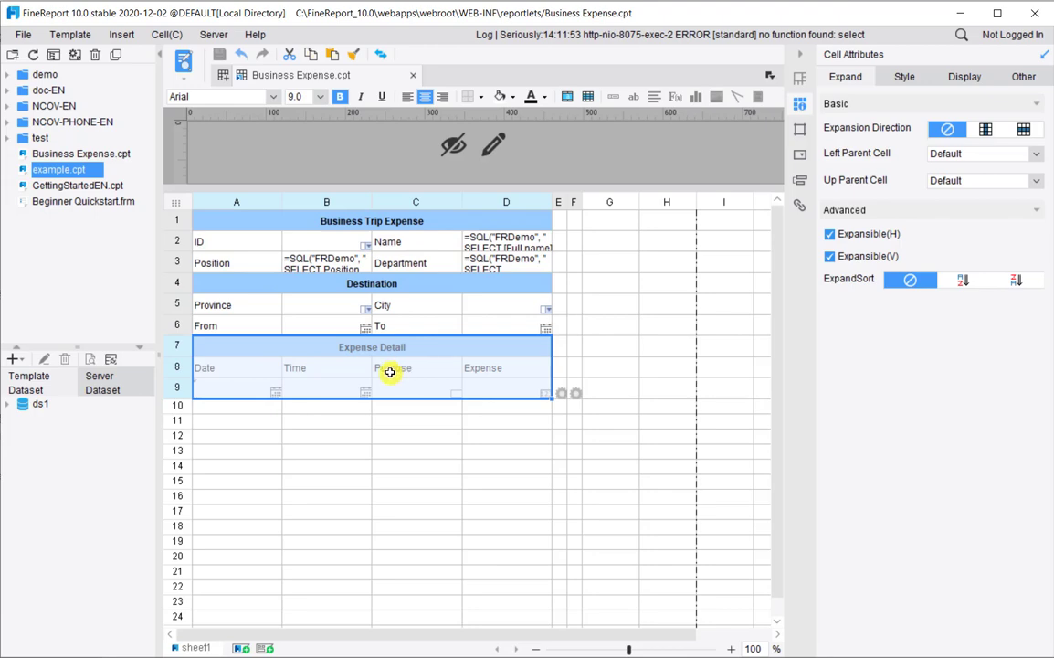
pyautogui.click(305, 477)
# Open the template's data entry attributes and add a Built-in SQL submission
pyautogui.click(74, 35)
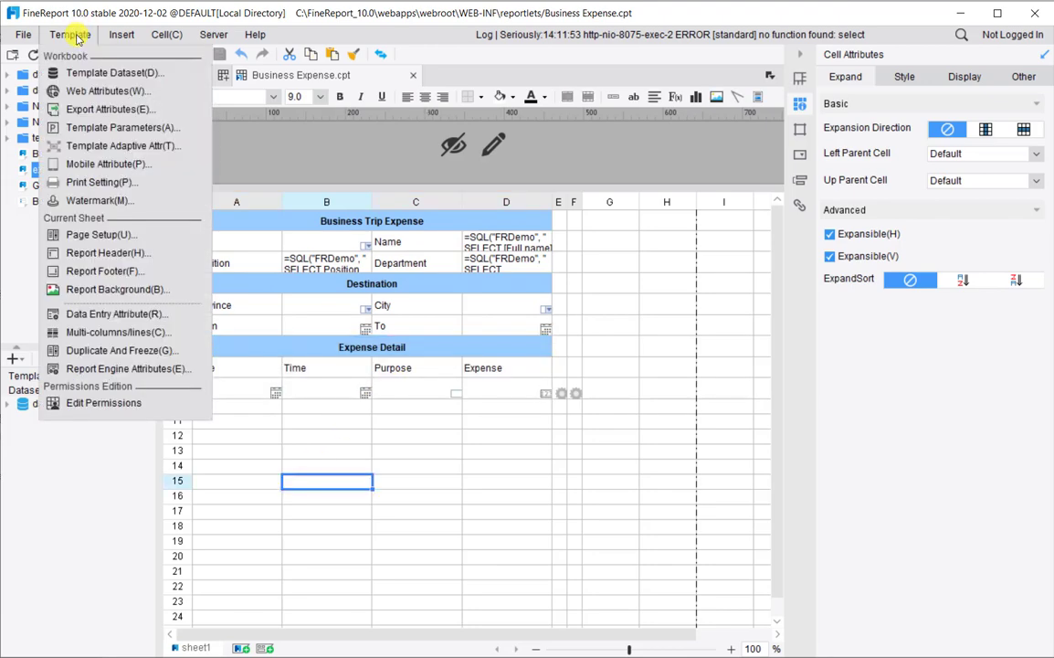
pyautogui.click(150, 313)
pyautogui.moveTo(258, 75); pyautogui.dragTo(400, 118)
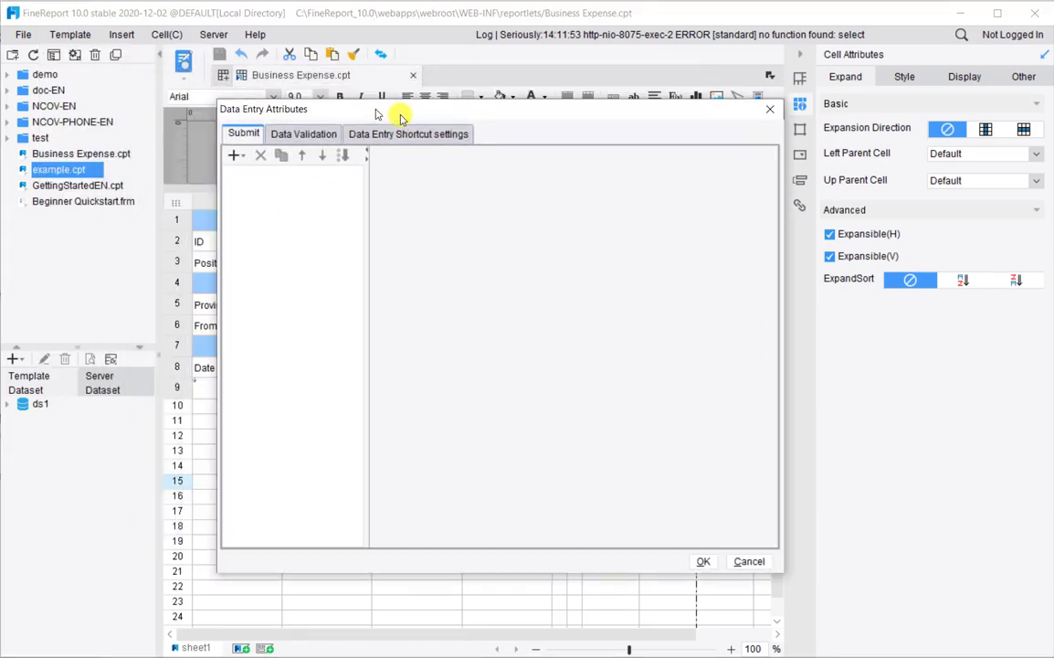
pyautogui.click(303, 175)
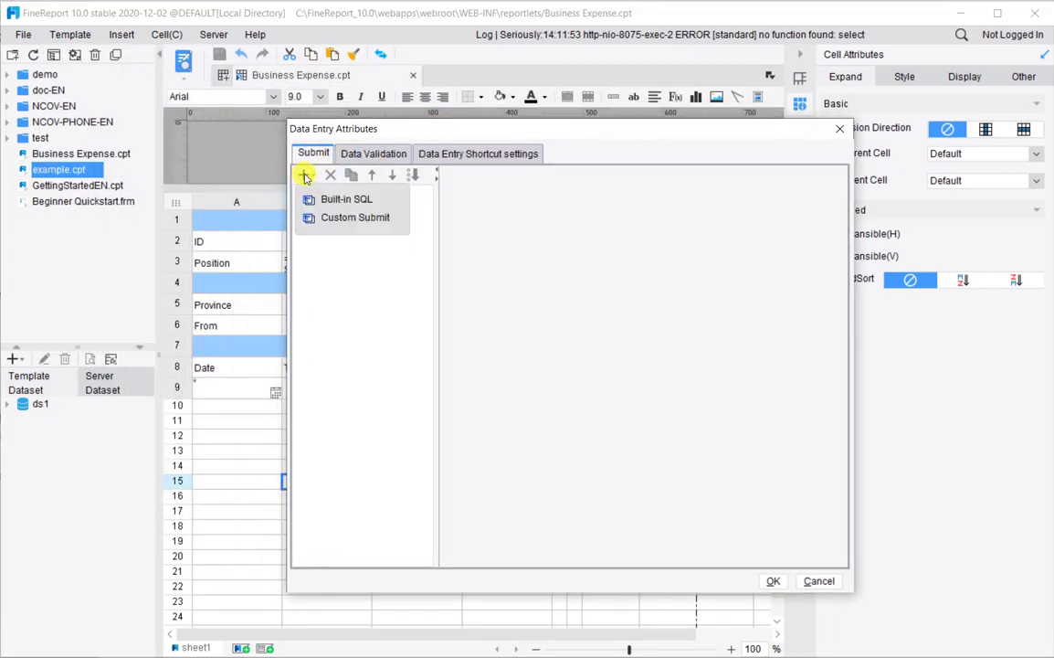
pyautogui.click(344, 199)
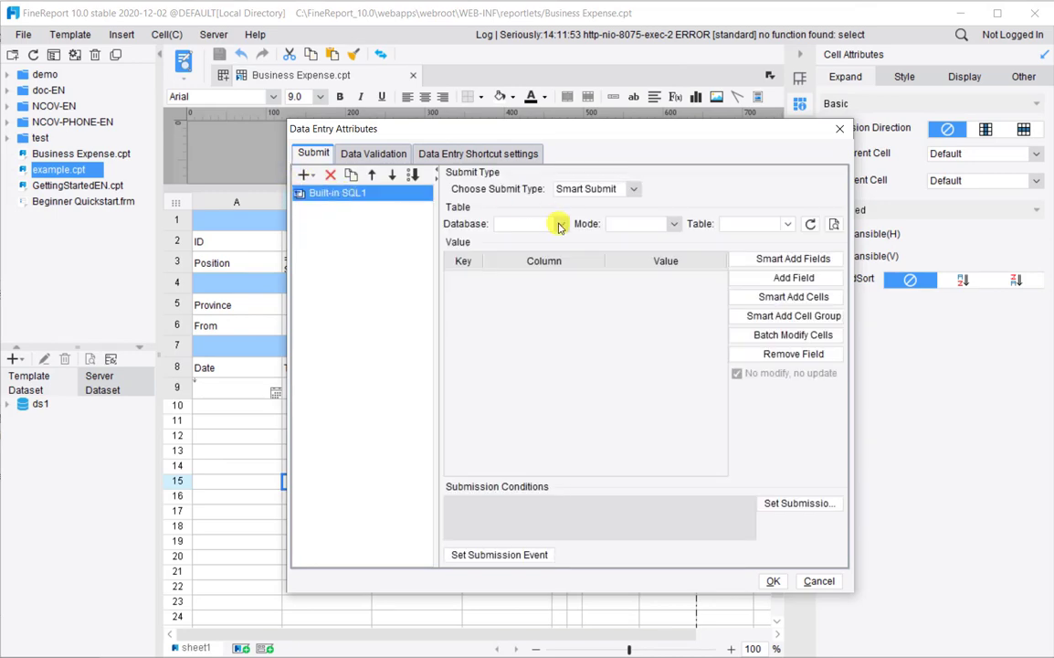
# Point the submission to the Business_Trip_Record table in the FRDemo database and smart-add all of its fields
pyautogui.click(559, 226)
pyautogui.click(513, 239)
pyautogui.click(771, 224)
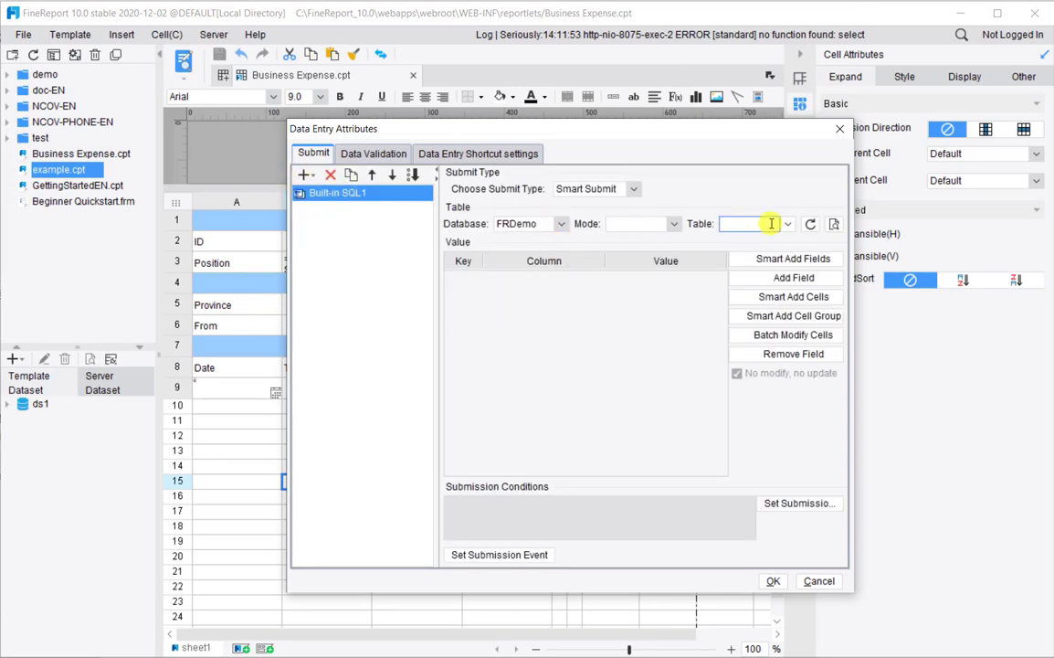
pyautogui.write('Bus')
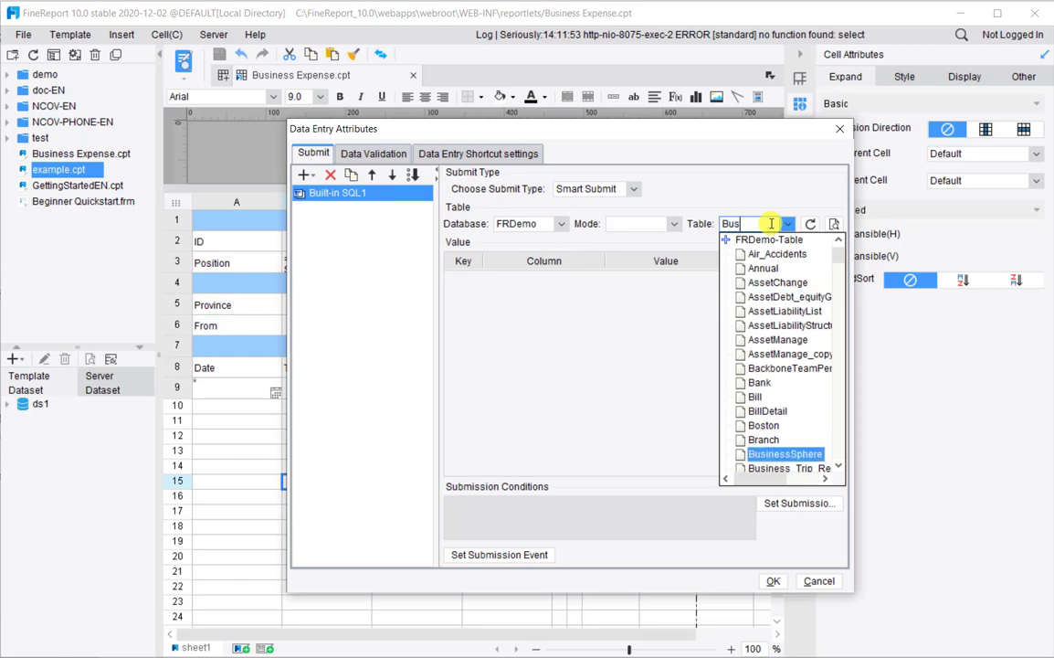
pyautogui.write('iness_')
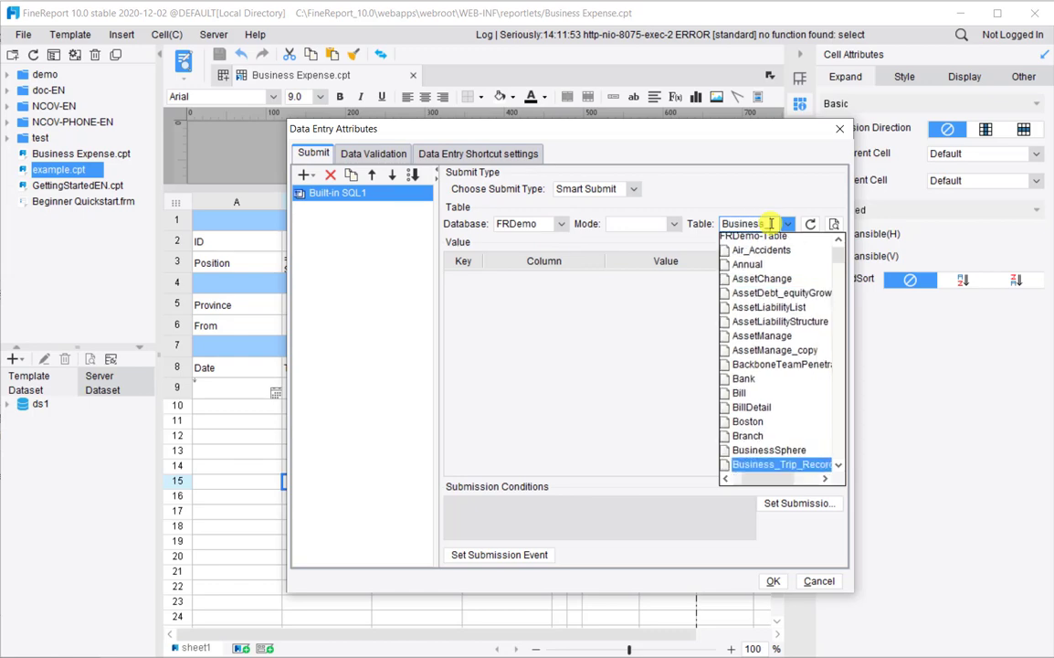
pyautogui.click(791, 465)
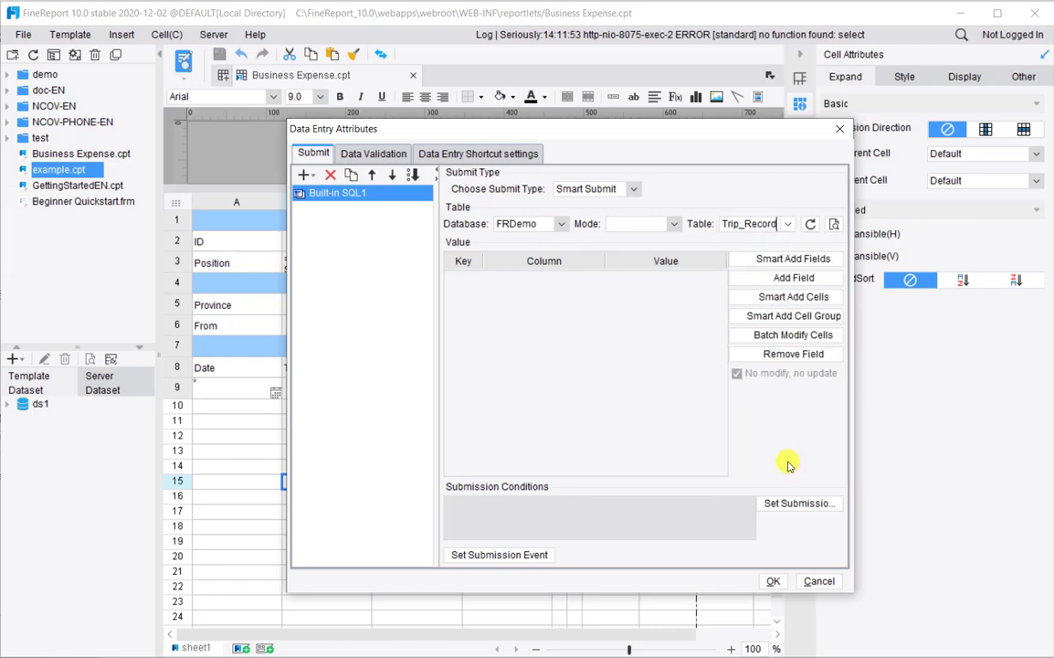
pyautogui.click(757, 259)
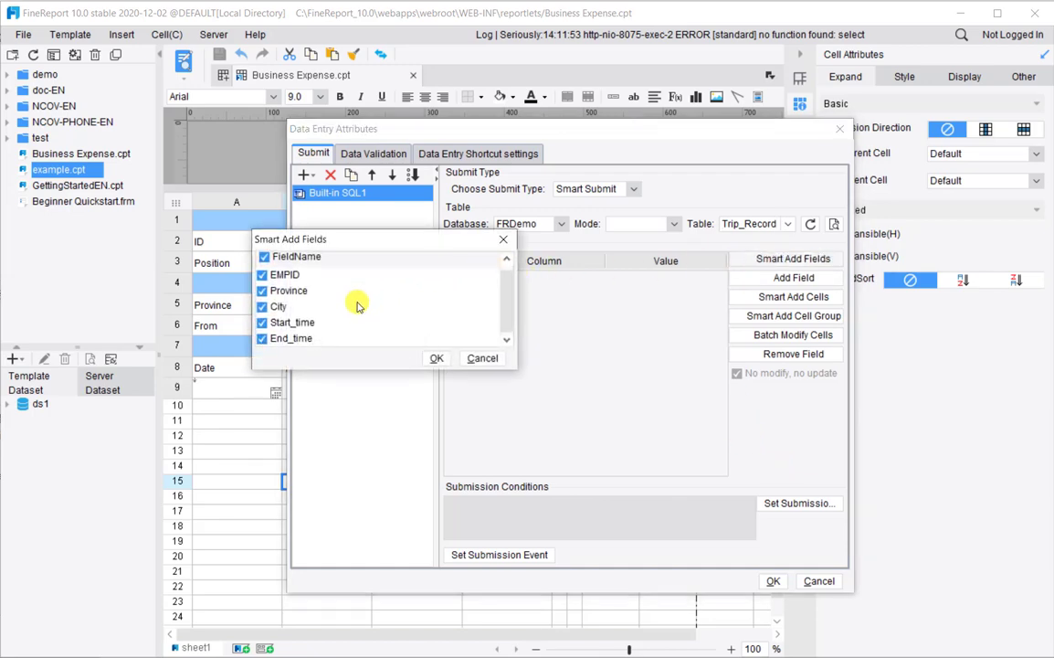
pyautogui.click(429, 358)
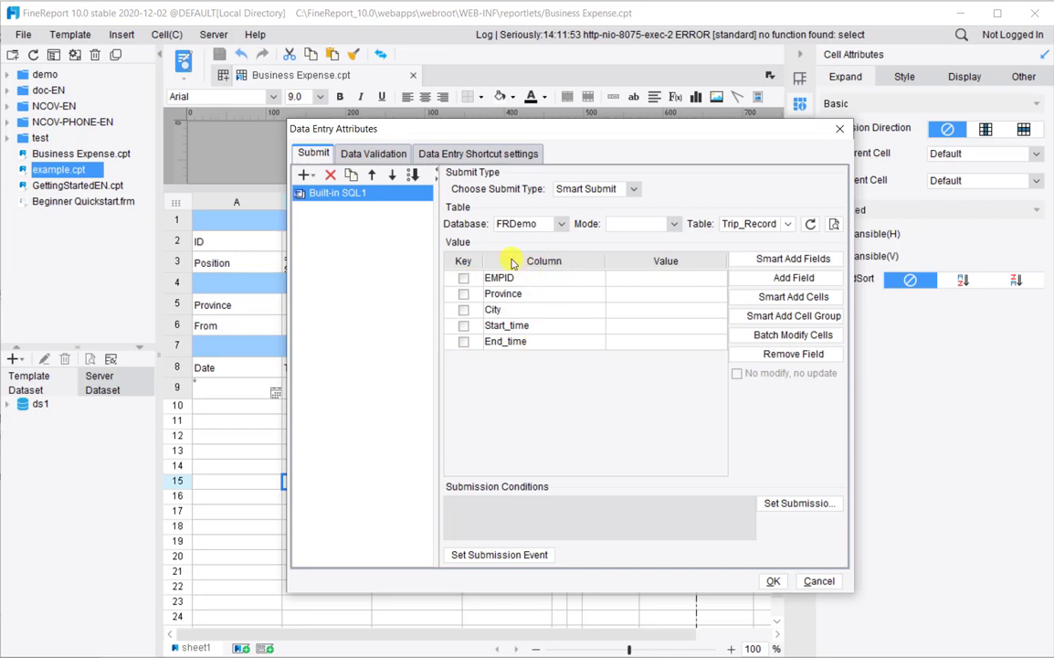
# Smart-add the submission cells: EMPID to B2, Province to B5, City to D5, Start_time to B6 and End_time to D6
pyautogui.click(784, 299)
pyautogui.moveTo(427, 234); pyautogui.dragTo(375, 425)
pyautogui.click(311, 239)
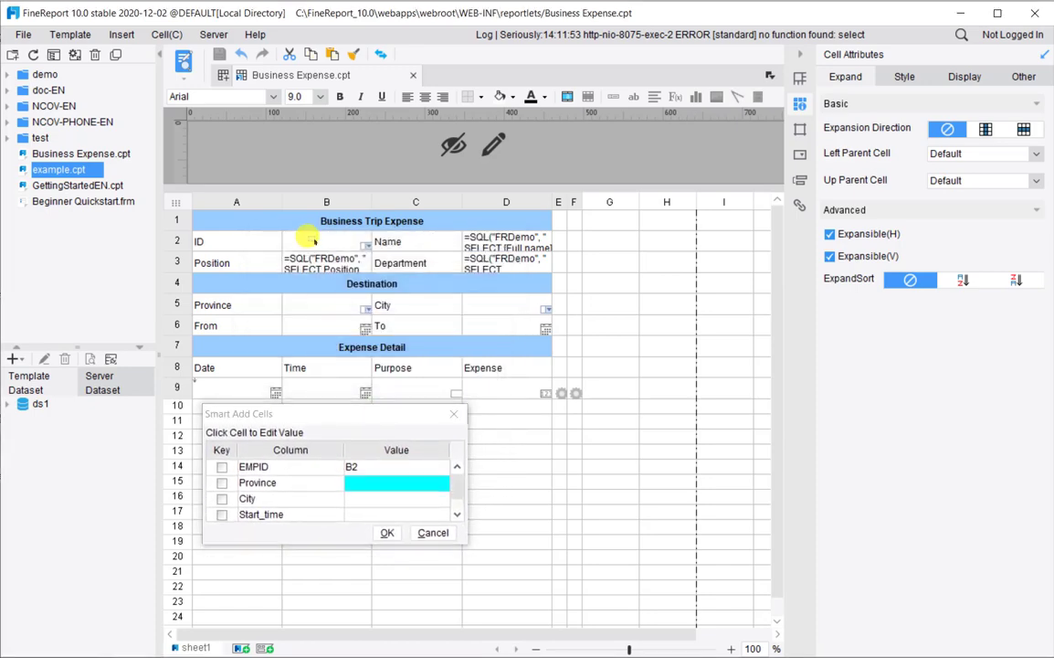
pyautogui.click(311, 306)
pyautogui.click(471, 304)
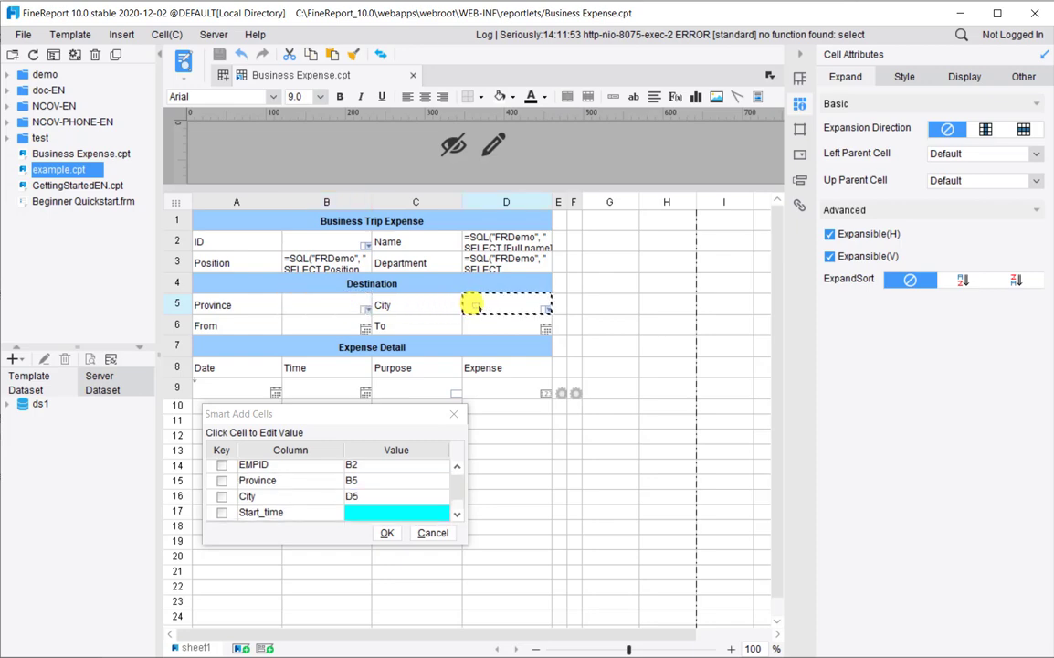
pyautogui.click(300, 322)
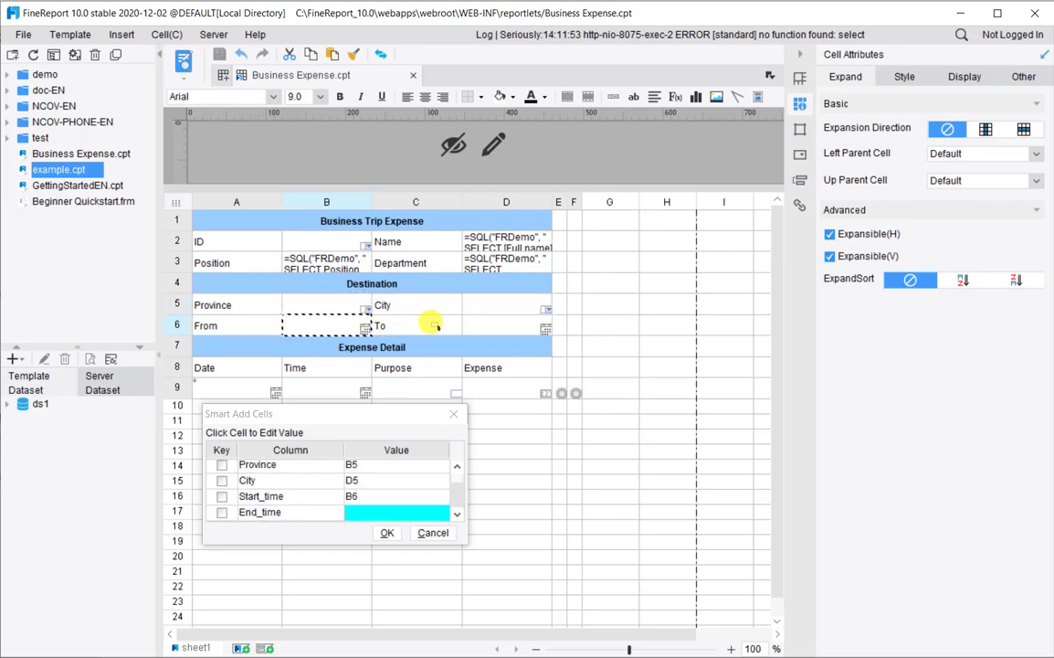
pyautogui.click(473, 324)
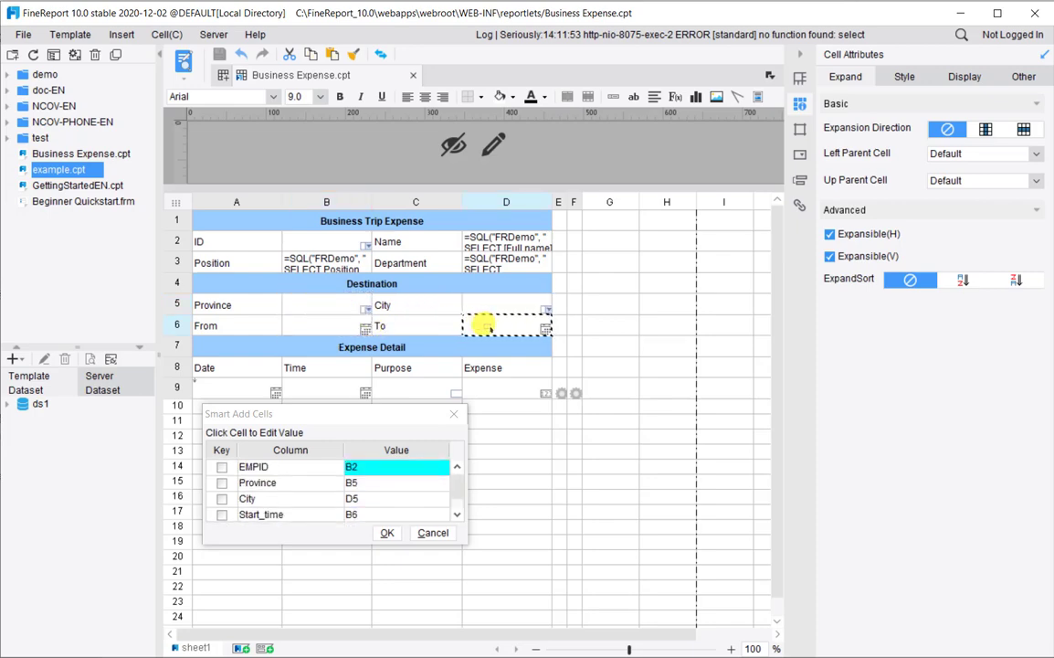
pyautogui.click(388, 534)
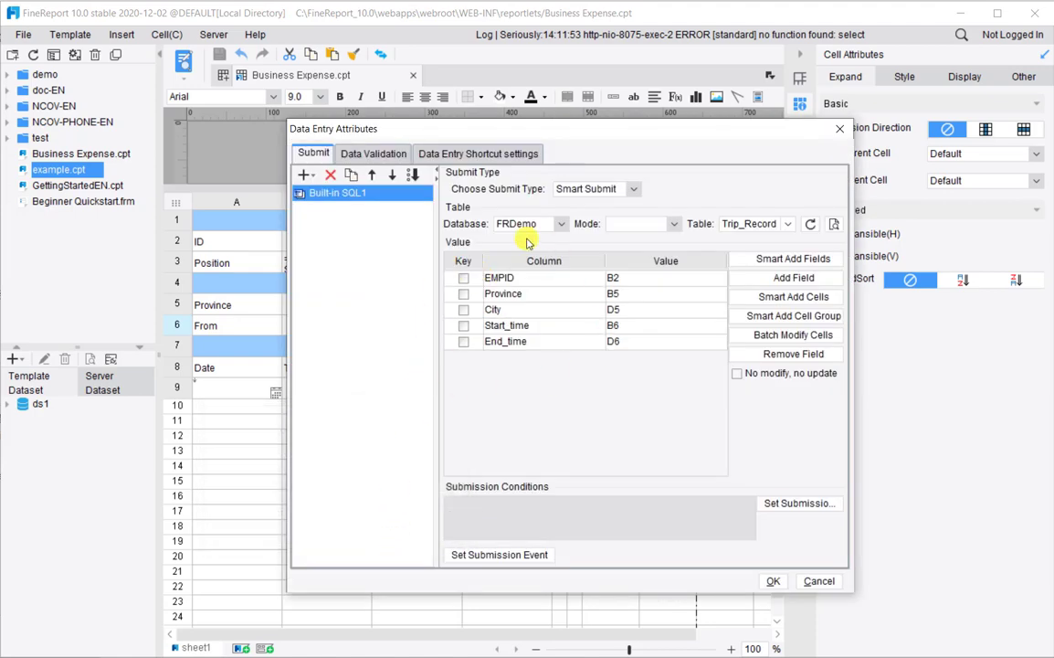
# Mark EMPID and Start_time as key columns of the submission and apply the data entry attributes
pyautogui.click(463, 277)
pyautogui.click(461, 325)
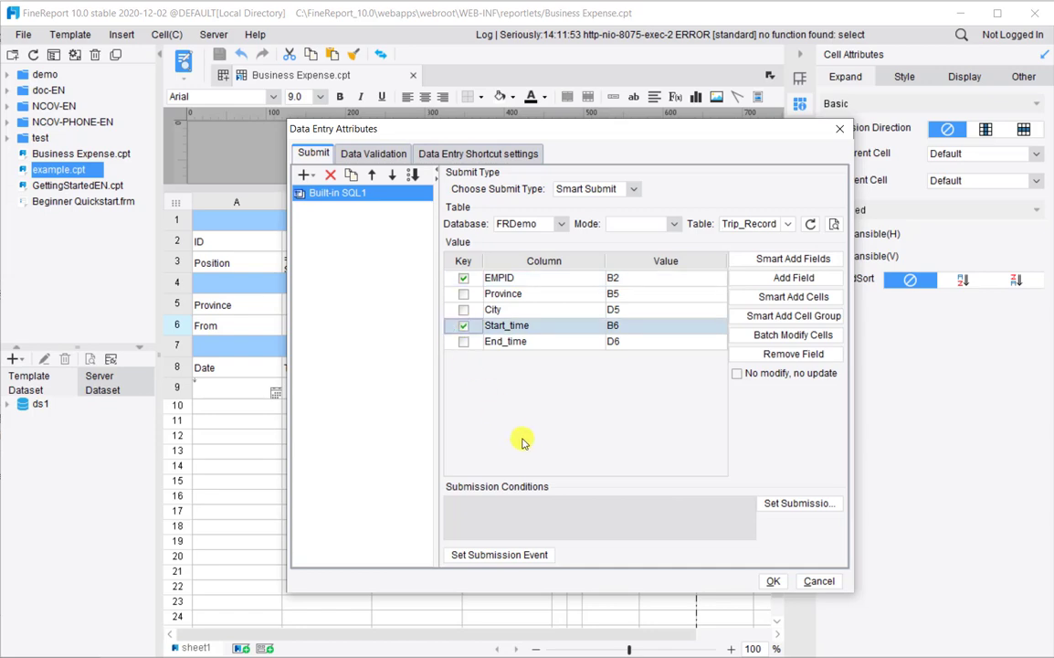
pyautogui.click(772, 582)
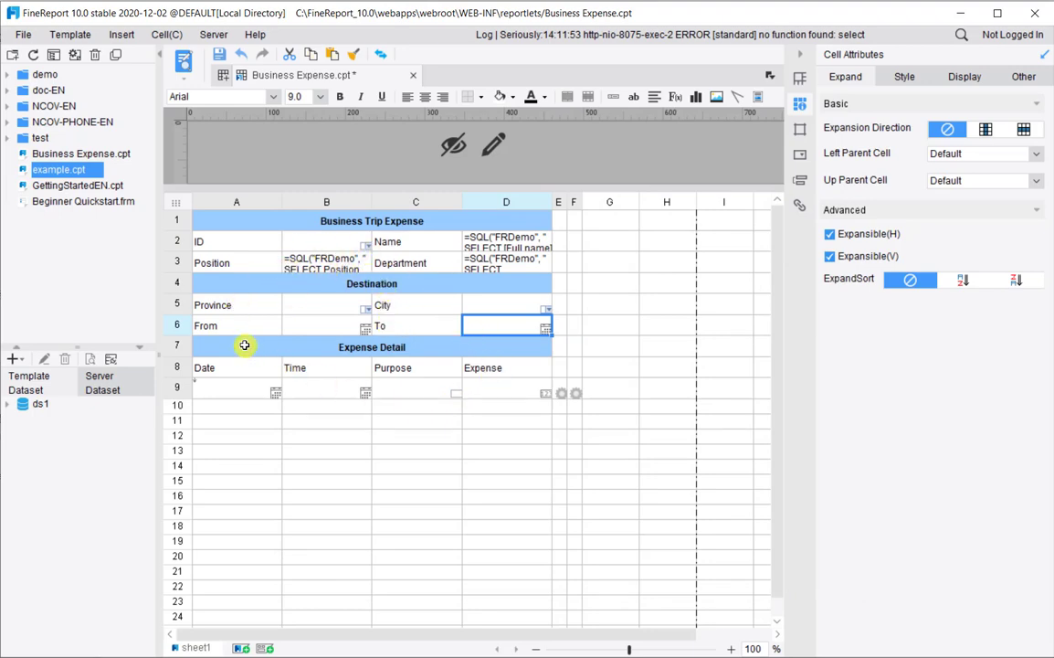
# Open the template's data entry attributes and add a second Built-in SQL submission for the expense detail rows
pyautogui.moveTo(246, 344); pyautogui.dragTo(254, 391)
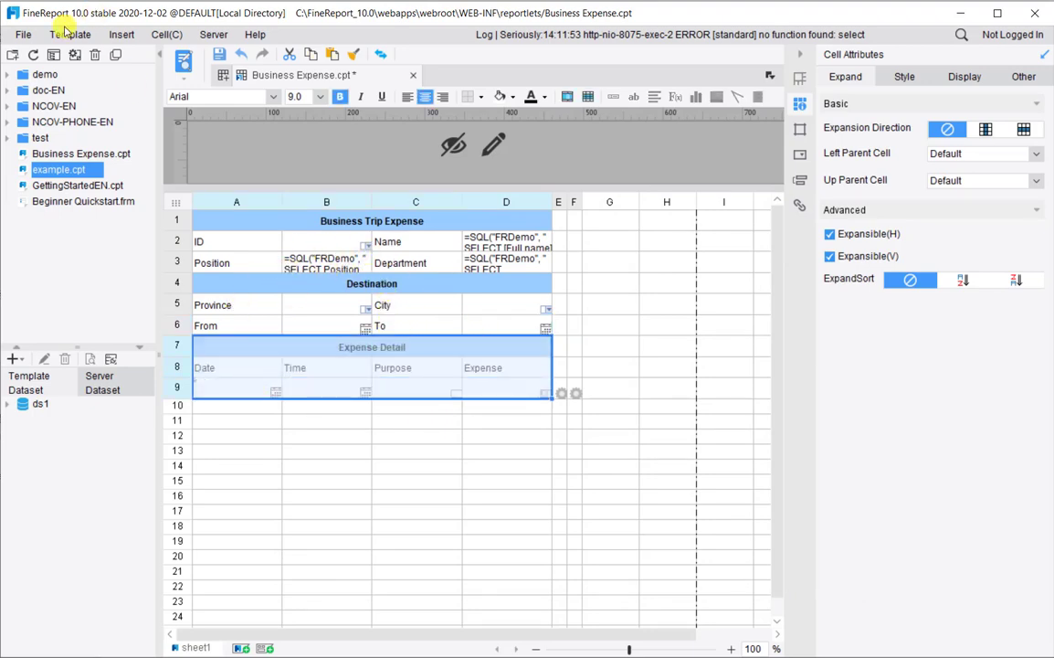
pyautogui.click(61, 34)
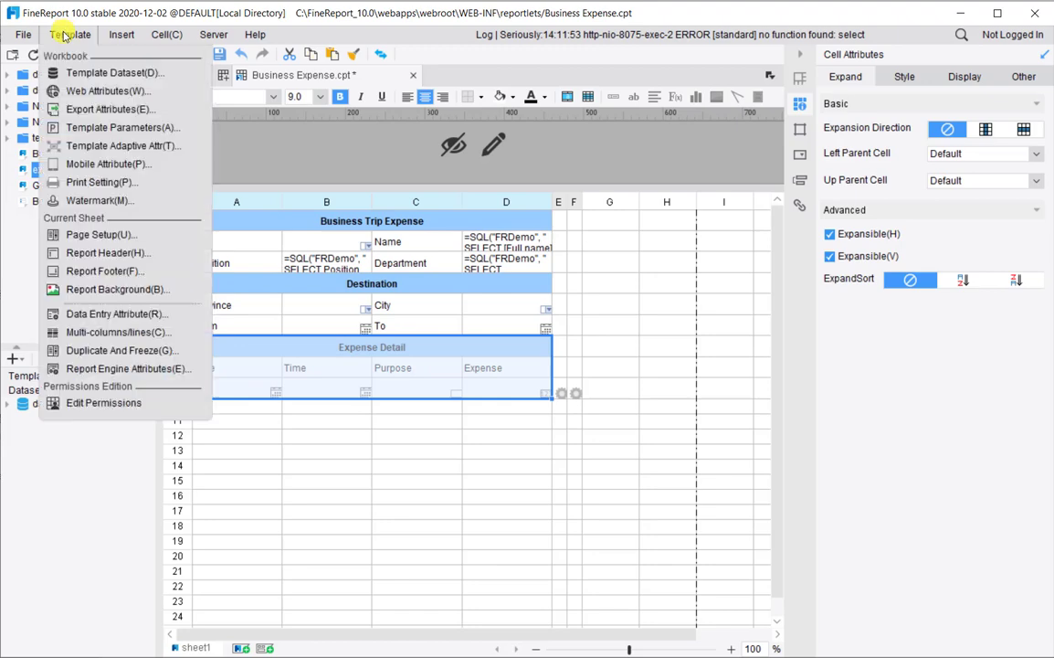
pyautogui.click(135, 315)
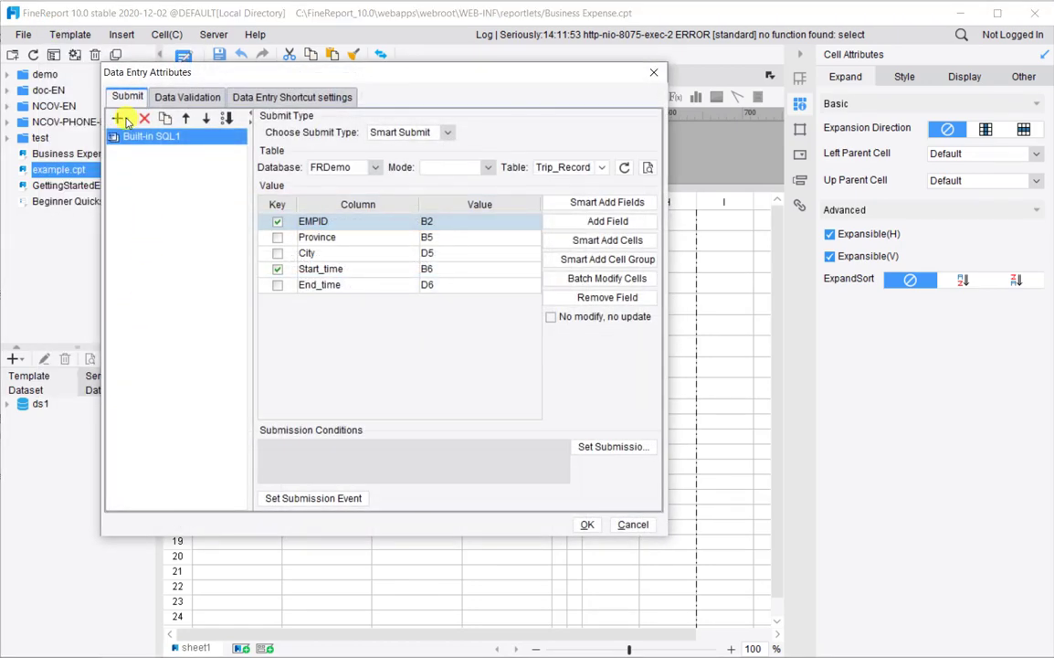
pyautogui.click(122, 118)
pyautogui.click(142, 139)
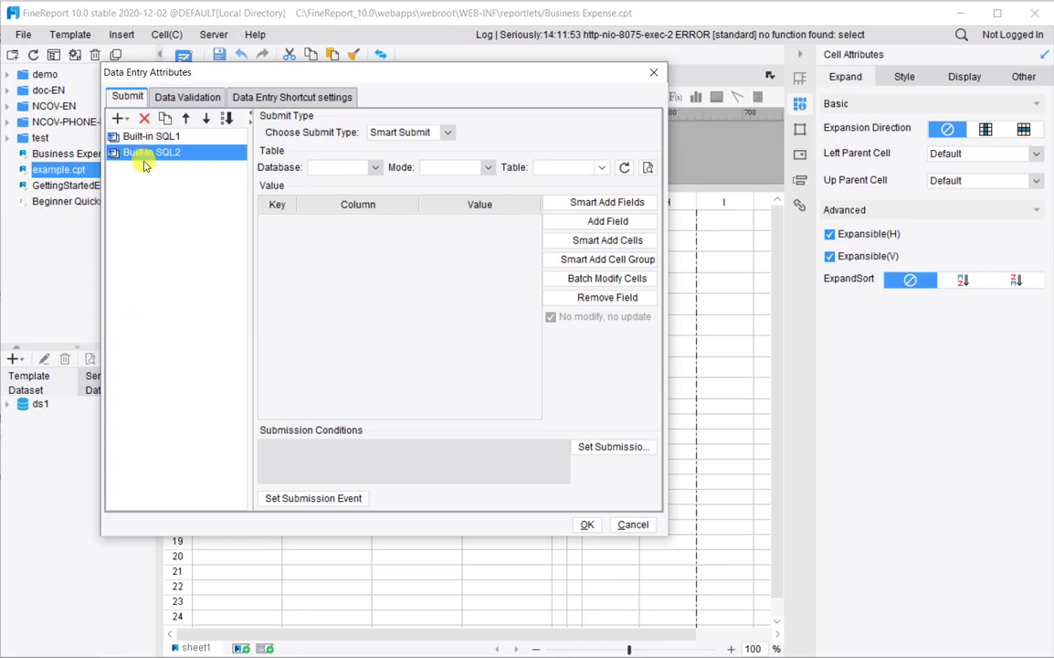
# Point the second submission to the Expense_Detail table in the FRDemo database and smart-add all of its fields
pyautogui.click(372, 168)
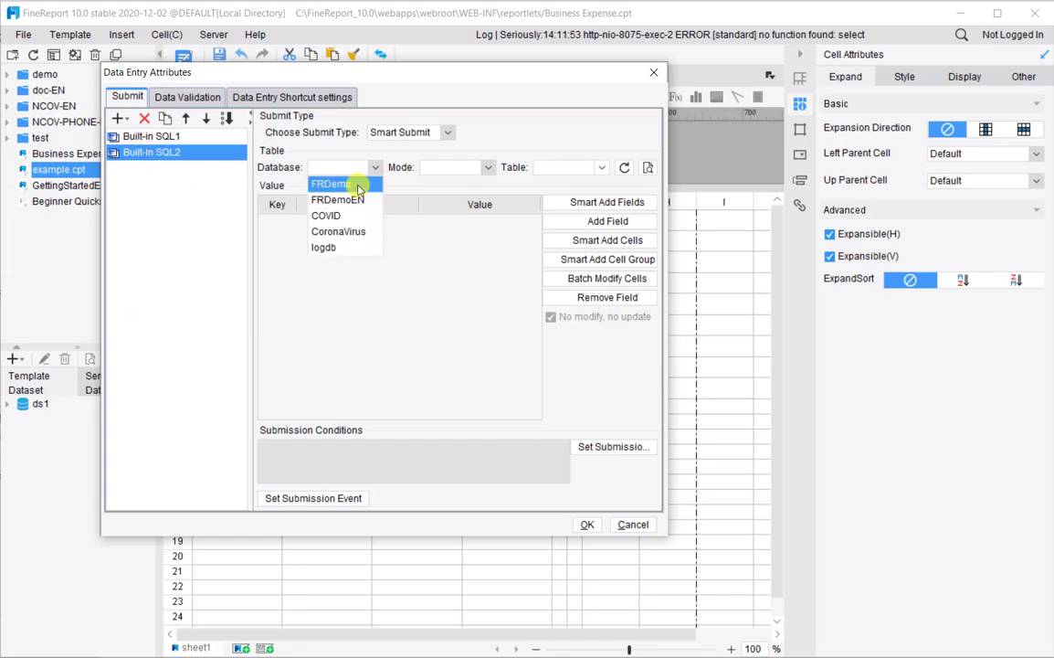
pyautogui.click(358, 185)
pyautogui.click(577, 171)
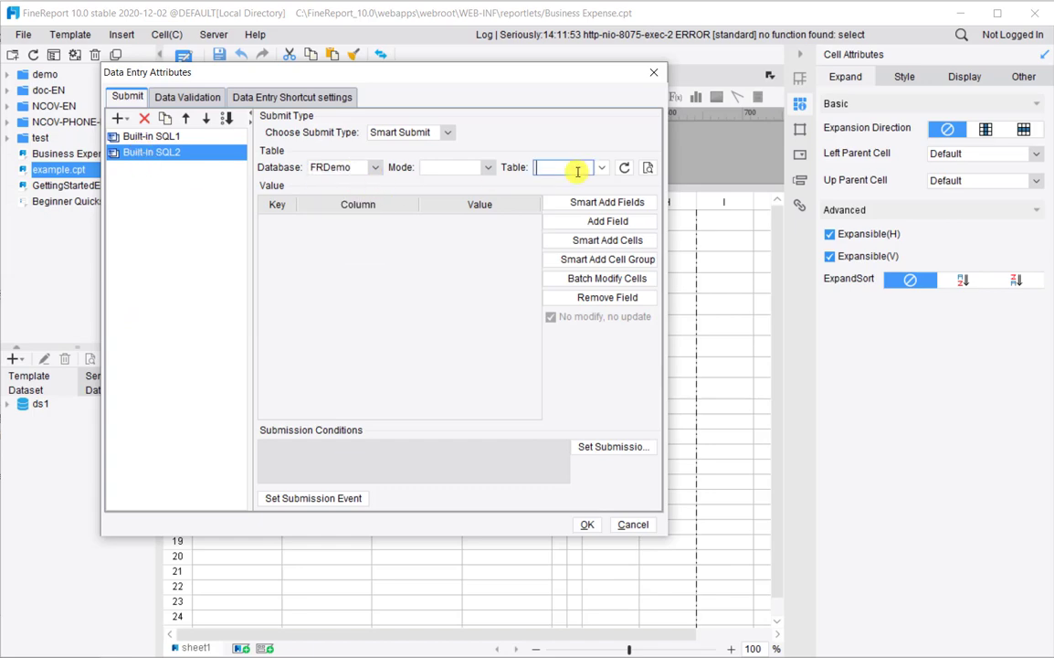
pyautogui.write('Expense_d')
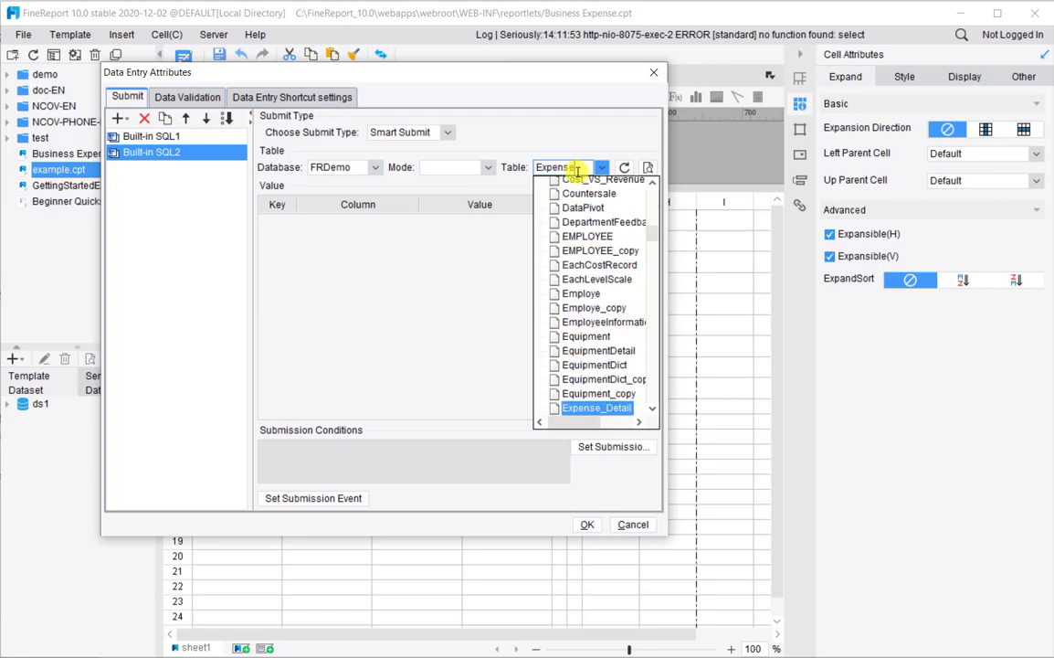
pyautogui.click(596, 408)
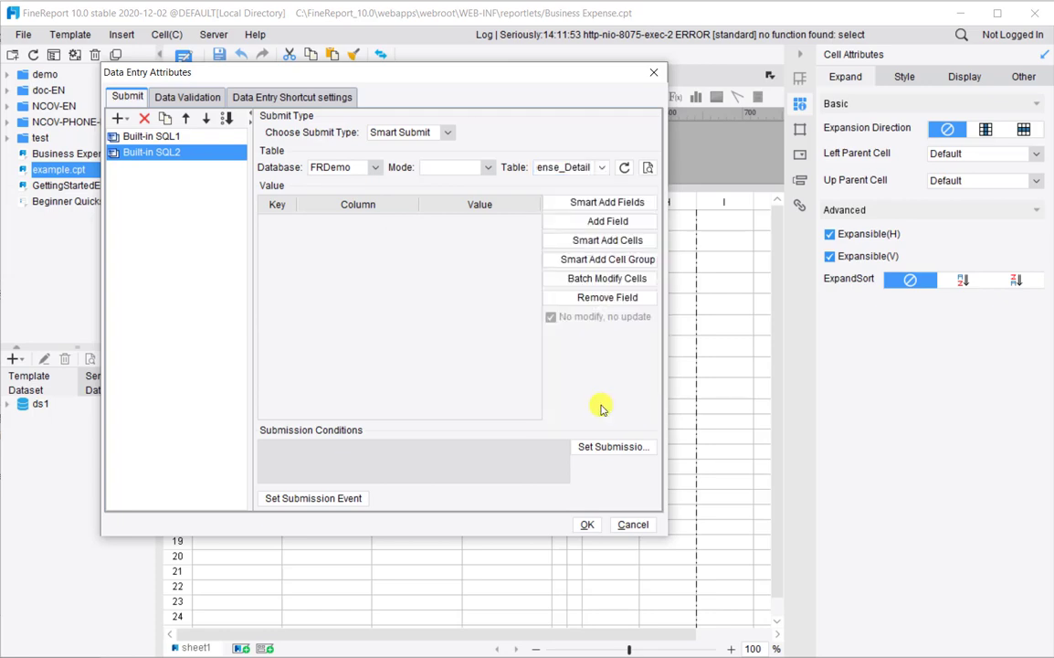
pyautogui.click(573, 203)
pyautogui.scroll(-1, 350, 287)
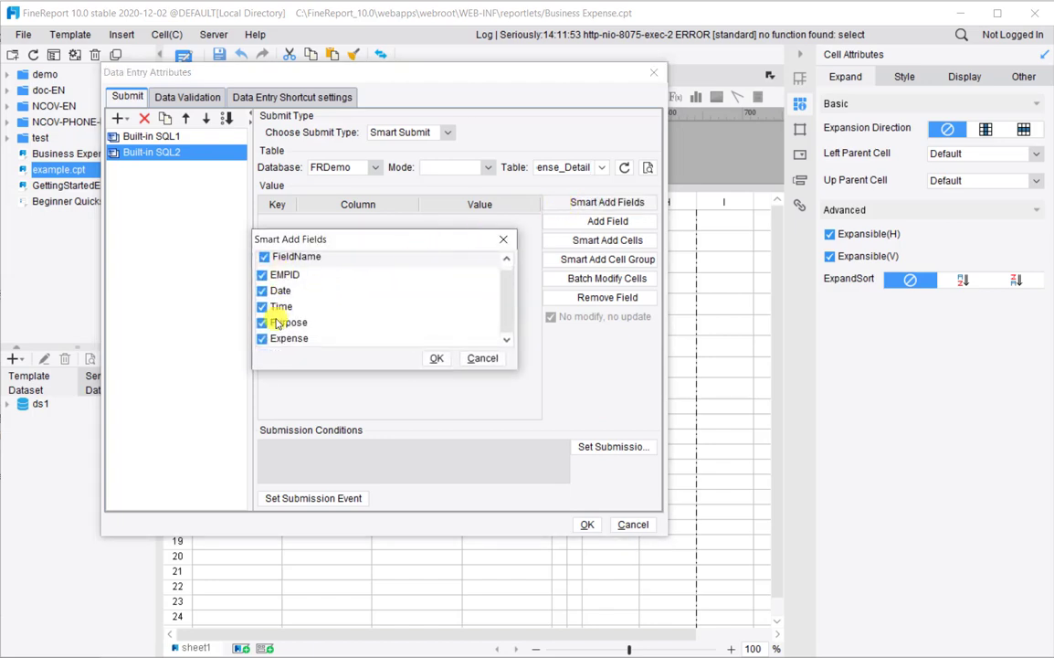
pyautogui.click(435, 359)
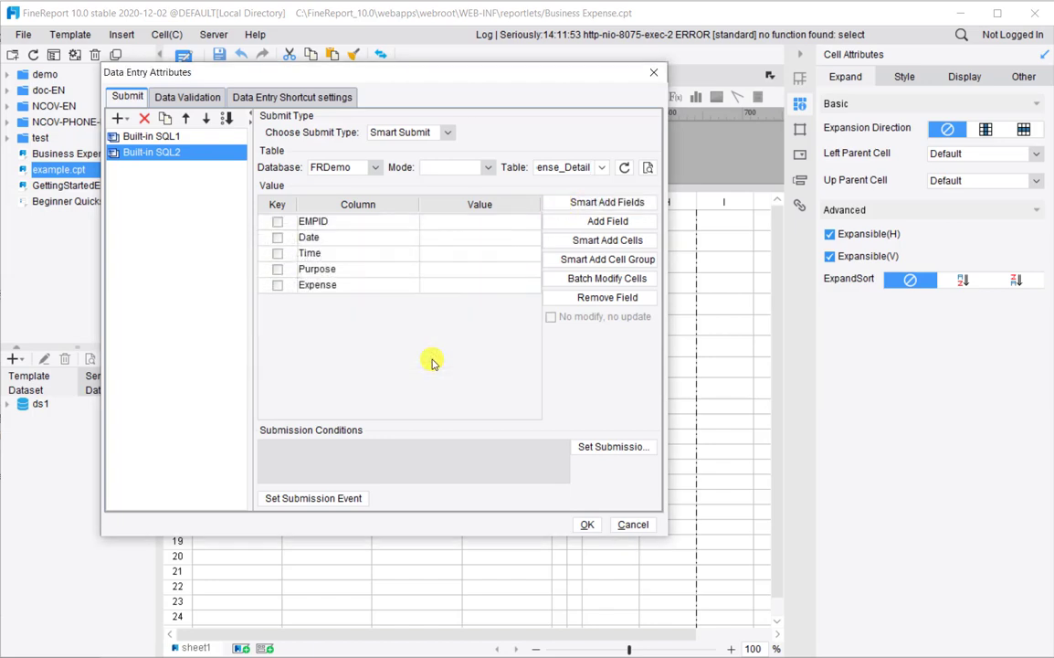
# Smart-add the second submission's cells: EMPID to B2, Date to A9, Time to B9, Purpose to C9 and Expense to D9
pyautogui.click(592, 241)
pyautogui.moveTo(438, 239); pyautogui.dragTo(419, 423)
pyautogui.click(335, 244)
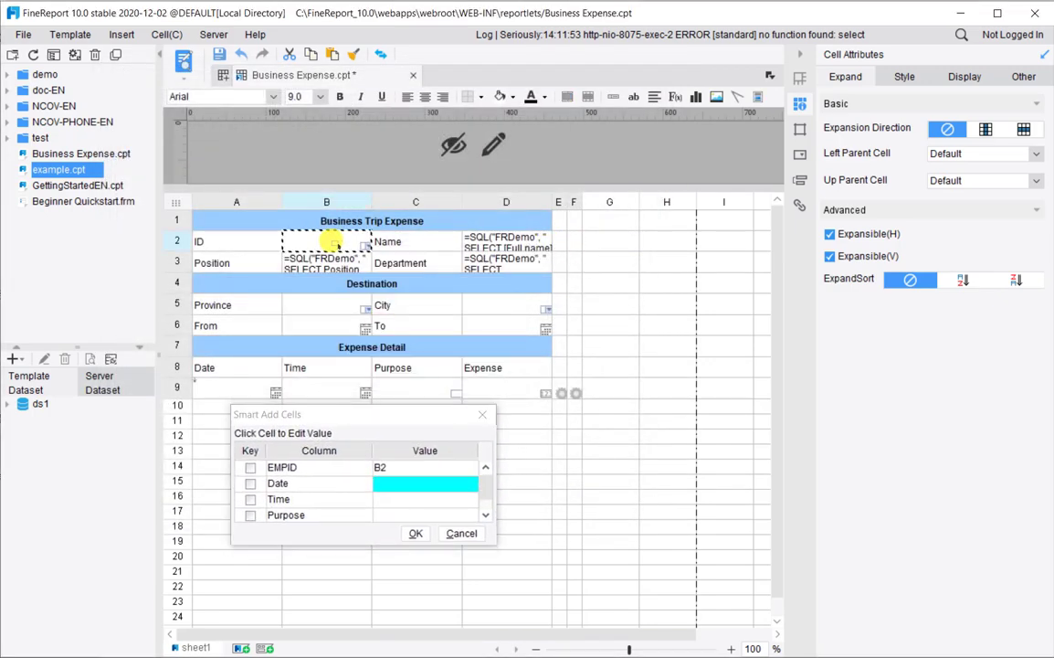
pyautogui.click(224, 393)
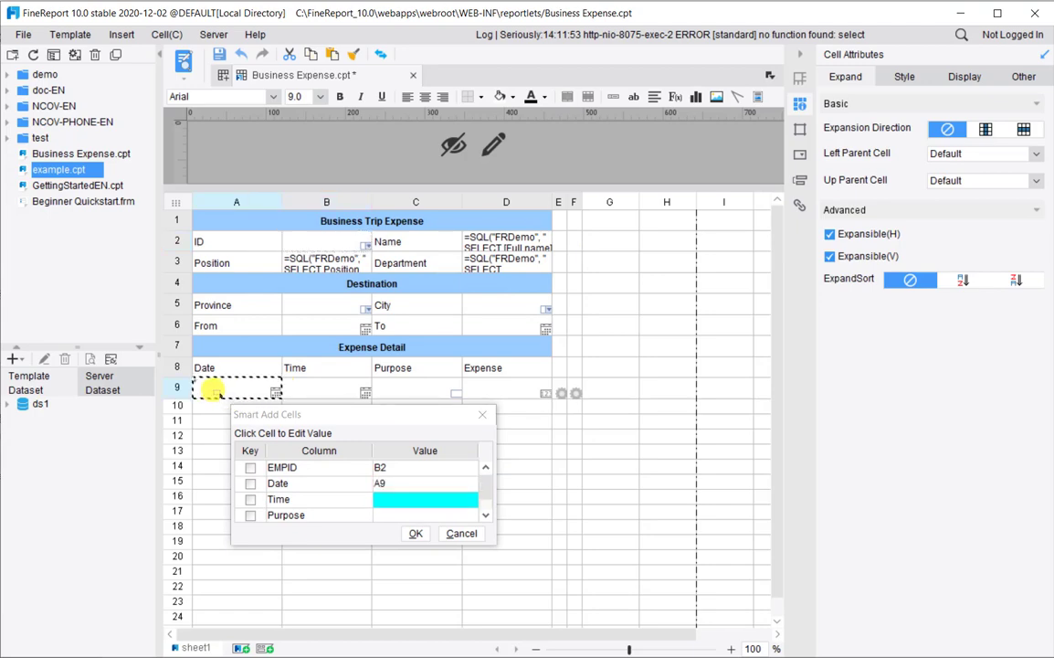
pyautogui.click(325, 385)
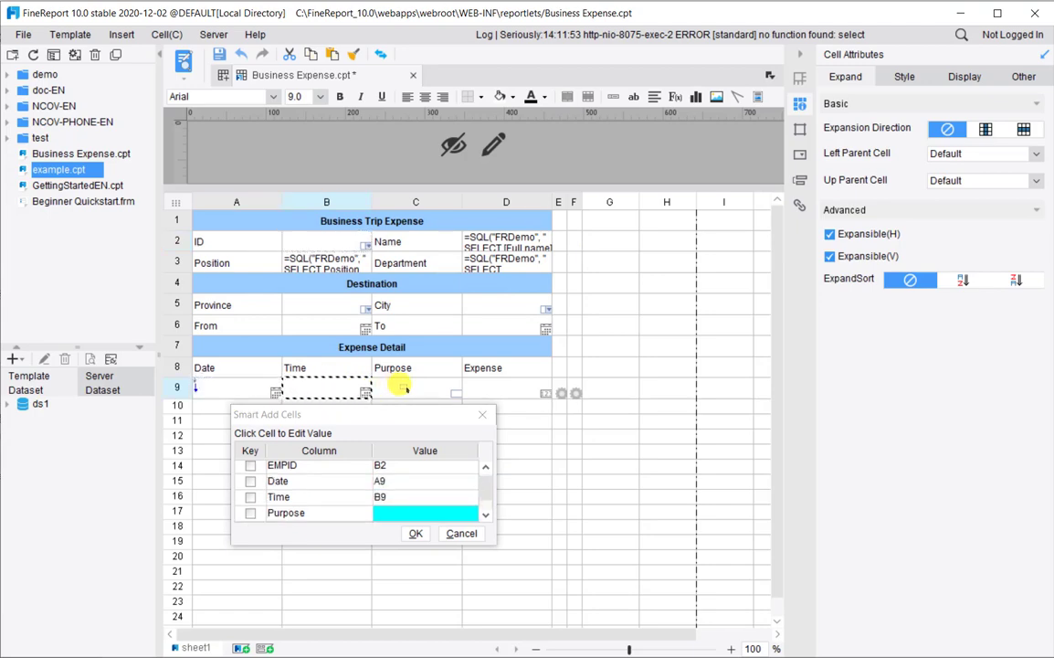
pyautogui.click(415, 386)
pyautogui.click(487, 387)
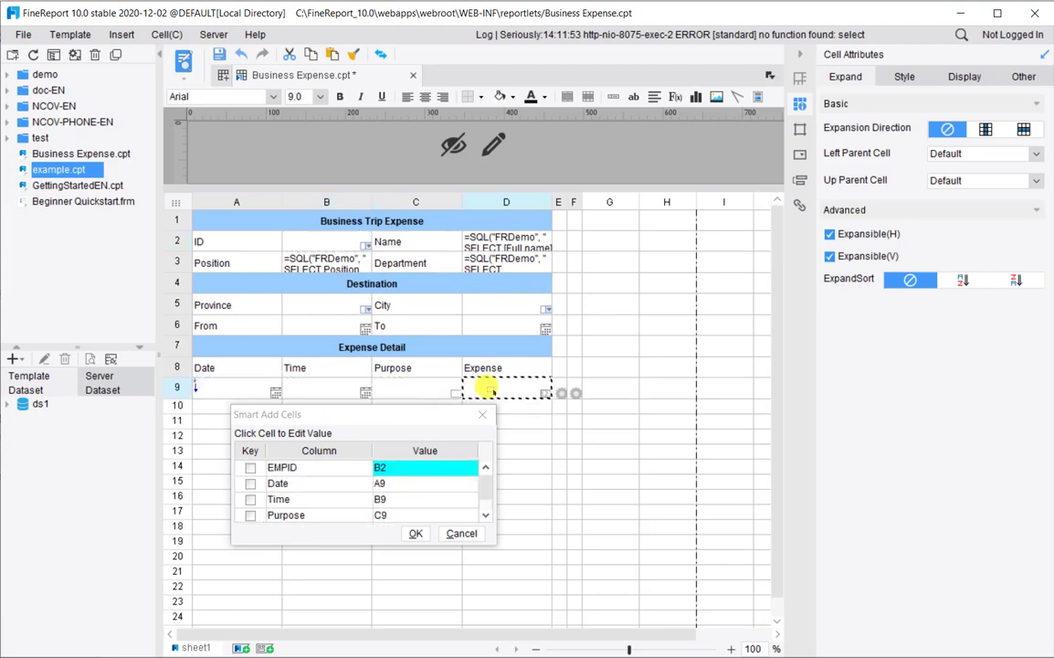
pyautogui.click(416, 534)
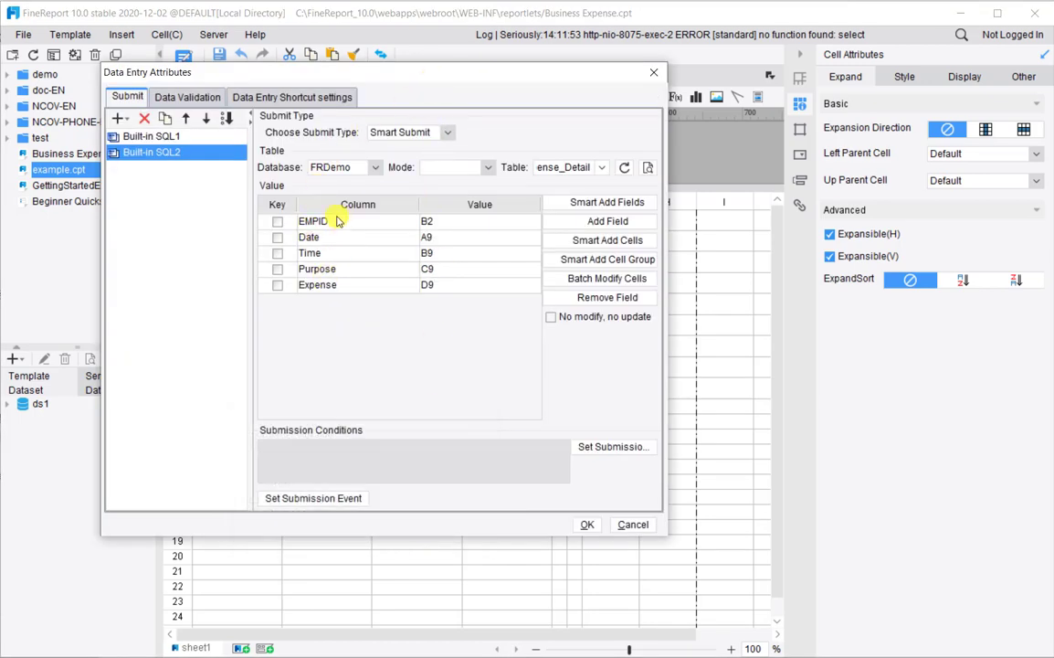
# Mark EMPID, Date and Time as key columns of the second submission and apply the data entry attributes
pyautogui.click(278, 224)
pyautogui.click(277, 238)
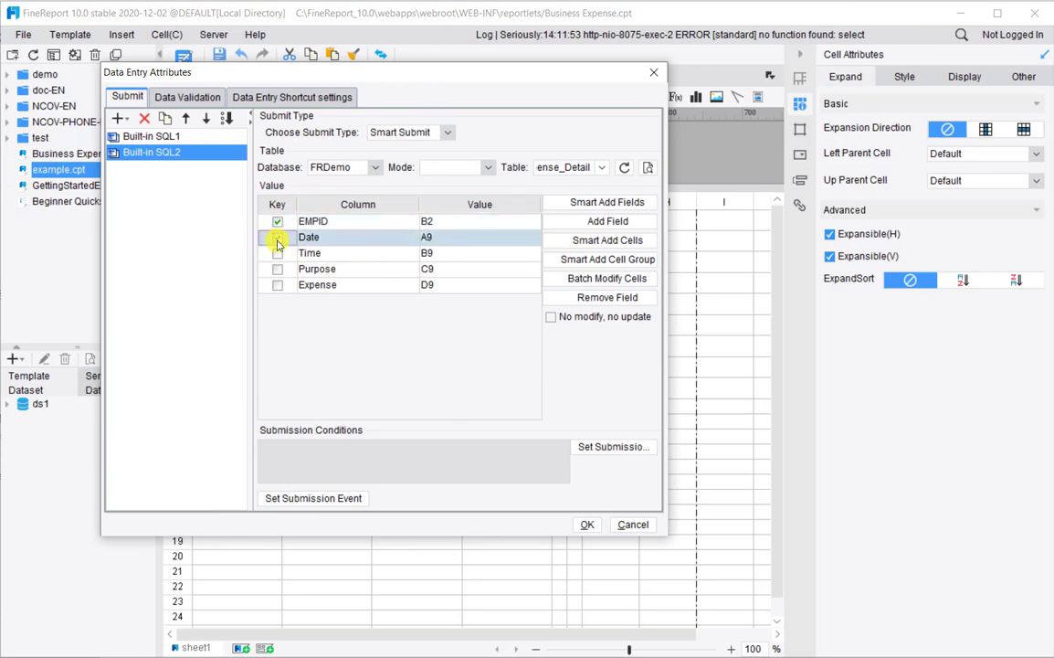
pyautogui.click(278, 253)
pyautogui.click(279, 272)
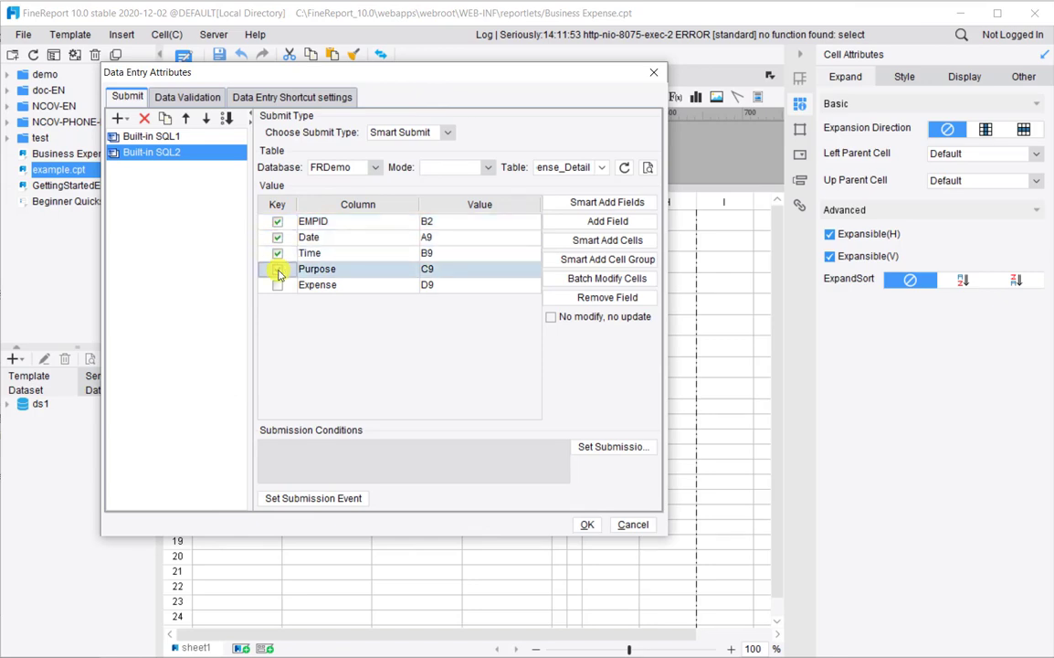
pyautogui.click(277, 270)
pyautogui.click(587, 526)
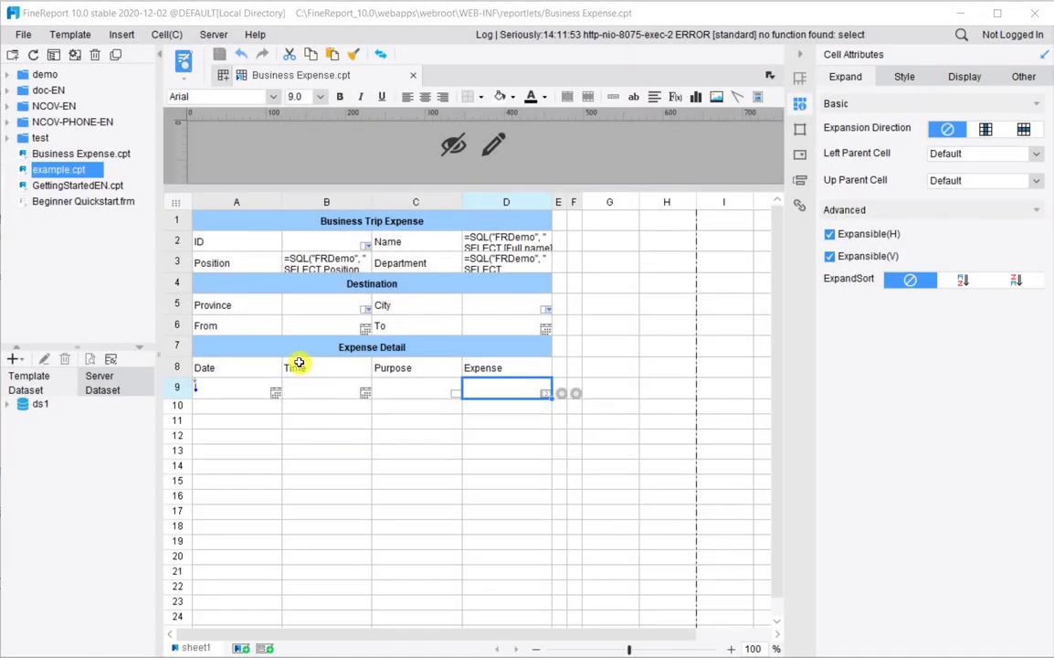
# Set the data entry settings in the template's web attributes to use server report settings and apply them
pyautogui.click(76, 39)
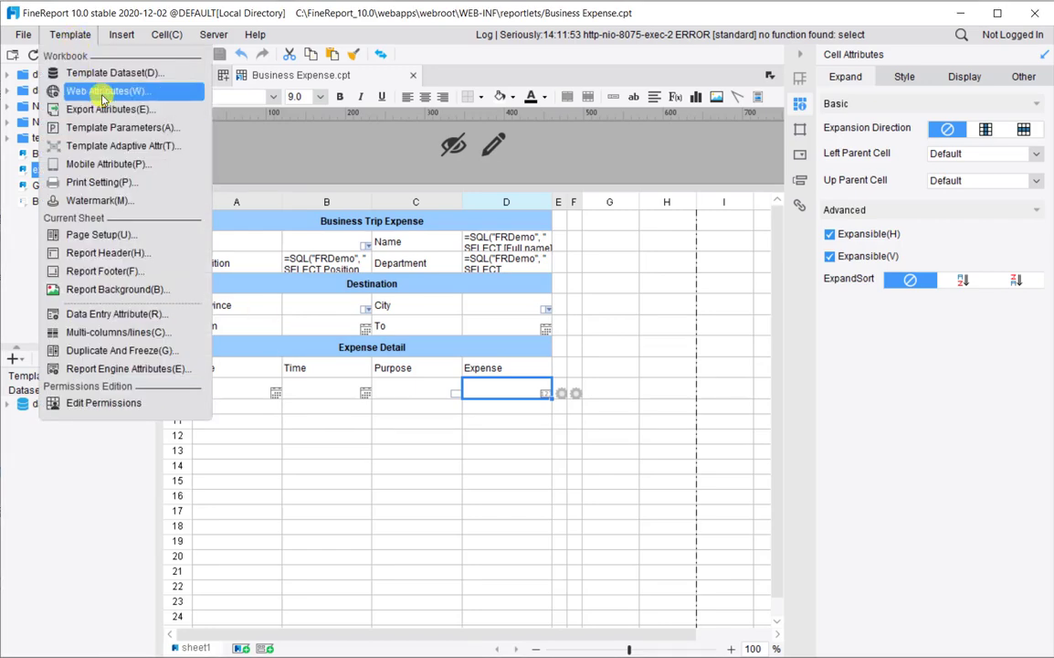
pyautogui.click(129, 92)
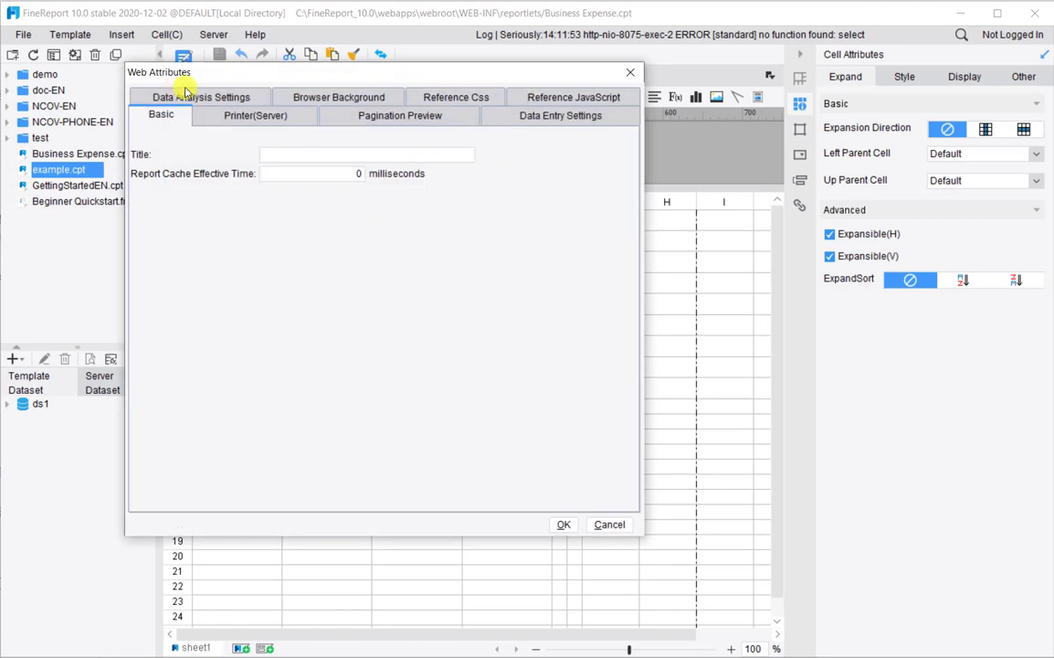
pyautogui.moveTo(271, 79); pyautogui.dragTo(337, 114)
pyautogui.click(618, 155)
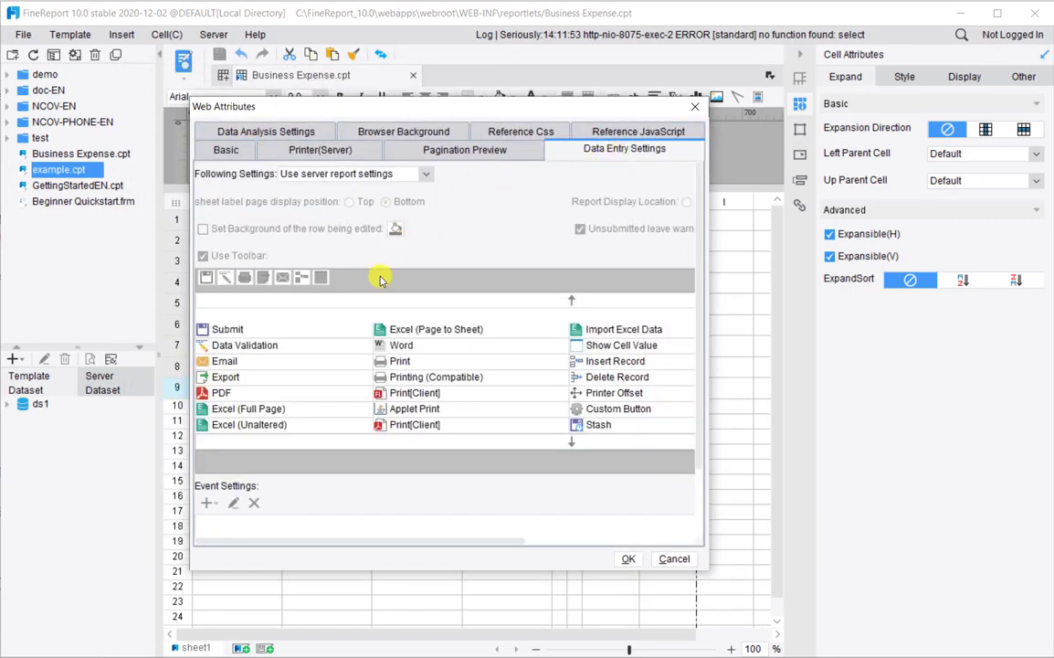
pyautogui.click(426, 177)
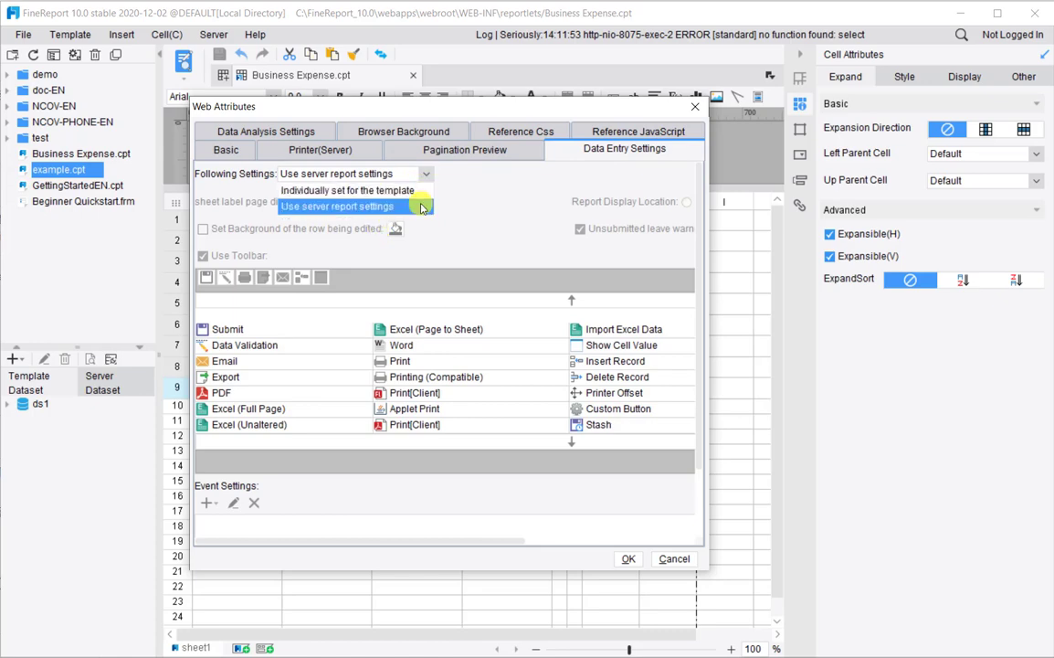
pyautogui.click(421, 207)
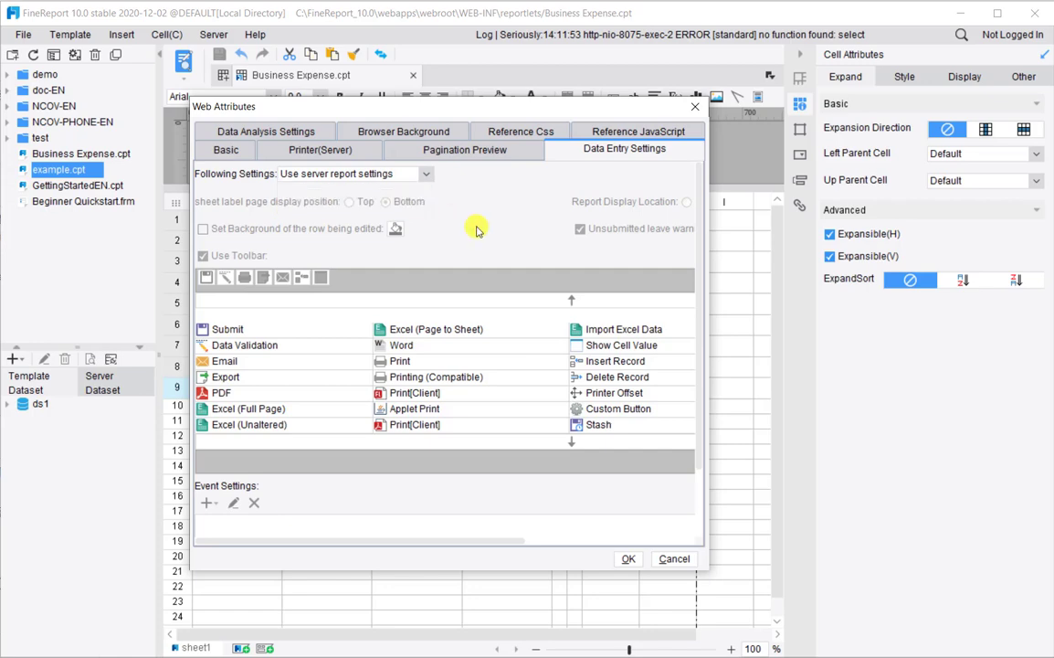
pyautogui.click(630, 559)
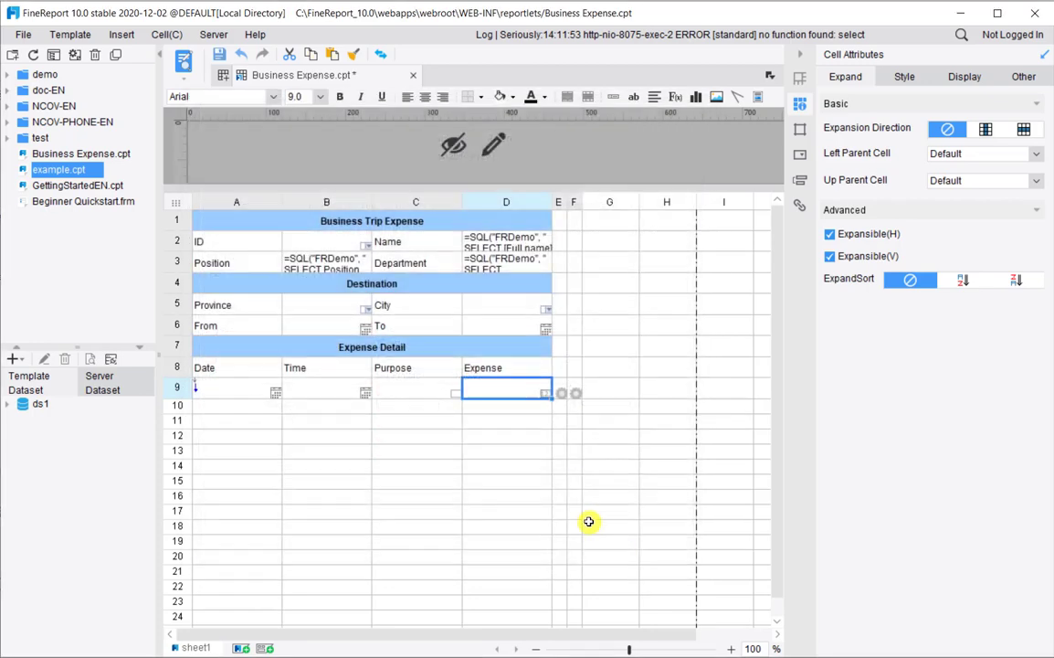
# Review the data entry settings in the report server configuration, including the toolbar and display location options
pyautogui.click(217, 35)
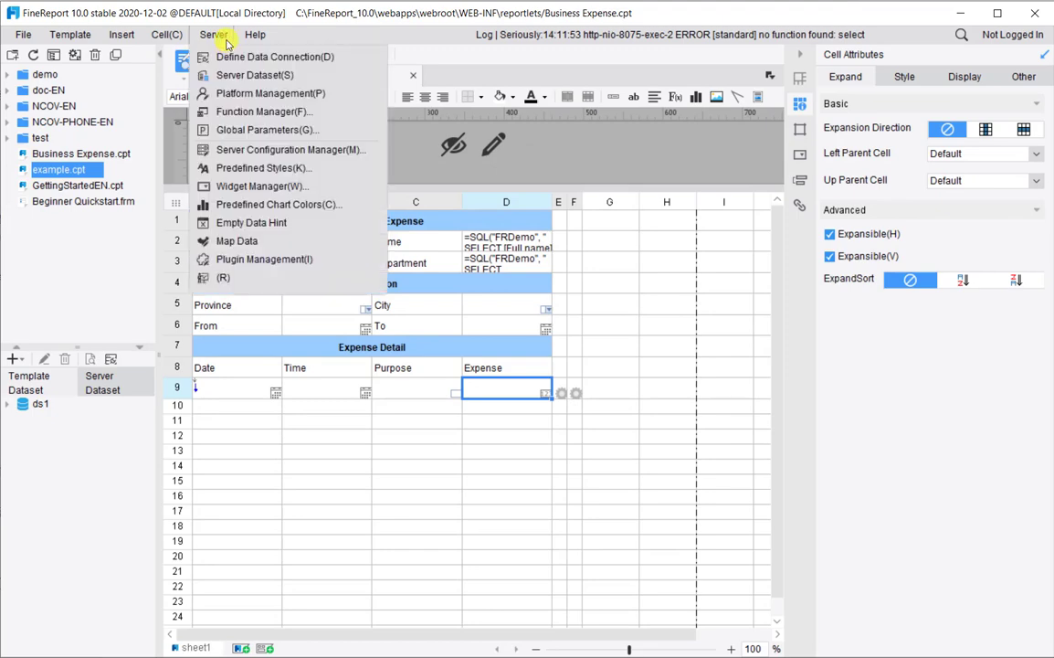
pyautogui.click(367, 159)
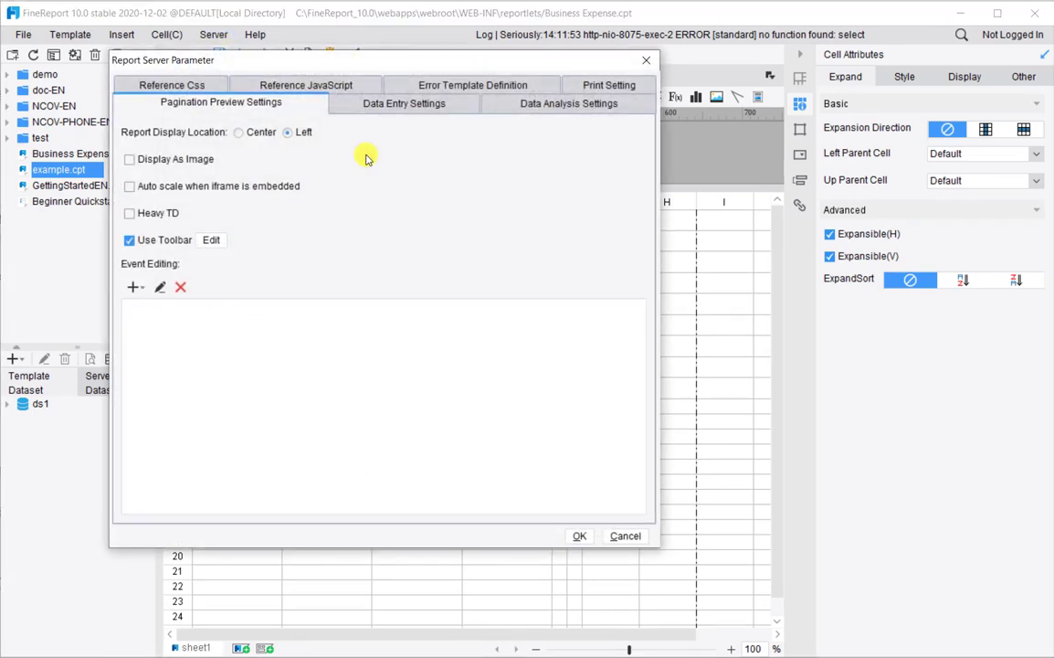
pyautogui.click(347, 102)
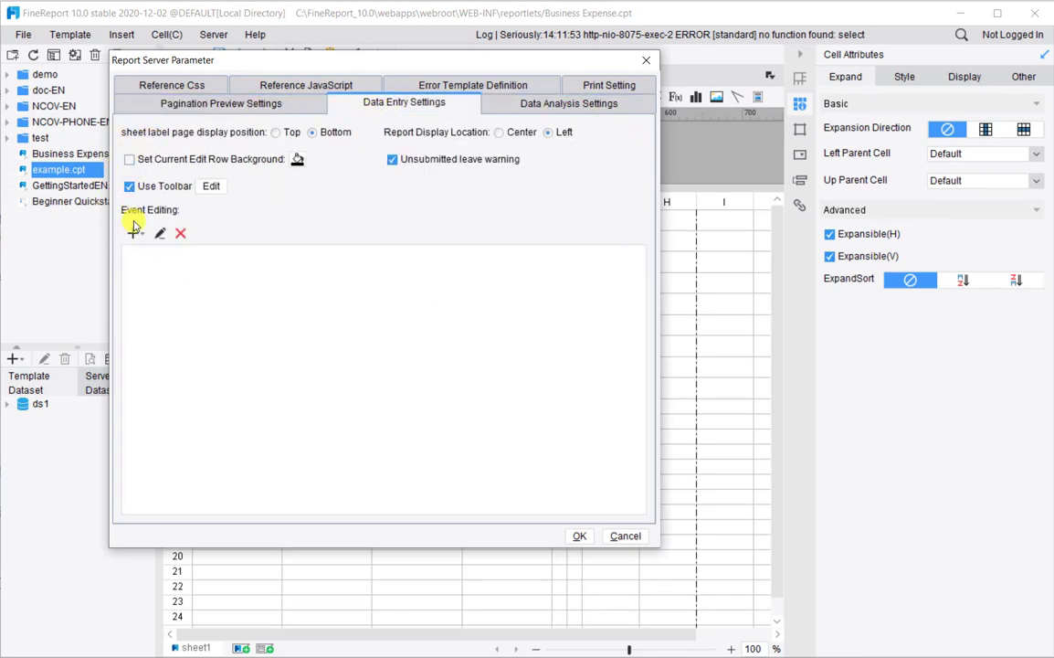
pyautogui.click(581, 536)
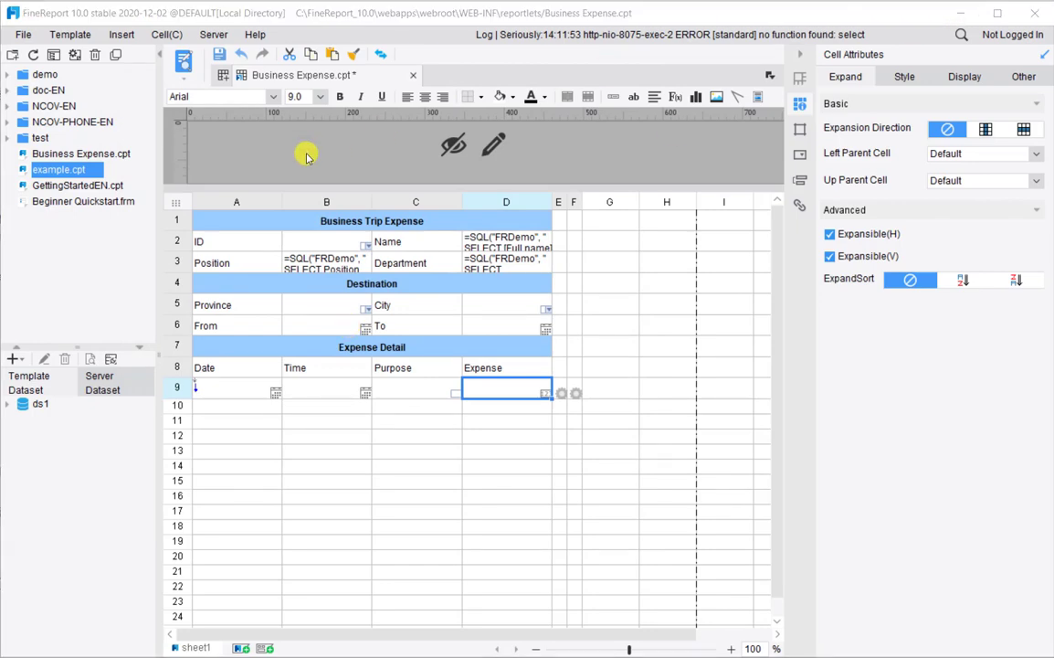
# Switch the data entry settings in the template's web attributes to Individually set for the template, check the toolbar options and apply
pyautogui.click(71, 35)
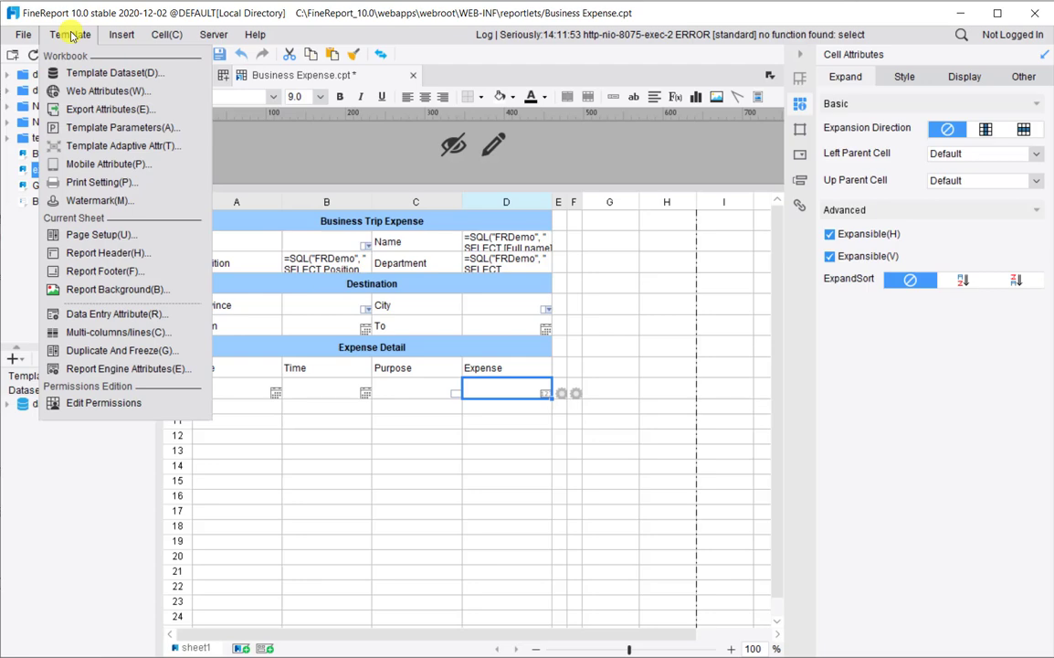
pyautogui.click(145, 91)
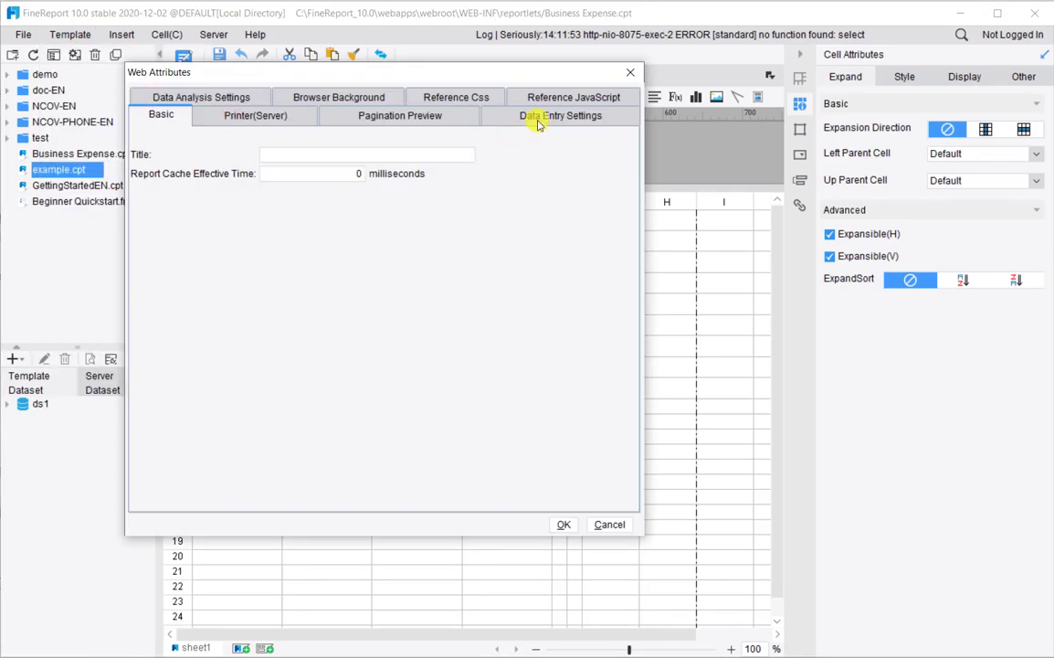
pyautogui.click(534, 122)
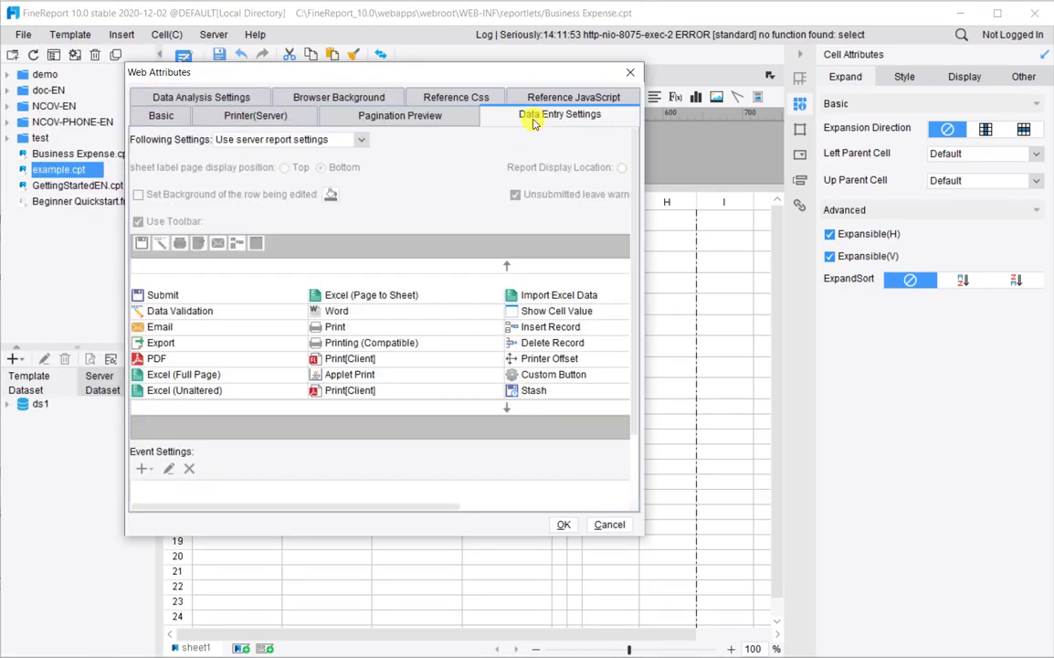
pyautogui.click(351, 144)
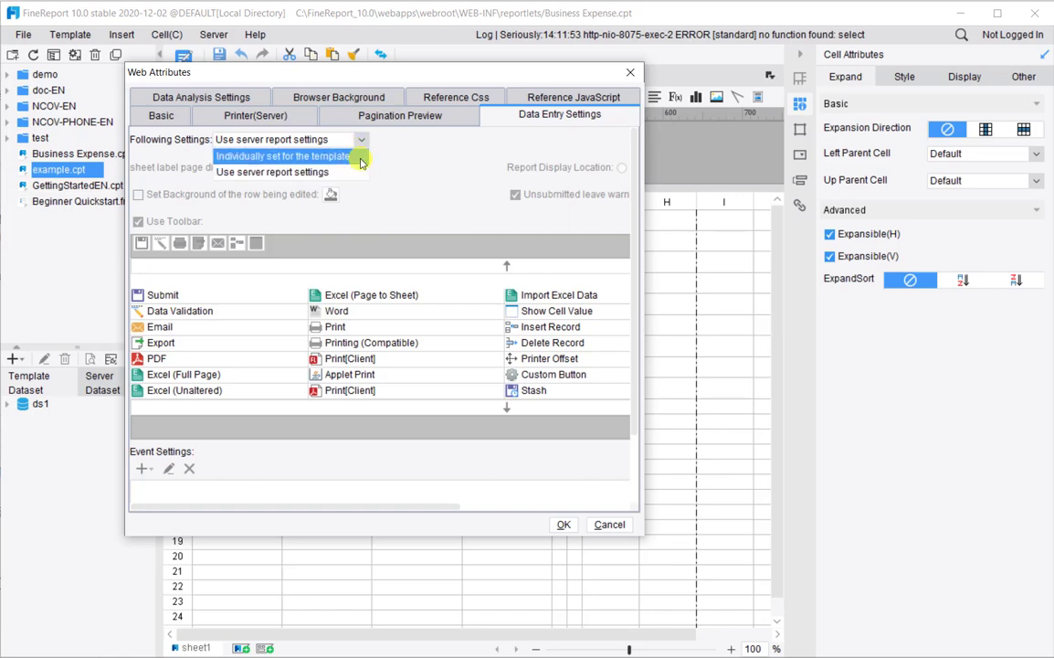
pyautogui.click(360, 157)
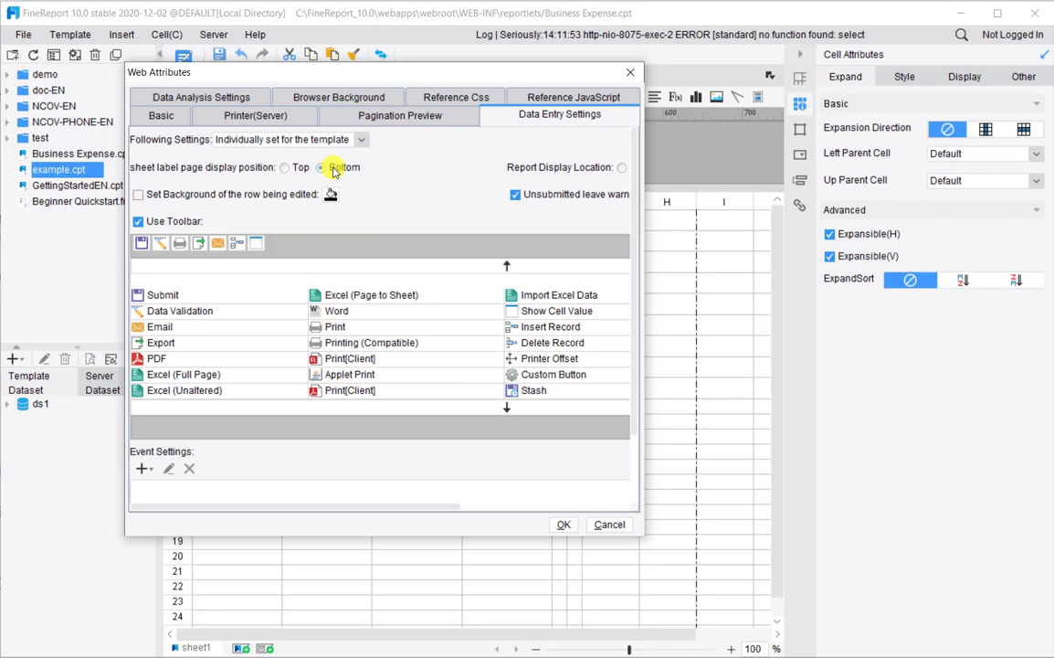
pyautogui.moveTo(232, 505); pyautogui.dragTo(424, 506)
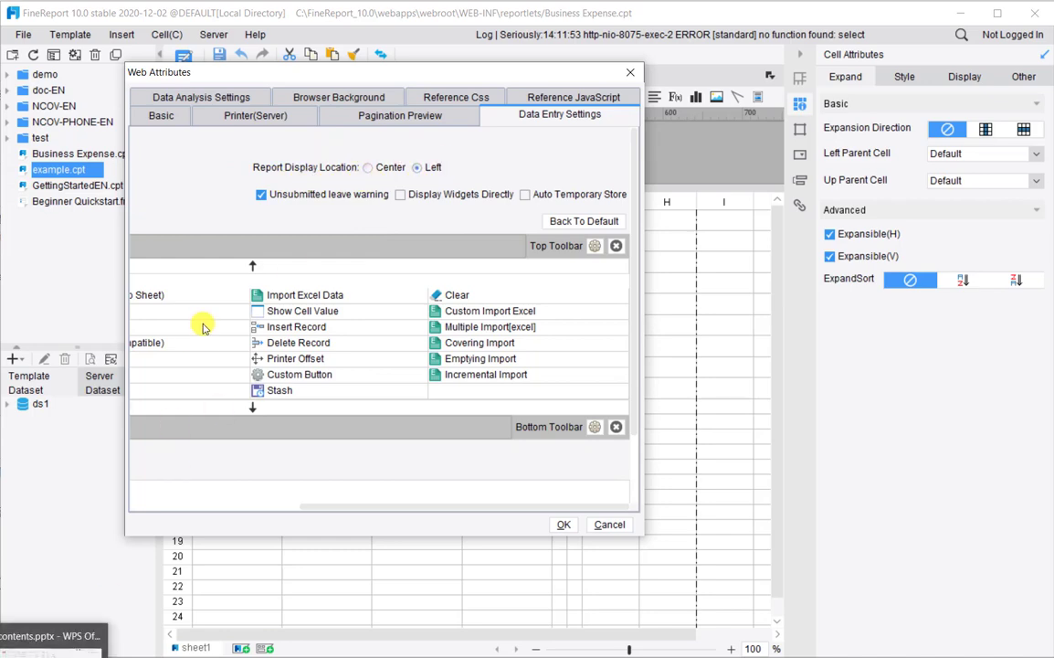
pyautogui.click(564, 525)
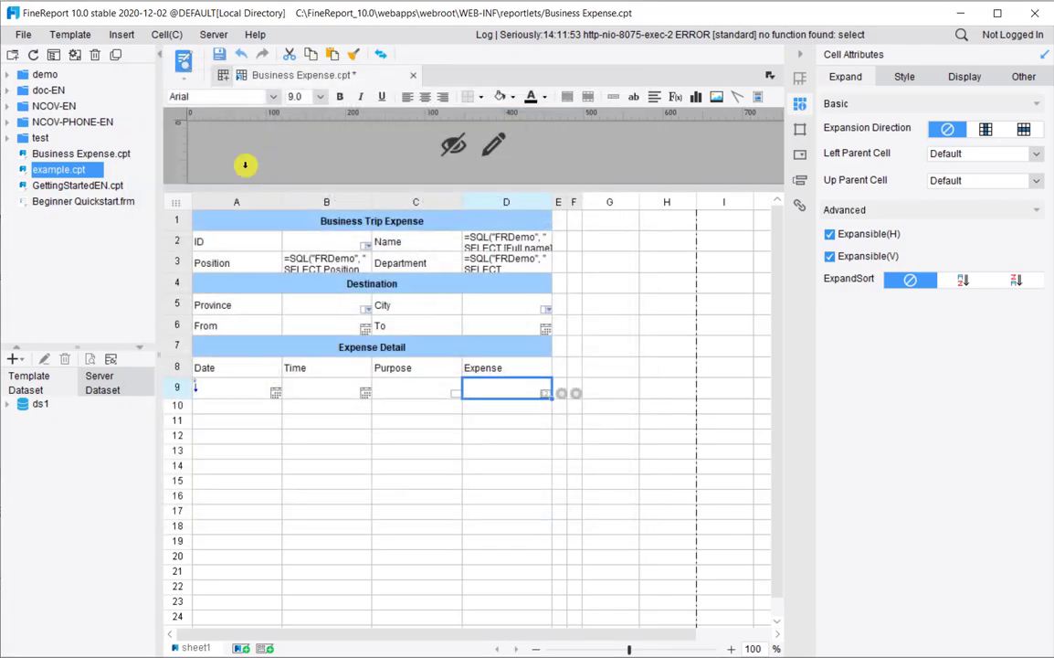
# Preview the data entry form in the browser, and set the template's Report Display Location to Center in its data entry settings
pyautogui.click(183, 63)
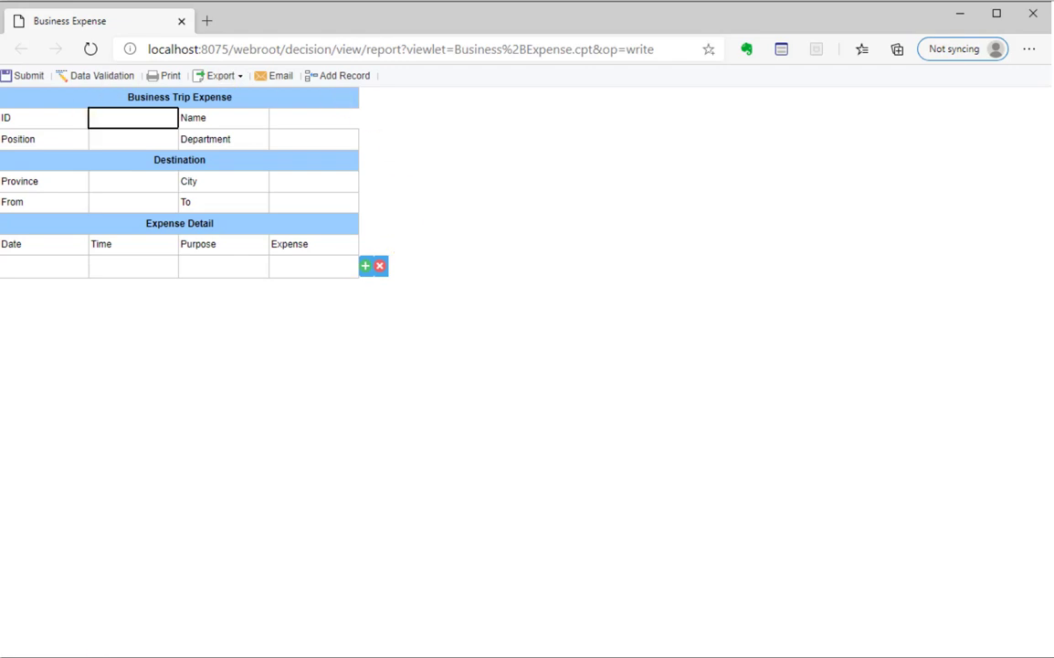
pyautogui.hotkey('alt', 'Tab')
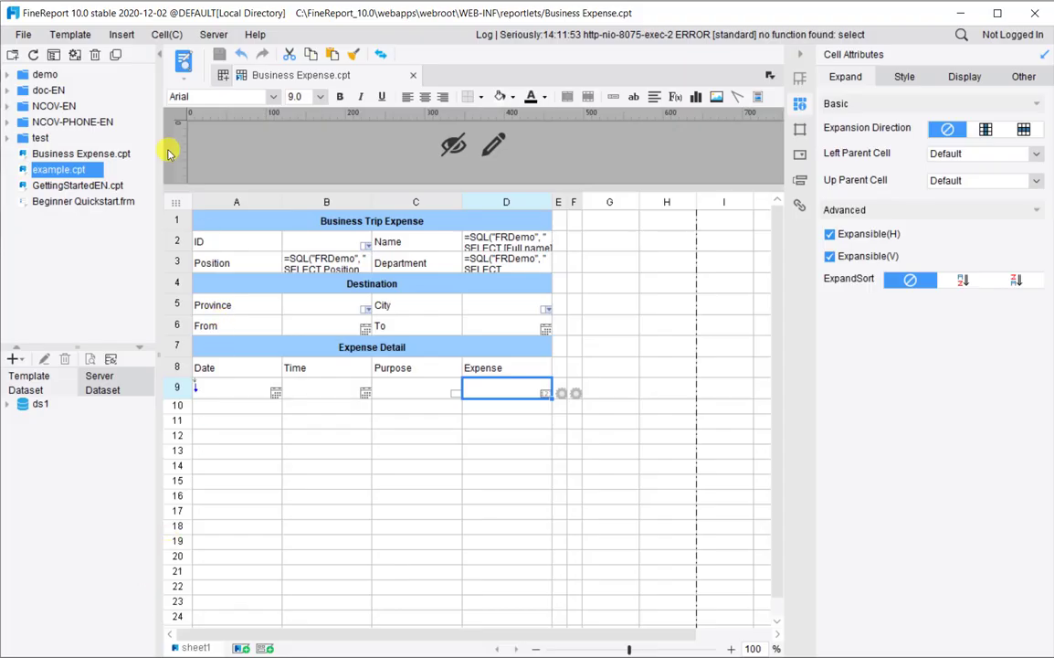
pyautogui.click(71, 35)
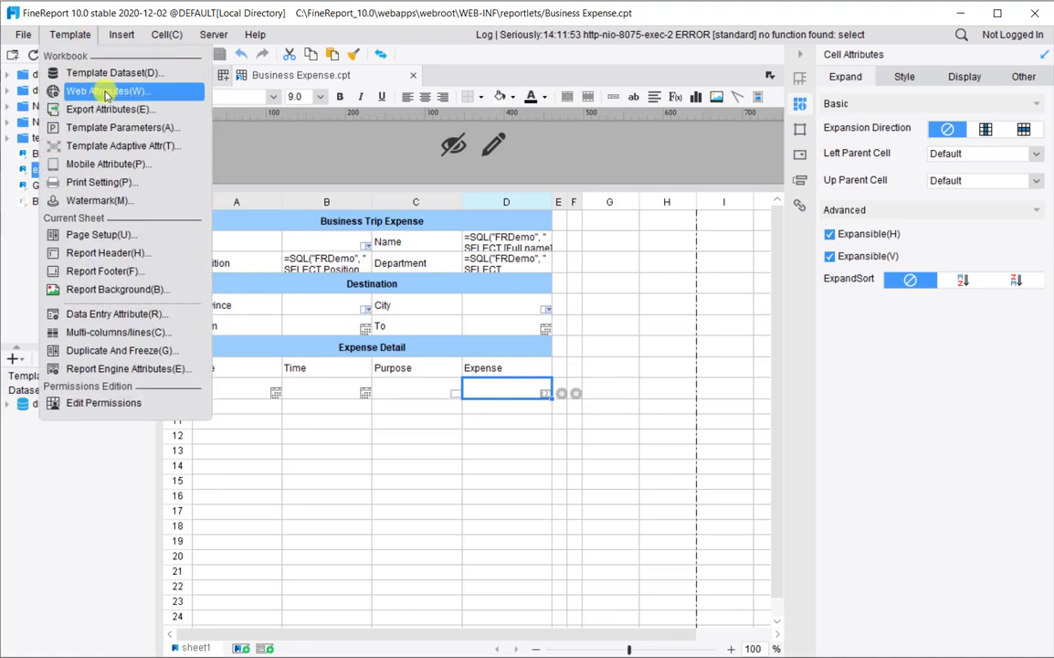
pyautogui.click(73, 92)
pyautogui.click(538, 116)
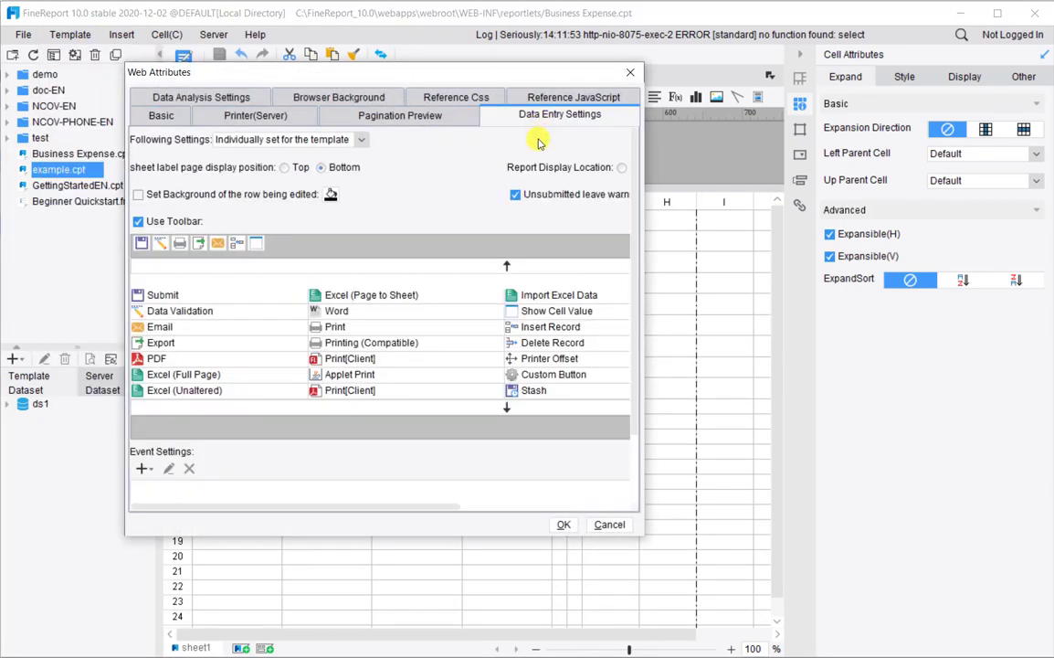
pyautogui.moveTo(423, 511); pyautogui.dragTo(528, 508)
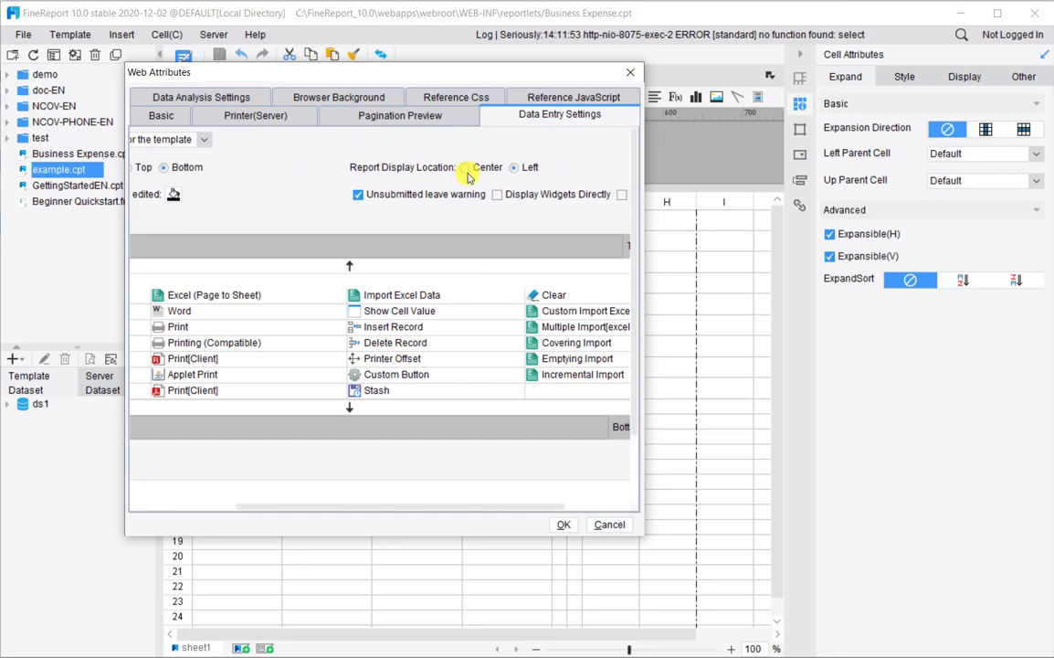
pyautogui.click(466, 169)
pyautogui.click(562, 526)
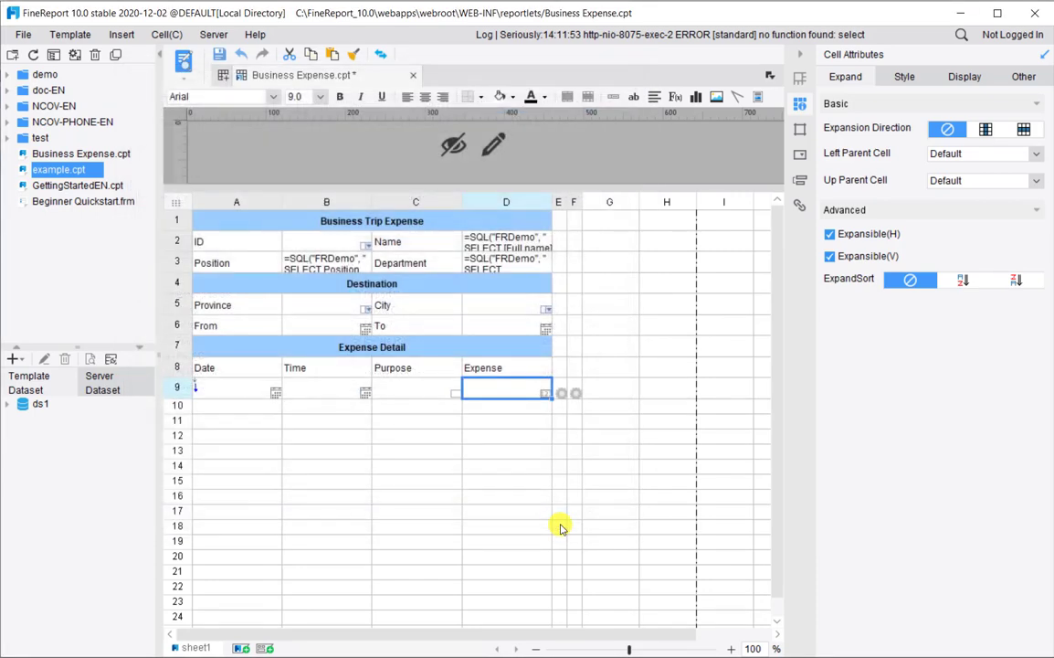
# Preview the centred form in the browser and check its Province, From and Time cells
pyautogui.click(186, 66)
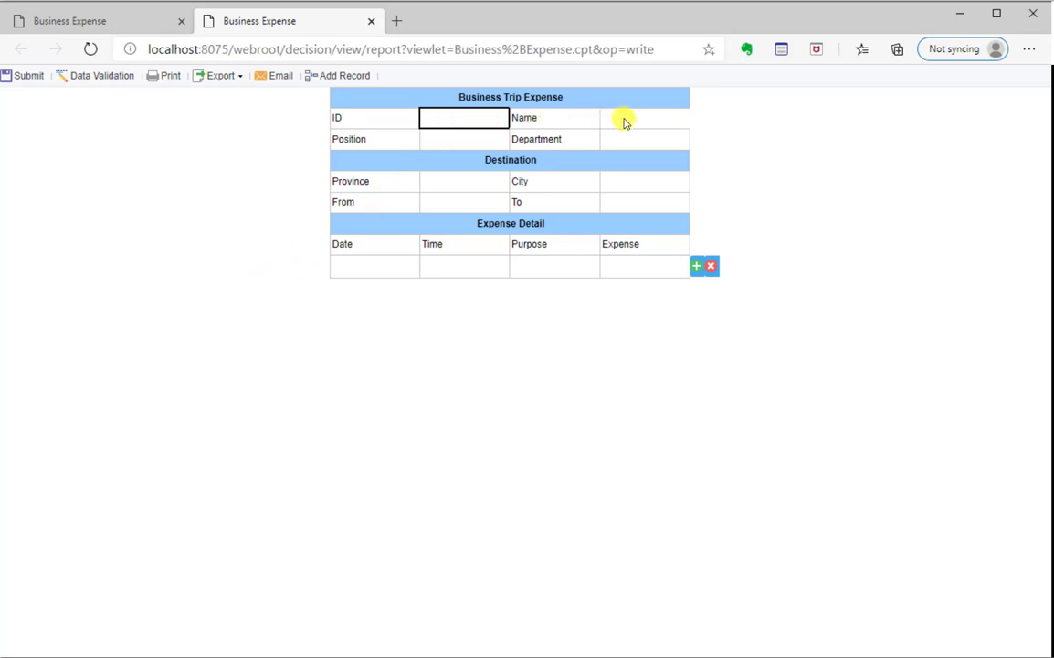
pyautogui.click(473, 184)
pyautogui.click(488, 206)
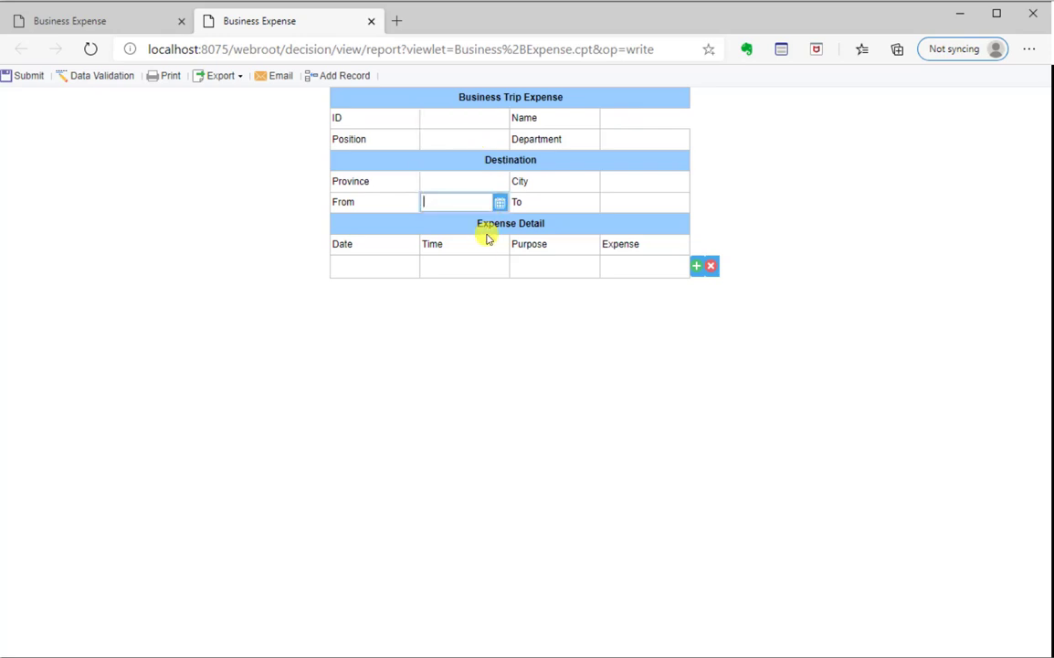
pyautogui.click(484, 260)
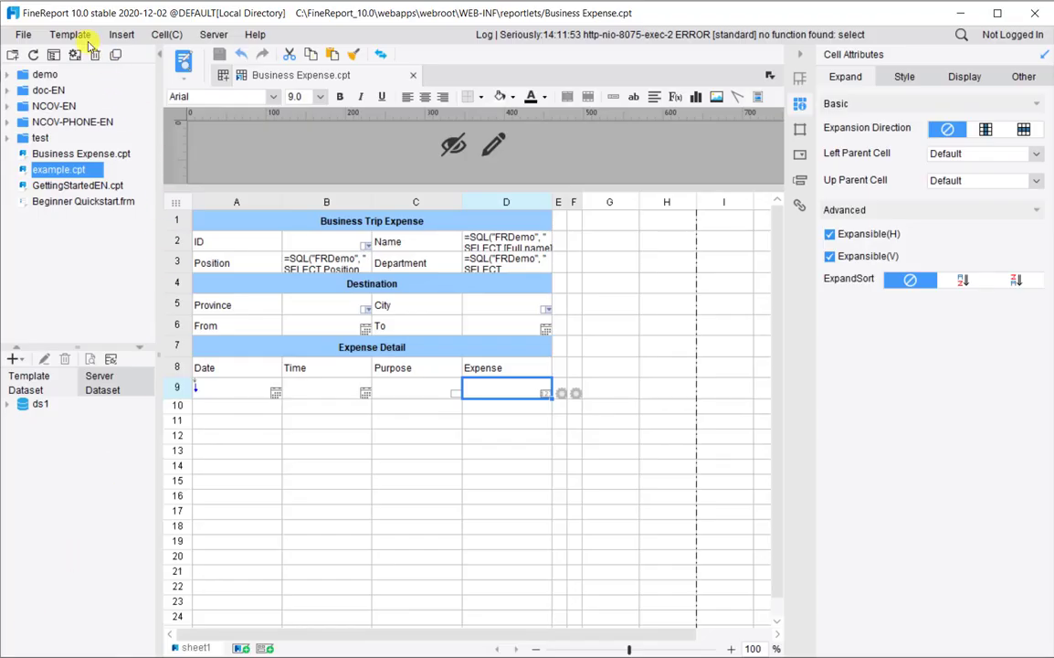
# Enable a light yellow background for the row being edited in the template's data entry settings and apply it
pyautogui.click(84, 36)
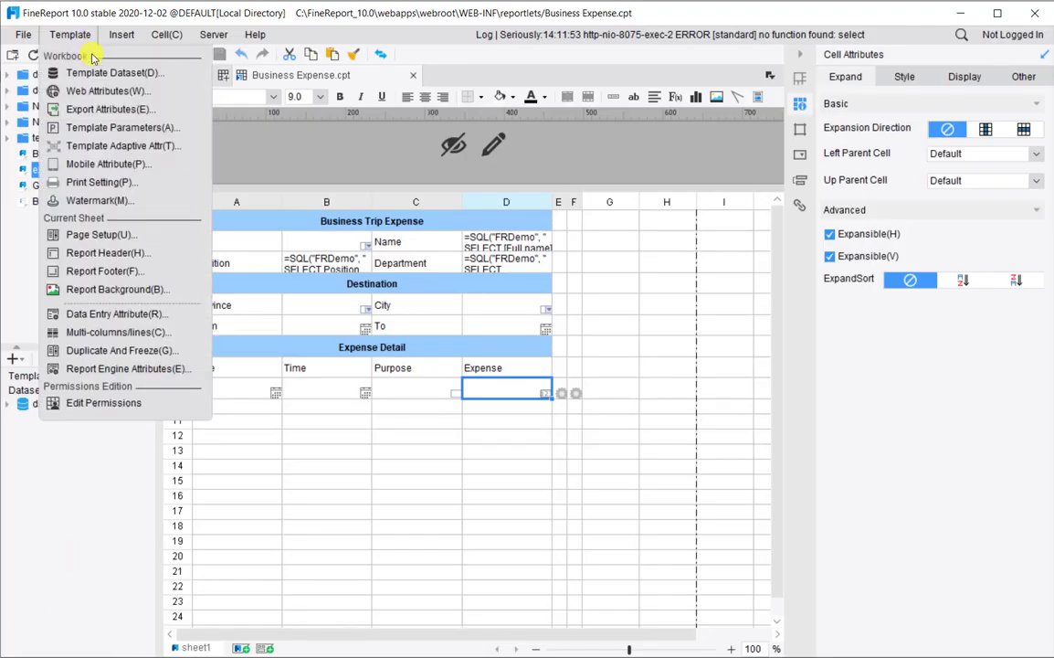
pyautogui.click(89, 91)
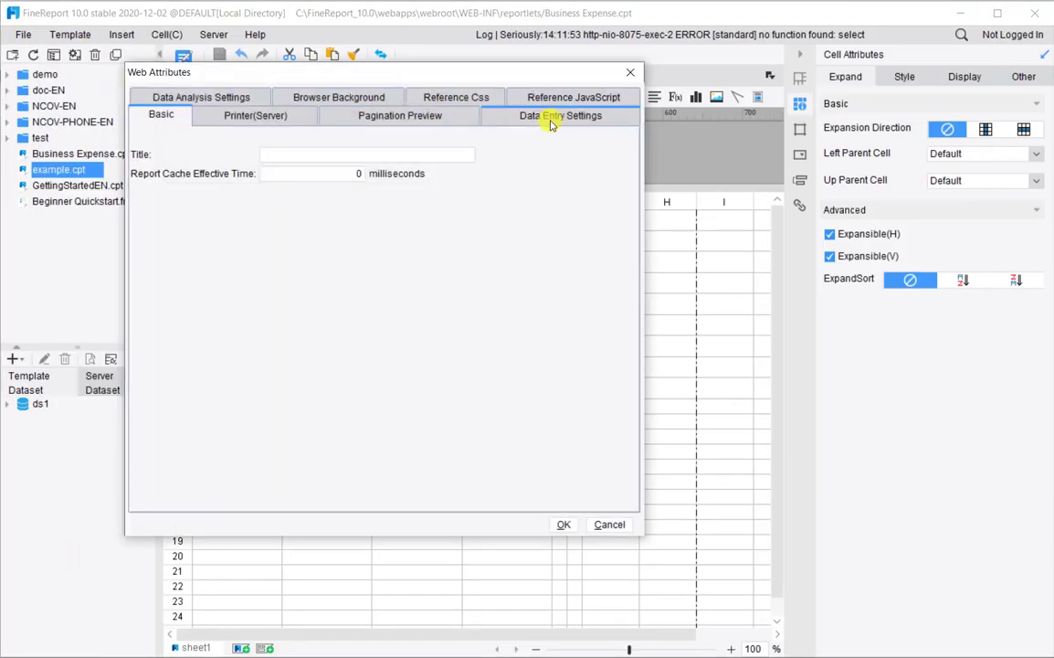
pyautogui.click(551, 119)
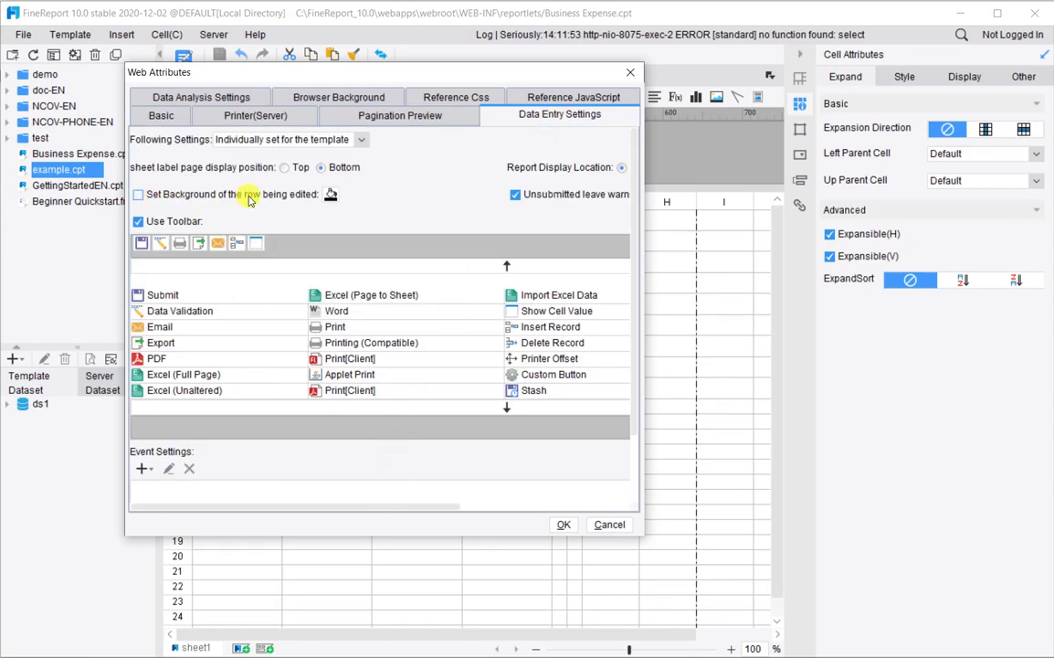
pyautogui.click(138, 195)
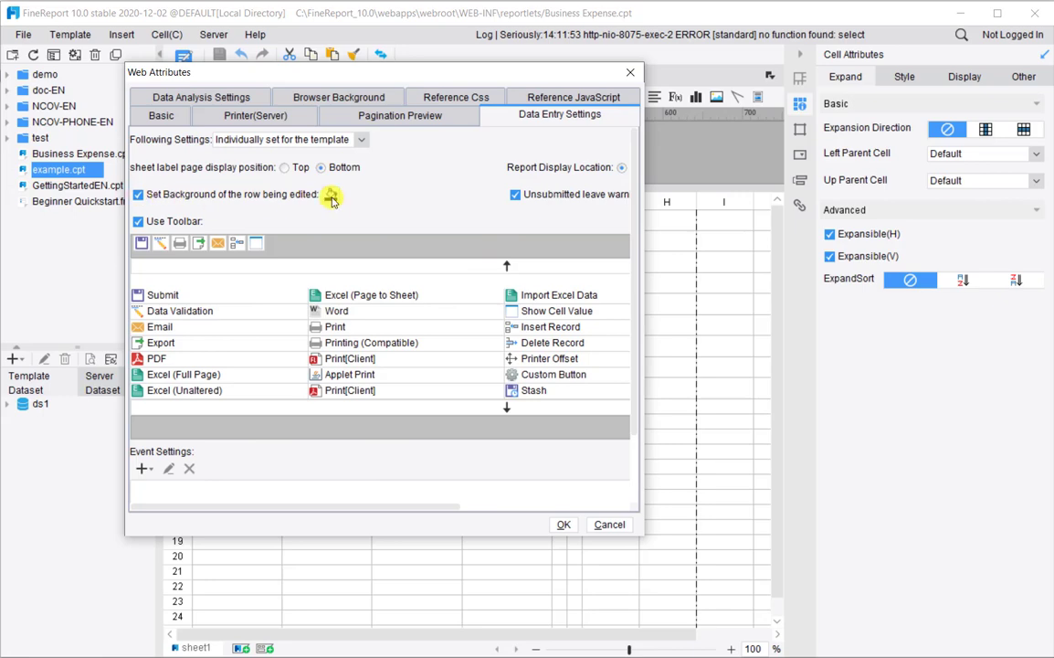
pyautogui.click(331, 196)
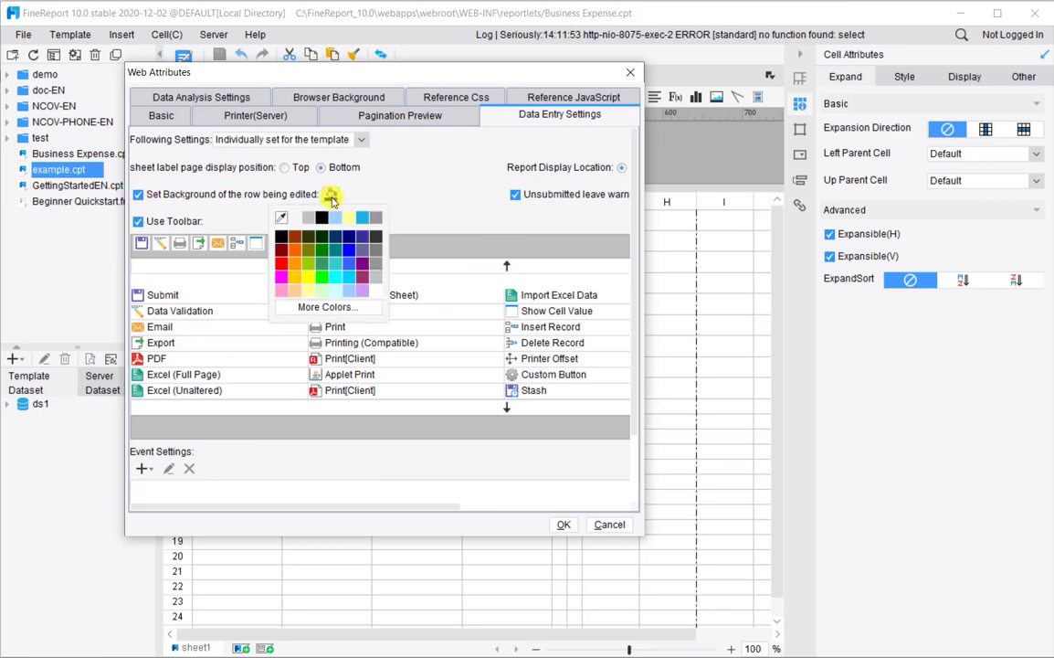
pyautogui.click(306, 297)
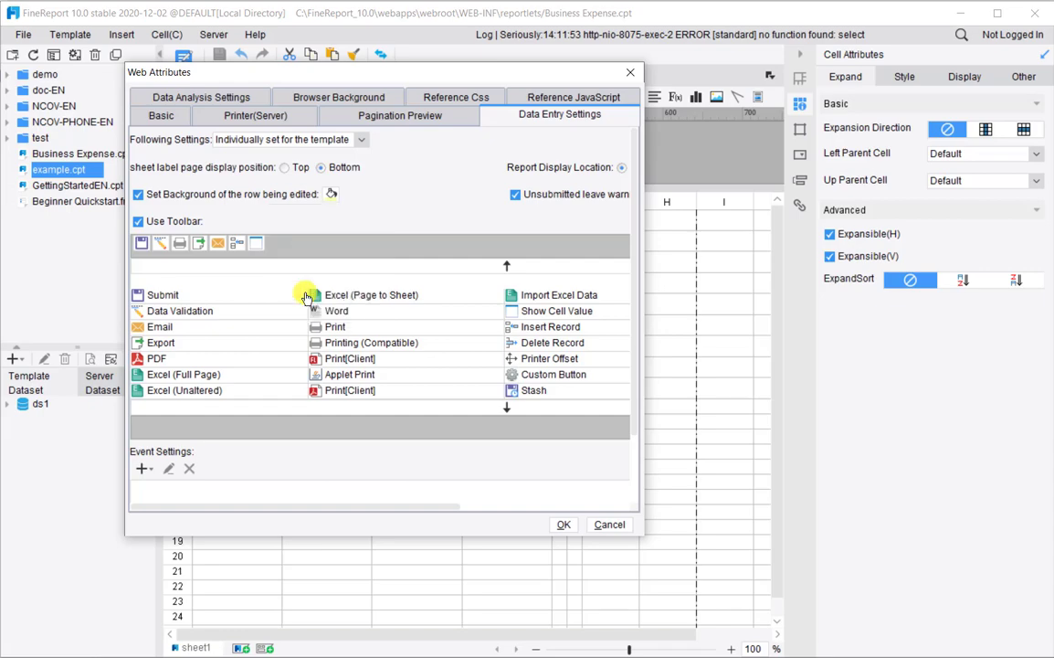
pyautogui.click(564, 524)
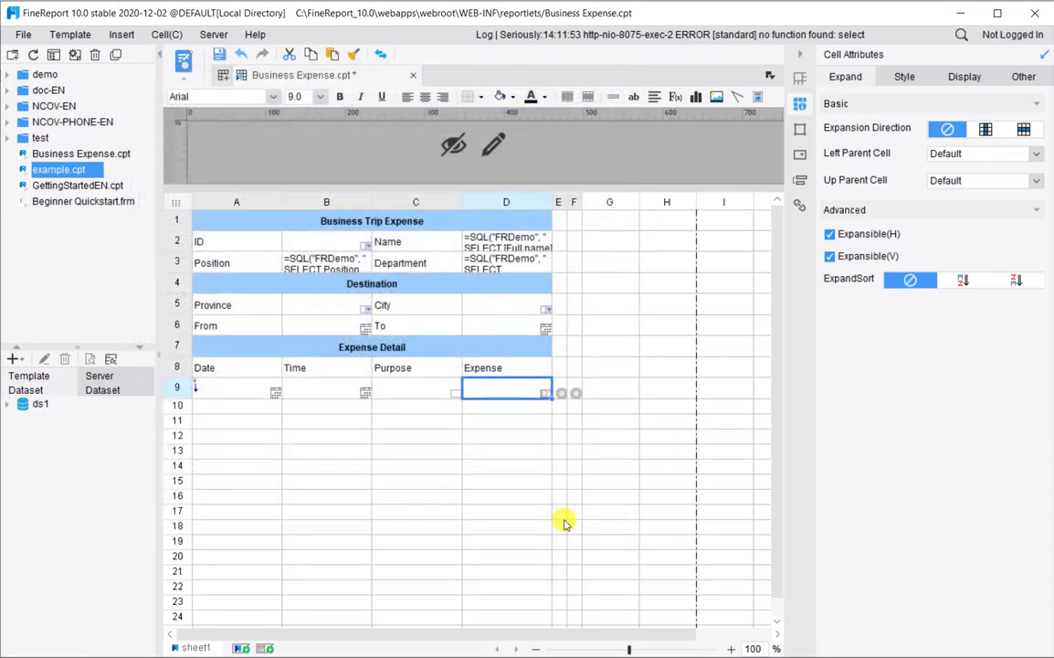
# Preview the form and check the highlighting of the edited row in the ID, Time, Province and From cells
pyautogui.click(181, 62)
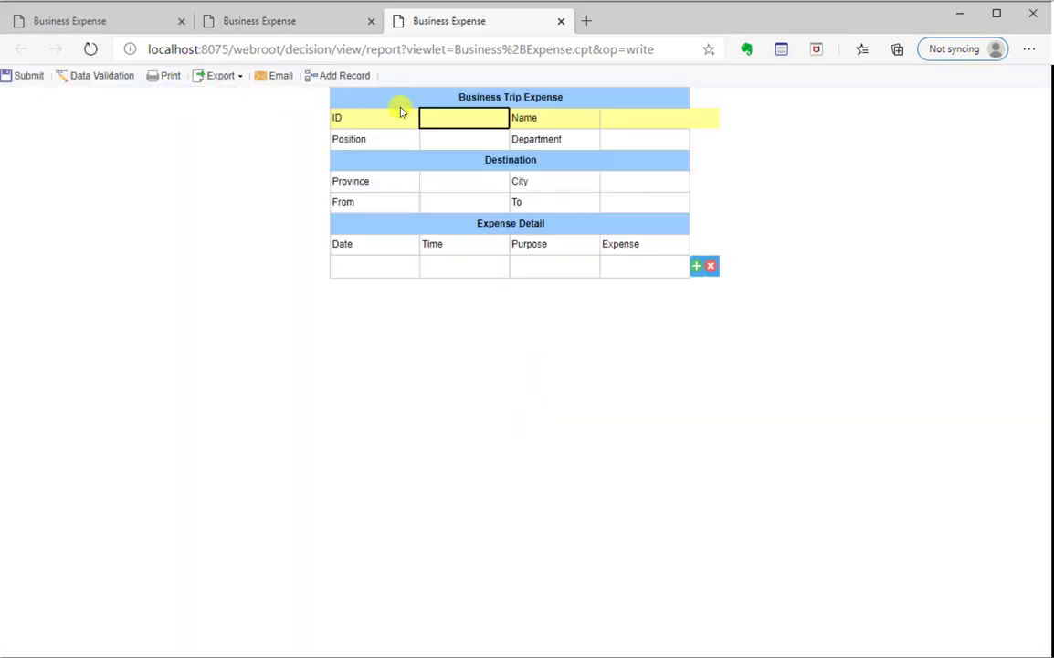
pyautogui.click(462, 123)
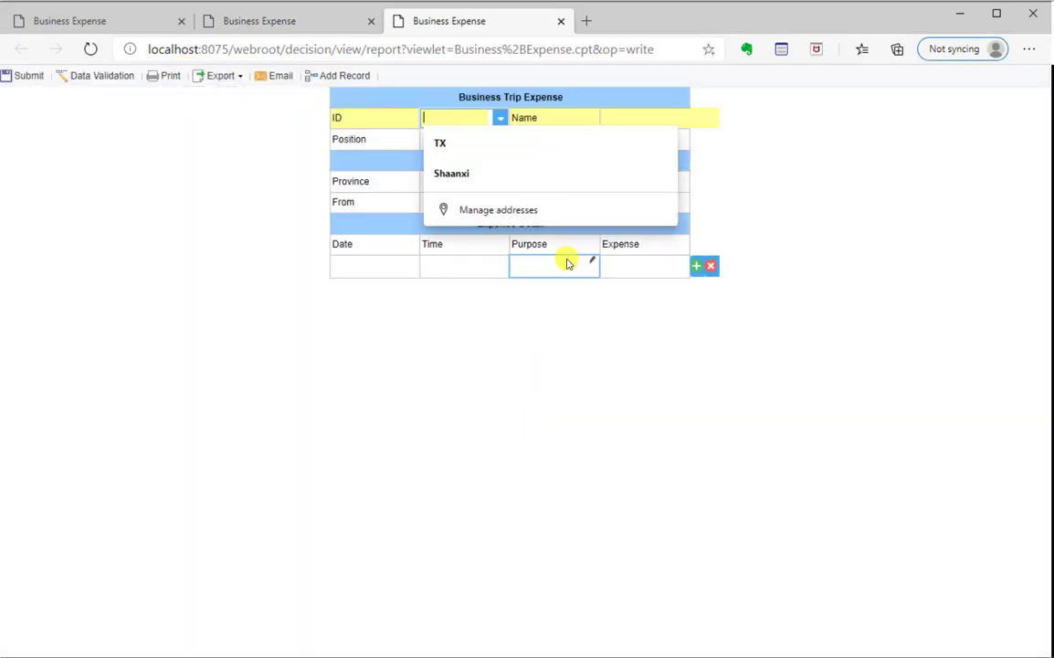
pyautogui.click(471, 262)
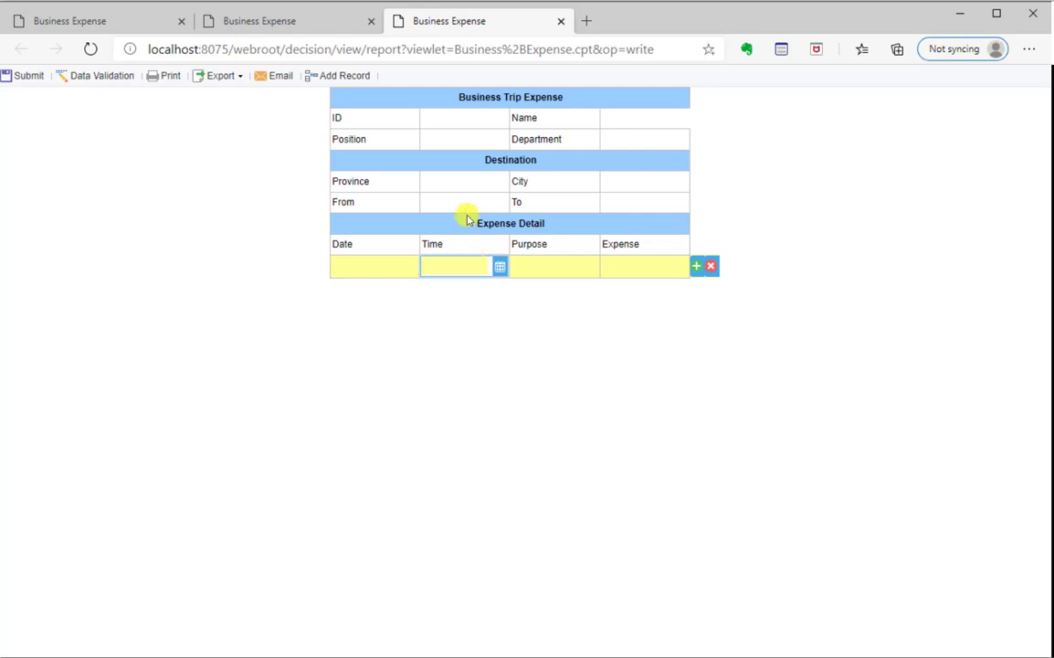
pyautogui.click(460, 188)
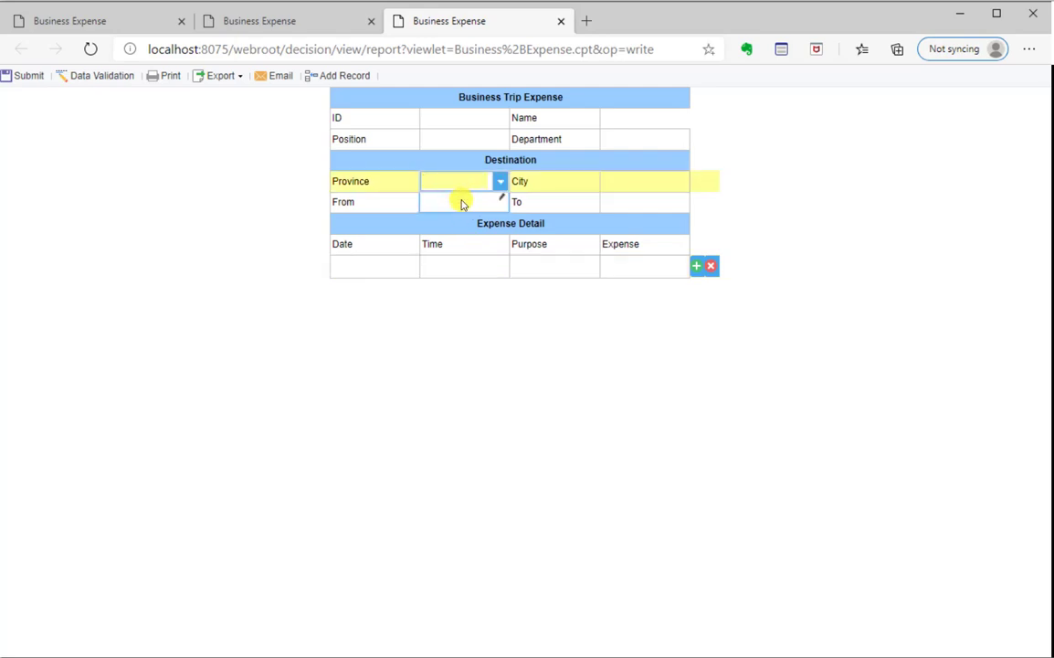
pyautogui.click(462, 202)
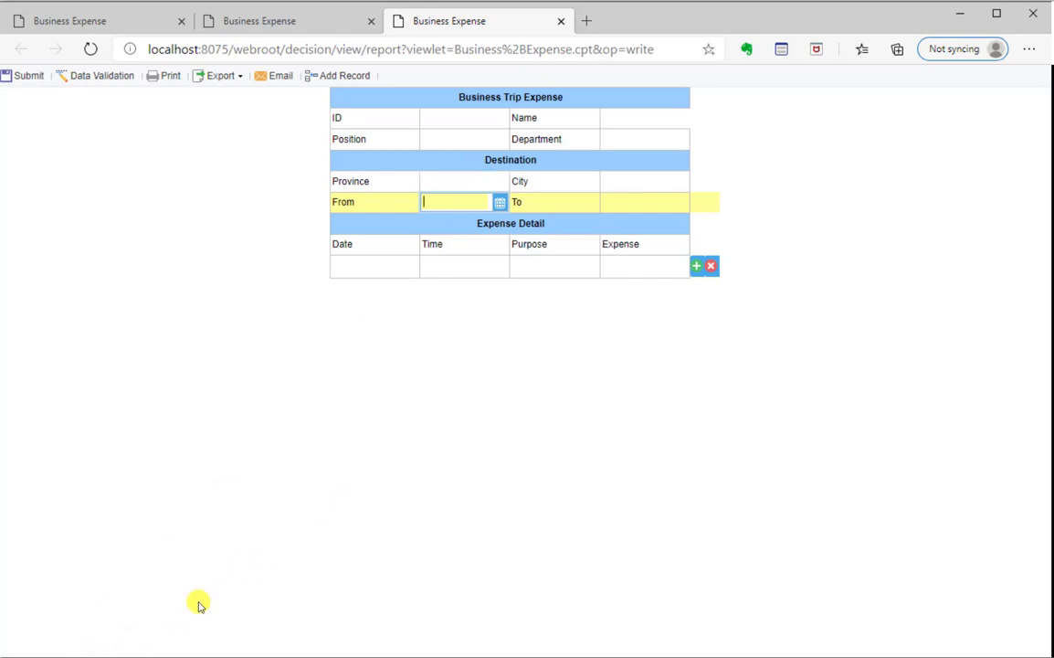
# Switch back to FineReport and open the template's data entry settings at the Unsubmitted leave warning and widget display options
pyautogui.click(13, 650)
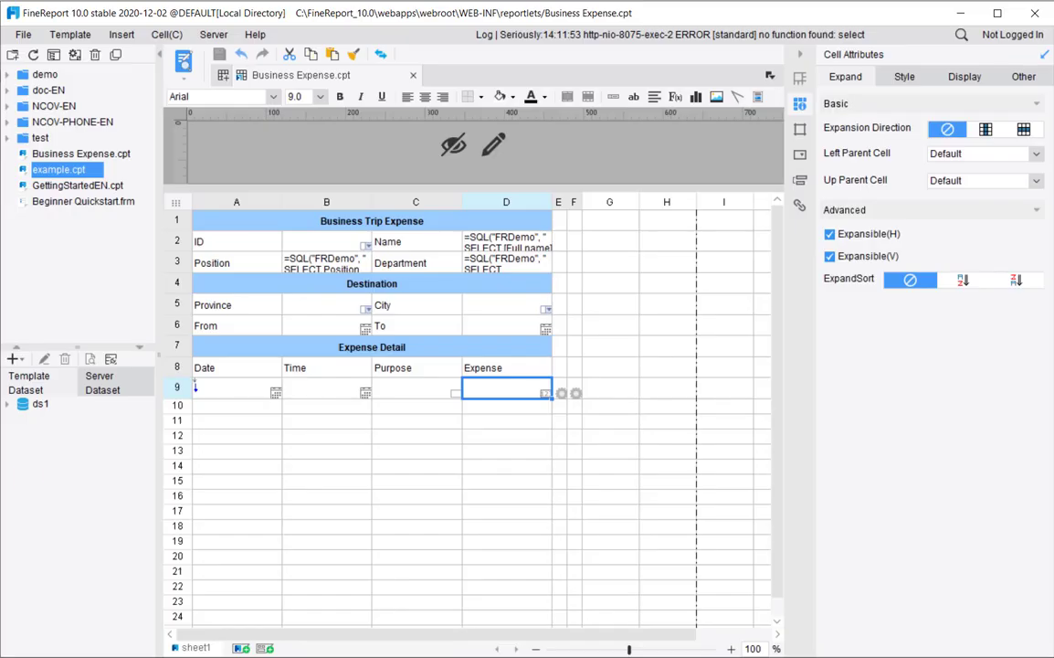
pyautogui.click(73, 35)
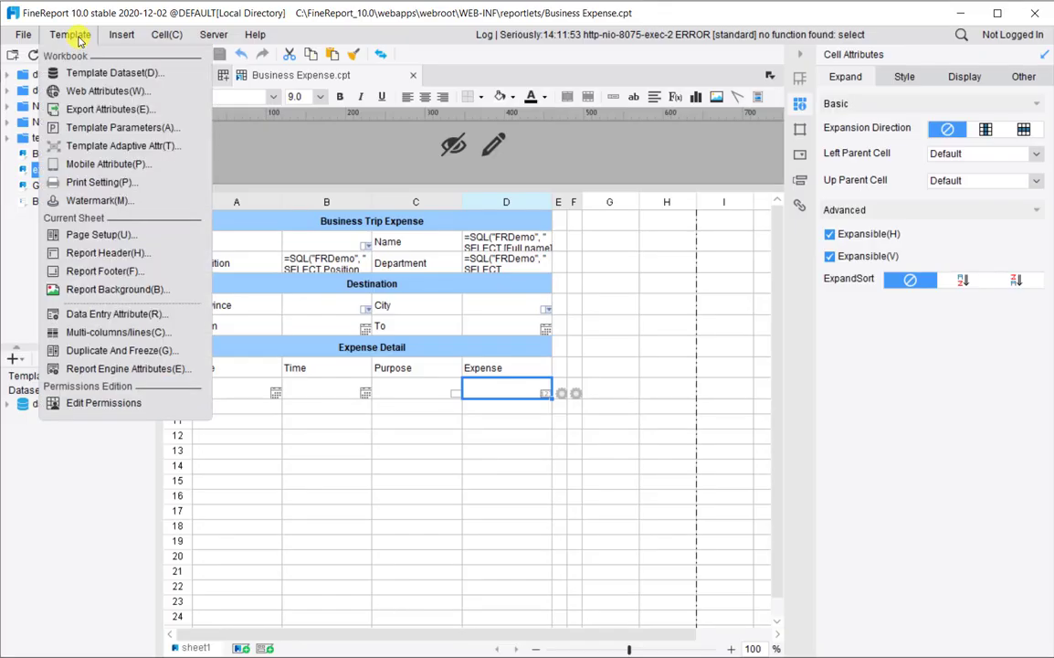
pyautogui.click(95, 92)
pyautogui.click(526, 116)
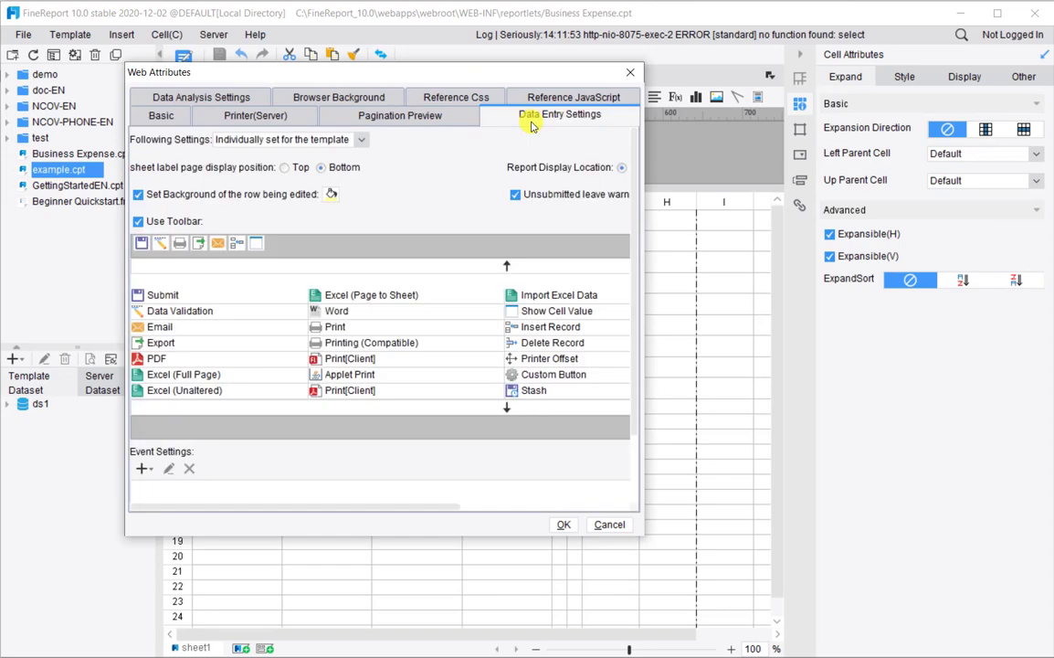
pyautogui.moveTo(314, 502); pyautogui.dragTo(541, 501)
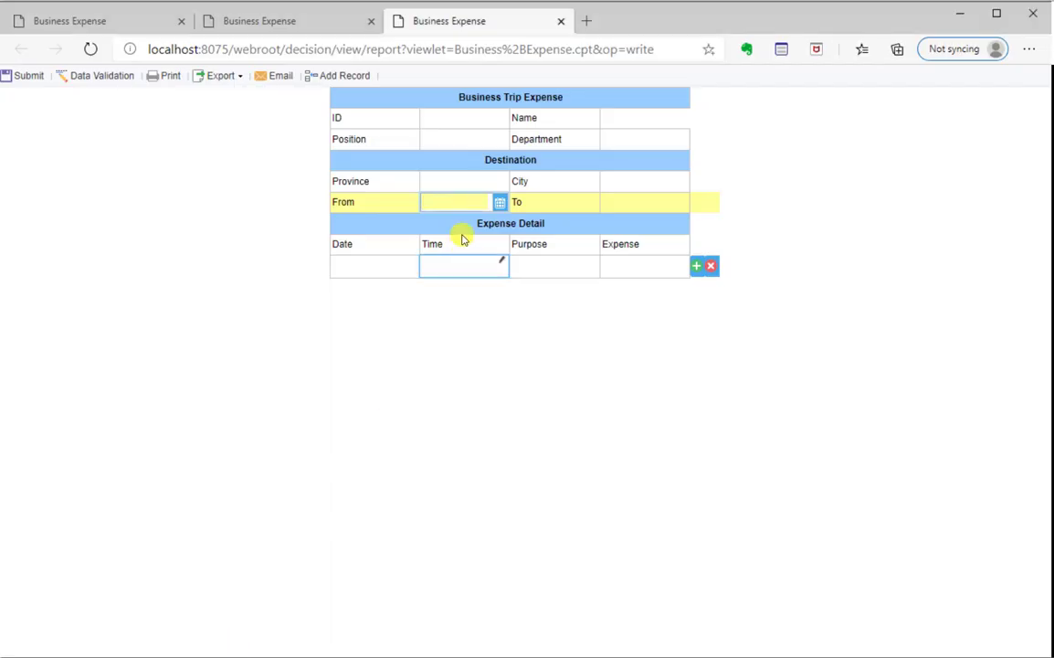
# Test the unsubmitted leave warning by setting the preview's From date to today, 2020-12-17, and leaving the page without submitting
pyautogui.click(499, 202)
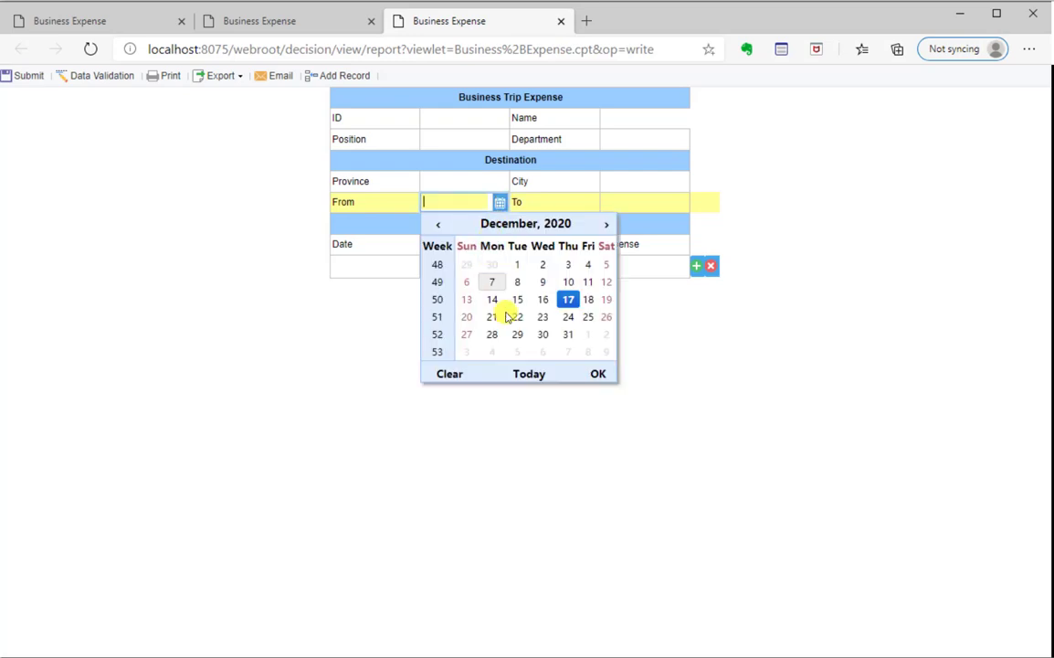
pyautogui.click(548, 374)
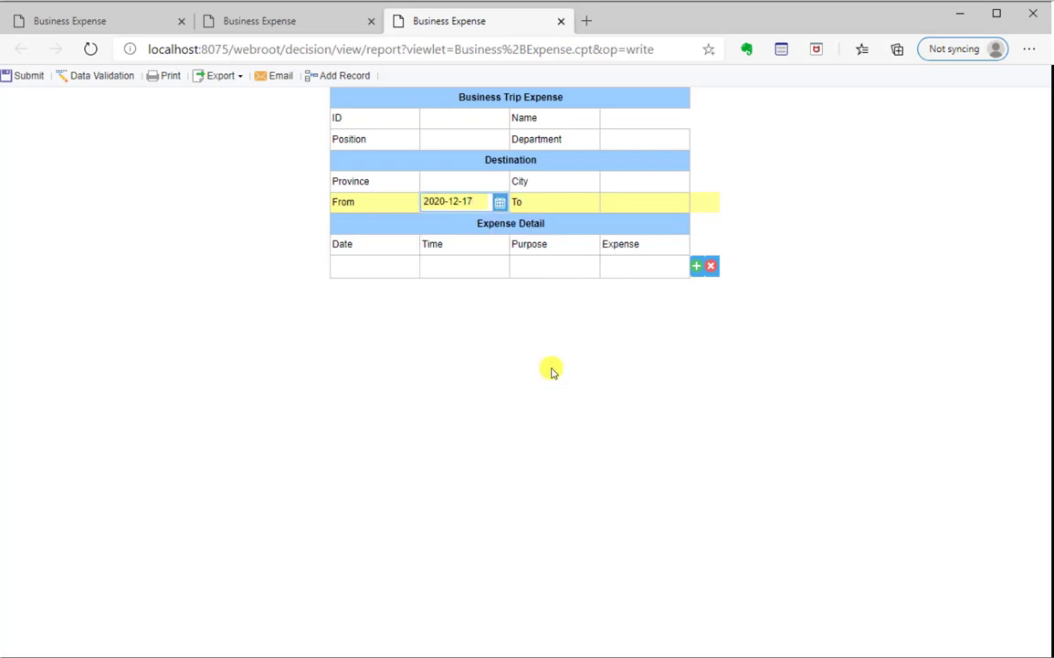
pyautogui.click(562, 22)
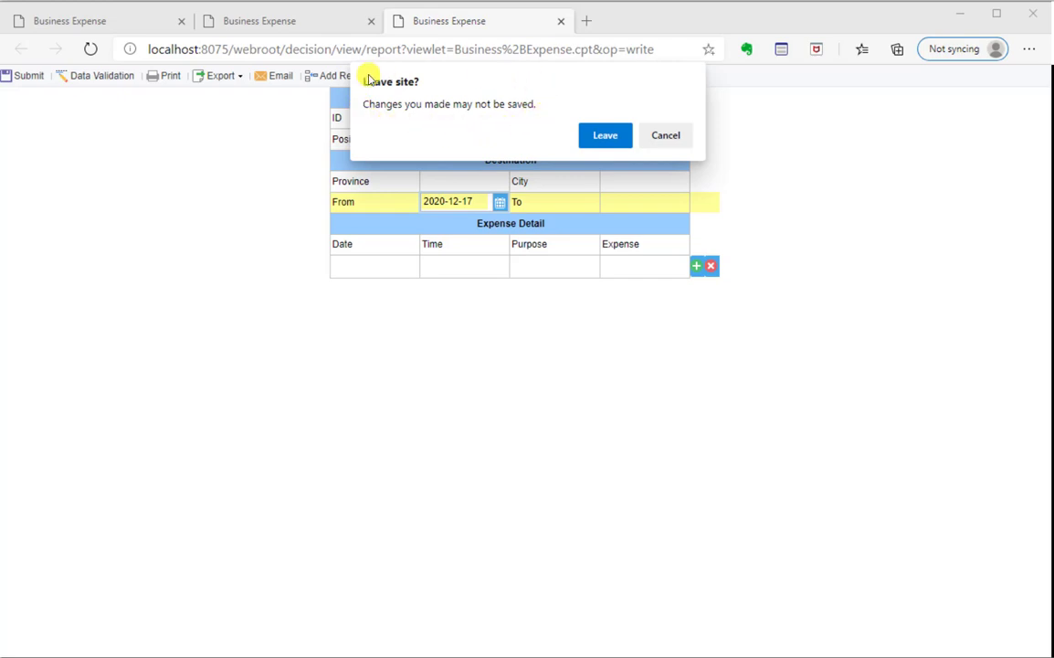
pyautogui.click(585, 141)
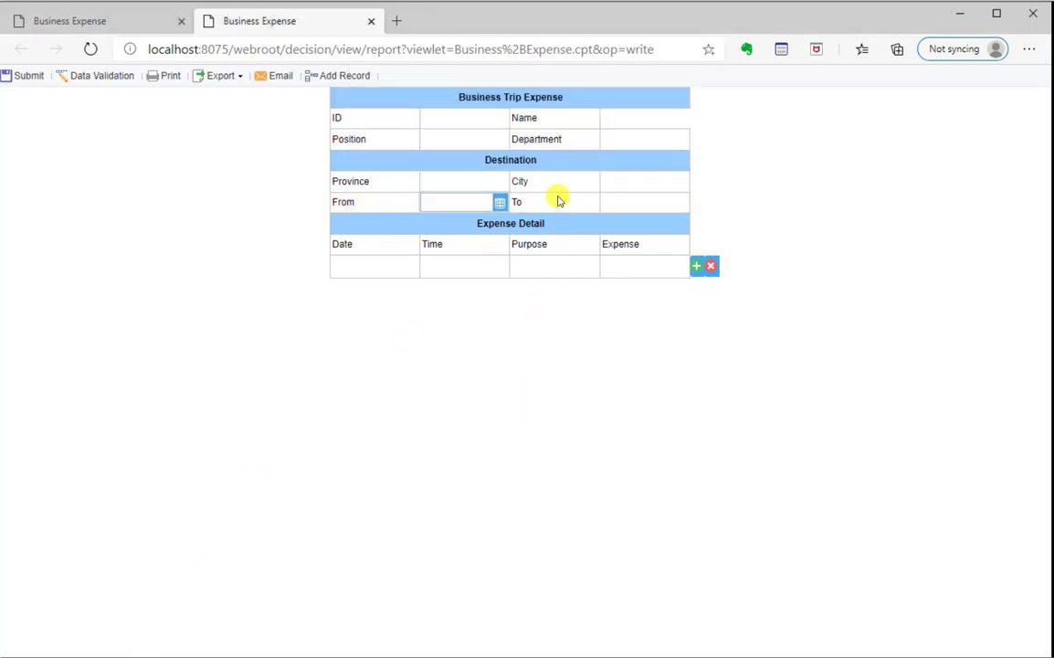
# Check how the widgets display in the Province, ID, To, Expense and Purpose cells of the remaining form preview
pyautogui.click(494, 184)
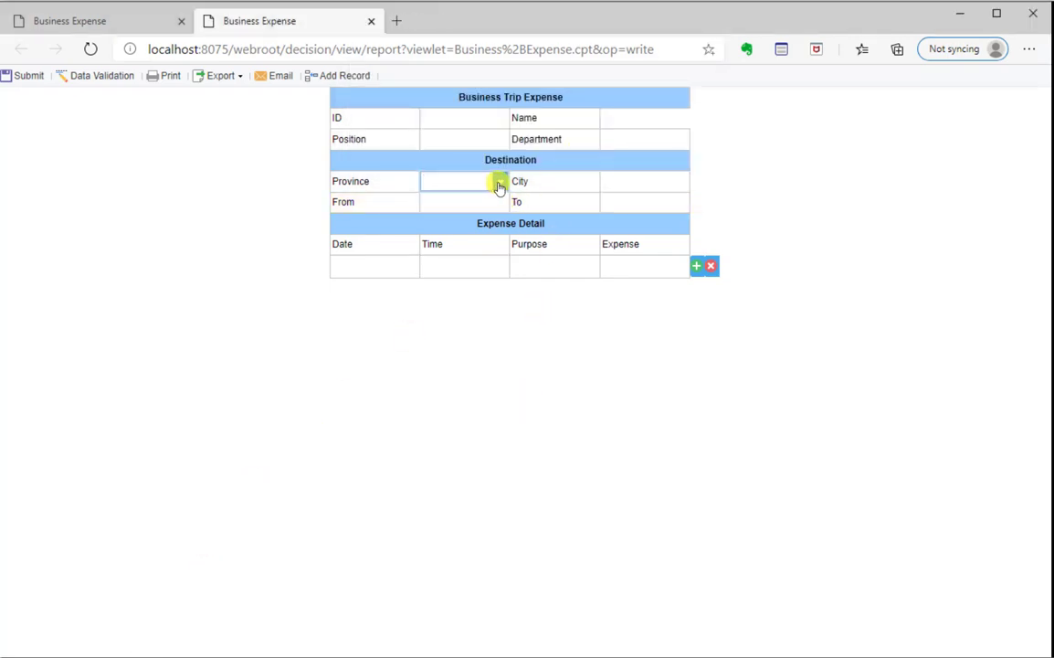
pyautogui.click(499, 184)
pyautogui.click(500, 184)
pyautogui.click(487, 120)
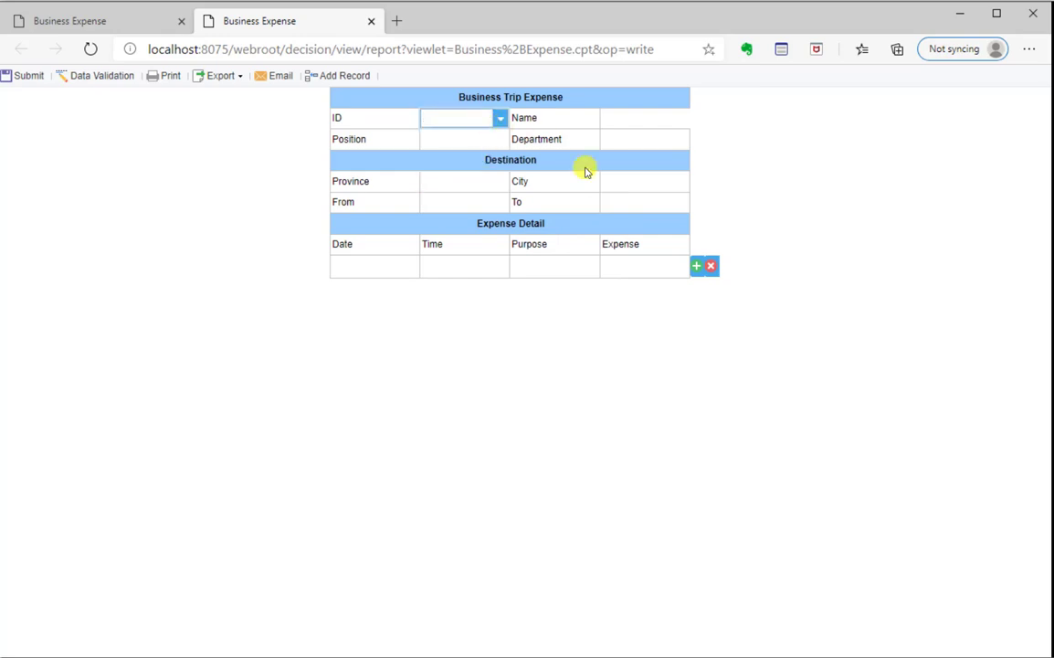
pyautogui.click(628, 202)
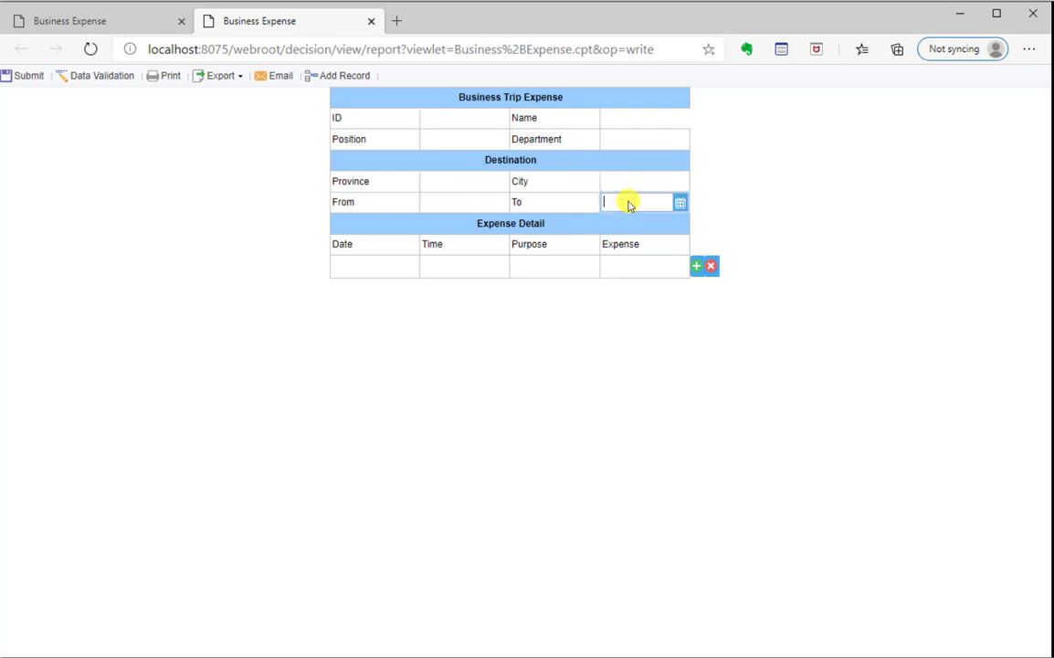
pyautogui.click(616, 270)
pyautogui.click(539, 266)
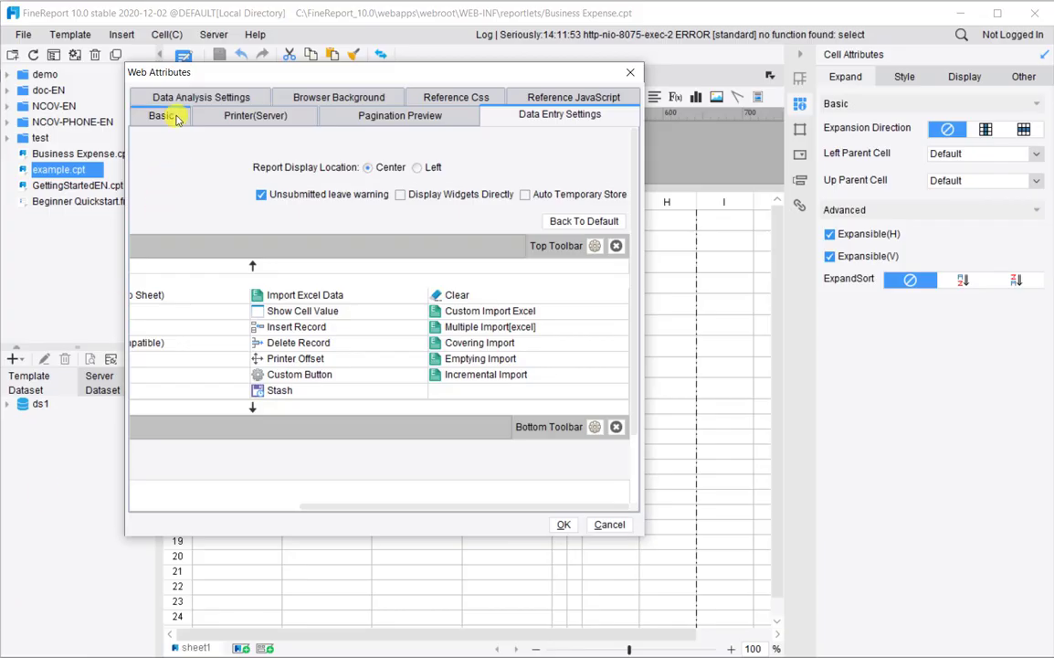
# Enable Display Widgets Directly in the template's data entry settings and apply the web attributes
pyautogui.click(401, 196)
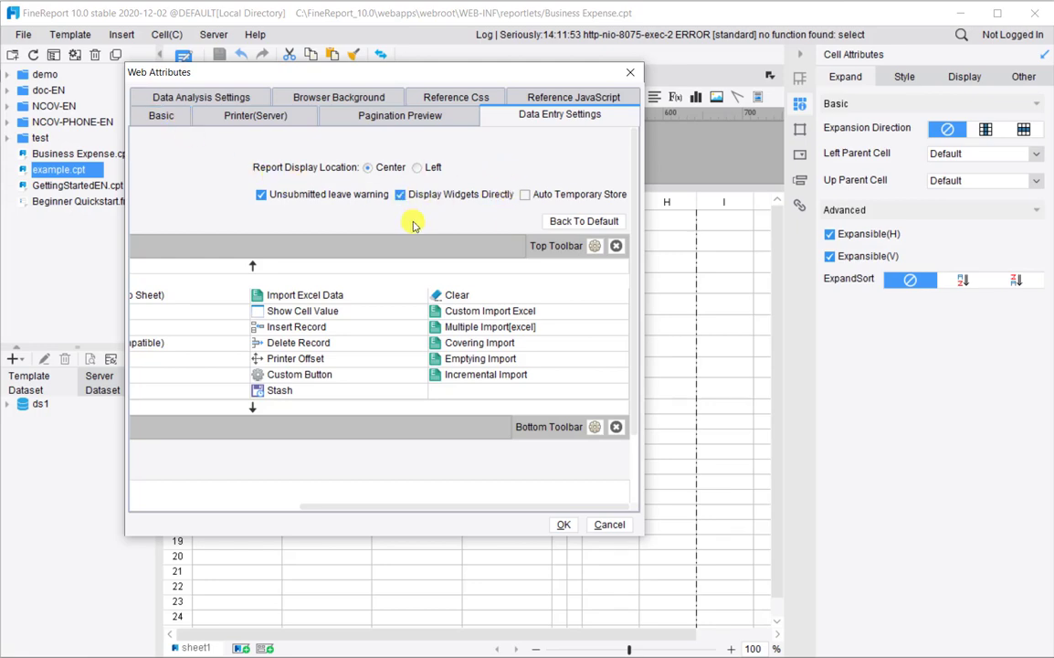
pyautogui.click(563, 525)
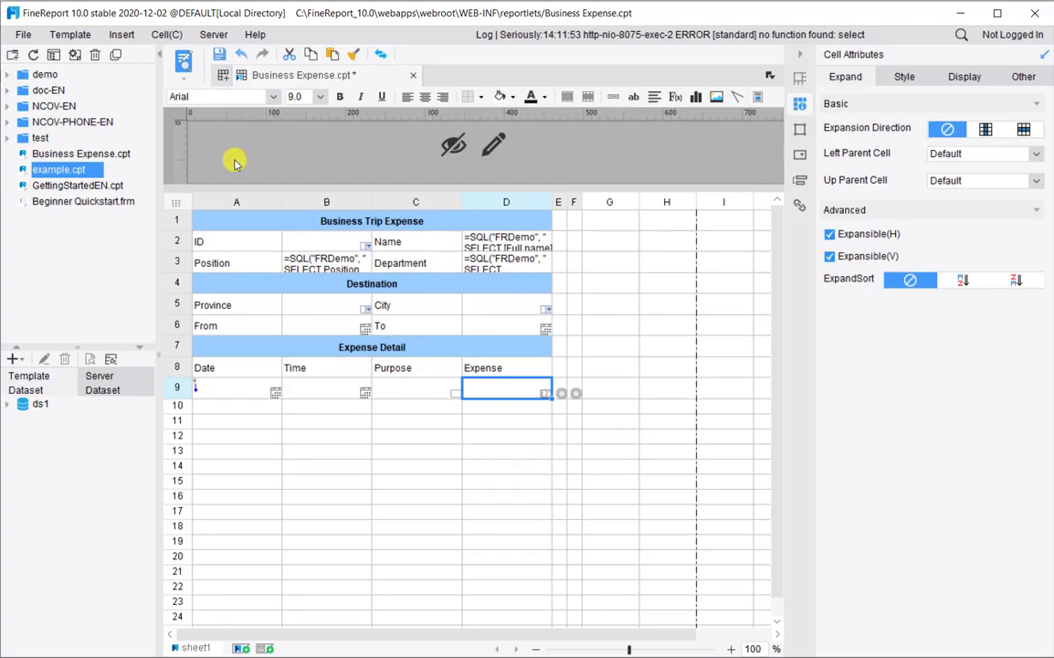
# Preview the form and check how the Province, To and Time widgets display and open
pyautogui.click(188, 62)
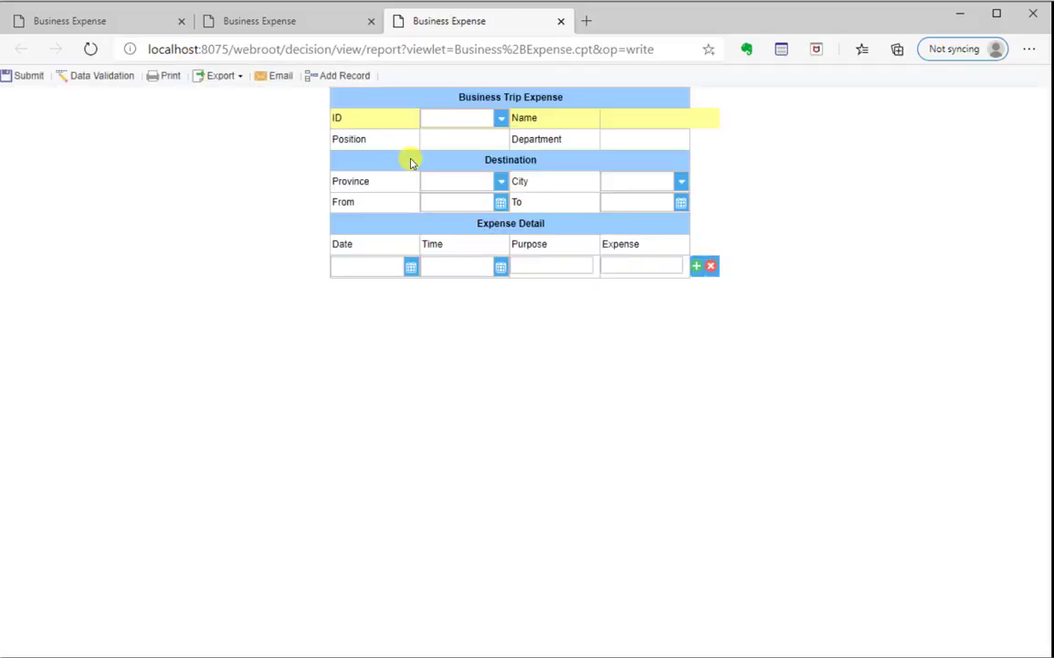
pyautogui.click(500, 182)
pyautogui.click(500, 182)
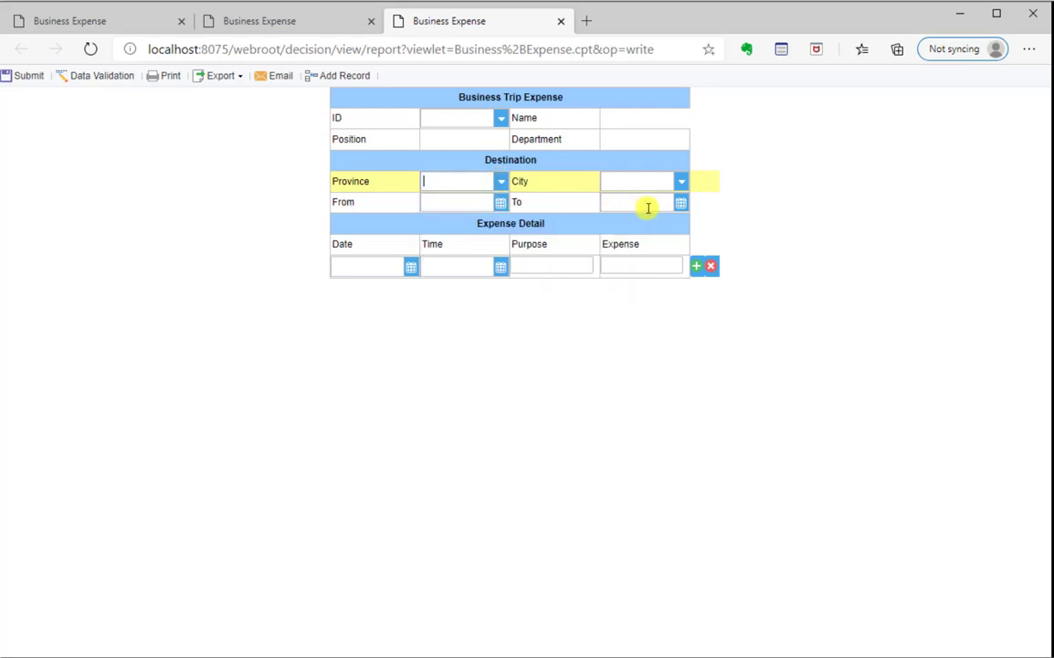
pyautogui.click(679, 202)
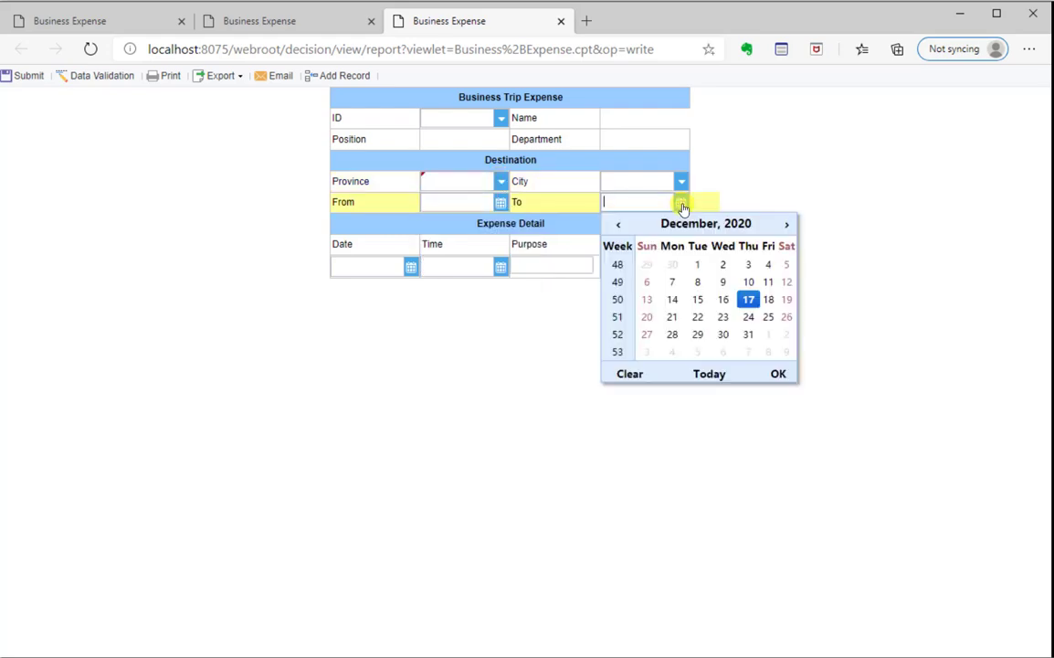
pyautogui.click(501, 266)
pyautogui.click(517, 408)
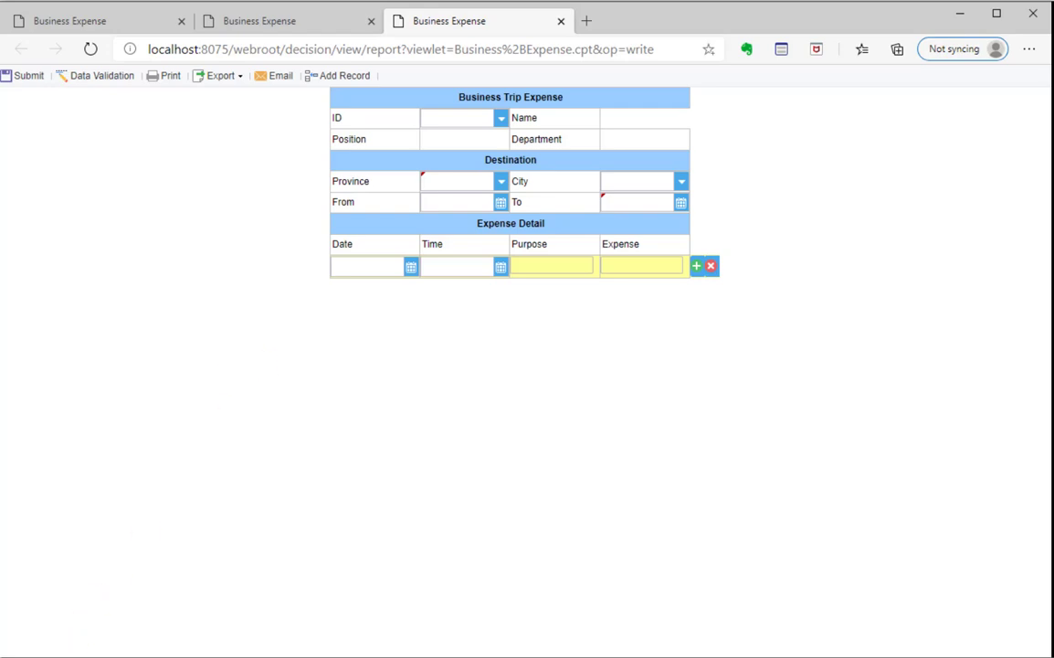
# Switch back to FineReport, enable Auto Temporary Store in the template's data entry settings and apply the web attributes
pyautogui.hotkey('alt', 'Tab')
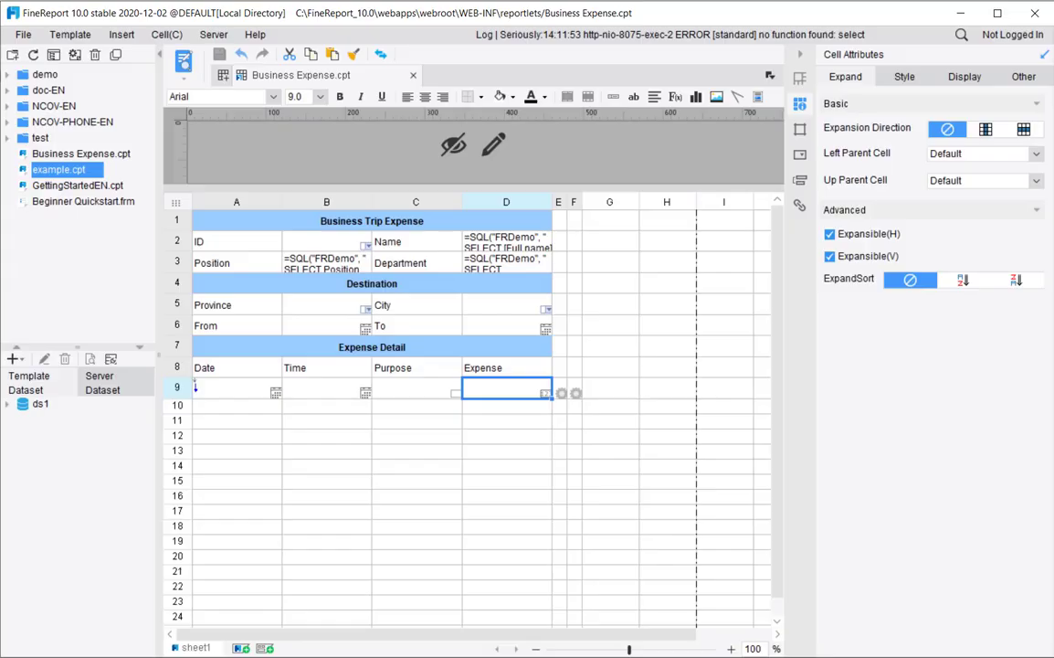
pyautogui.click(88, 38)
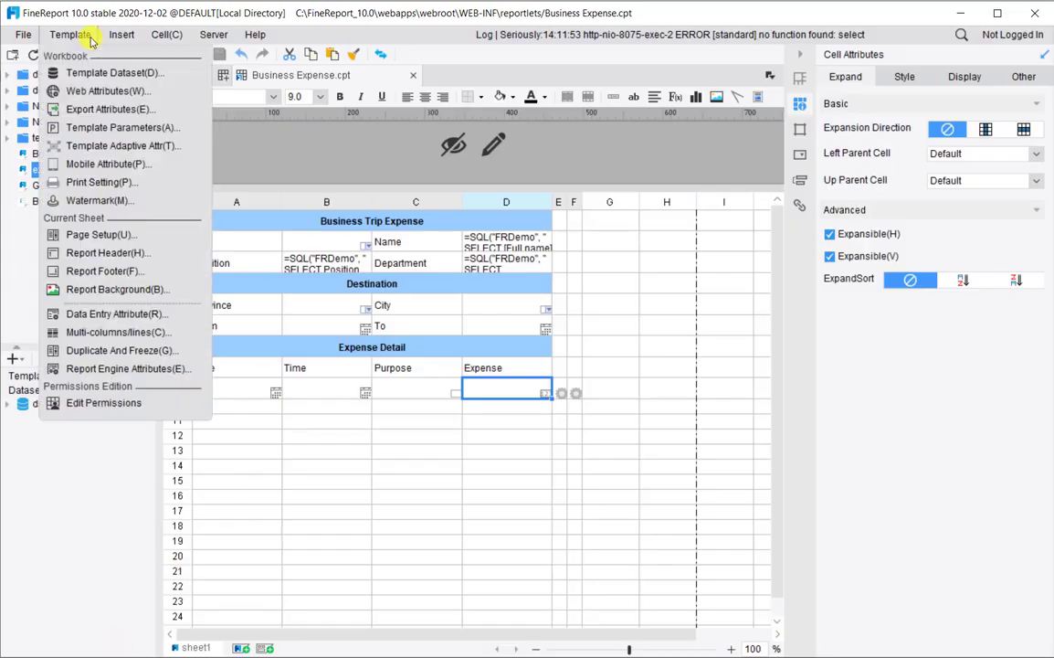
pyautogui.click(98, 93)
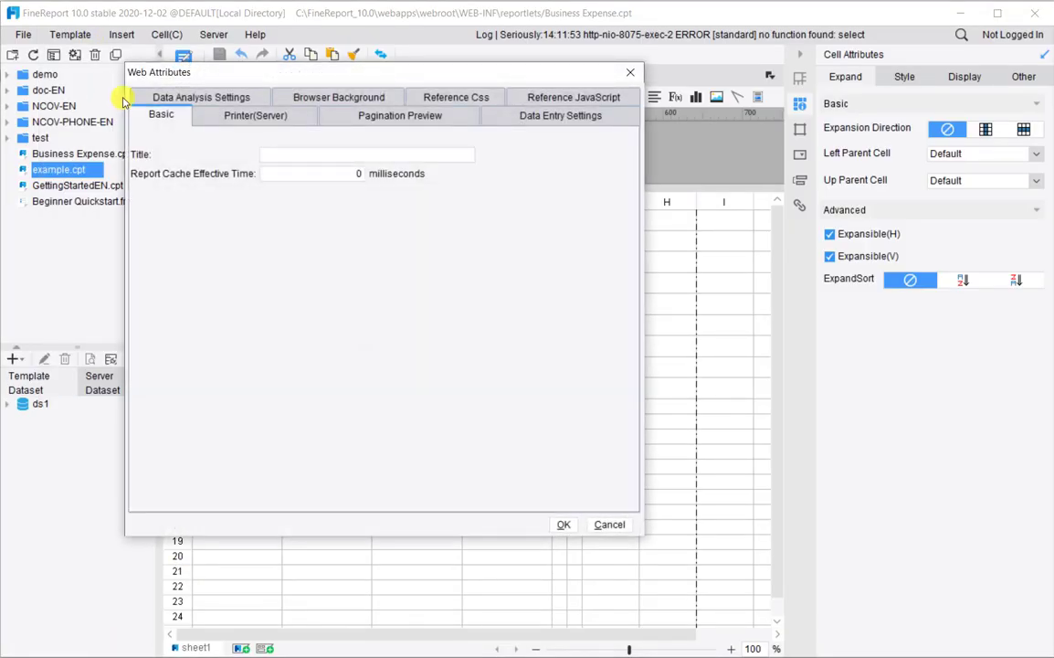
pyautogui.click(525, 122)
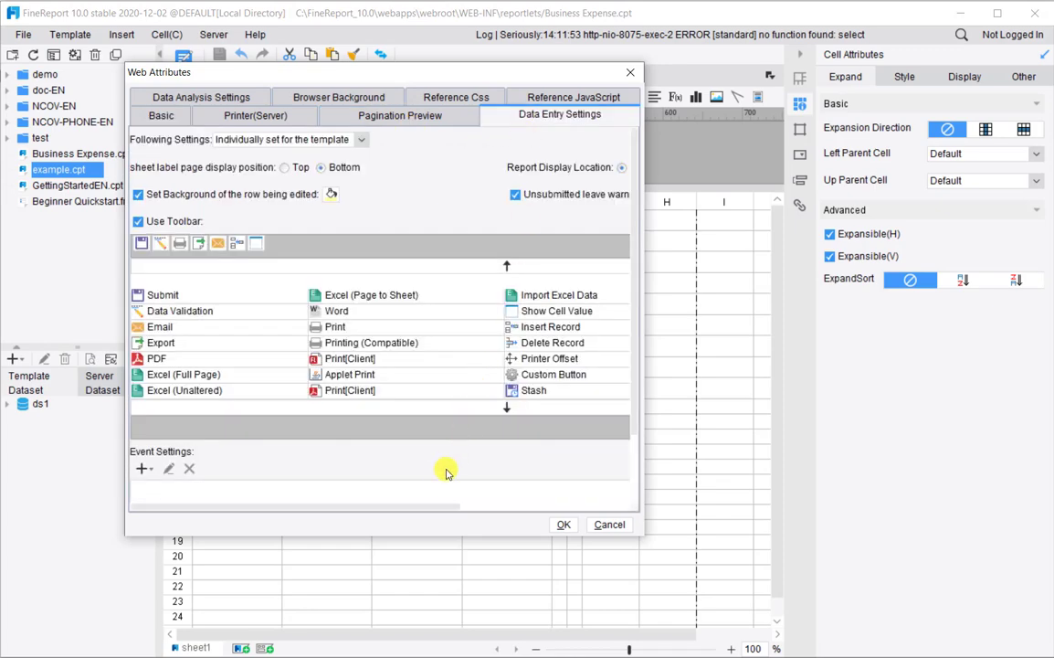
pyautogui.moveTo(432, 505); pyautogui.dragTo(598, 506)
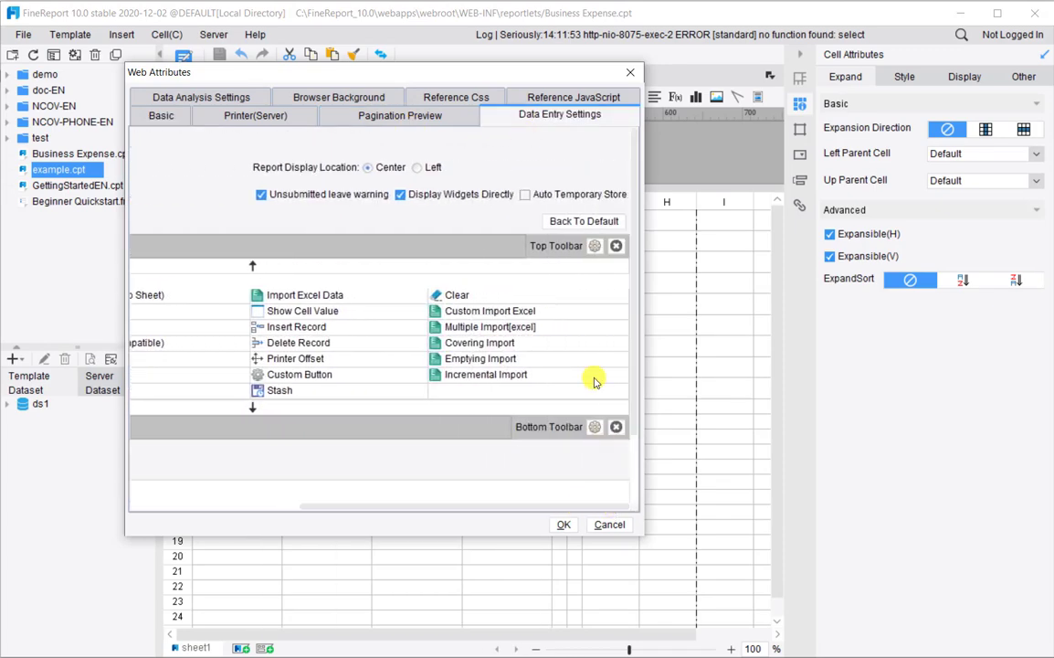
pyautogui.click(526, 195)
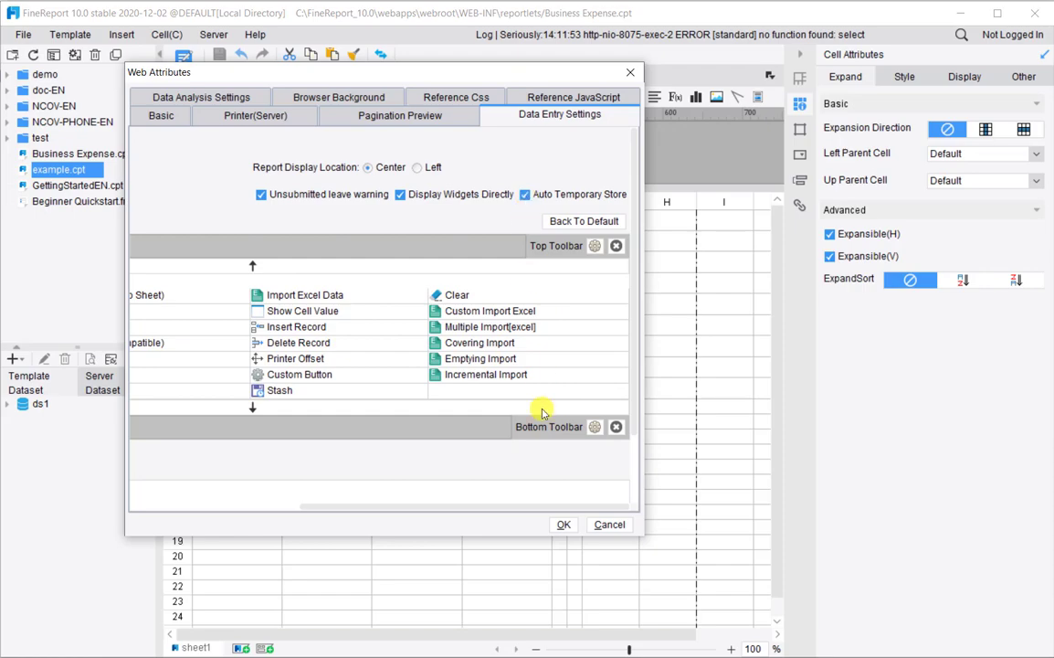
pyautogui.click(563, 525)
# Preview the form and choose ID 3 with Beijing City as both the province and the city
pyautogui.click(186, 56)
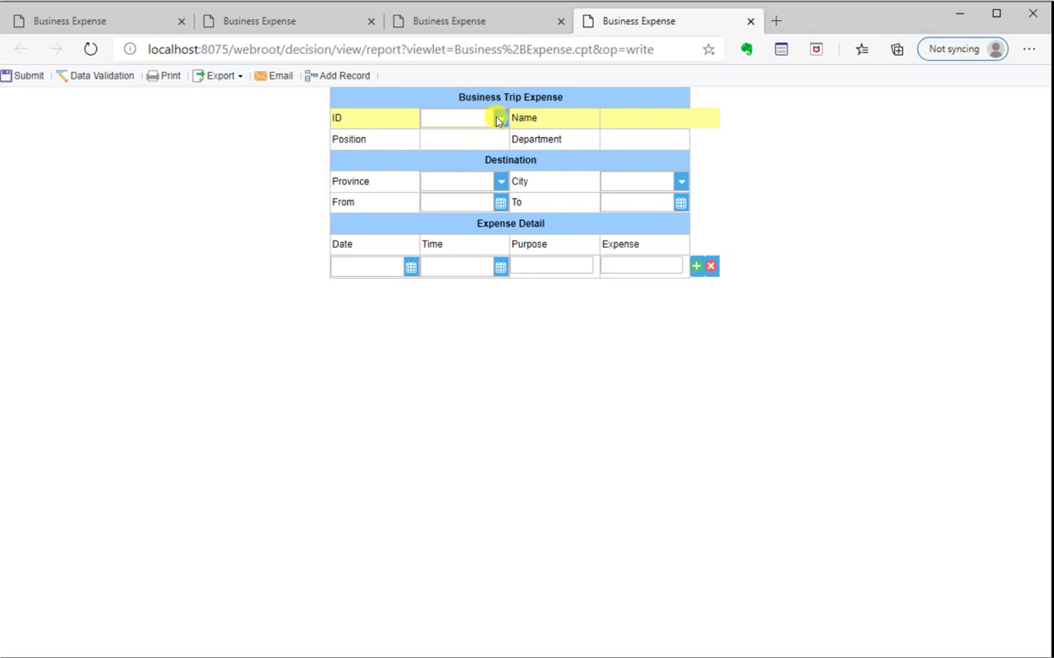
pyautogui.click(500, 119)
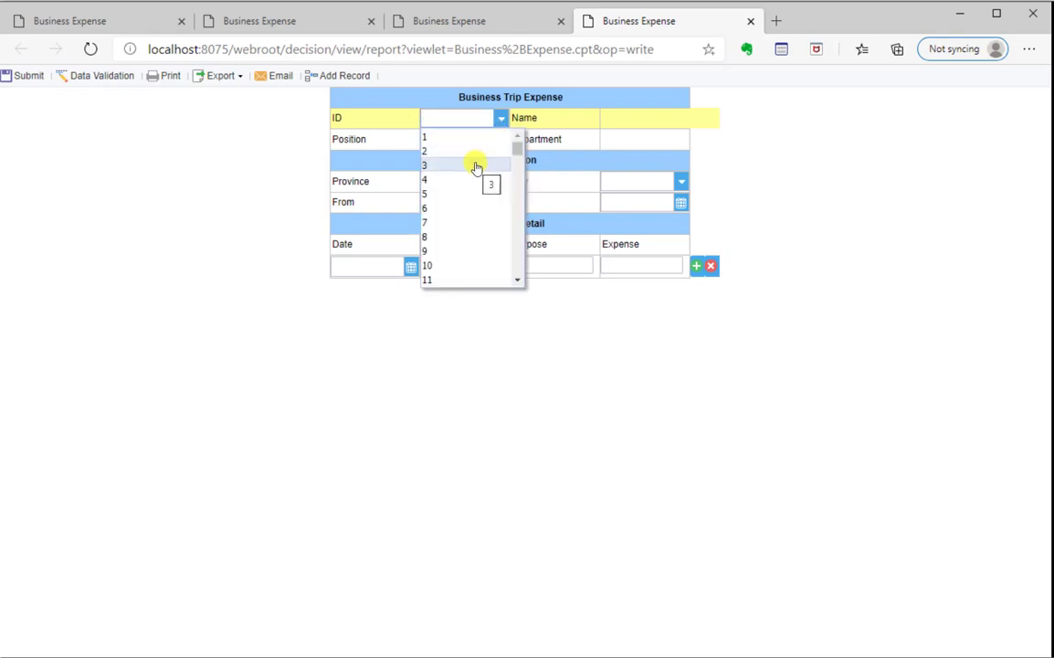
pyautogui.click(476, 167)
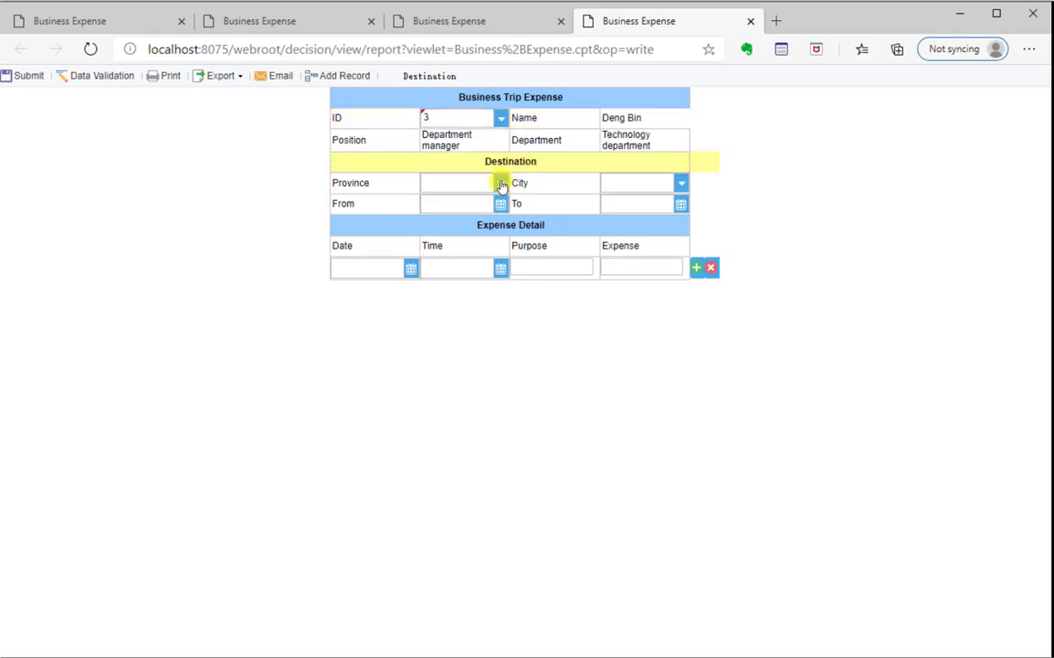
pyautogui.click(501, 183)
pyautogui.click(481, 230)
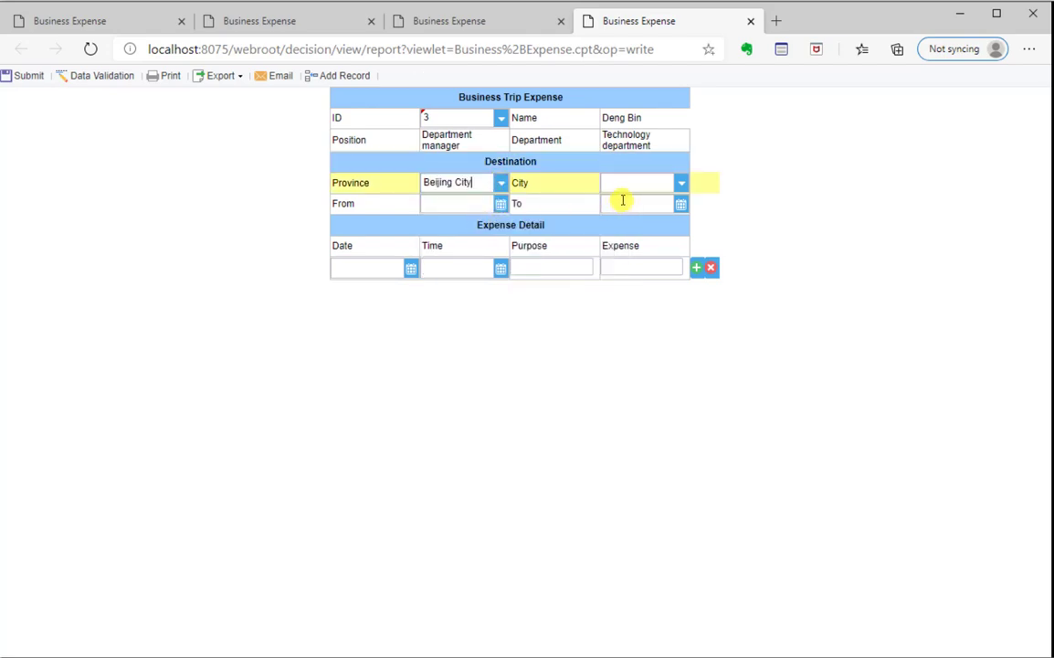
pyautogui.click(680, 183)
pyautogui.click(642, 203)
# Enter test as the purpose and reload the page without submitting to test the automatic temporary storage
pyautogui.click(544, 266)
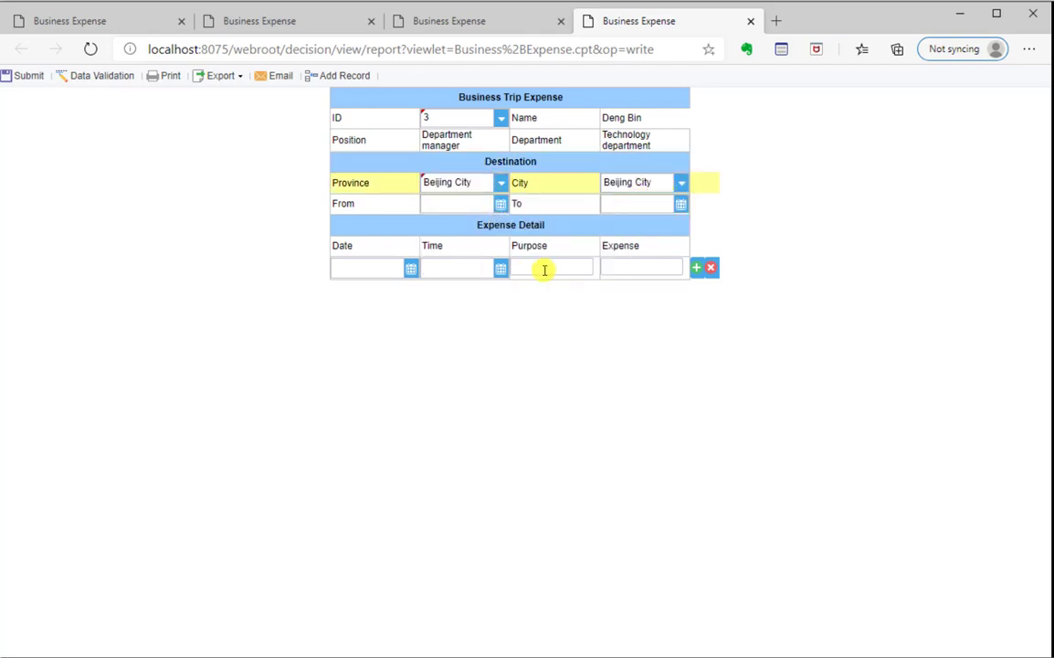
pyautogui.write('test')
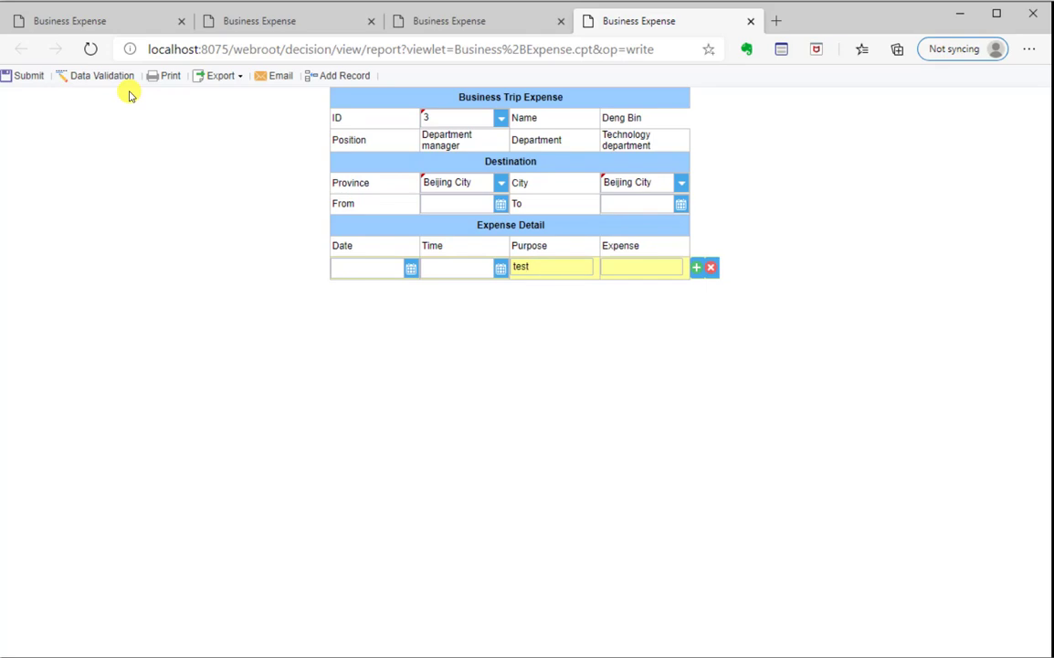
pyautogui.click(90, 48)
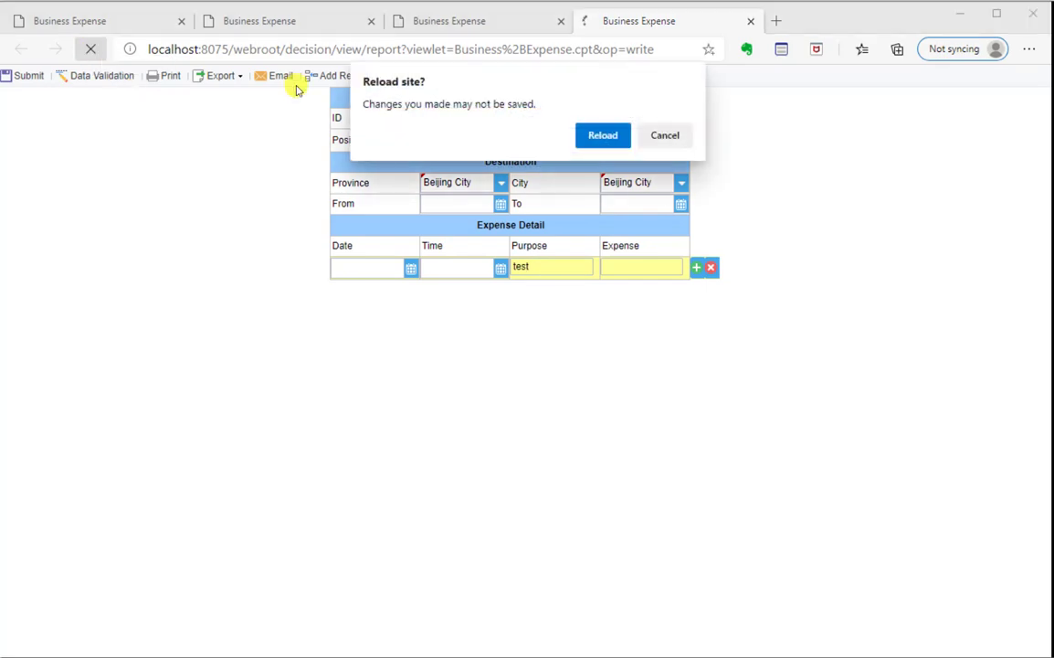
pyautogui.click(594, 138)
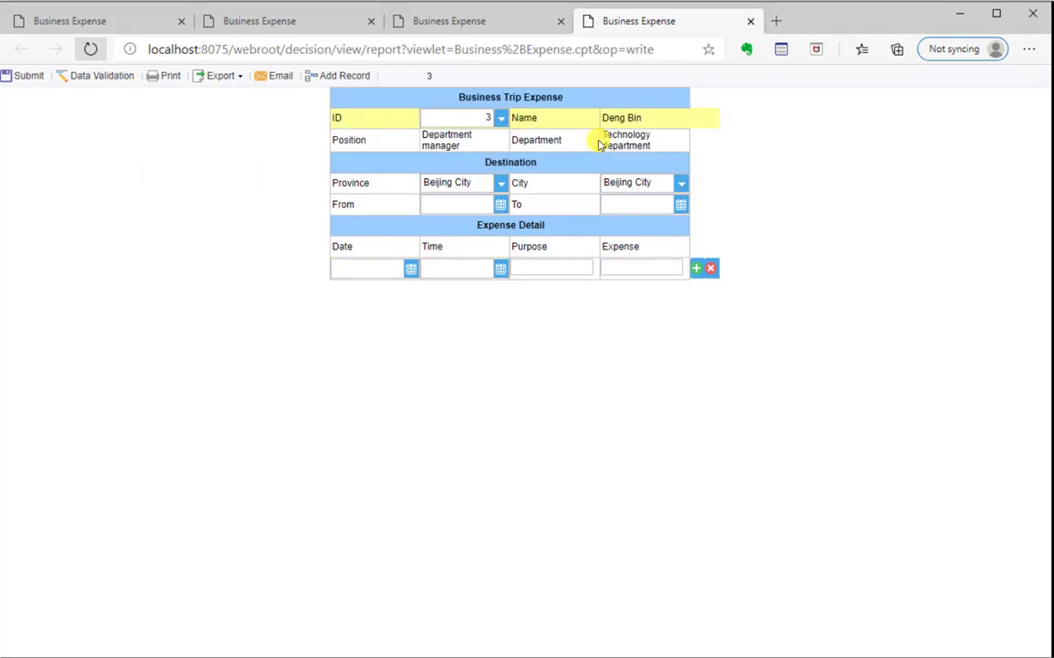
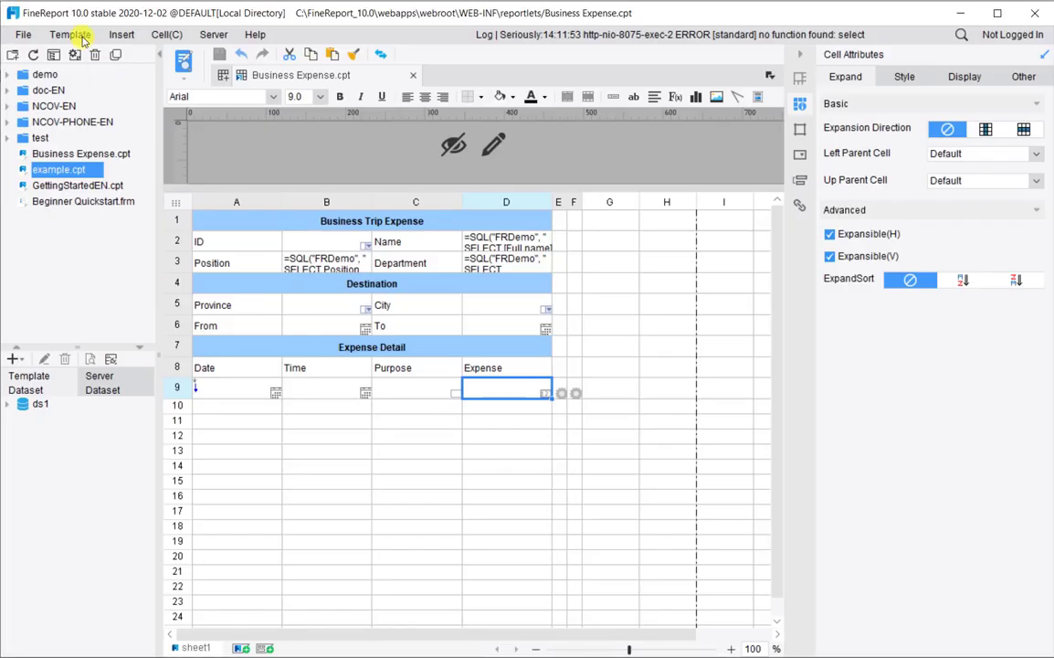
# In FineReport, open the template's data entry settings and examine the Submit toolbar button's attributes
pyautogui.click(73, 35)
pyautogui.click(102, 91)
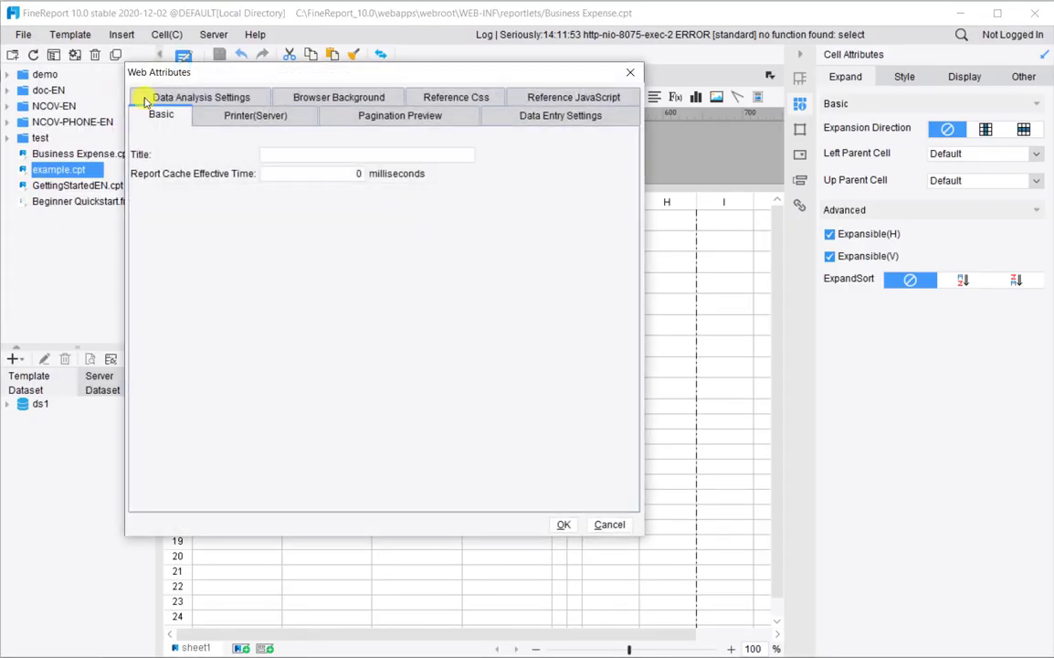
pyautogui.click(521, 117)
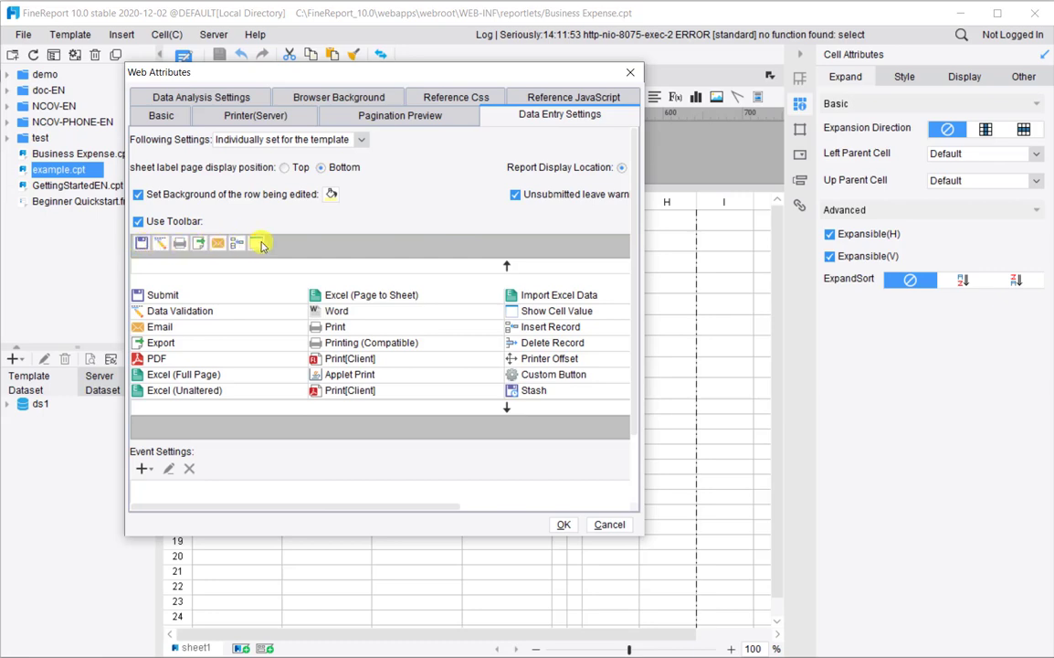
pyautogui.doubleClick(144, 247)
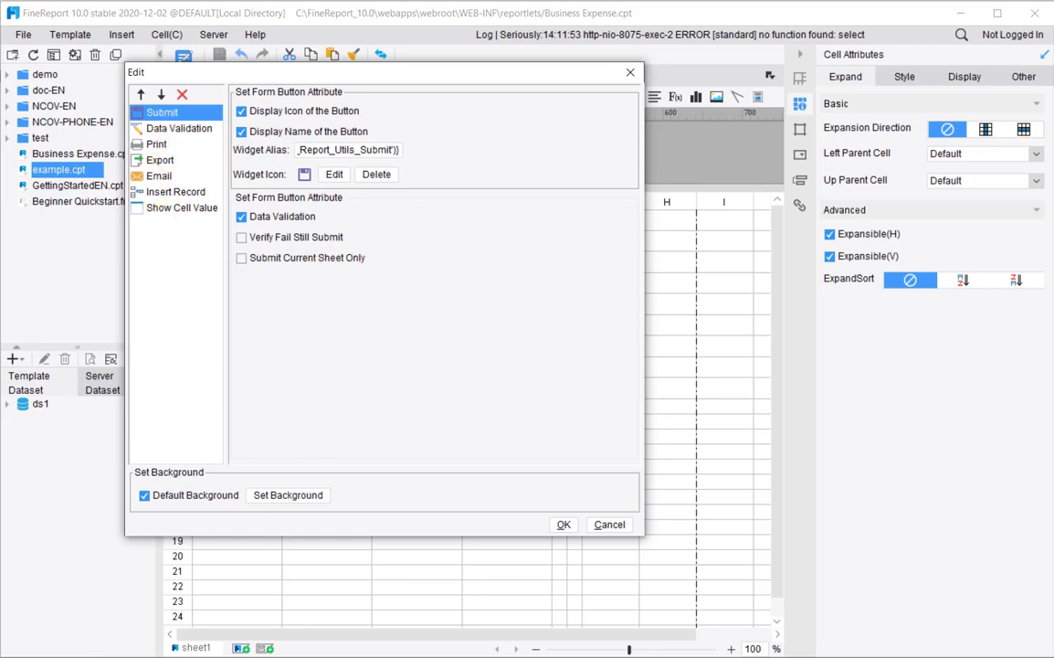
pyautogui.click(563, 525)
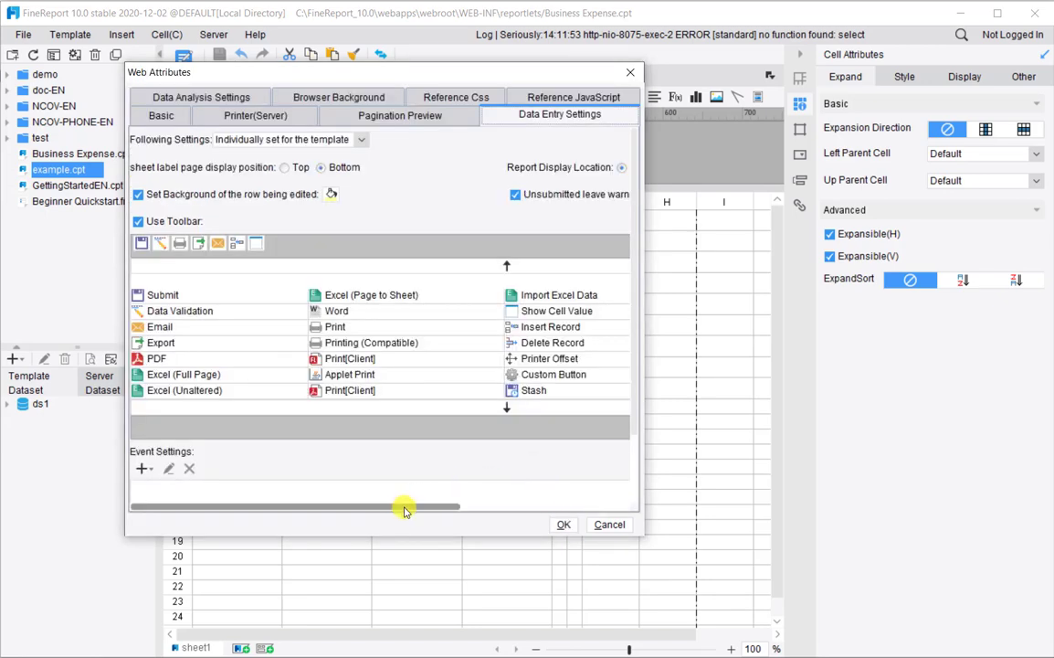
# Disable Auto Temporary Store and add the Stash button to the data entry top toolbar
pyautogui.moveTo(404, 508); pyautogui.dragTo(567, 518)
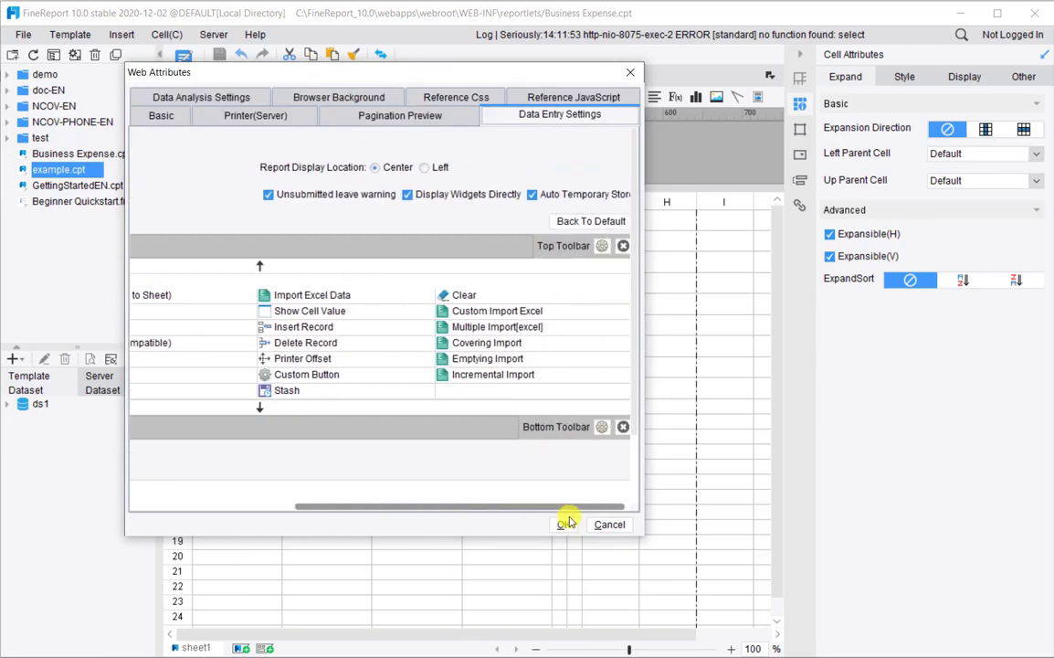
pyautogui.click(525, 197)
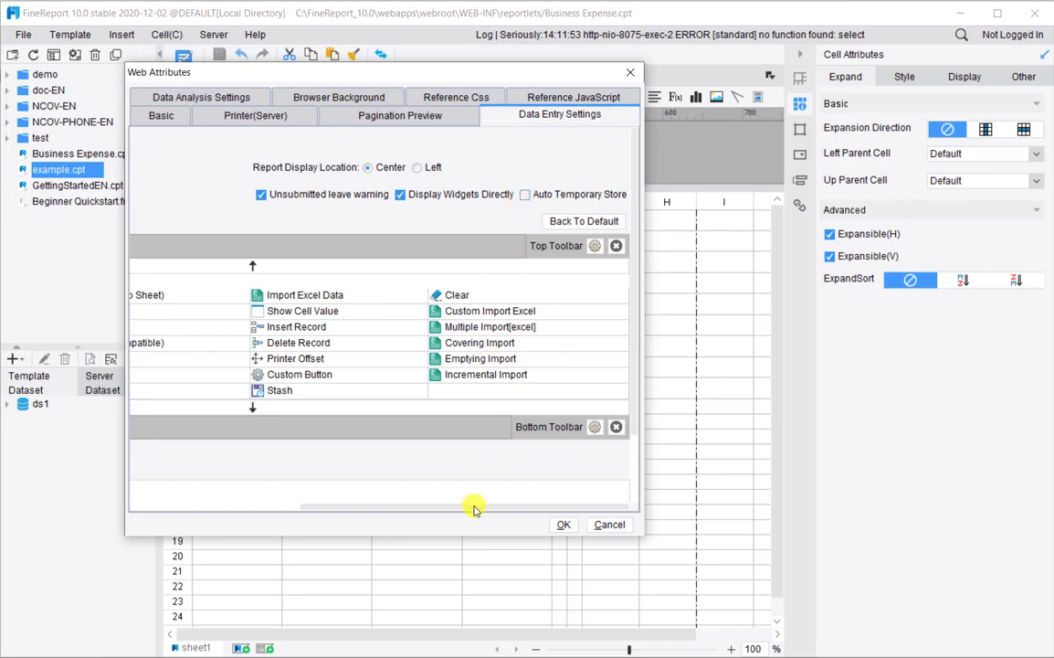
pyautogui.moveTo(473, 506); pyautogui.dragTo(482, 479)
pyautogui.moveTo(320, 503); pyautogui.dragTo(191, 505)
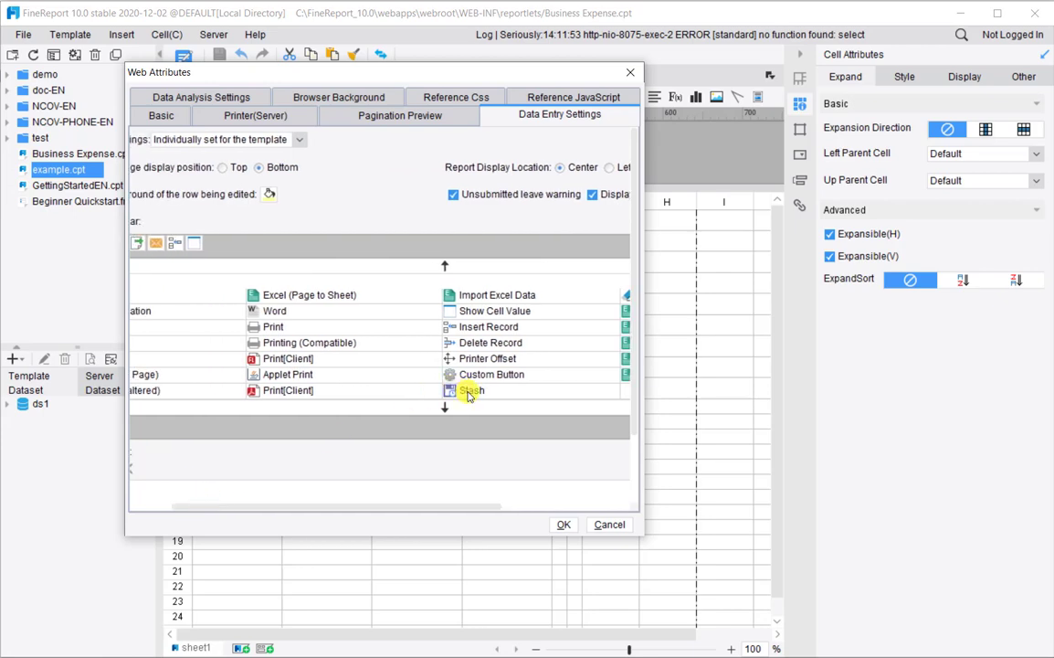
pyautogui.click(436, 391)
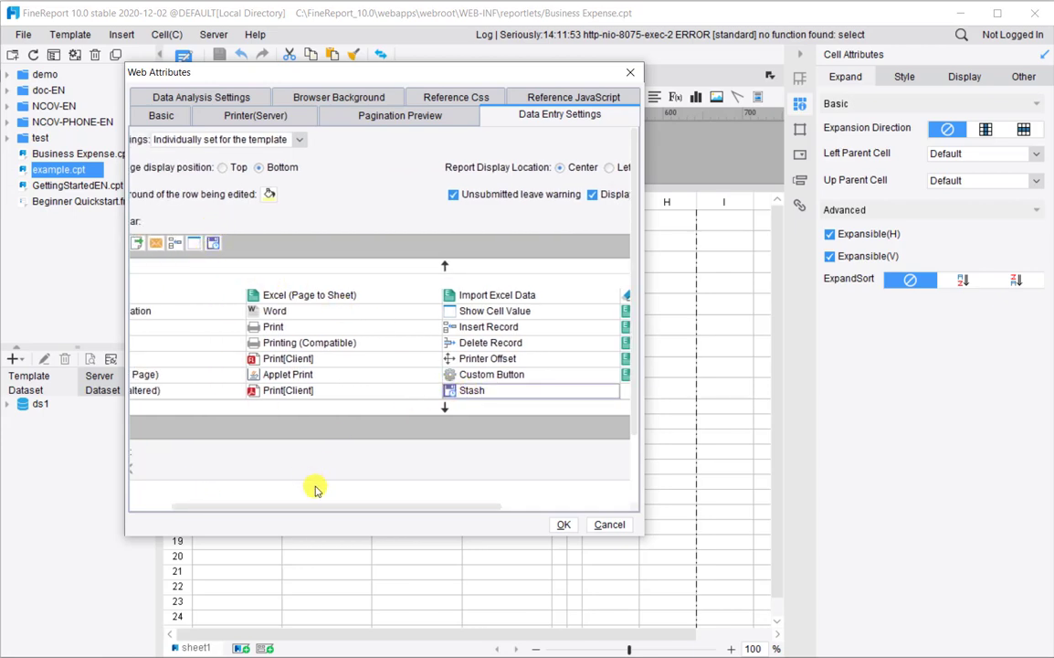
# Add the Clear button to the data entry top toolbar after Stash and apply the web attributes
pyautogui.moveTo(322, 509); pyautogui.dragTo(362, 501)
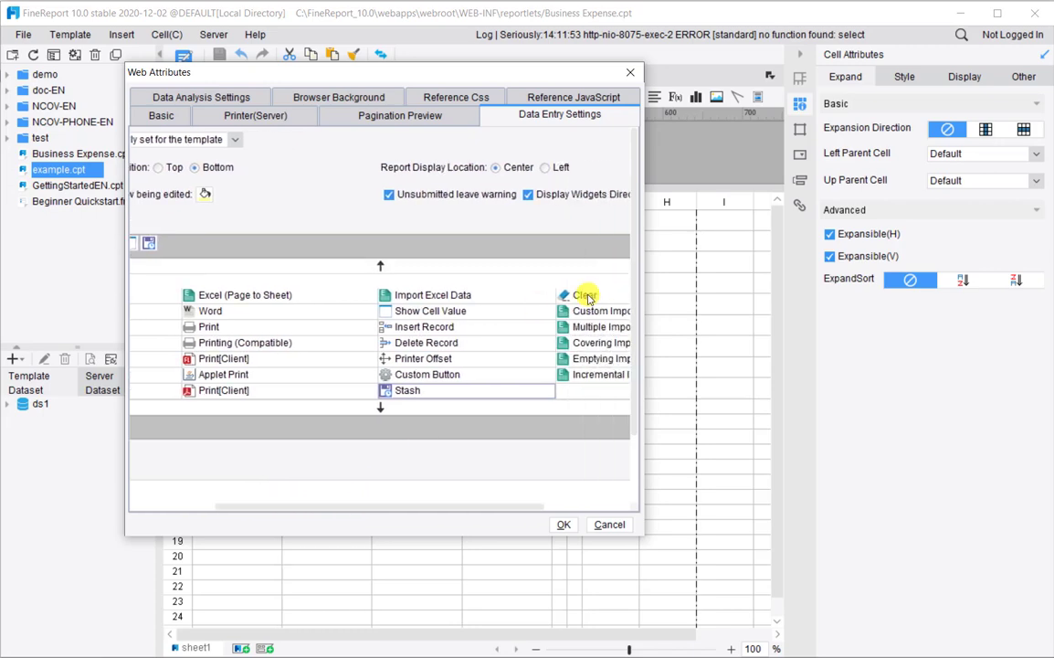
pyautogui.moveTo(586, 298); pyautogui.dragTo(150, 243)
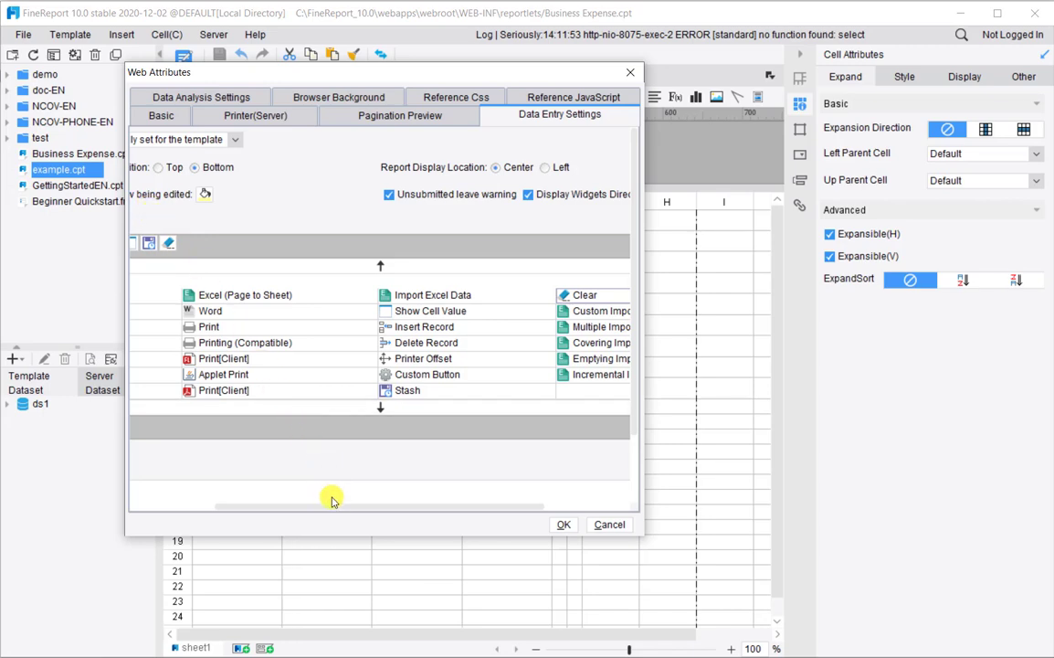
pyautogui.moveTo(332, 509); pyautogui.dragTo(237, 502)
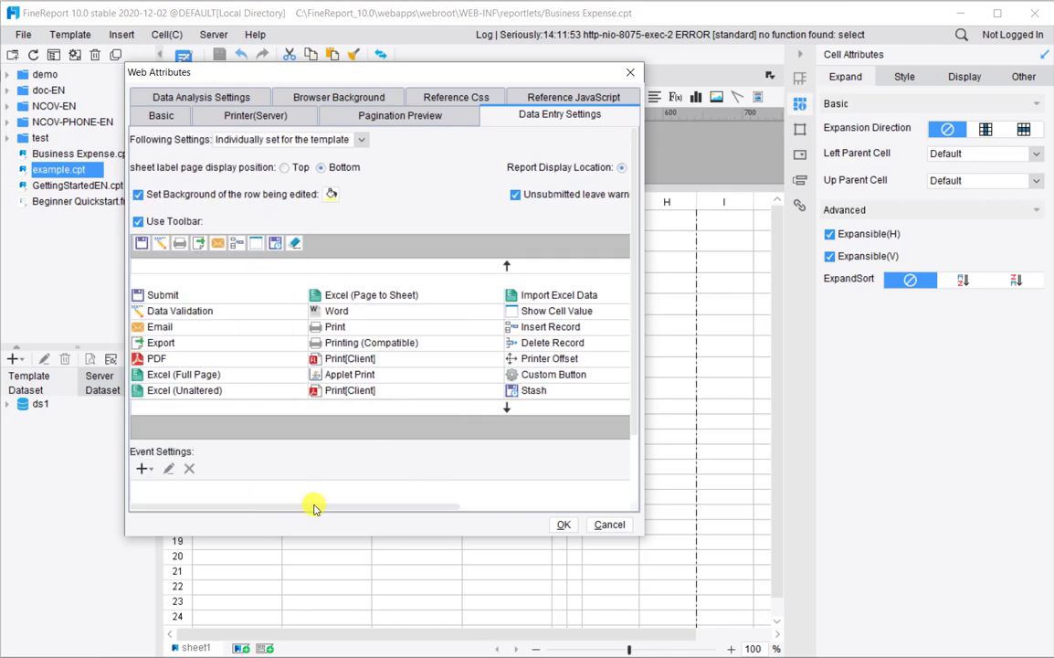
pyautogui.click(561, 524)
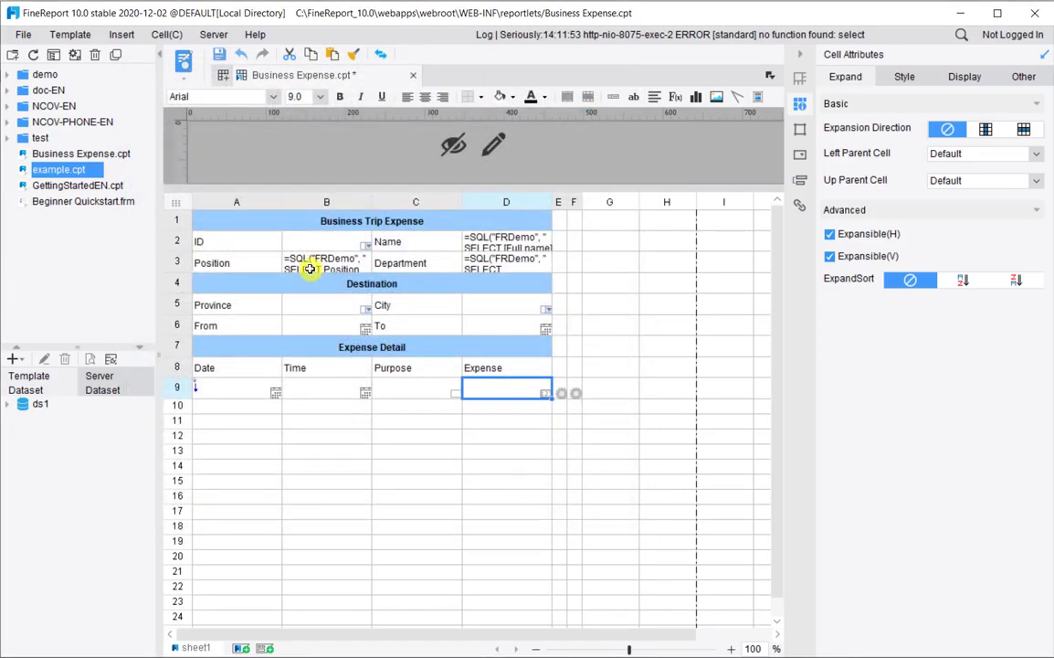
# Preview the form and clear its cached entries with the new Clear function
pyautogui.click(185, 64)
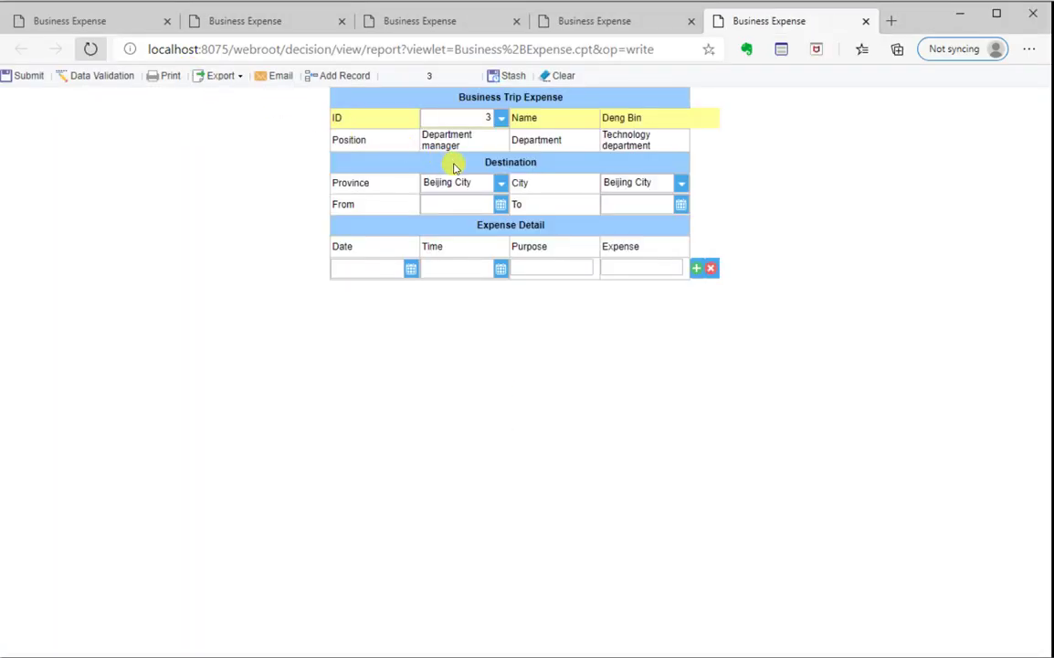
pyautogui.click(549, 80)
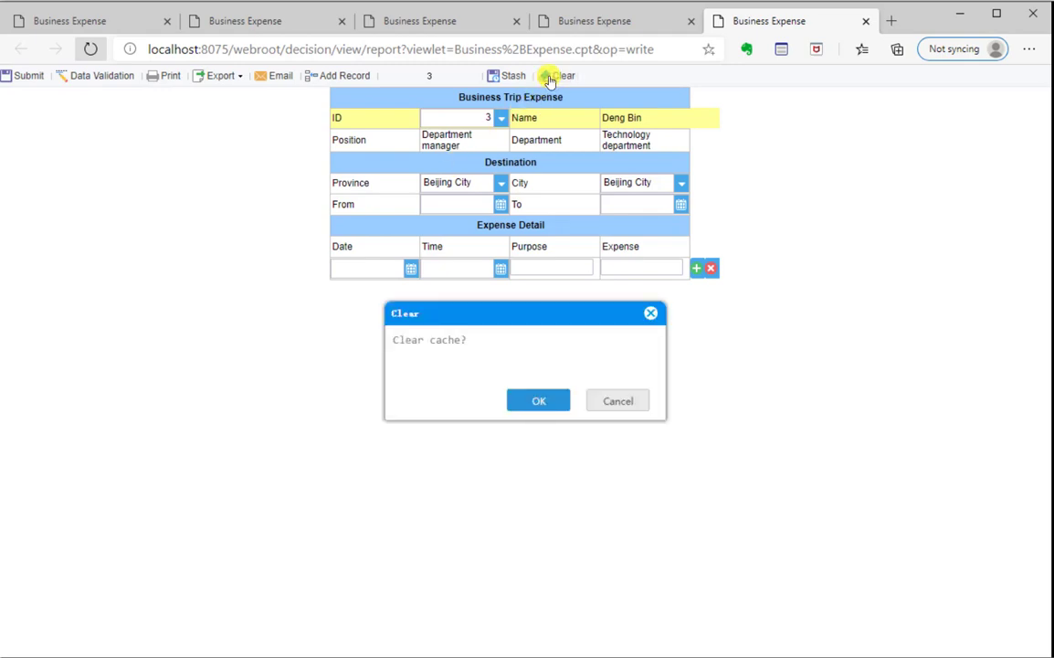
pyautogui.click(543, 401)
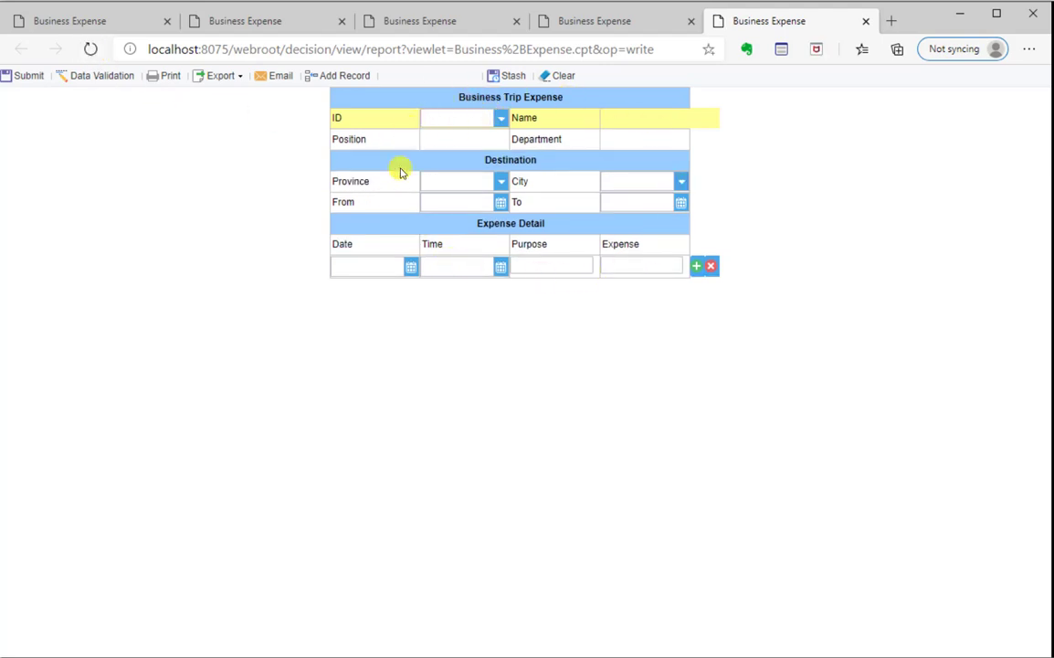
# Fill the form with ID 4, Gansu Province, purpose 5 and expense 50, and stash the entries before reloading
pyautogui.click(501, 119)
pyautogui.click(456, 181)
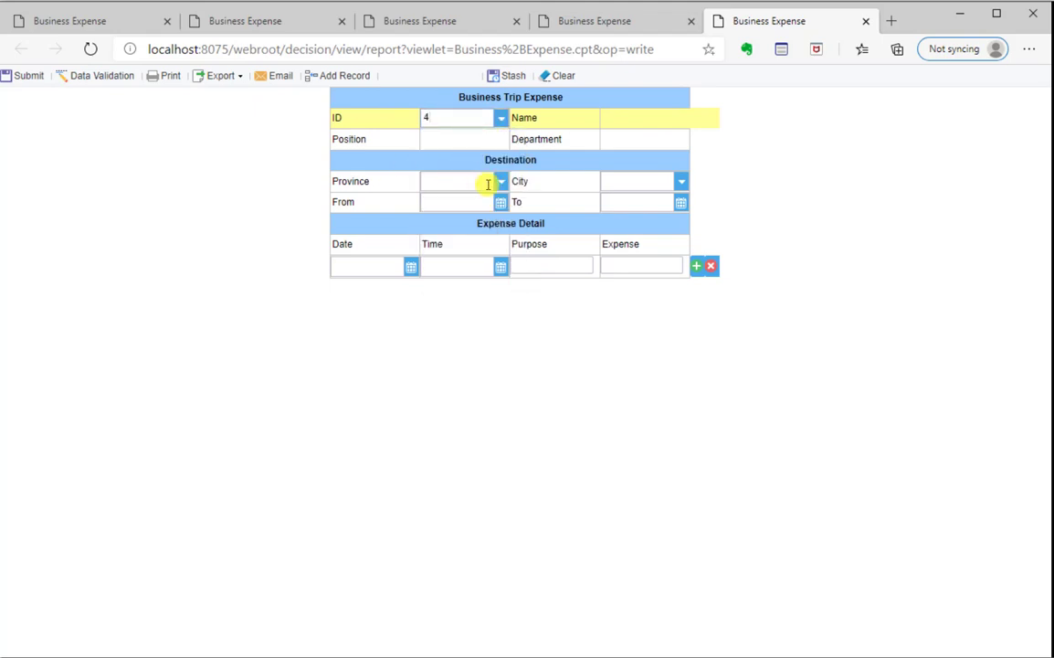
pyautogui.click(486, 183)
pyautogui.click(467, 260)
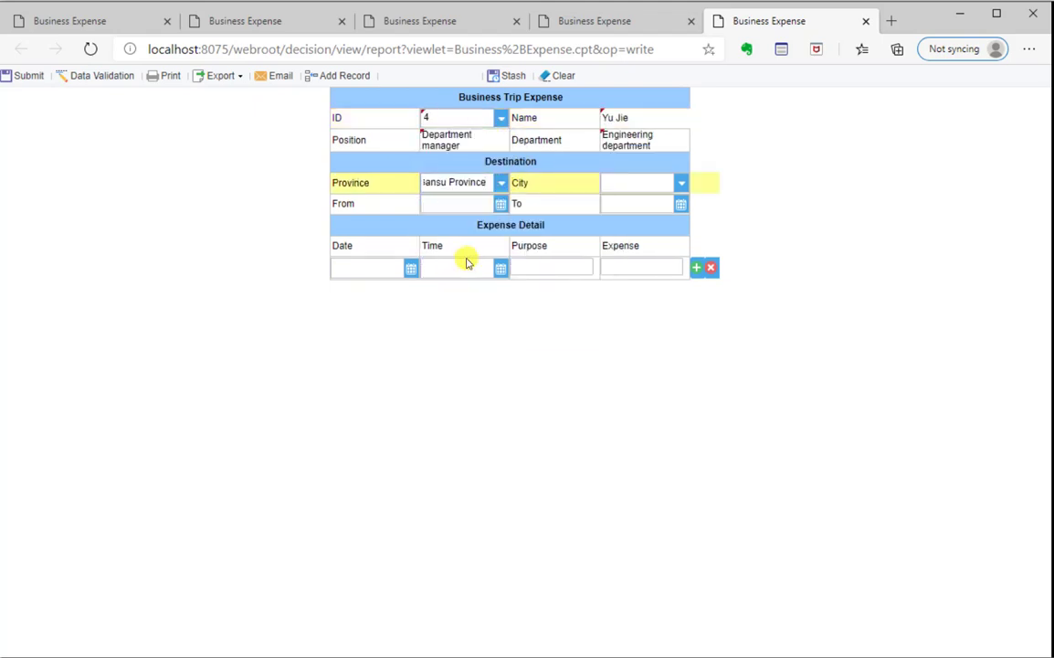
pyautogui.click(595, 268)
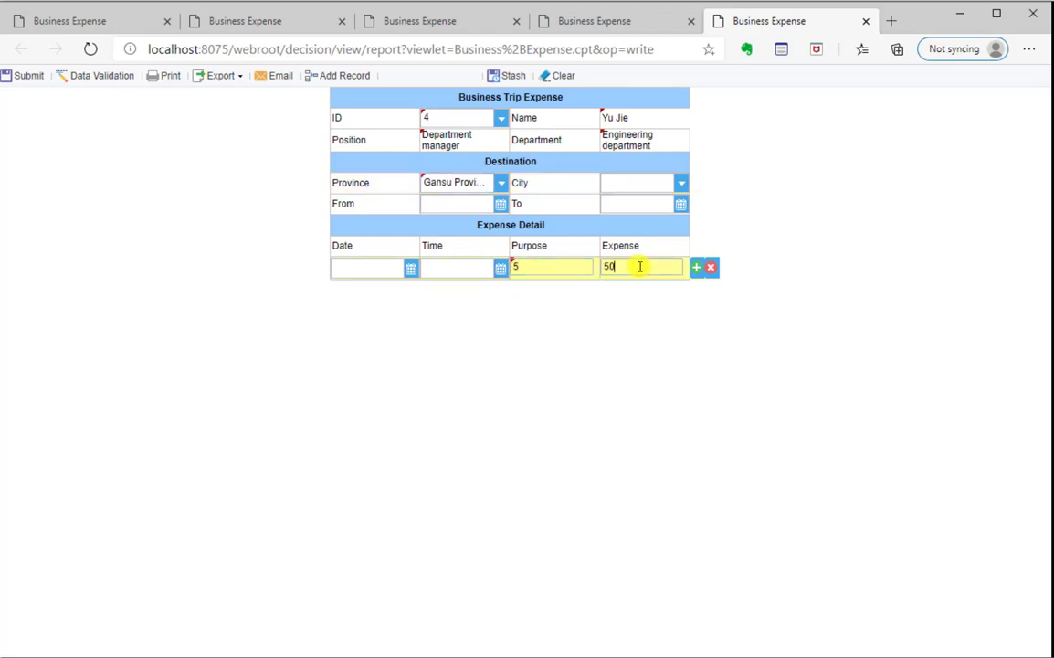
pyautogui.click(514, 77)
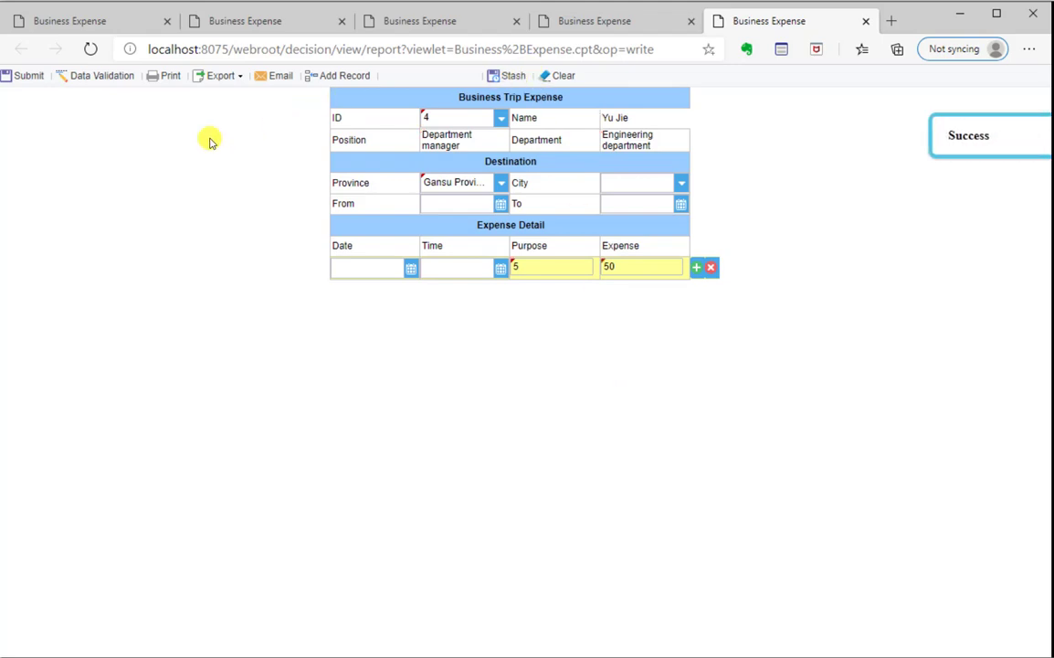
pyautogui.click(88, 49)
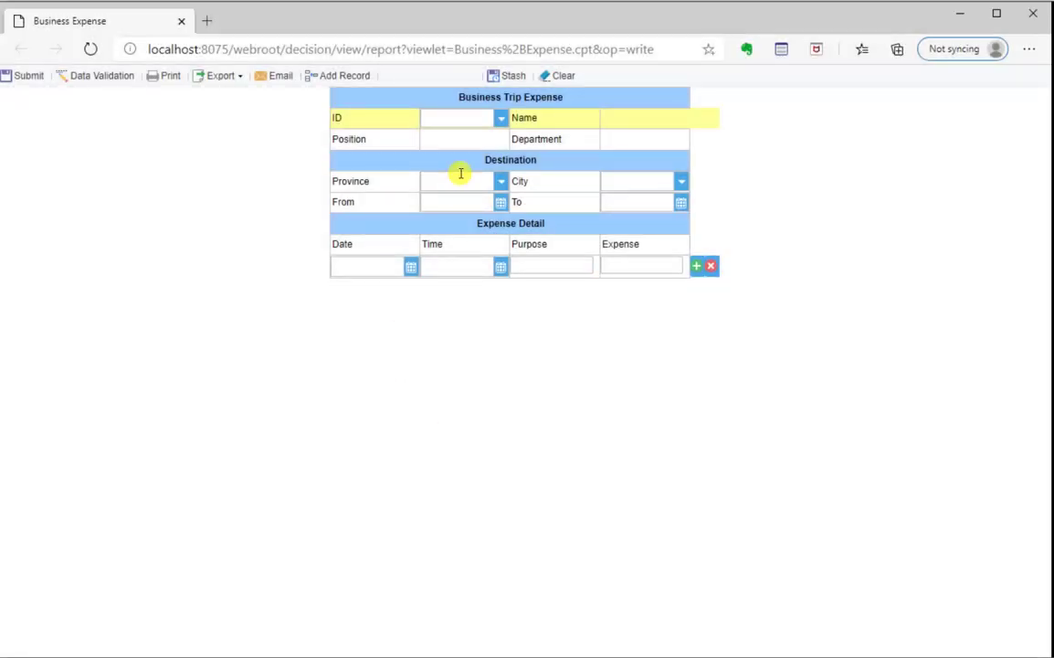
# Select ID 3 and Guizhou Province in the blank form, and check the linked city options
pyautogui.click(503, 121)
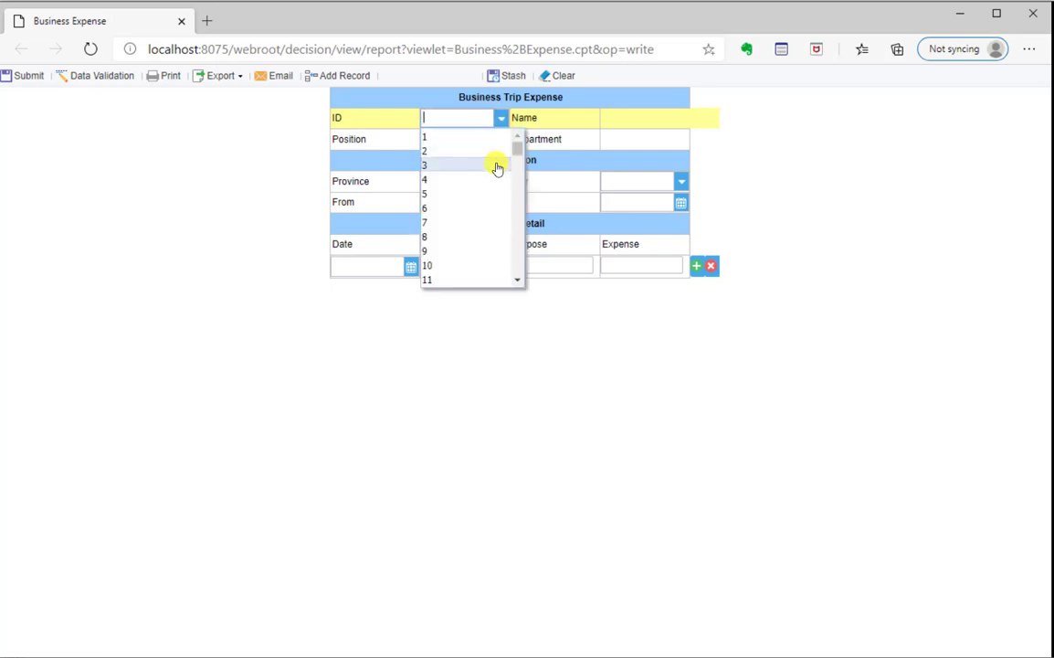
pyautogui.click(495, 164)
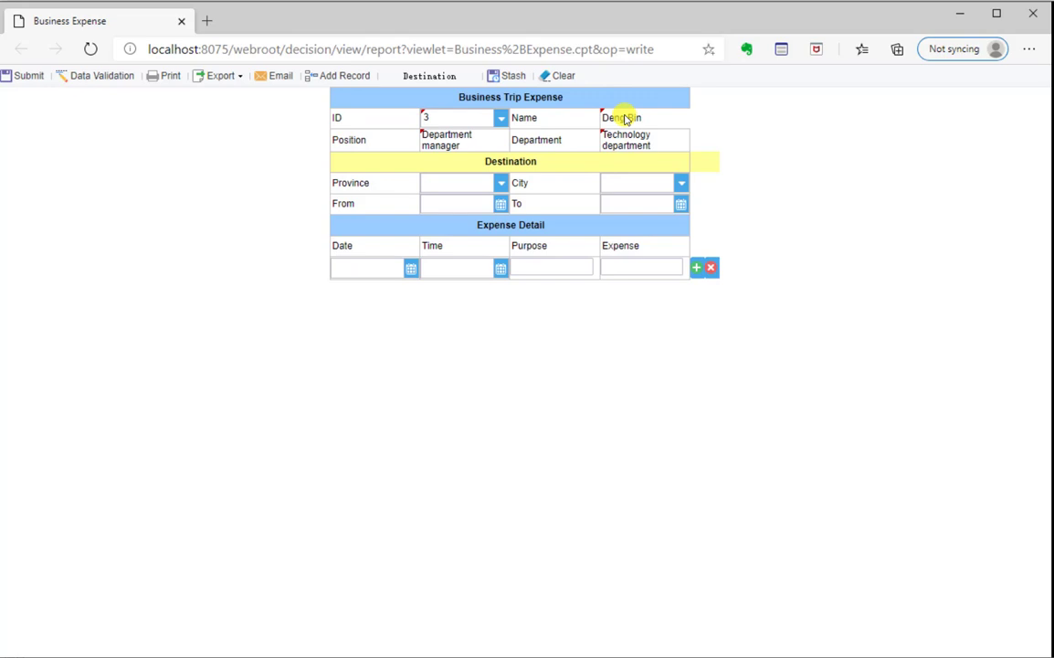
pyautogui.click(501, 182)
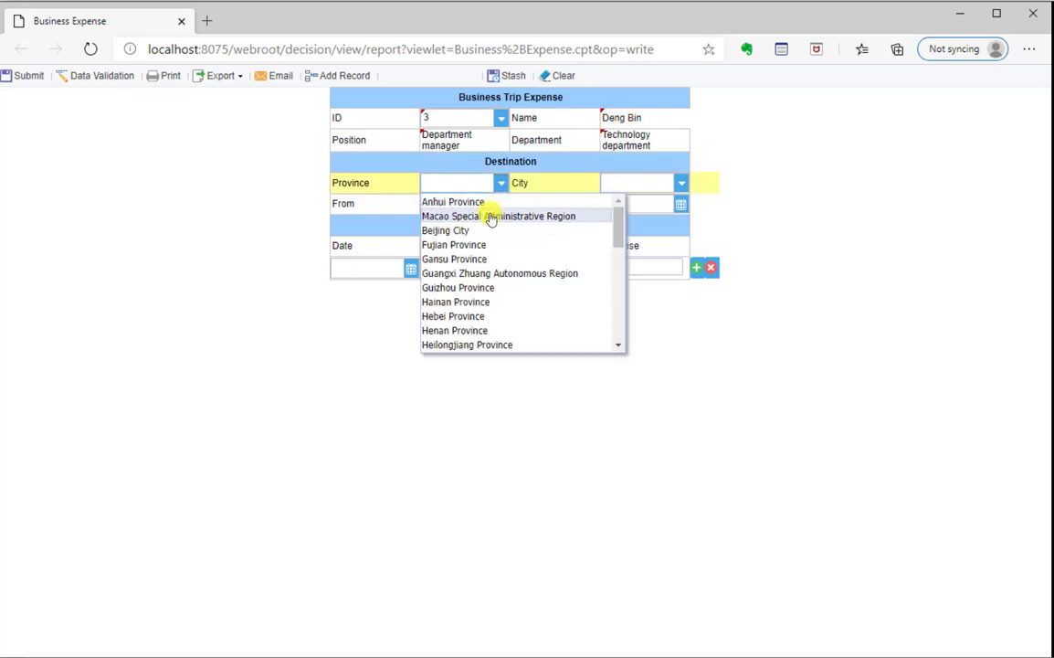
pyautogui.click(470, 287)
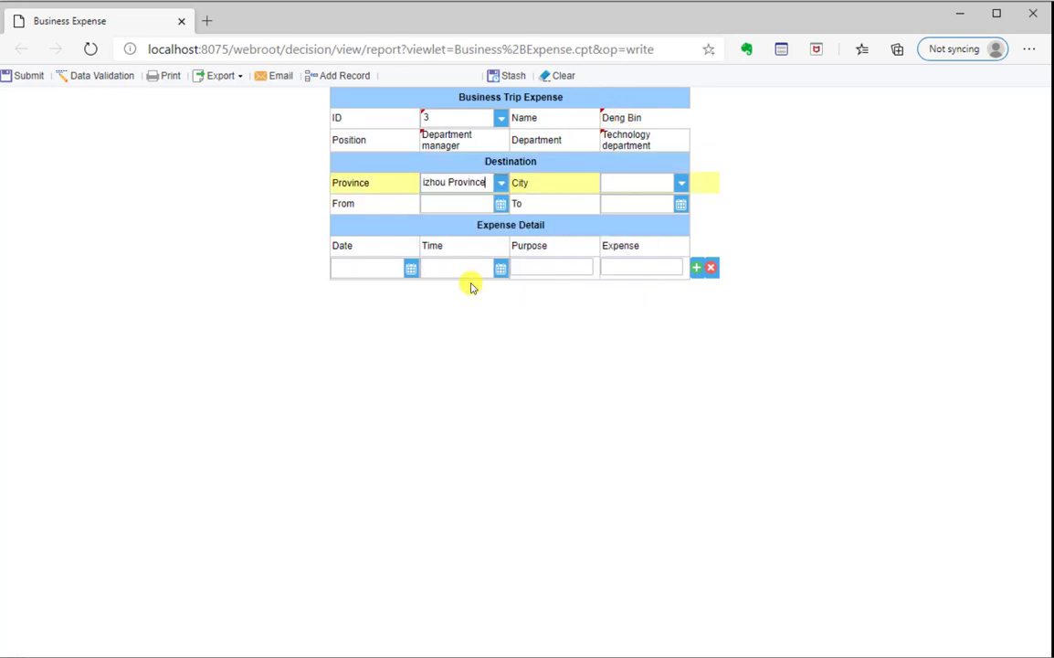
pyautogui.click(681, 182)
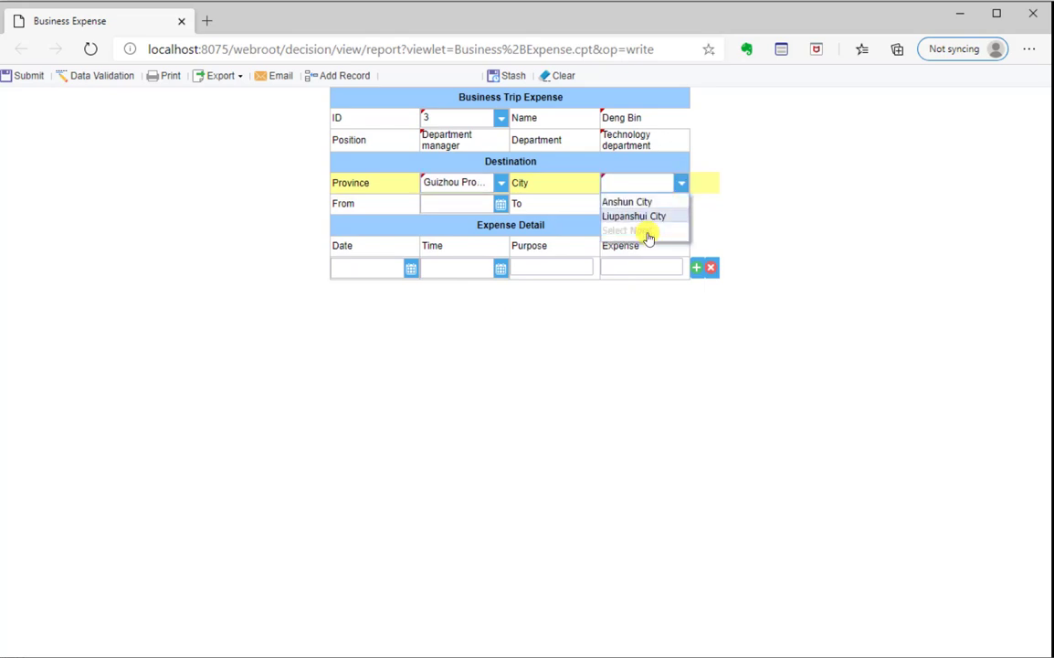
# Change the destination province to Hebei Province and check its linked city options without picking one
pyautogui.click(500, 183)
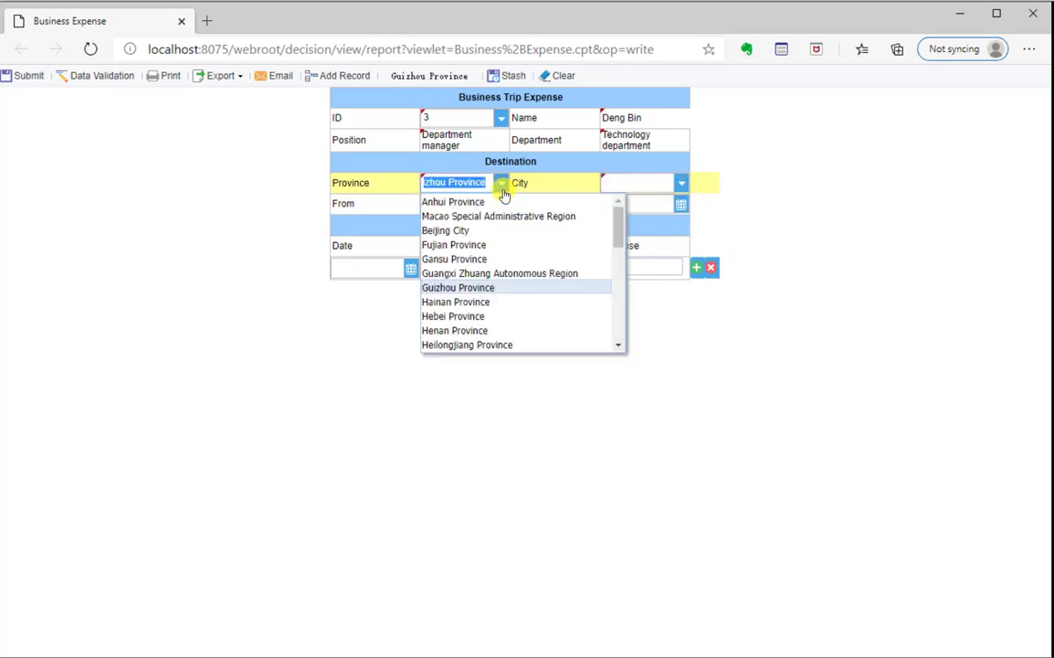
pyautogui.click(486, 315)
pyautogui.click(680, 182)
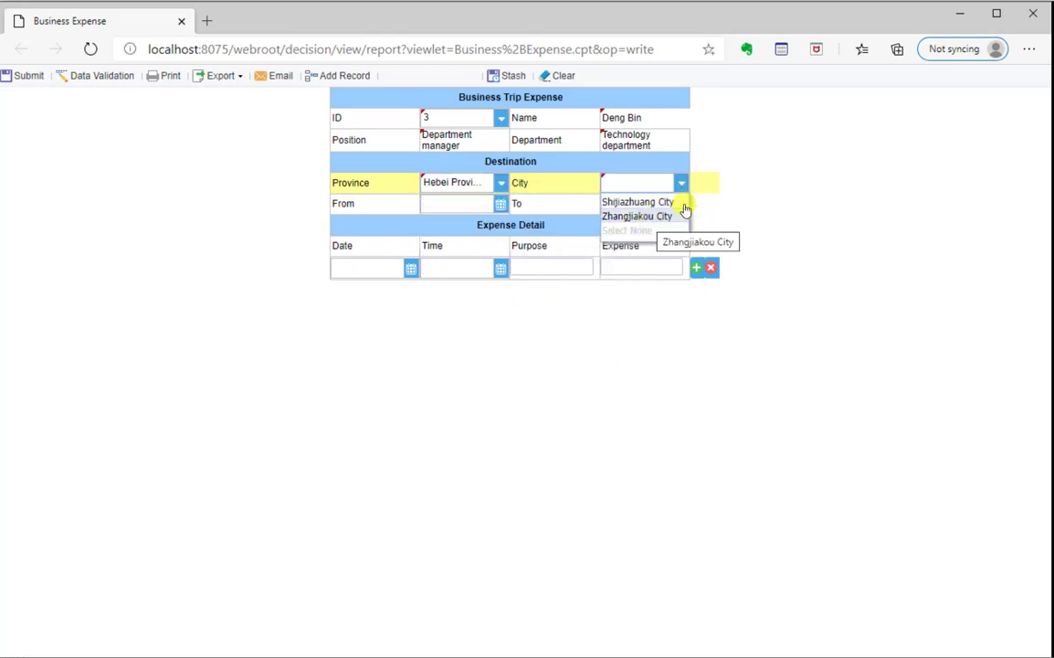
pyautogui.click(762, 178)
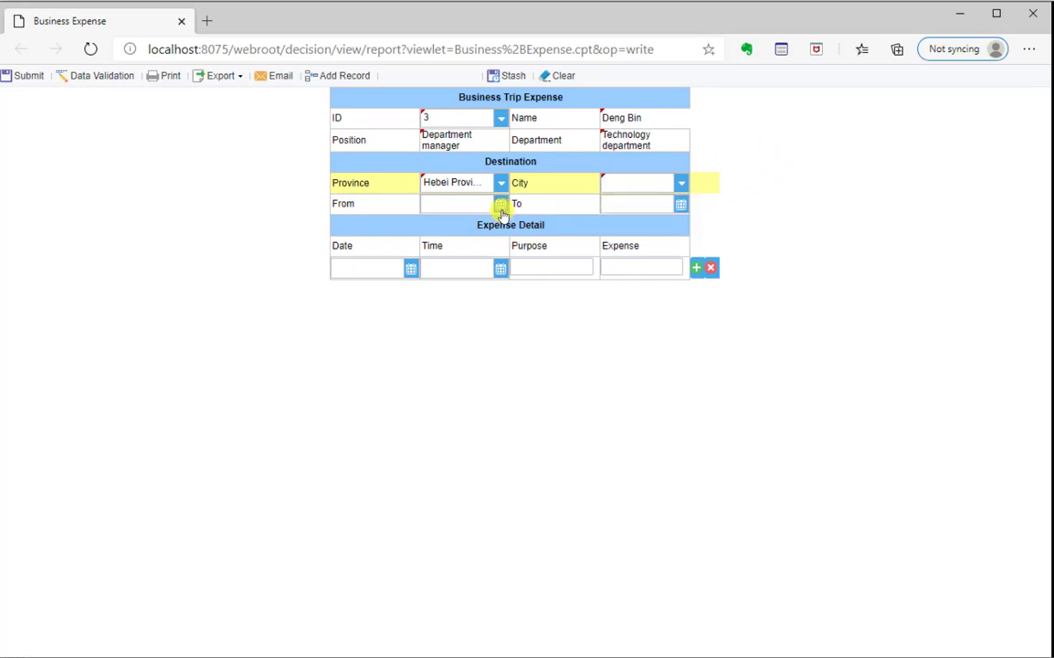
# Enter an expense detail dated 2020-12-15 with the purpose test
pyautogui.click(411, 268)
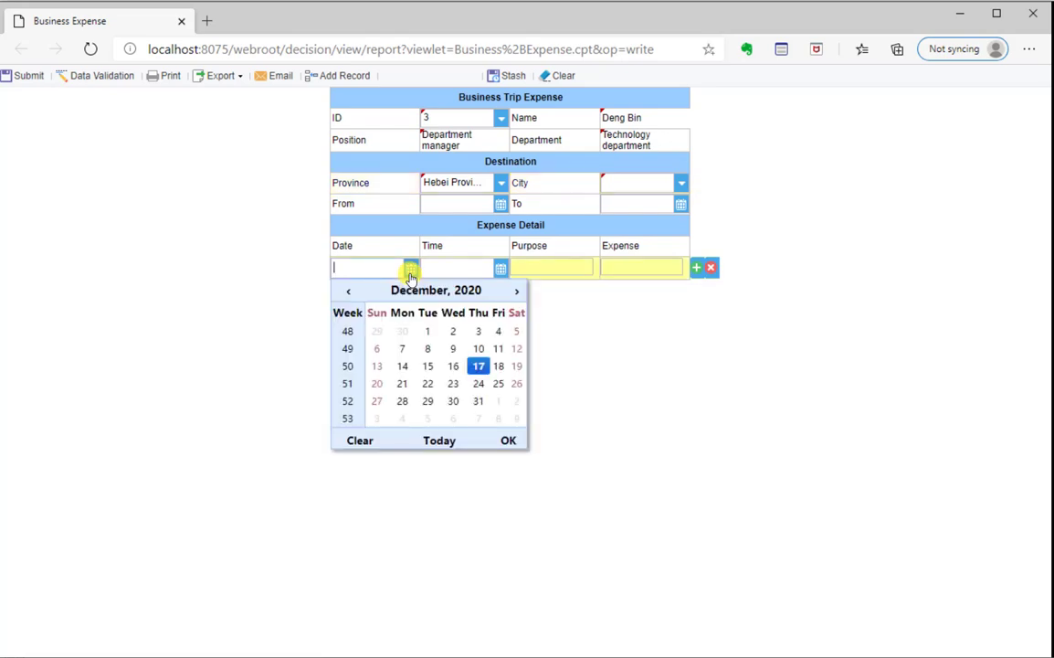
pyautogui.click(426, 364)
pyautogui.click(538, 266)
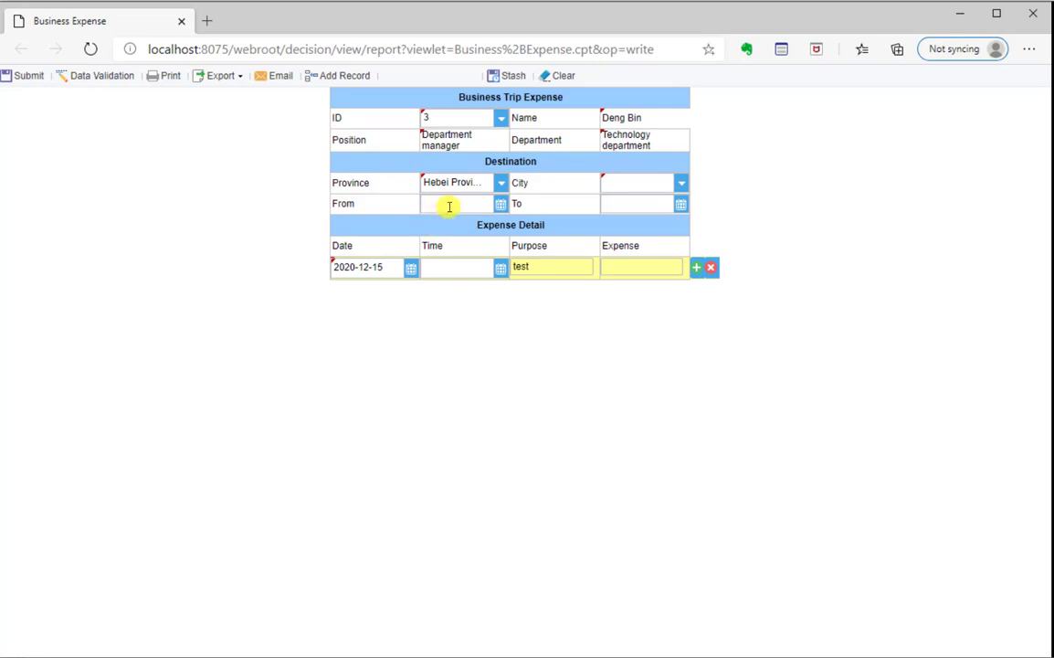
pyautogui.click(449, 263)
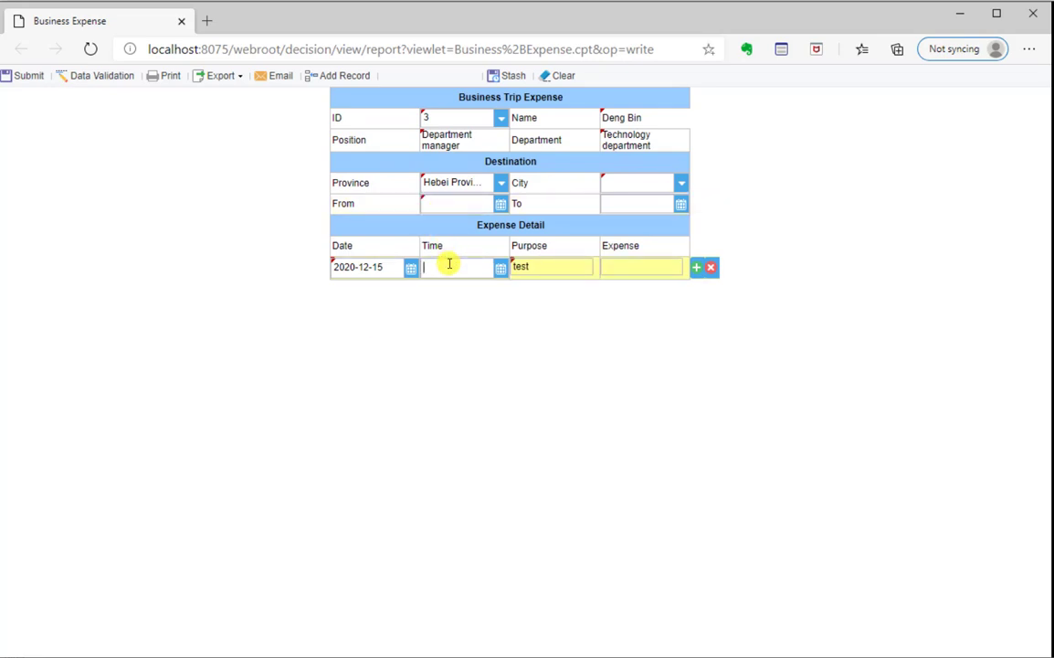
pyautogui.click(461, 117)
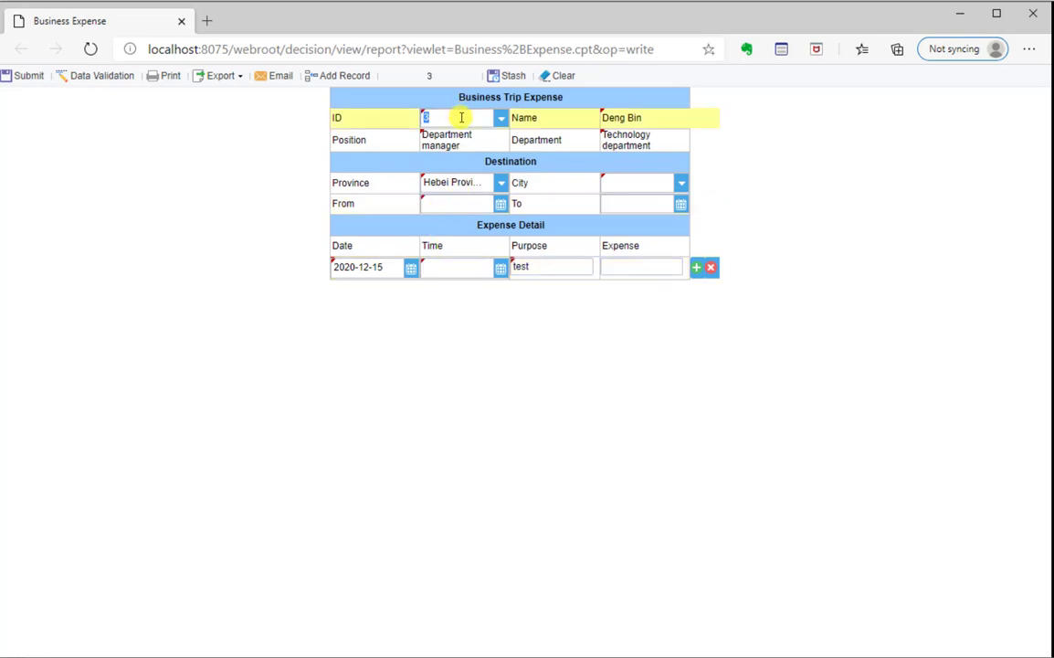
pyautogui.click(461, 202)
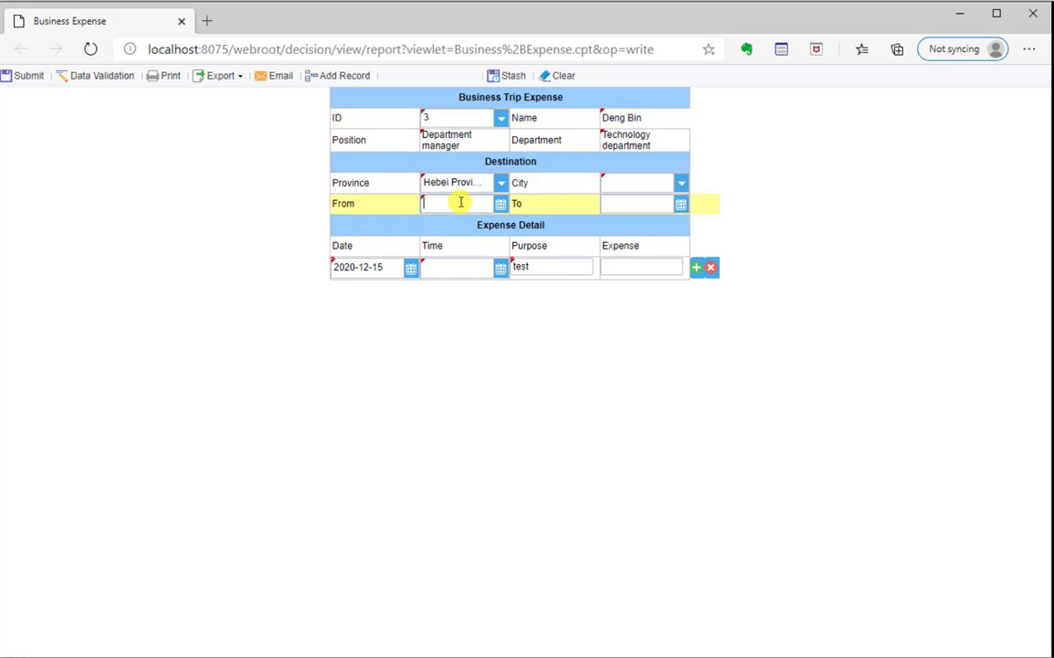
pyautogui.click(461, 150)
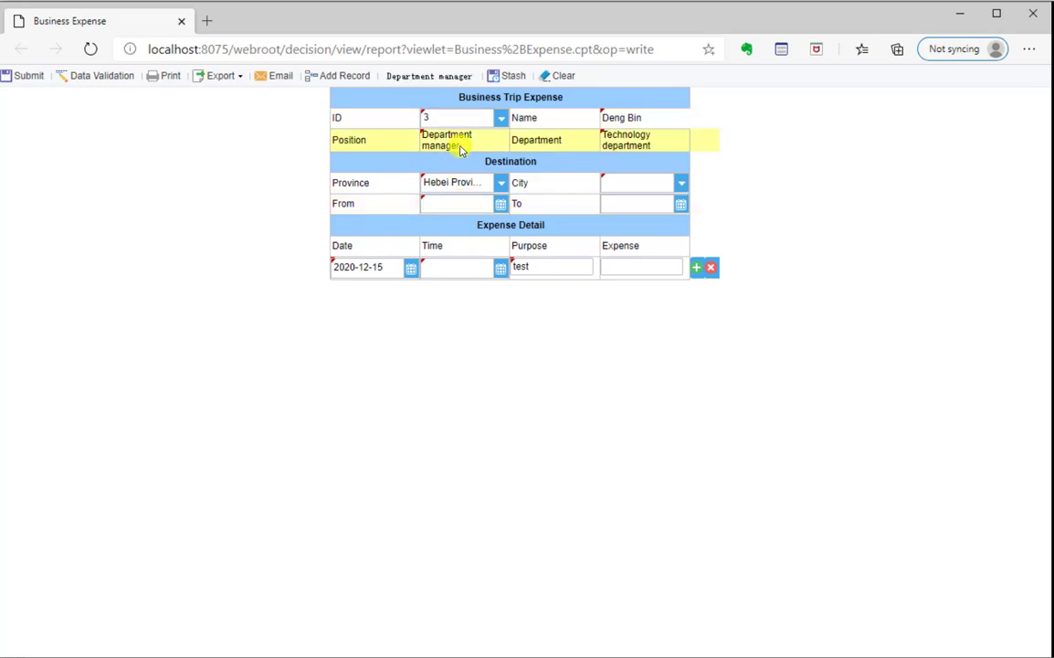
# Try closing the unsaved form but stay on the page, and stash its entries before reloading
pyautogui.click(182, 21)
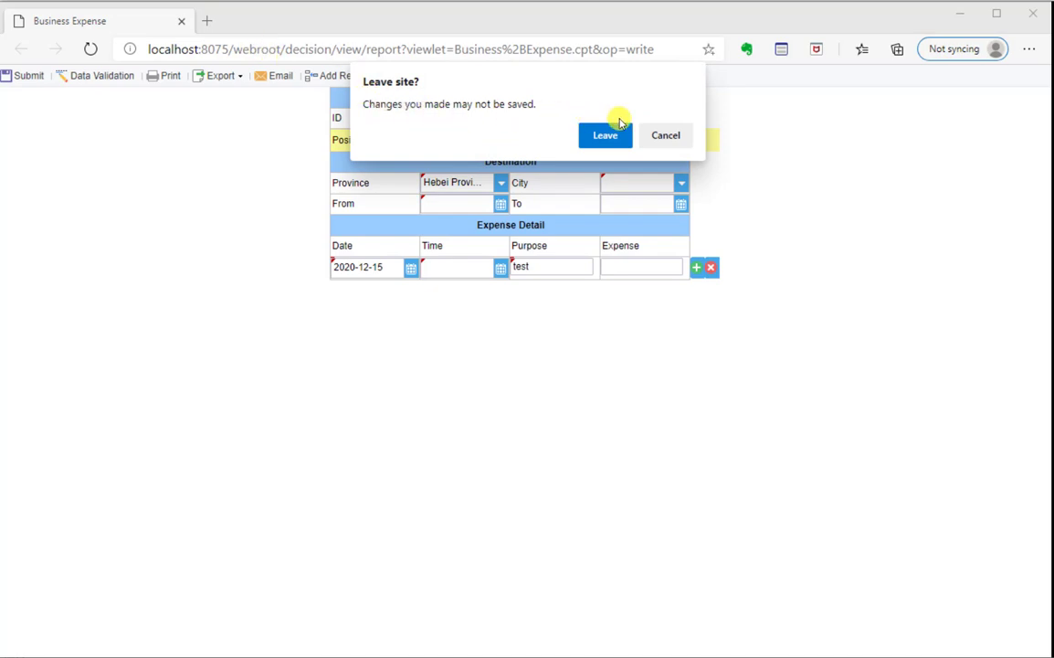
pyautogui.click(665, 135)
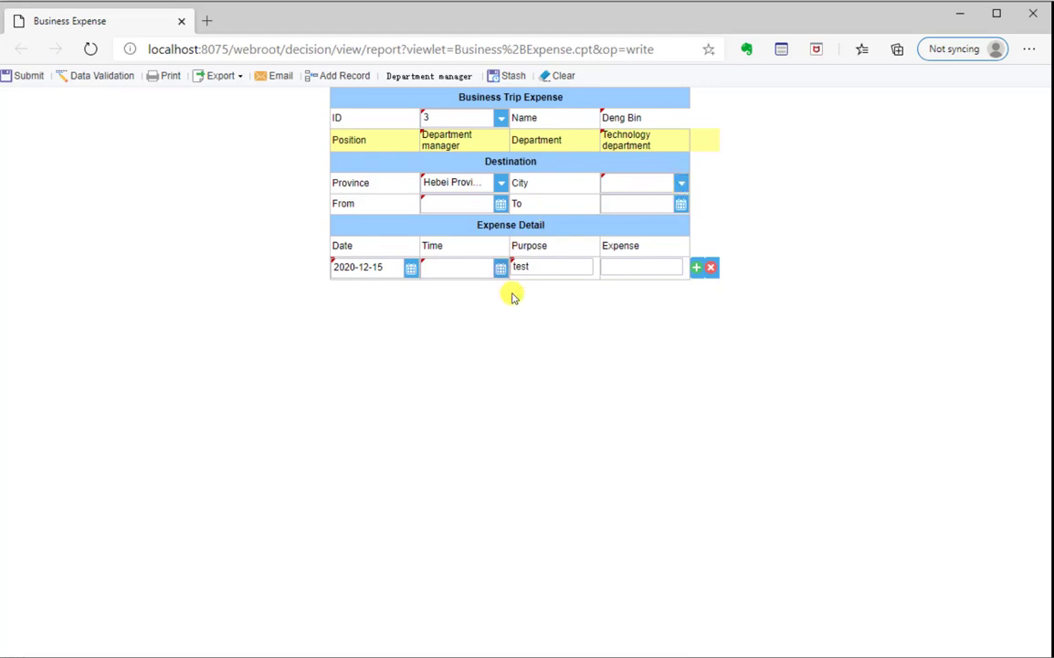
pyautogui.click(501, 82)
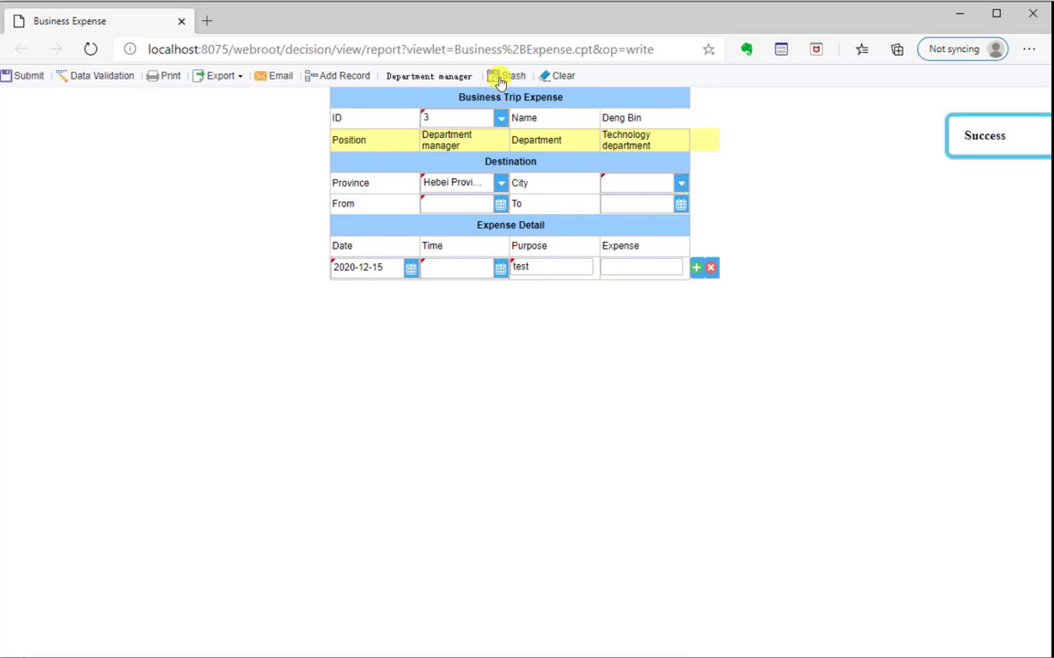
pyautogui.click(90, 49)
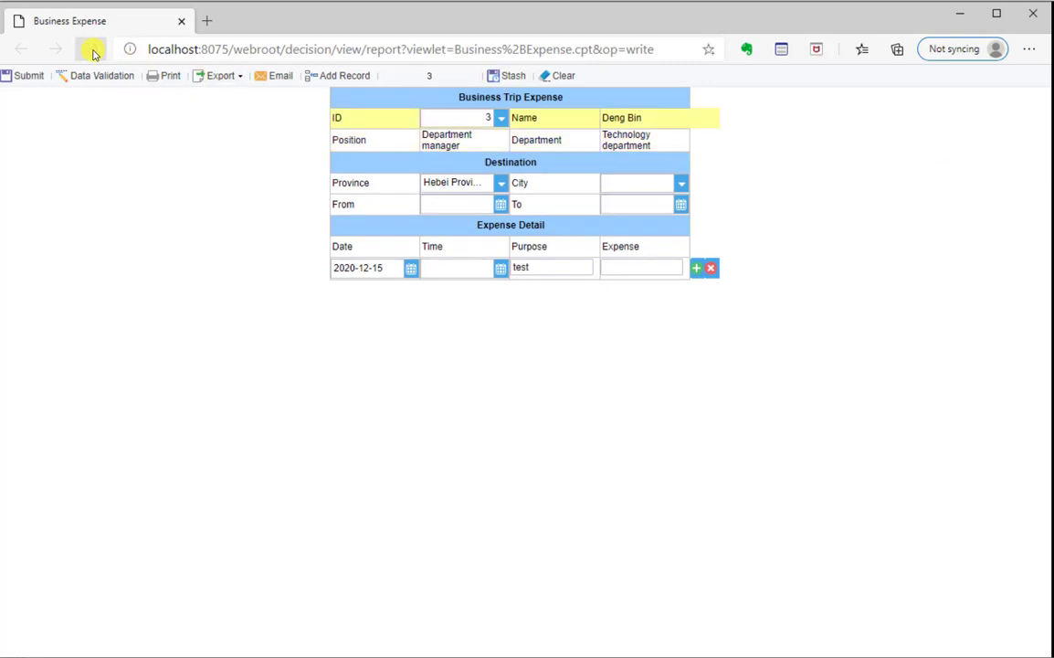
# Clear the form's cached entries and reload the page
pyautogui.click(561, 75)
pyautogui.click(525, 405)
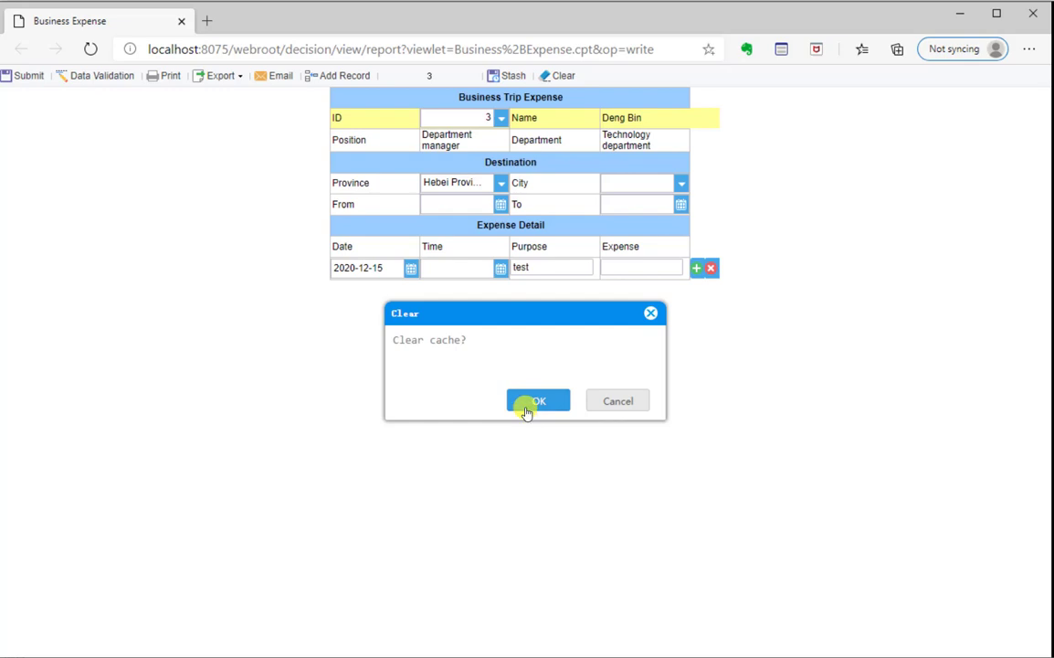
pyautogui.click(92, 50)
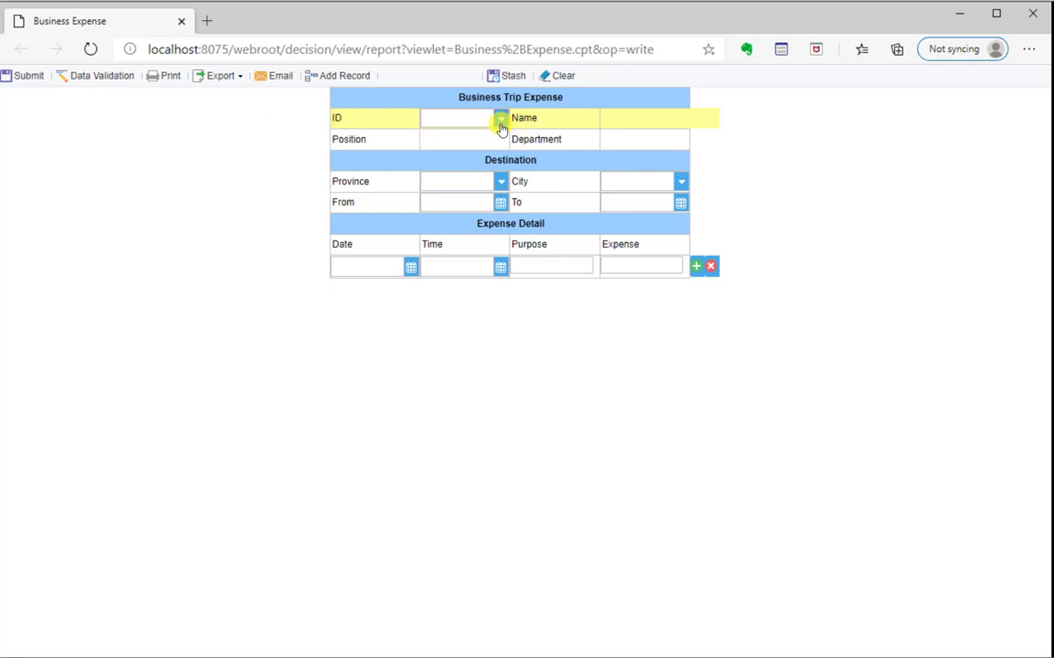
# Select ID 3 and set the destination to Wuxi City in Jiangsu Province
pyautogui.click(500, 123)
pyautogui.click(487, 164)
pyautogui.click(493, 182)
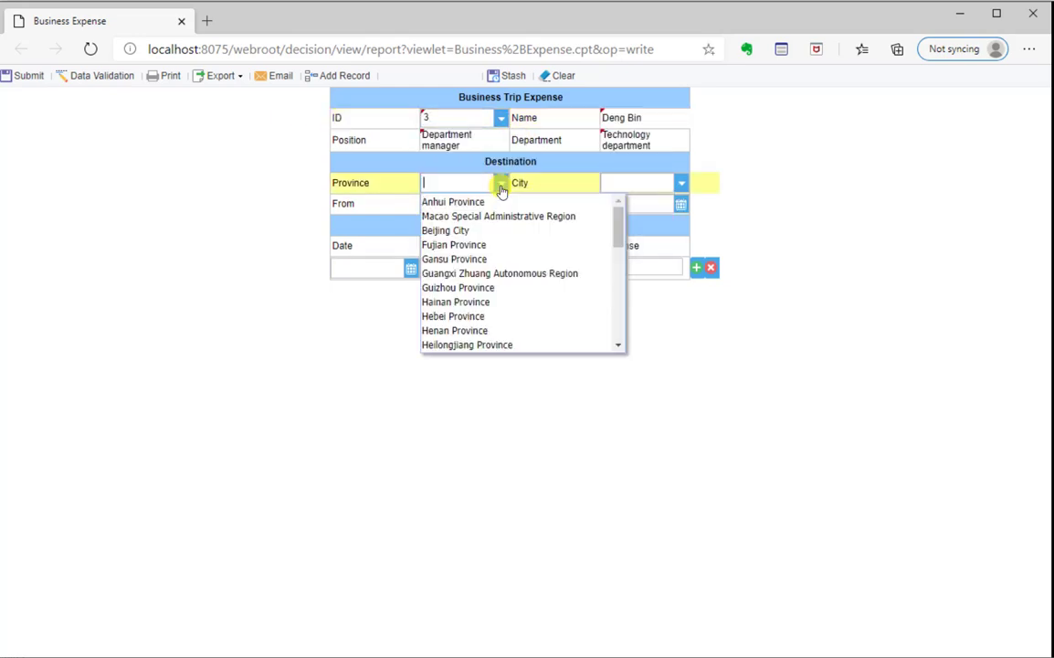
pyautogui.scroll(-4, 481, 242)
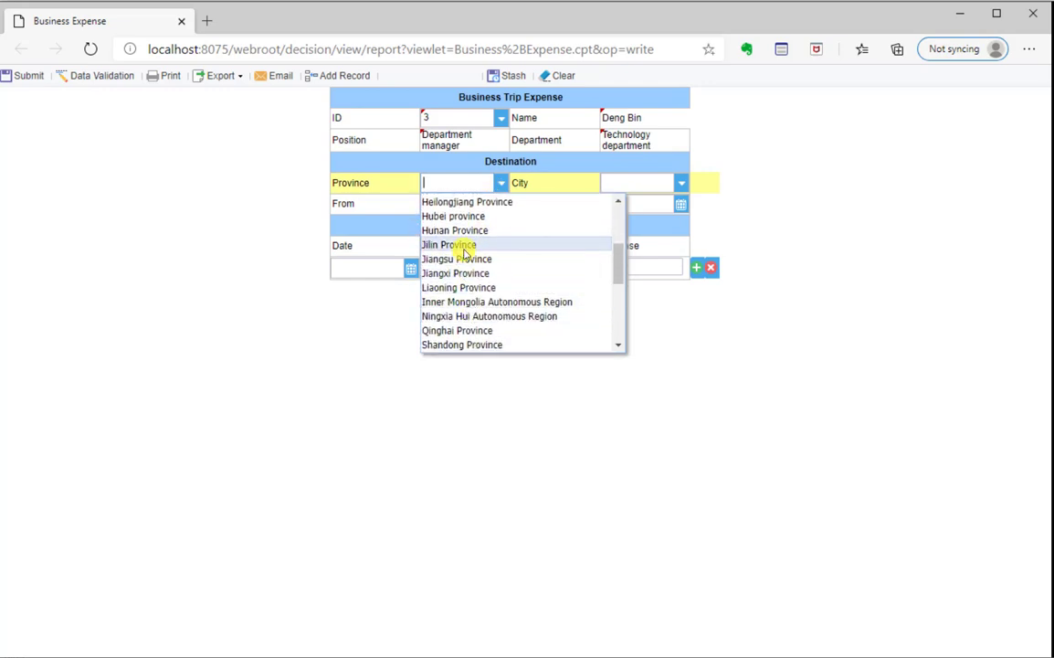
pyautogui.click(465, 258)
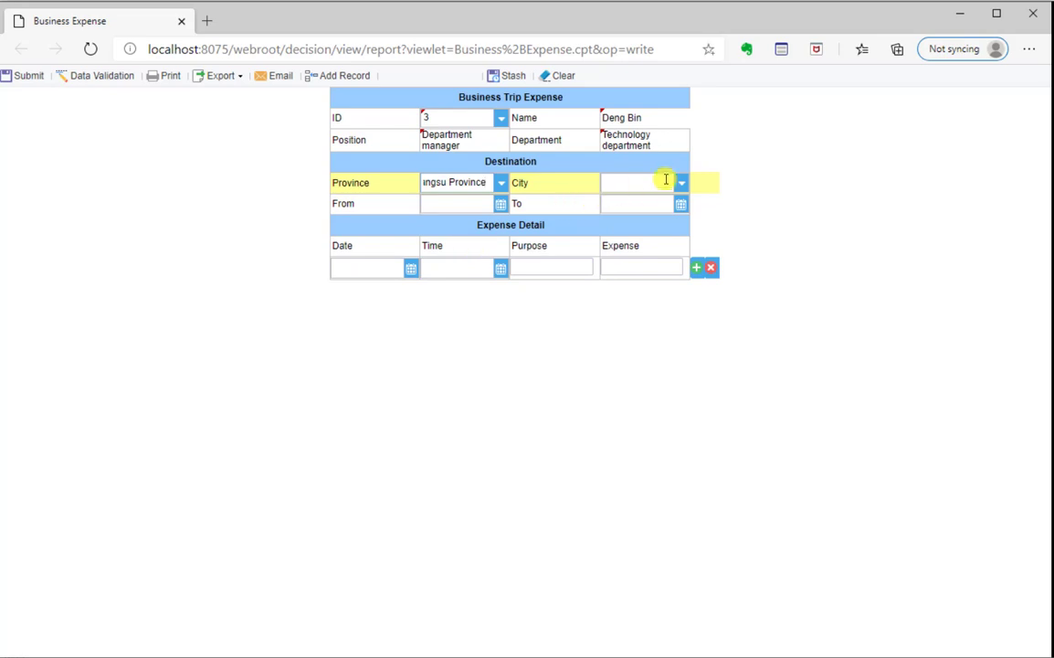
pyautogui.click(673, 184)
pyautogui.click(626, 286)
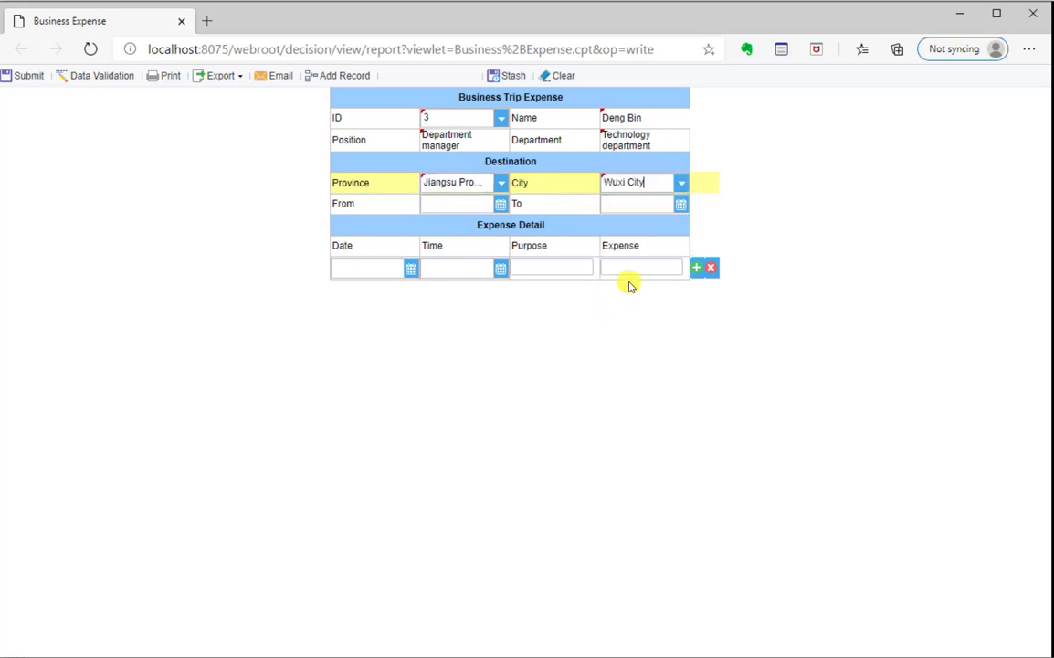
# Set the trip's start date to 2020-12-14 and its end date to 2020-12-17
pyautogui.click(501, 203)
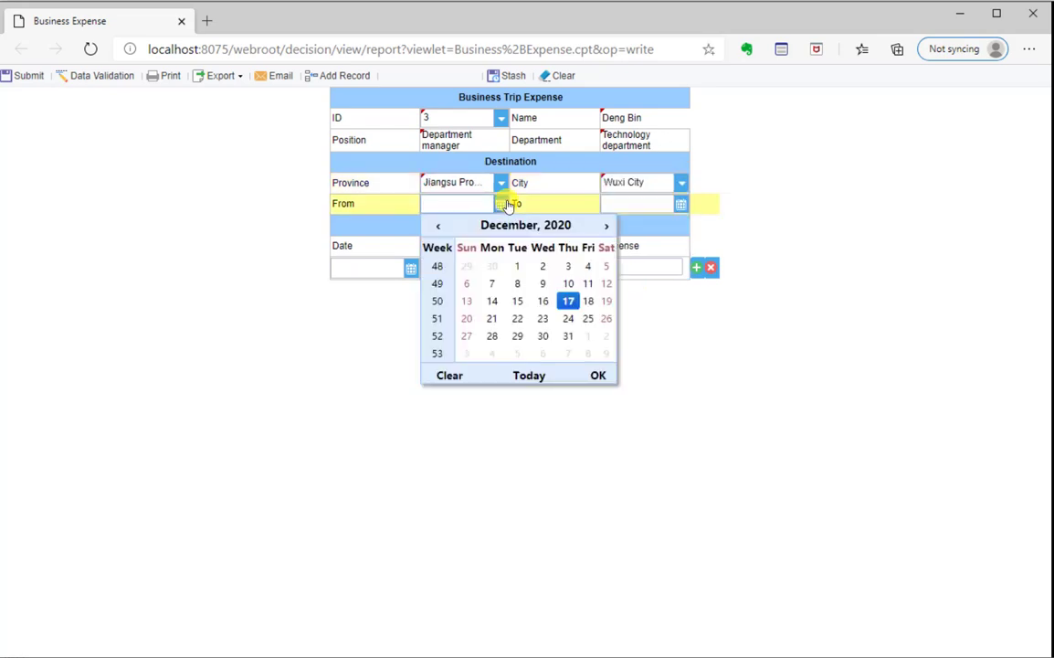
pyautogui.click(491, 301)
pyautogui.click(676, 204)
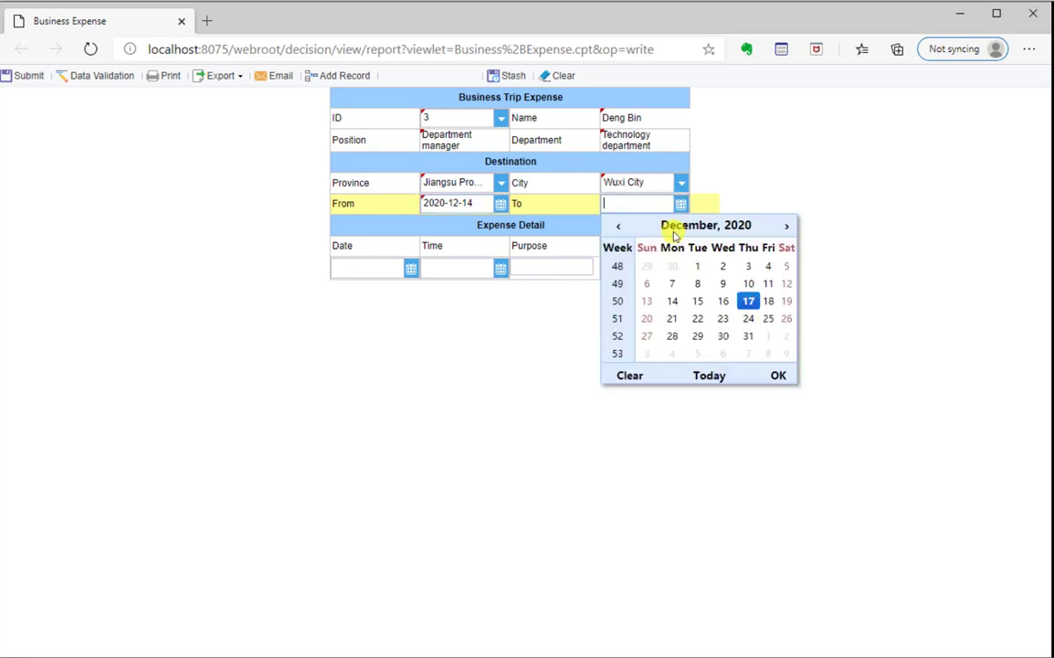
pyautogui.click(707, 374)
# Fill the first expense detail with date 2020-12-15, time 15:21, purpose taxi and expense 5
pyautogui.click(415, 279)
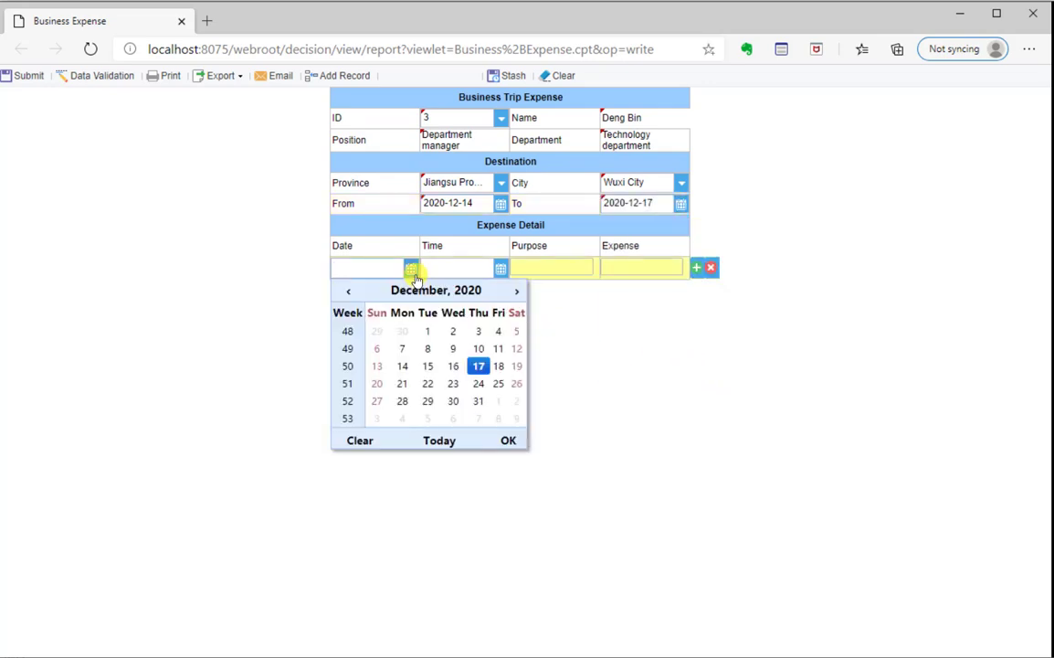
pyautogui.click(428, 364)
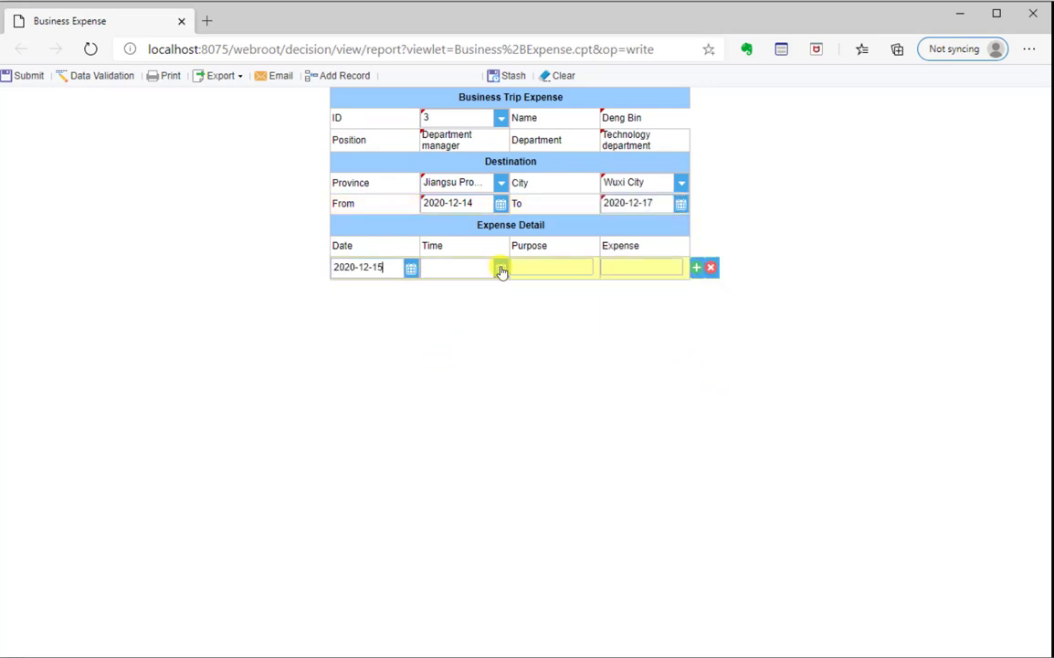
pyautogui.click(500, 268)
pyautogui.click(534, 326)
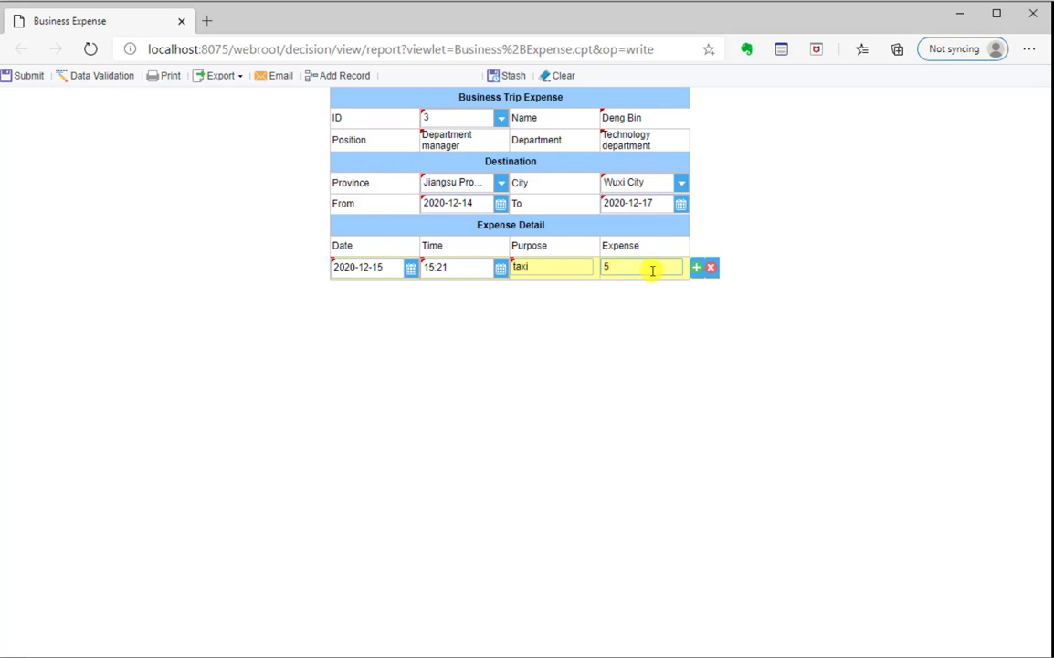
# Add a second expense detail row dated 2020-12-17 with the time 06:31
pyautogui.click(696, 267)
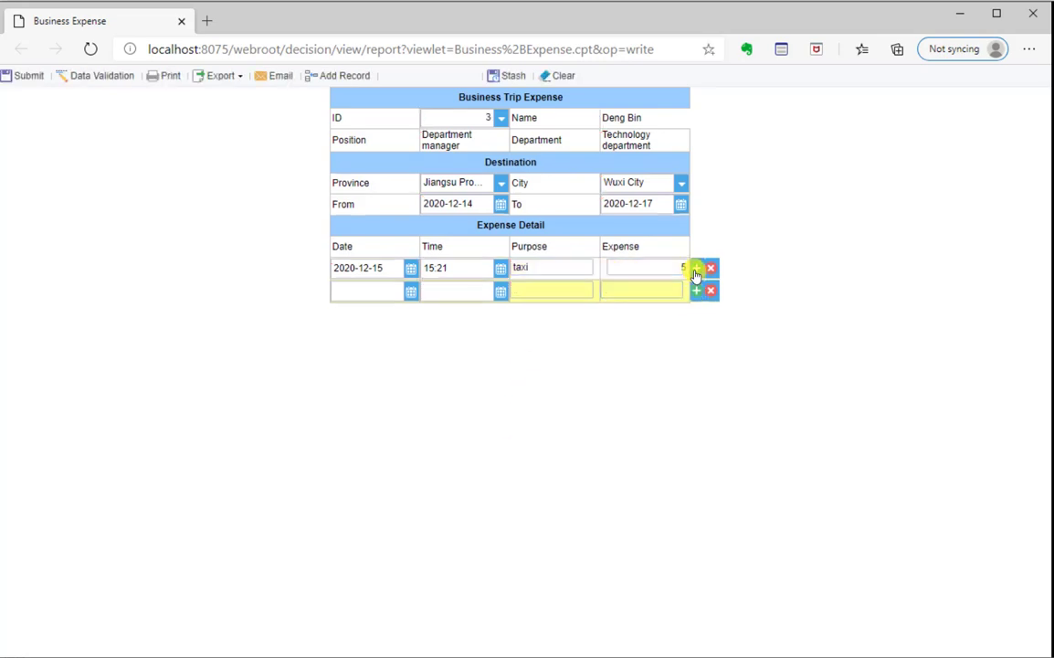
pyautogui.click(410, 290)
pyautogui.click(481, 389)
pyautogui.click(500, 290)
pyautogui.click(469, 320)
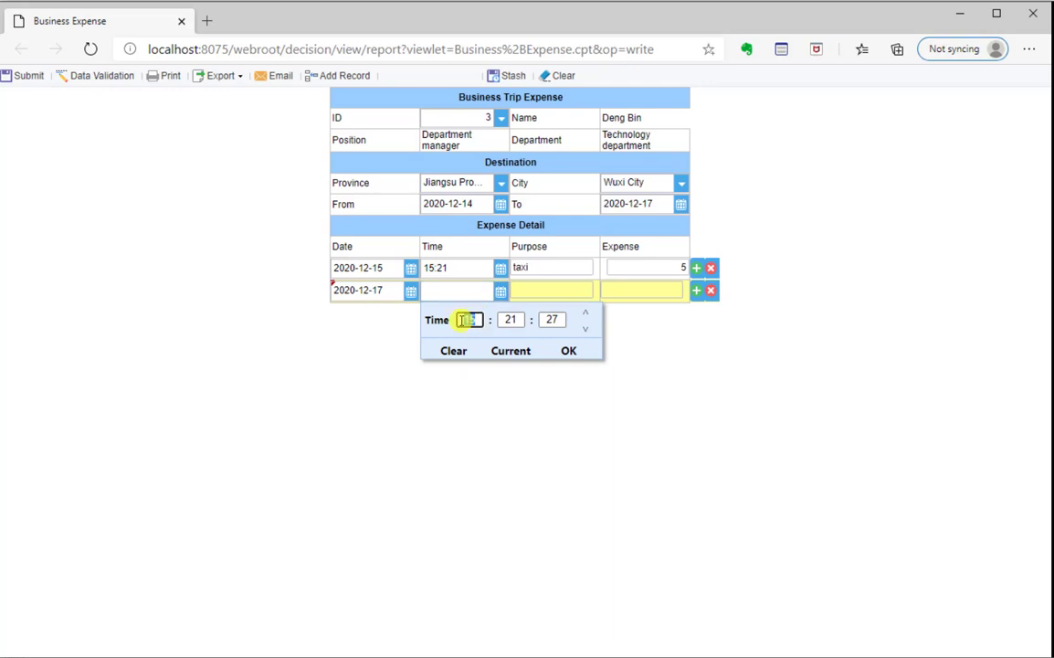
pyautogui.write('06')
pyautogui.click(508, 319)
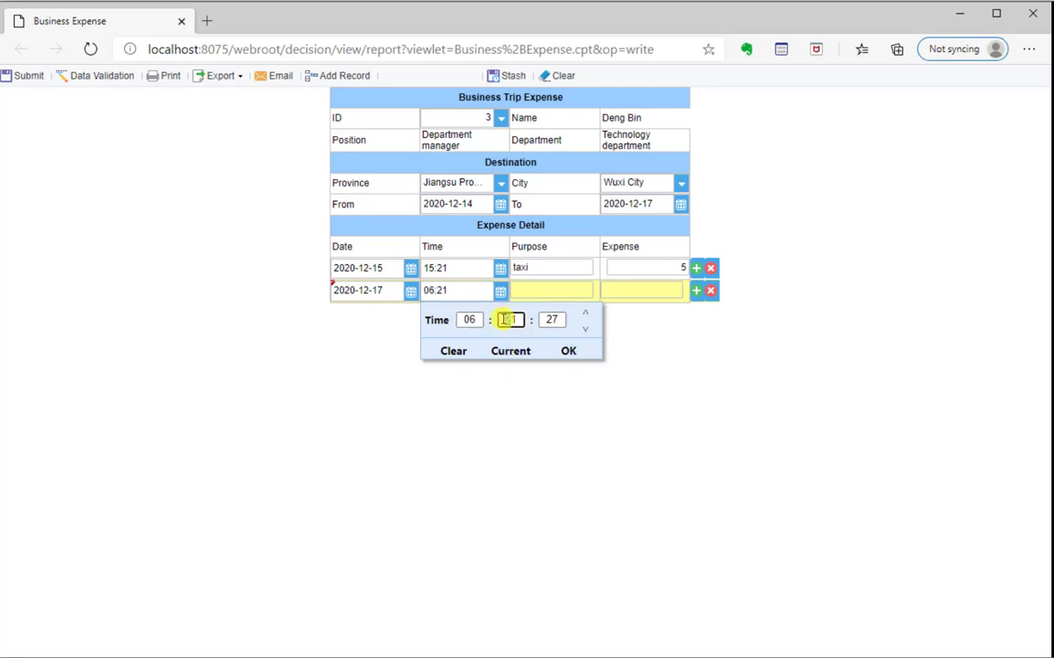
pyautogui.write('31')
pyautogui.click(559, 351)
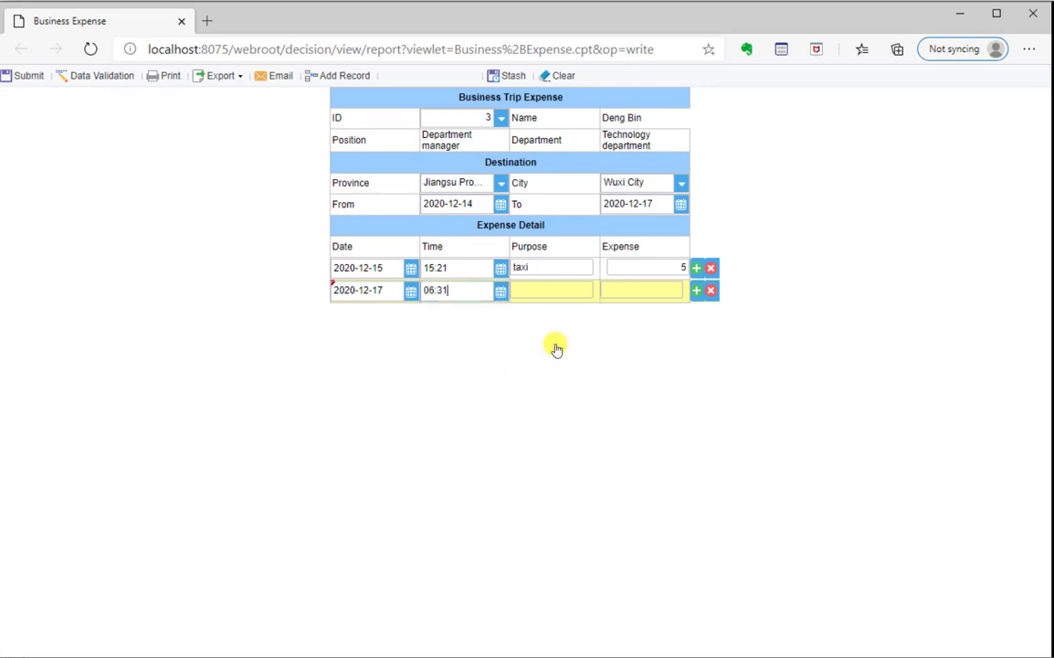
# Enter the purpose train and an expense of 200 in the second row, and submit the form
pyautogui.click(557, 290)
pyautogui.write('train')
pyautogui.click(622, 292)
pyautogui.write('200')
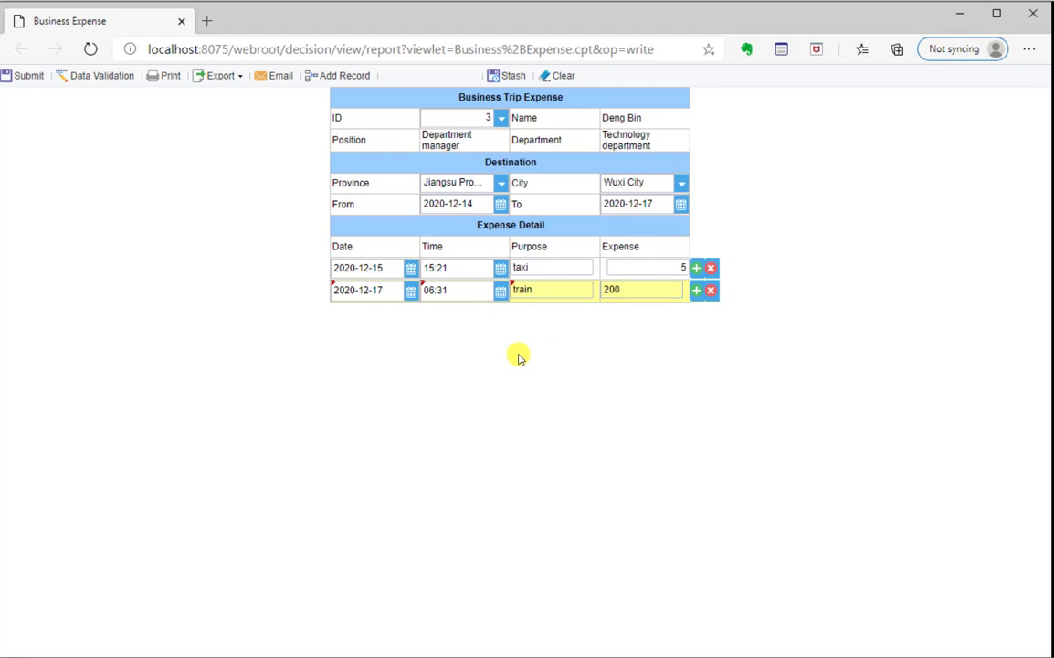
pyautogui.click(37, 79)
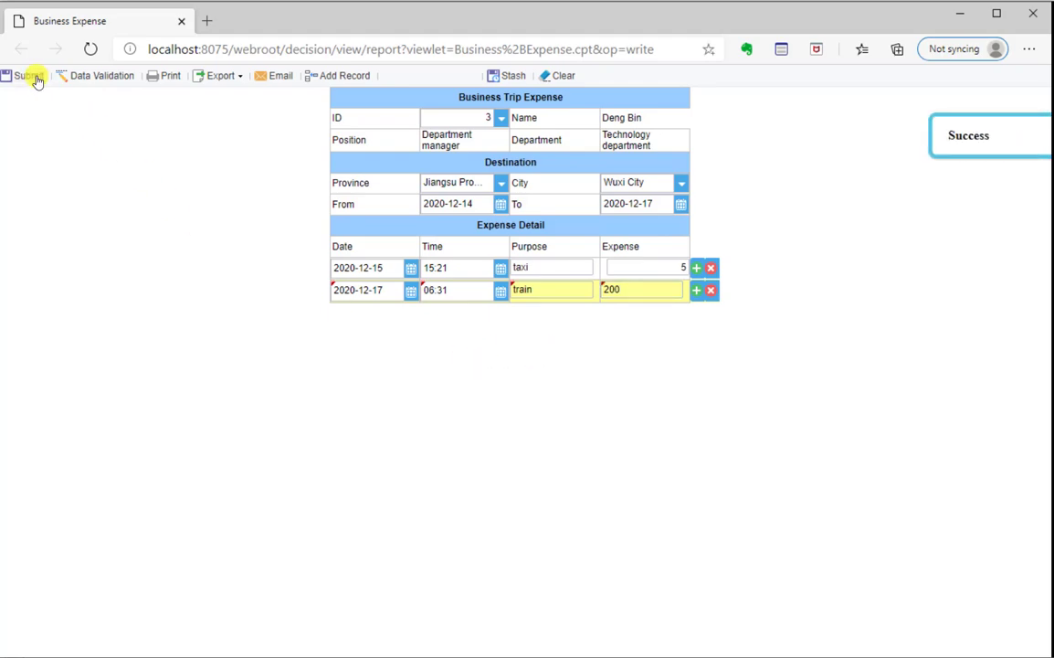